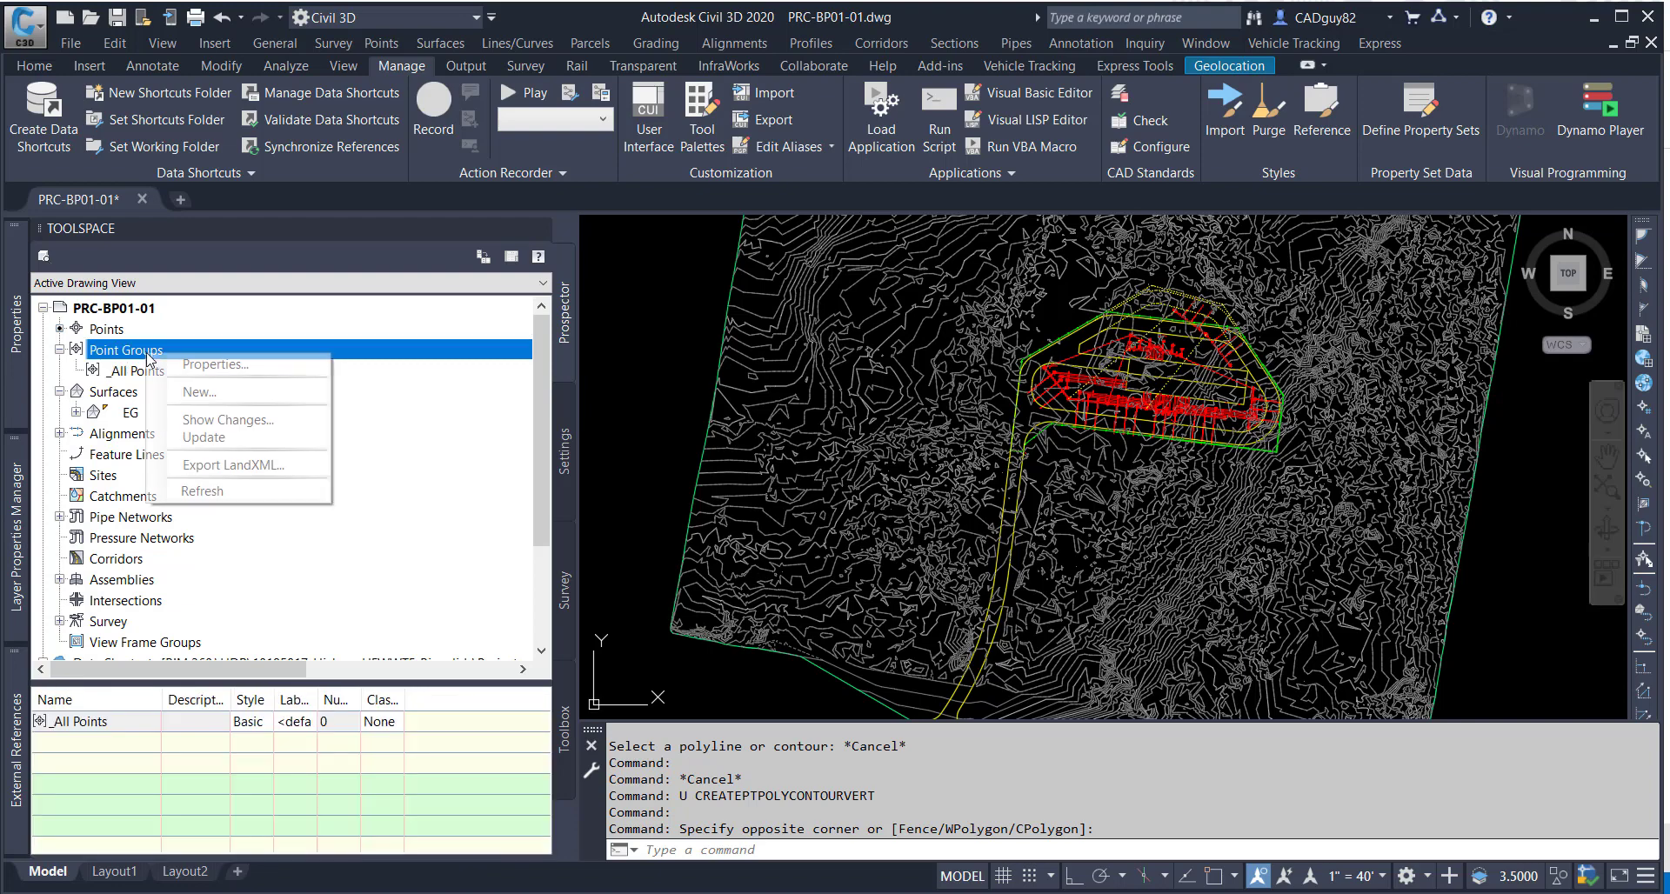
Create a point group named STAKING that includes points with raw descriptions matching *STAKING*.
{"action": "left_click", "coordinate": [191, 394]}
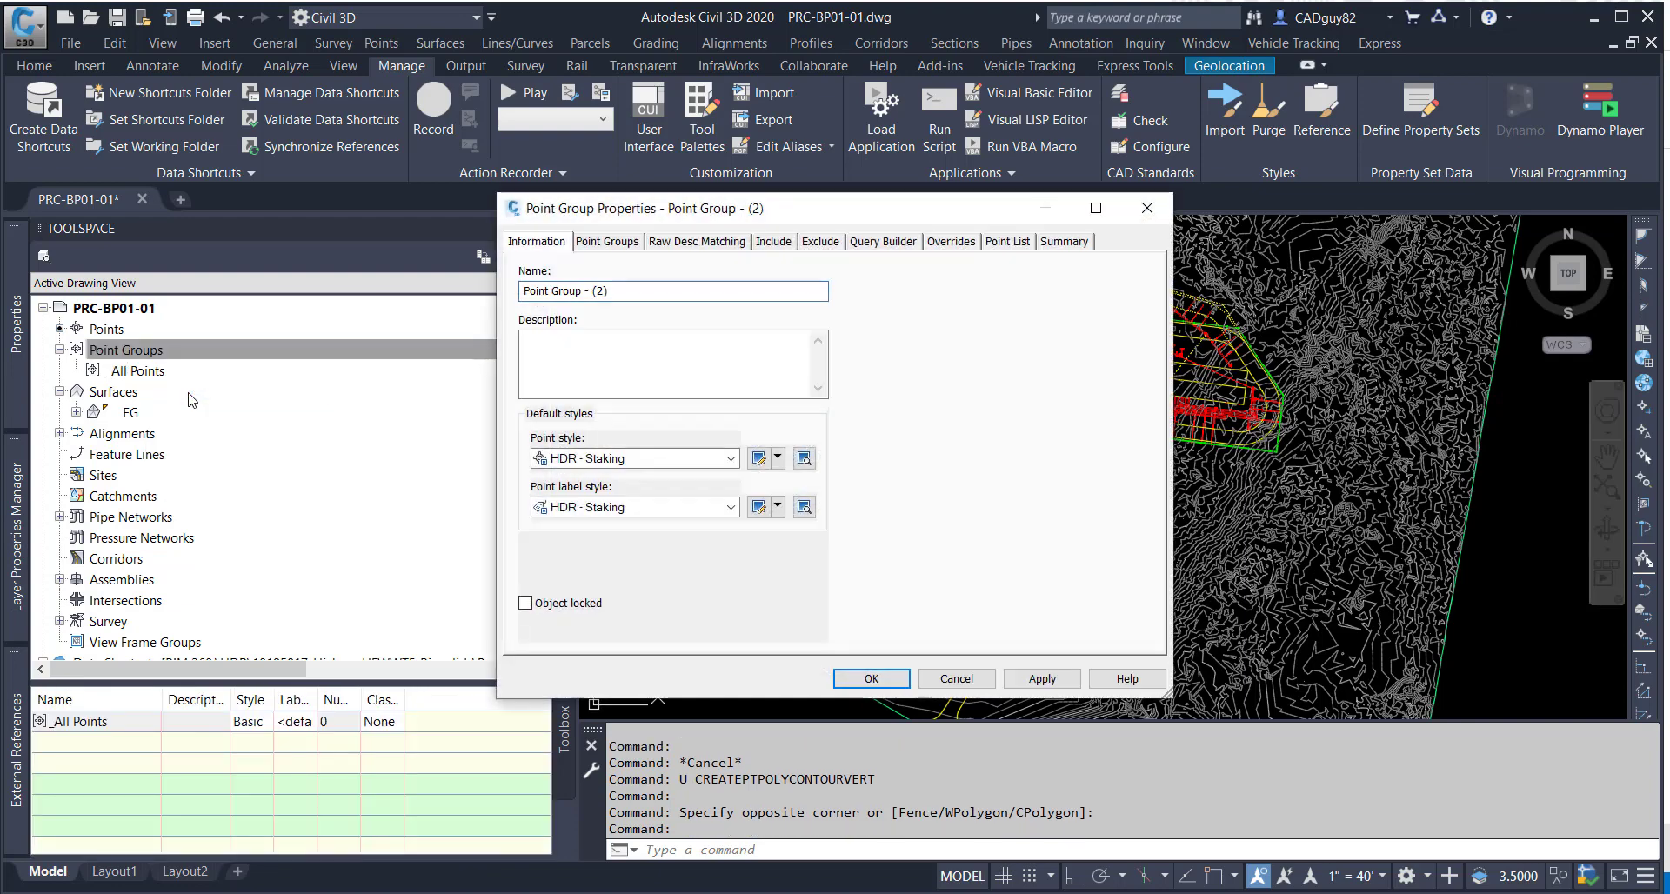
{"action": "type", "text": "S"}
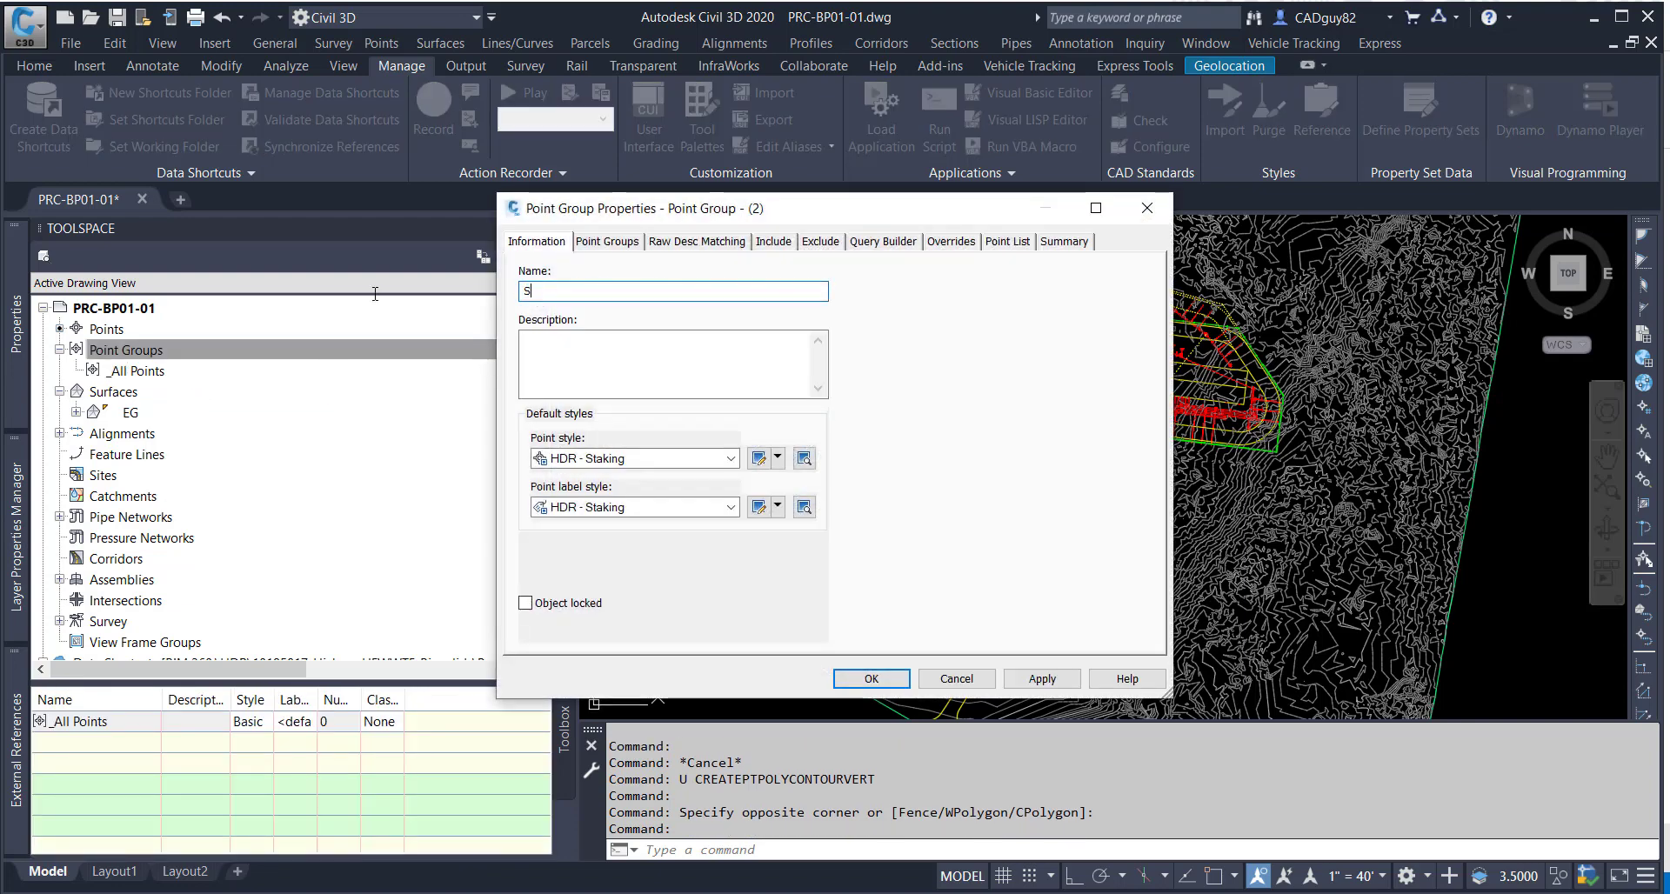
{"action": "type", "text": "TAKING"}
{"action": "left_click", "coordinate": [773, 241]}
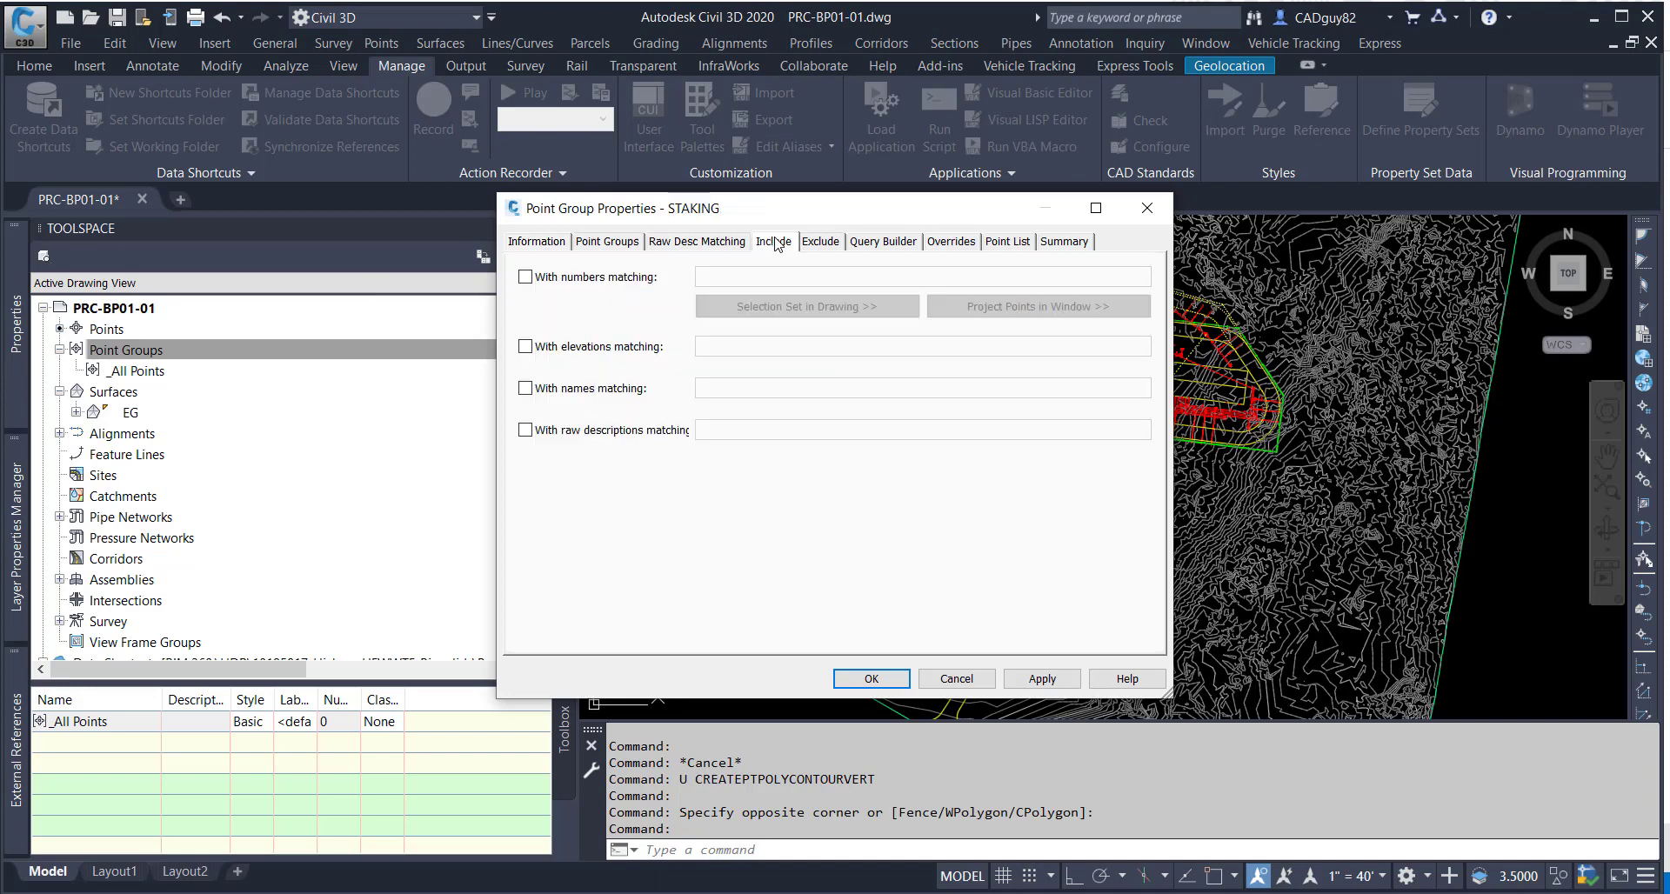
{"action": "left_click", "coordinate": [659, 430]}
{"action": "left_click", "coordinate": [708, 428]}
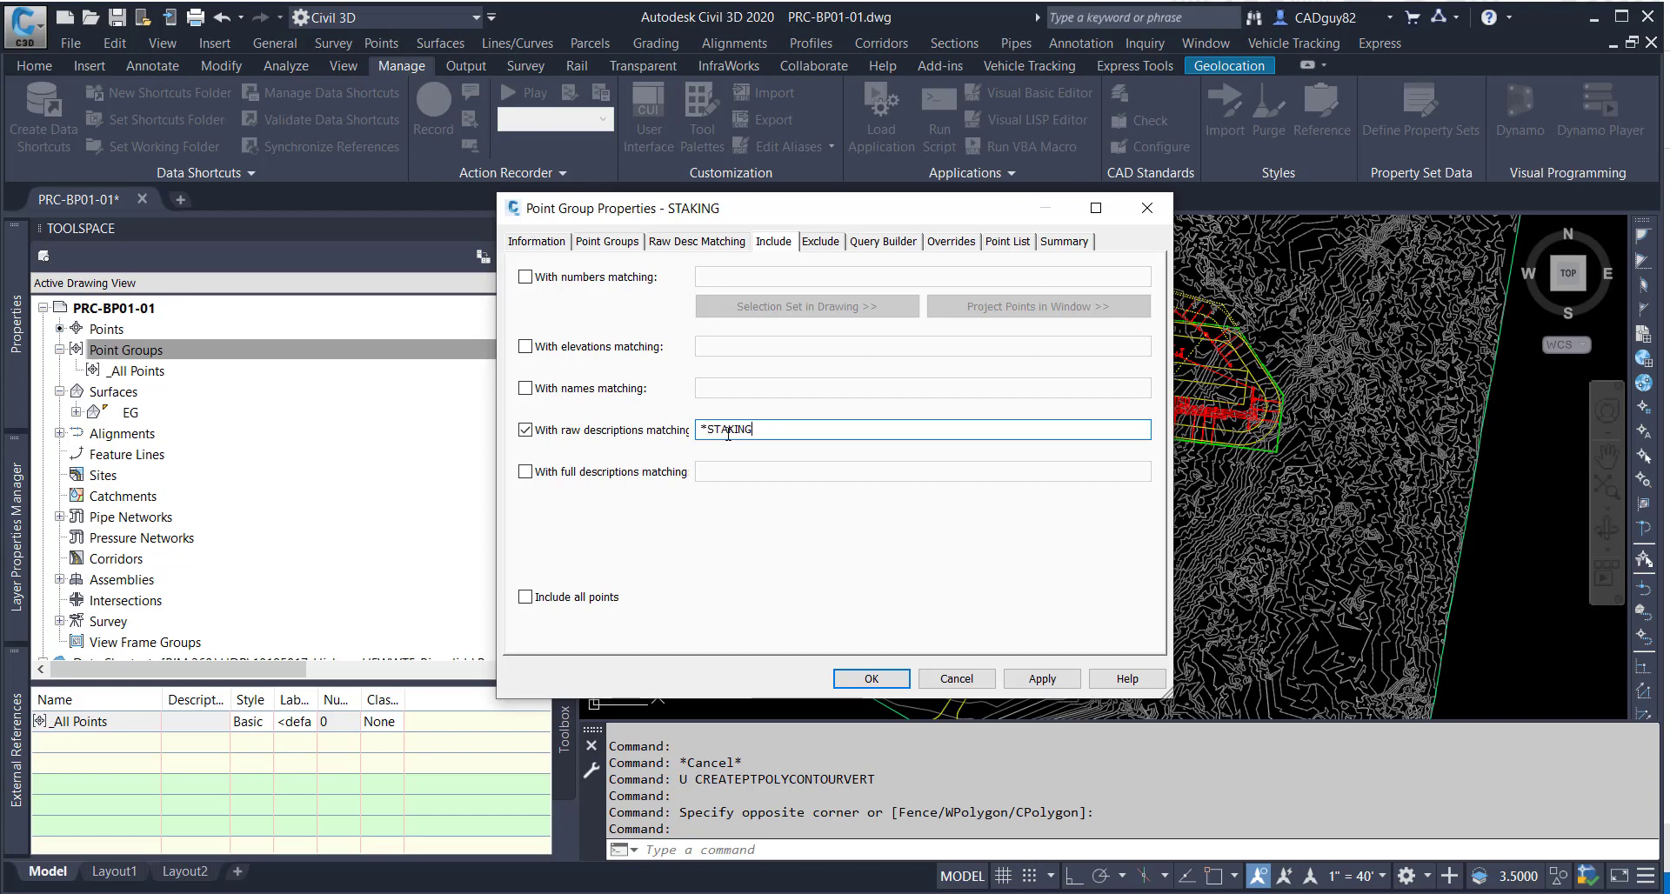
{"action": "left_click", "coordinate": [1041, 678]}
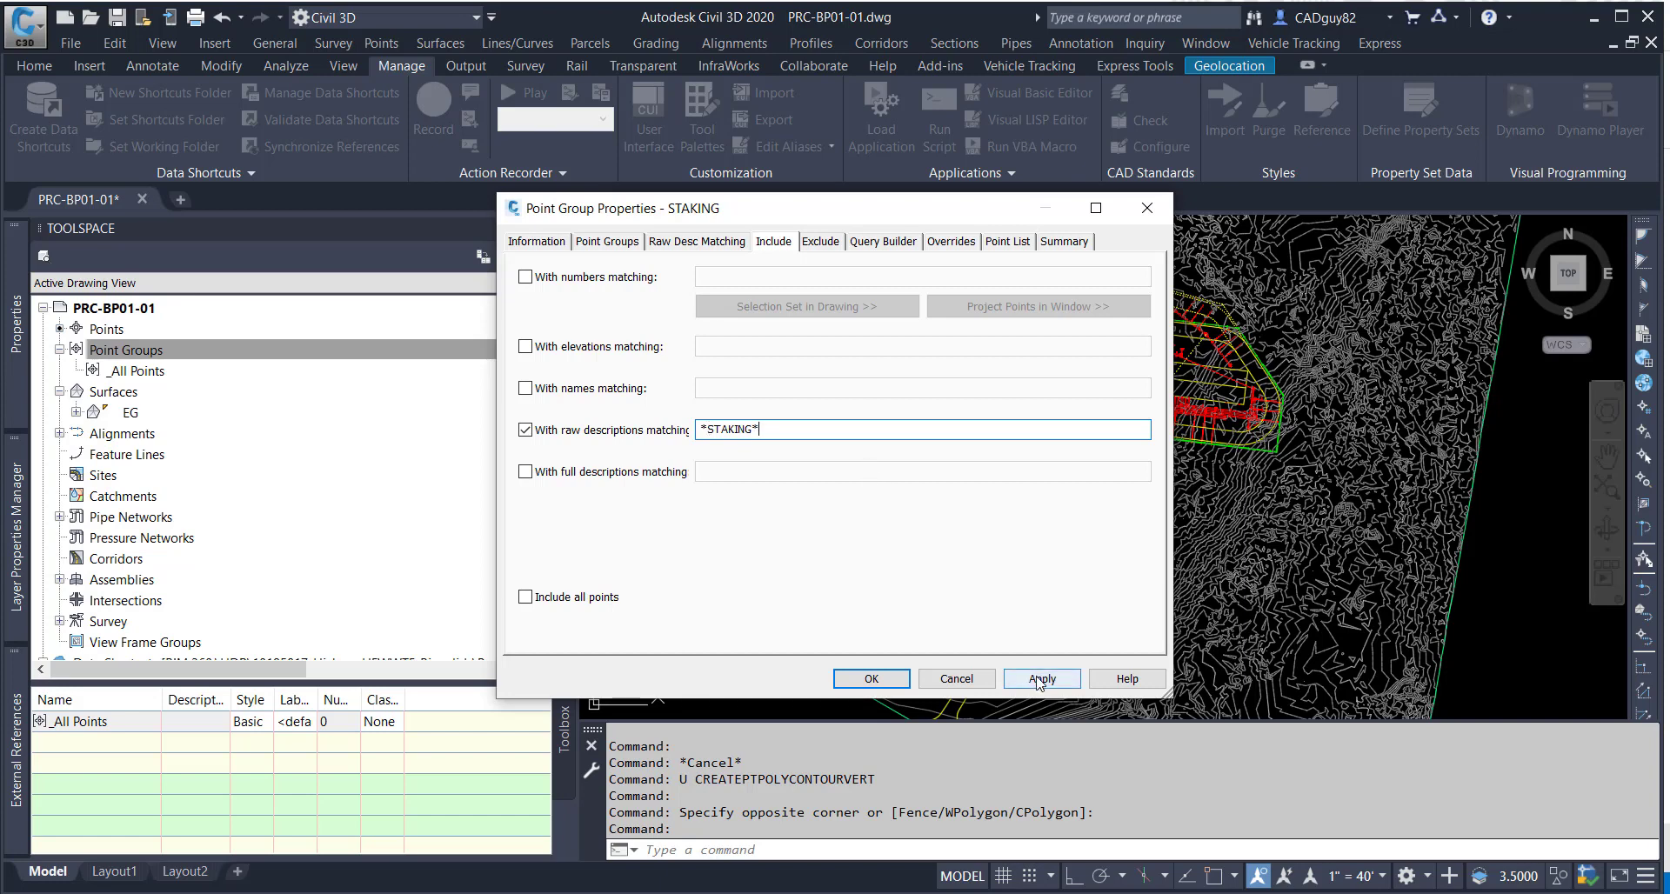
{"action": "left_click", "coordinate": [870, 678]}
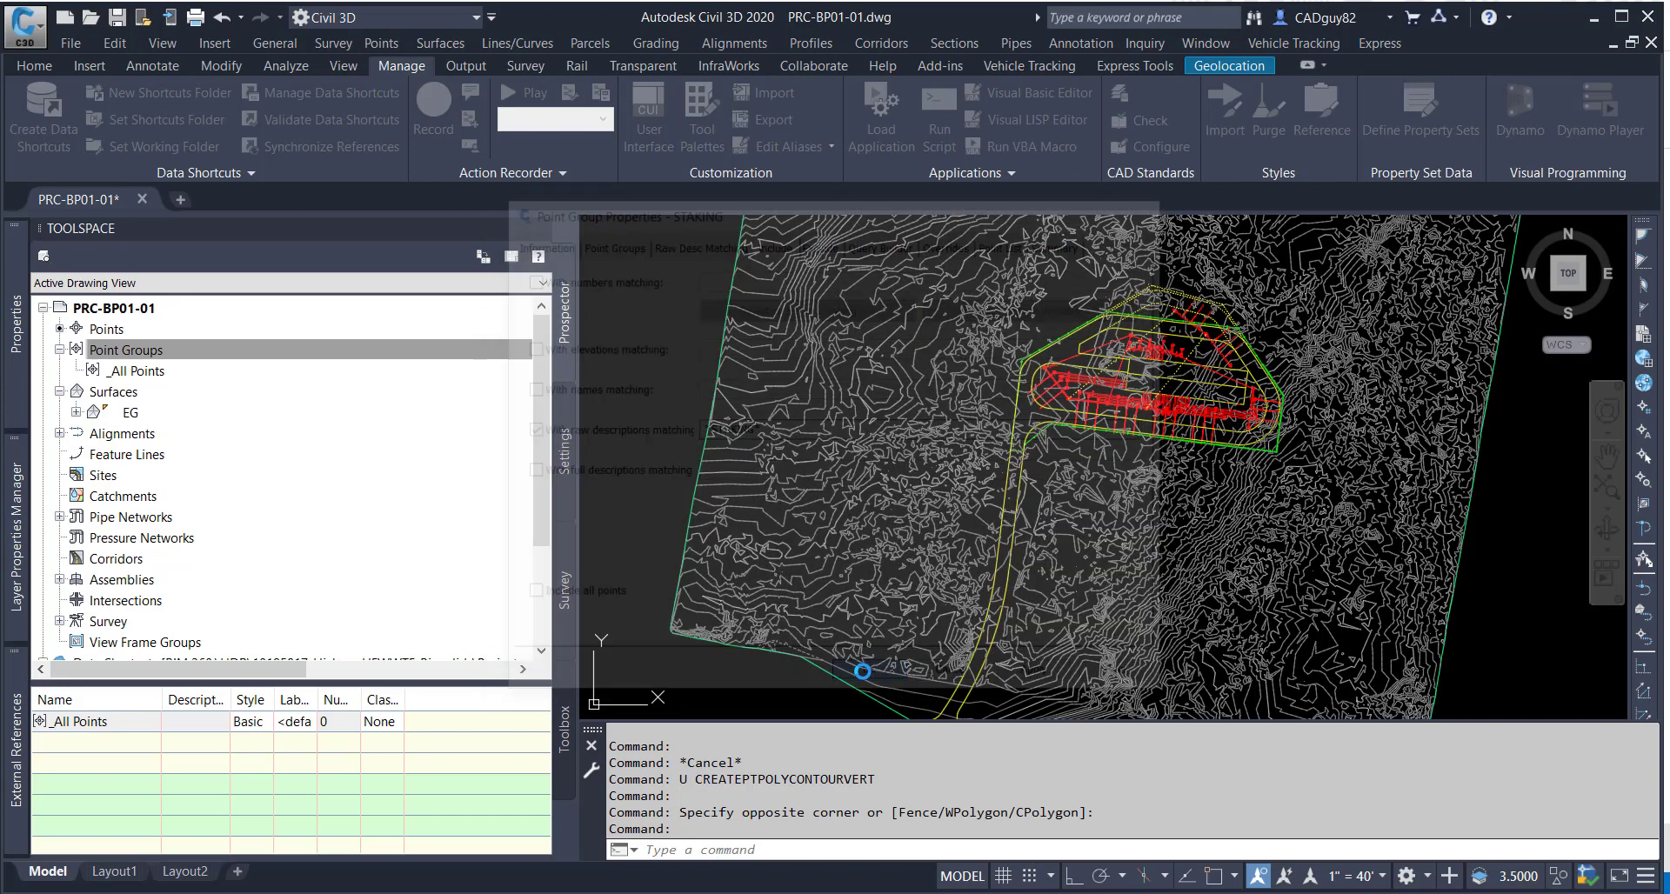
Start surface point creation at polyline/contour vertices on surface EG and review the elevation prompt, description prompt and default description settings.
{"action": "left_click", "coordinate": [381, 42]}
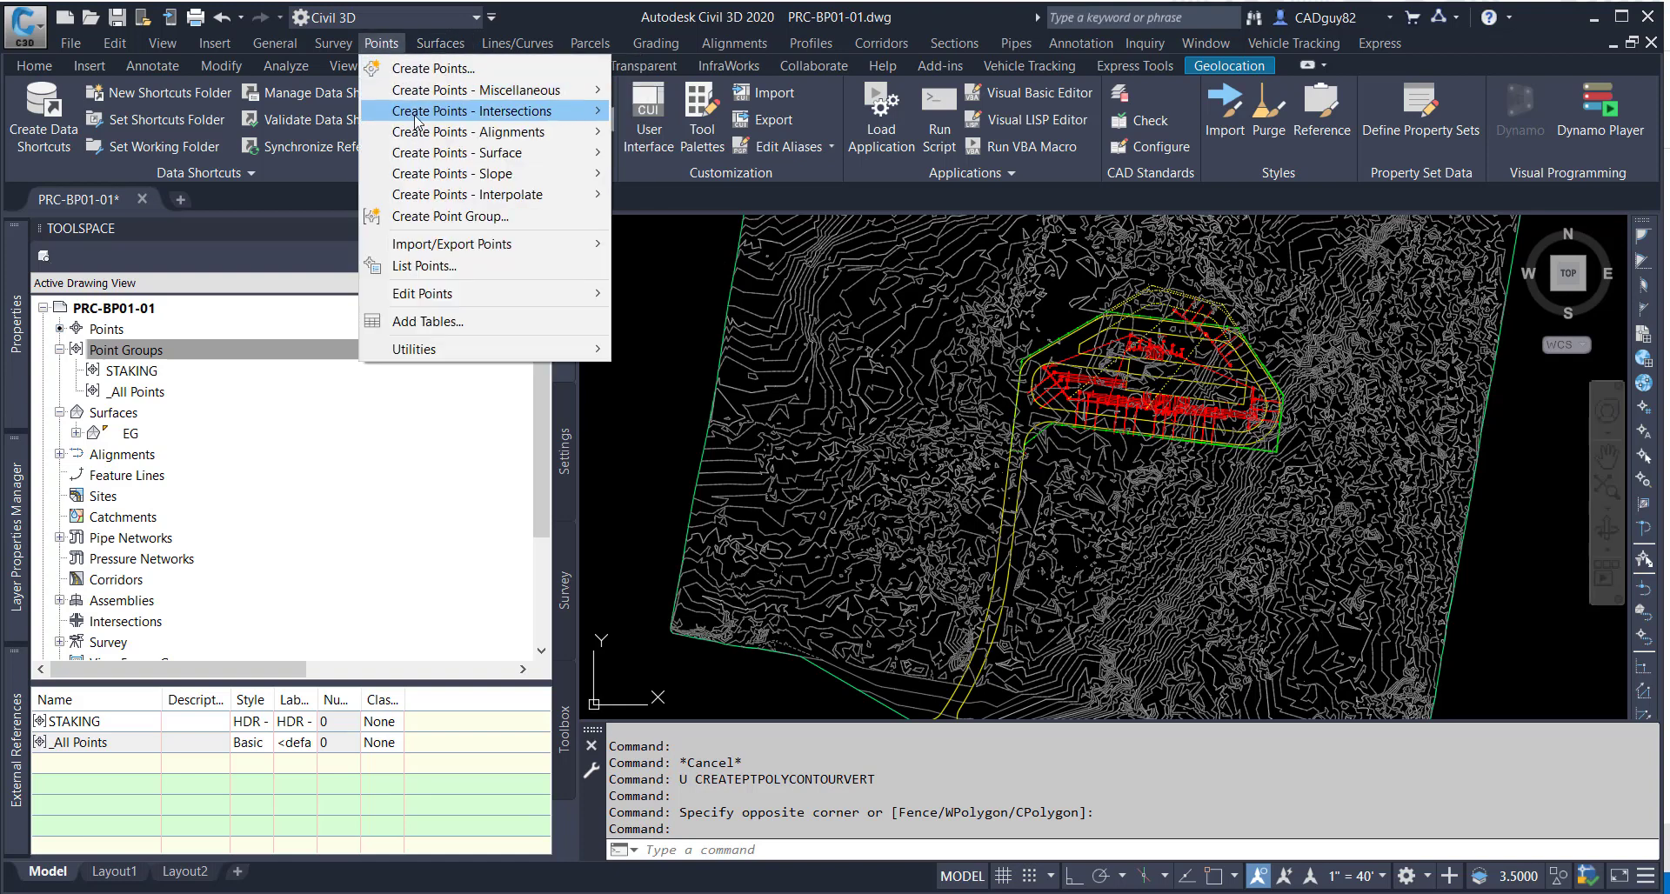
{"action": "mouse_move", "coordinate": [552, 162]}
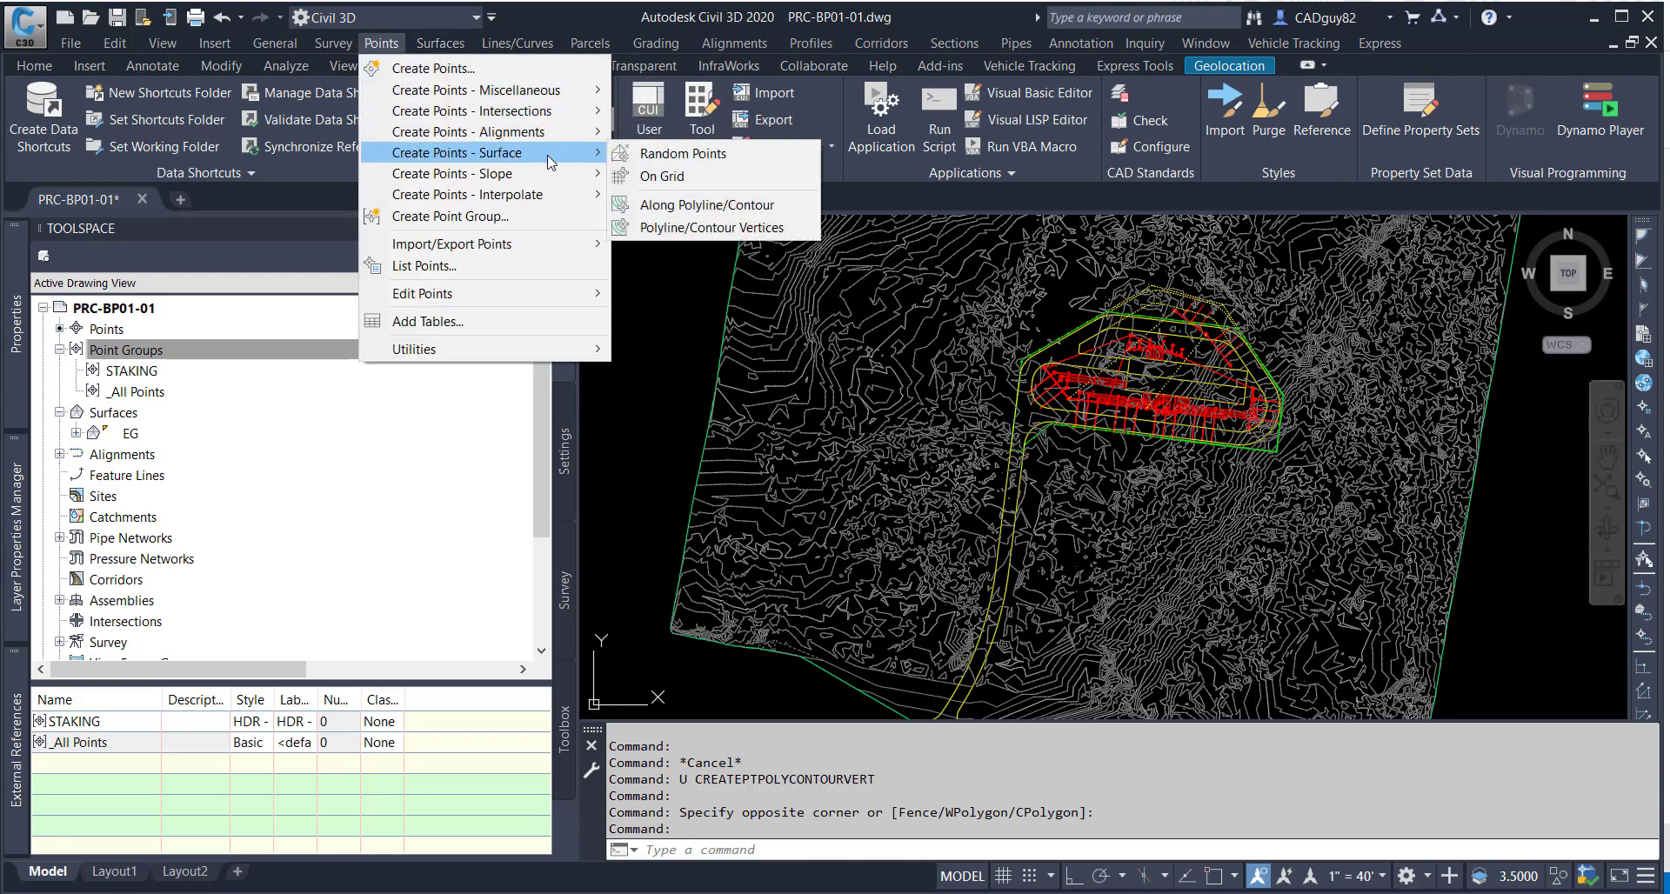
{"action": "left_click", "coordinate": [729, 230]}
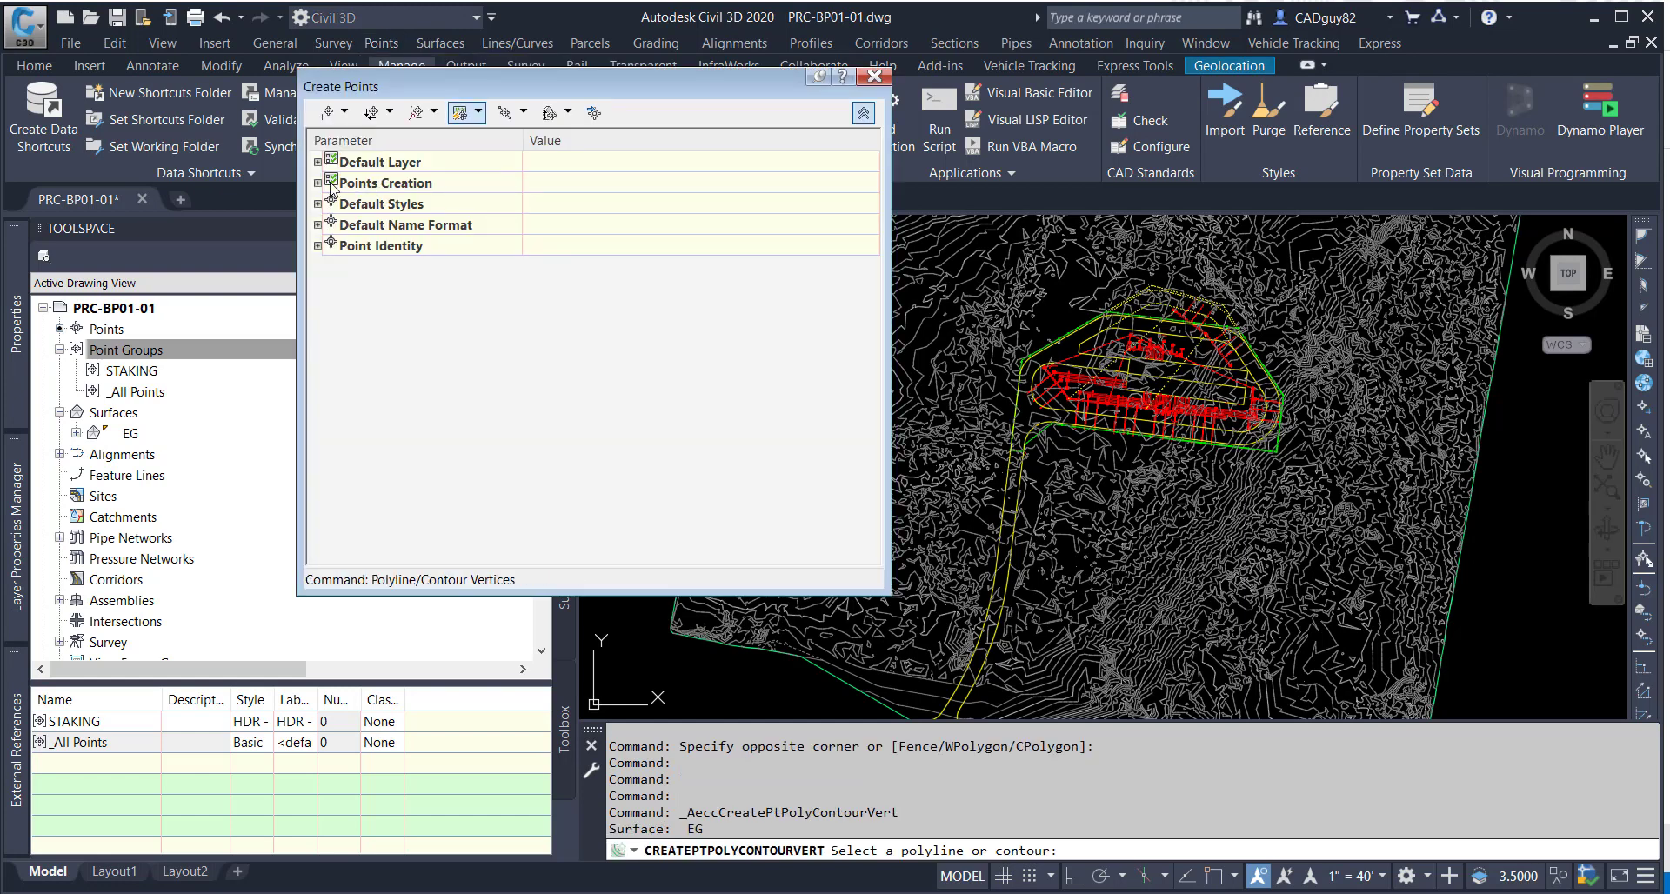
{"action": "left_click", "coordinate": [318, 184]}
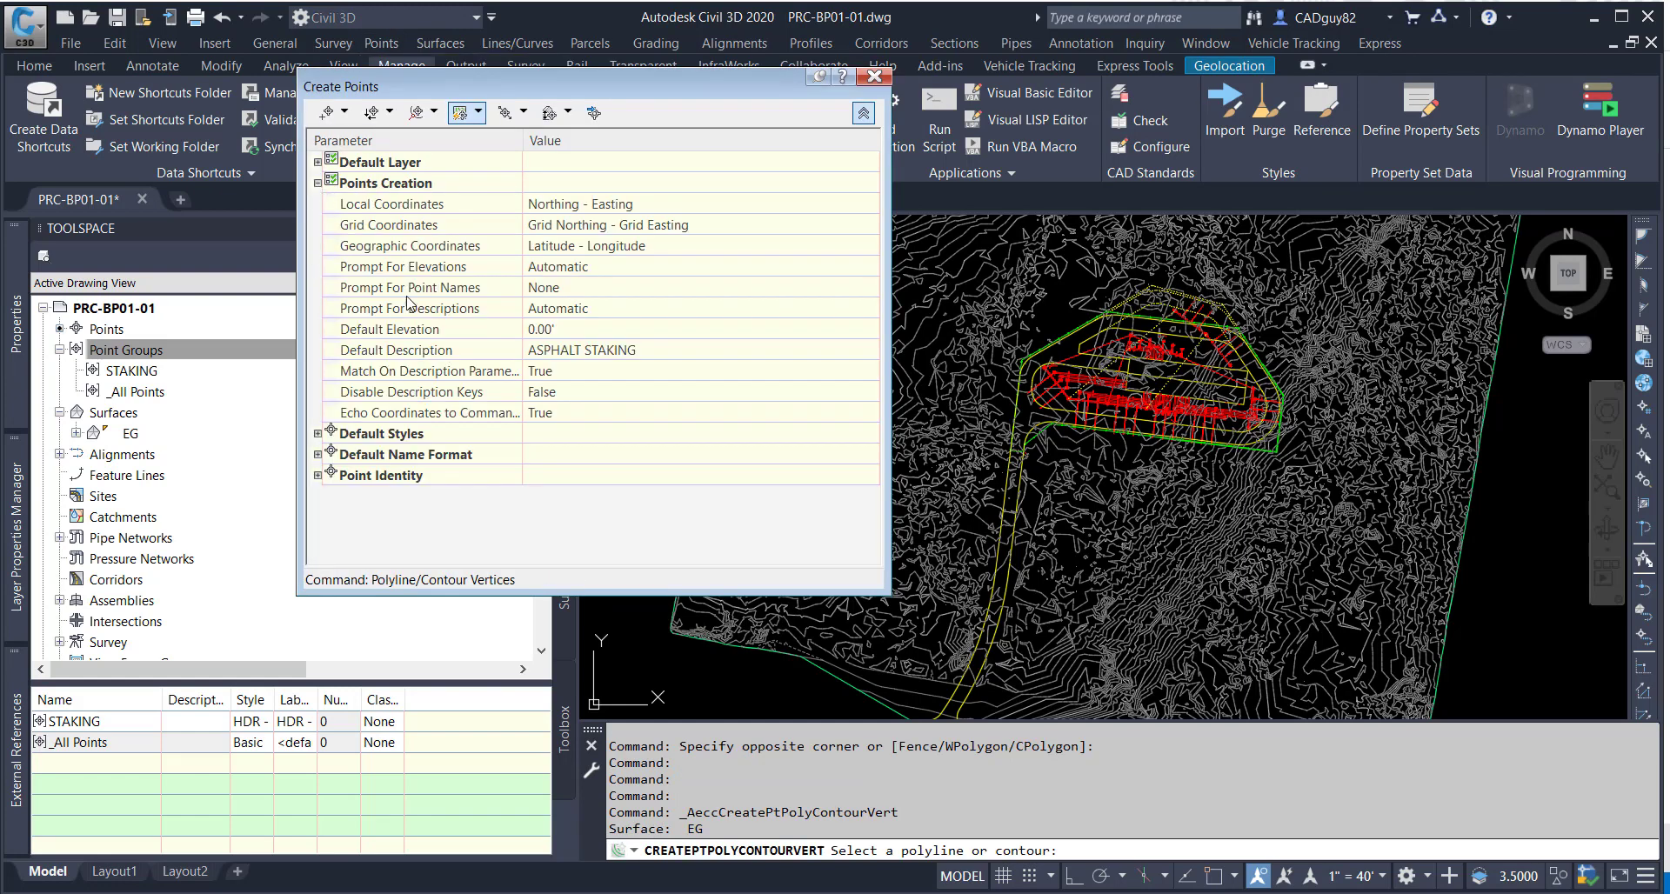
{"action": "left_click", "coordinate": [578, 269]}
{"action": "left_click", "coordinate": [615, 272]}
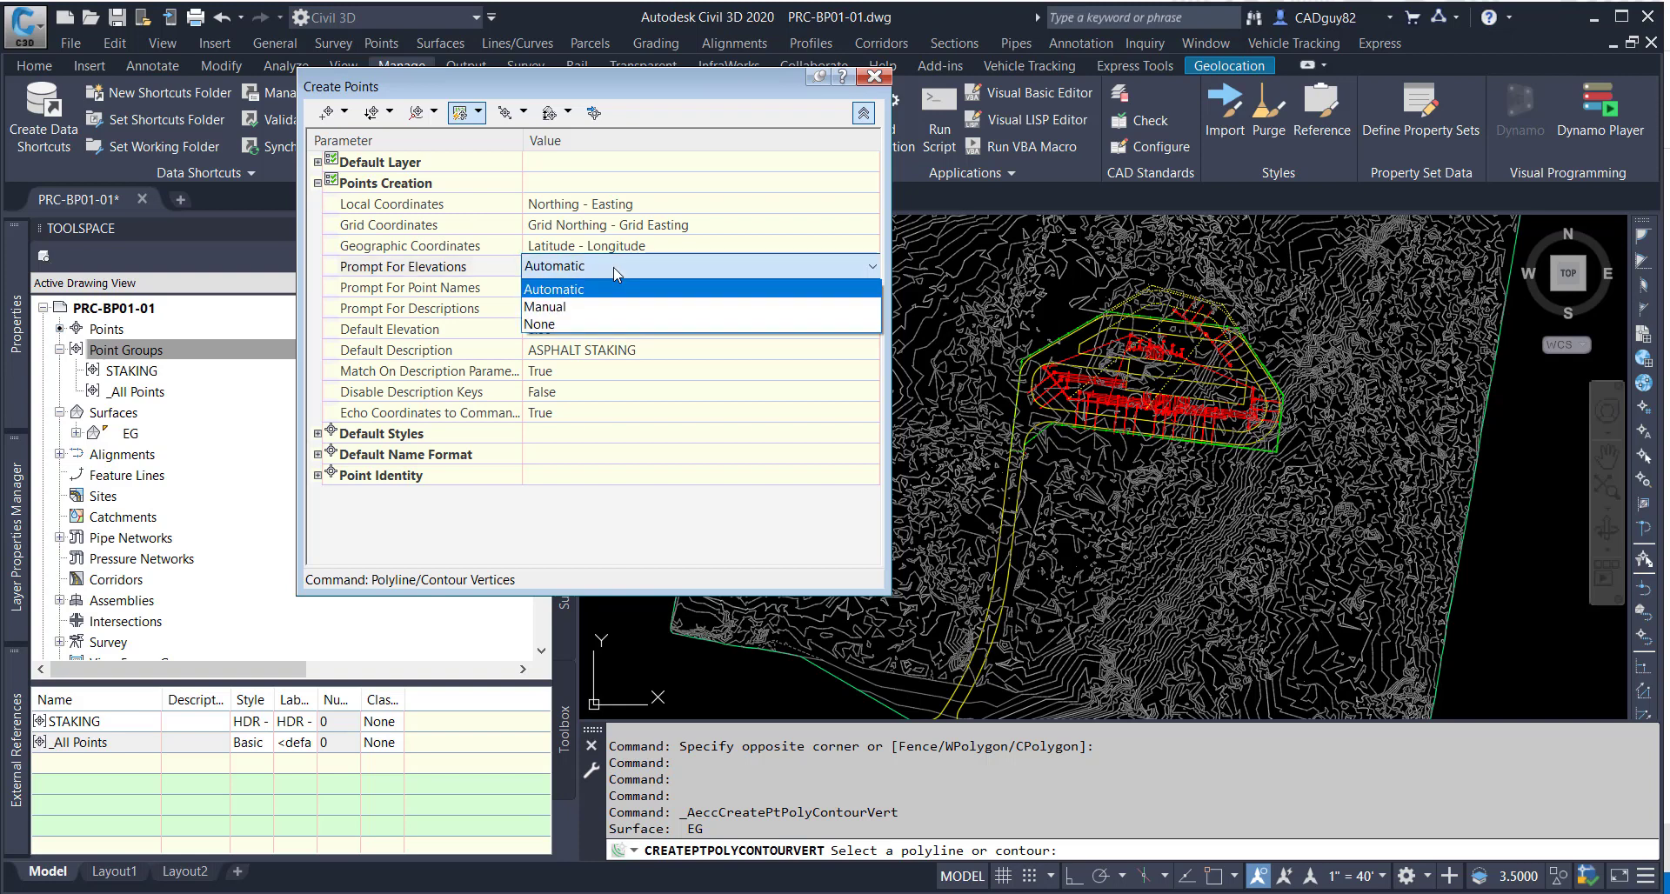
{"action": "left_click", "coordinate": [616, 274]}
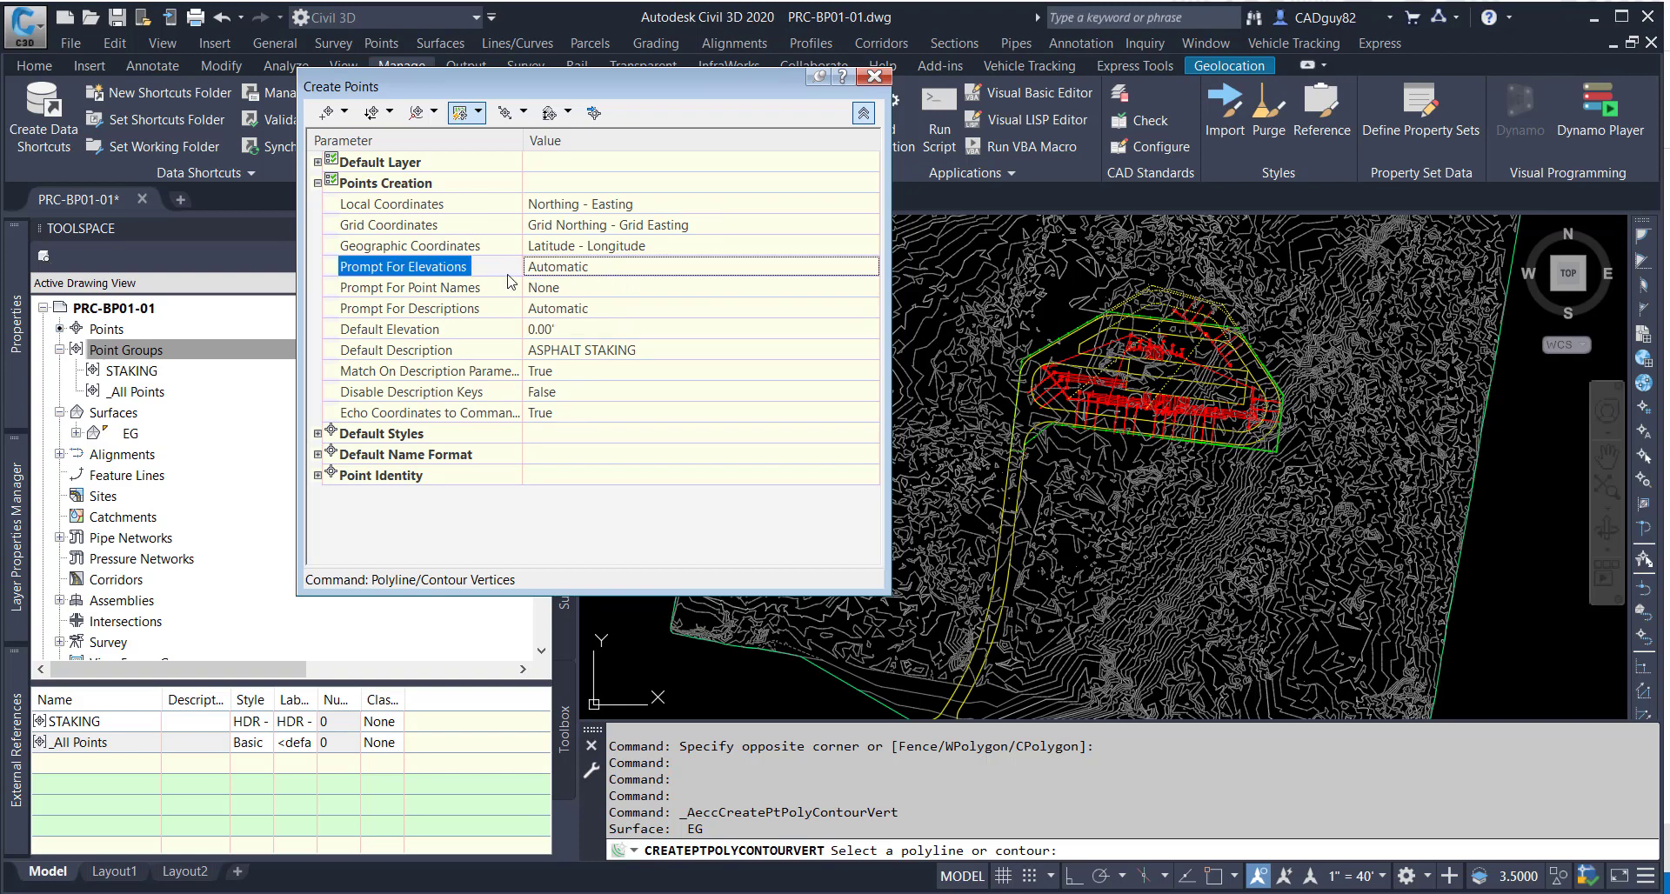
{"action": "left_click", "coordinate": [653, 350]}
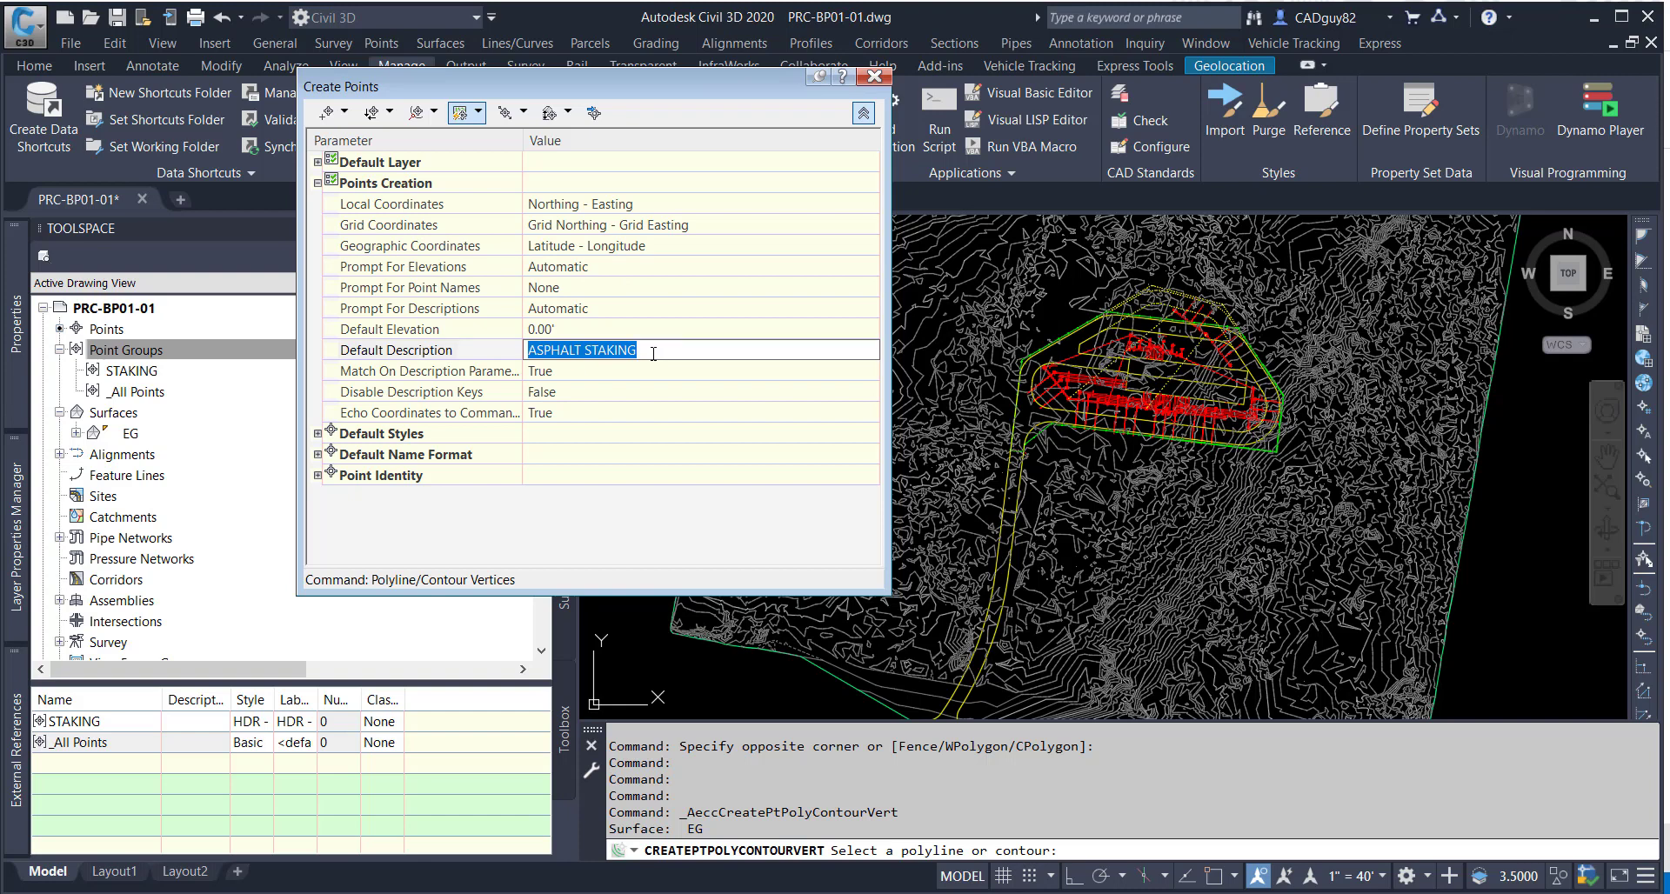
{"action": "left_click", "coordinate": [598, 310]}
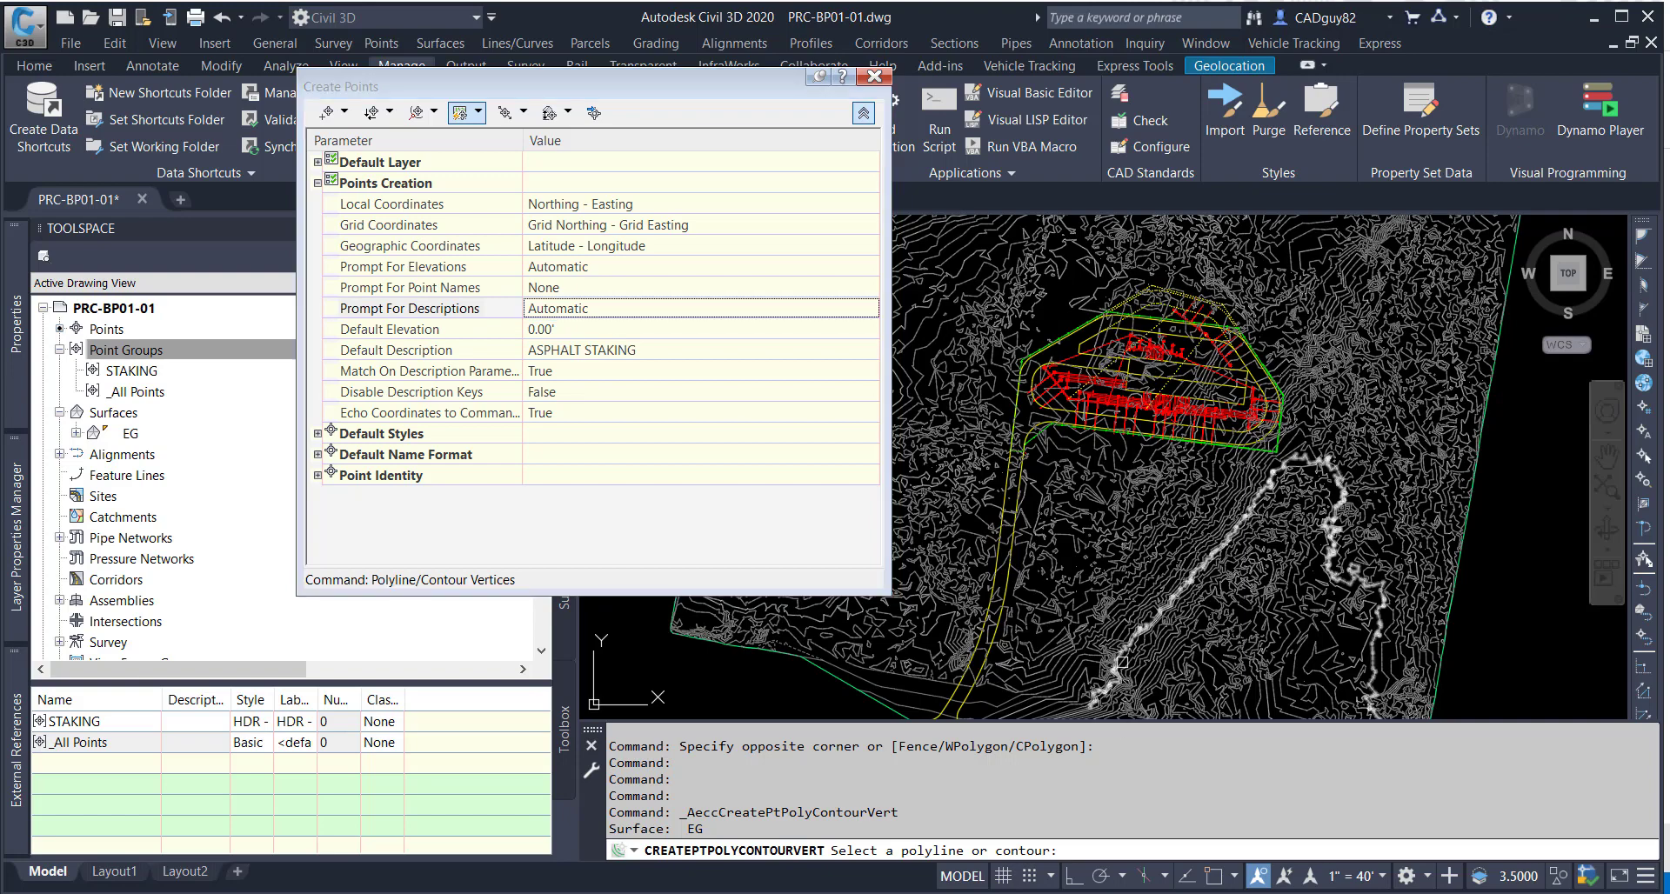
Create ASPHALT STAKING points at the vertices of the yellow access road and pad edge polylines.
{"action": "scroll", "coordinate": [999, 585], "scroll_direction": "up", "scroll_amount": 5}
{"action": "scroll", "coordinate": [999, 585], "scroll_direction": "up", "scroll_amount": 2}
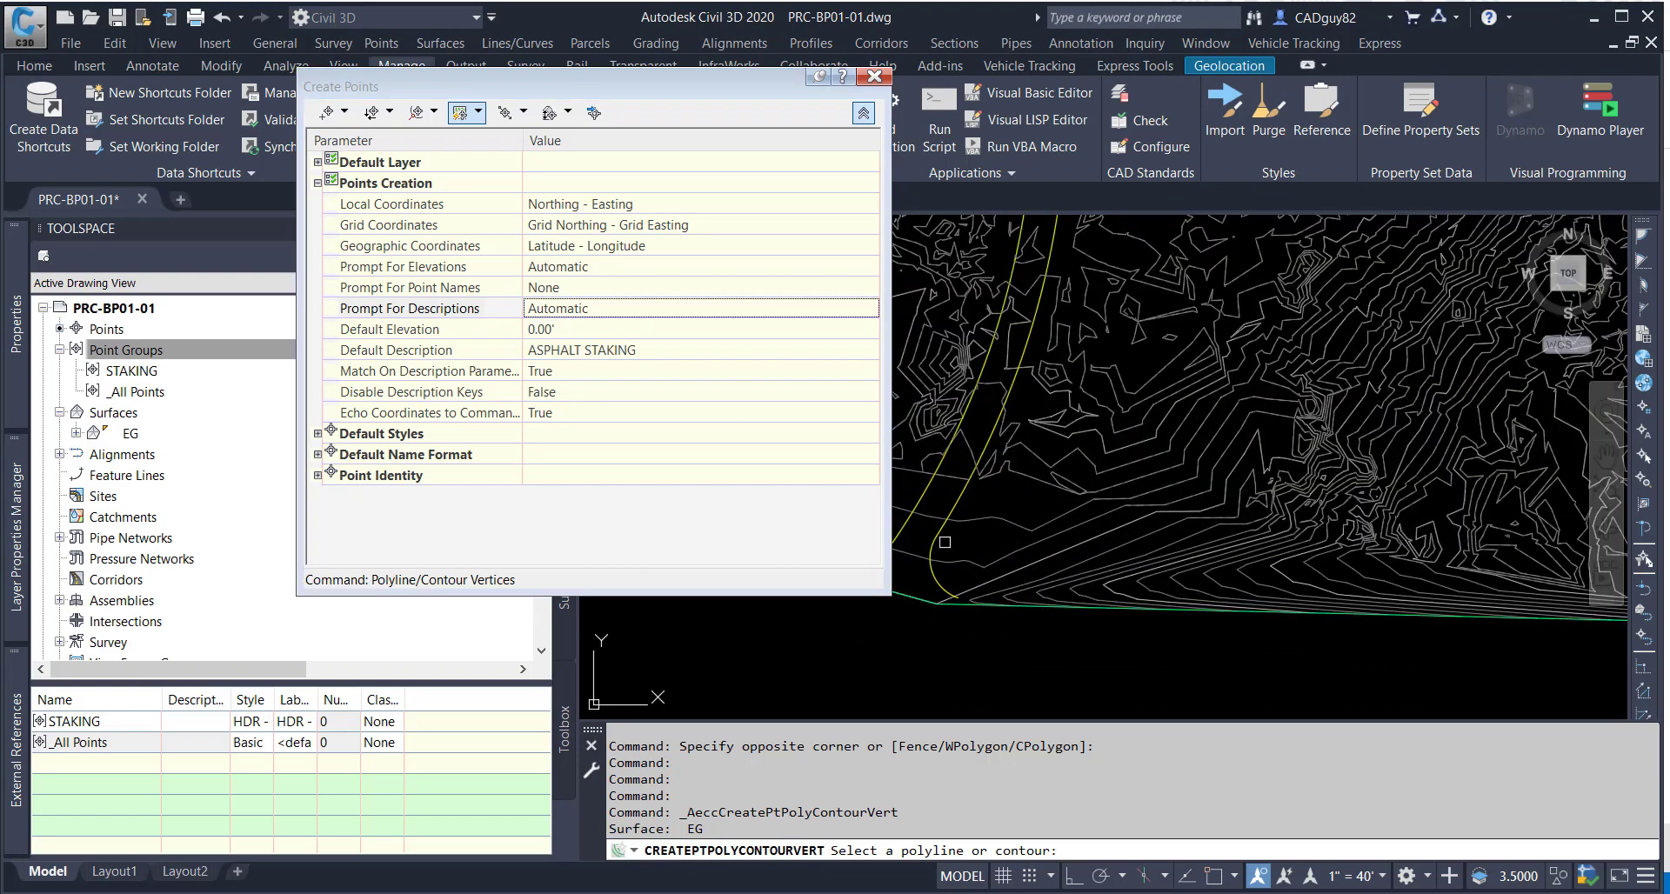
{"action": "left_click", "coordinate": [938, 539]}
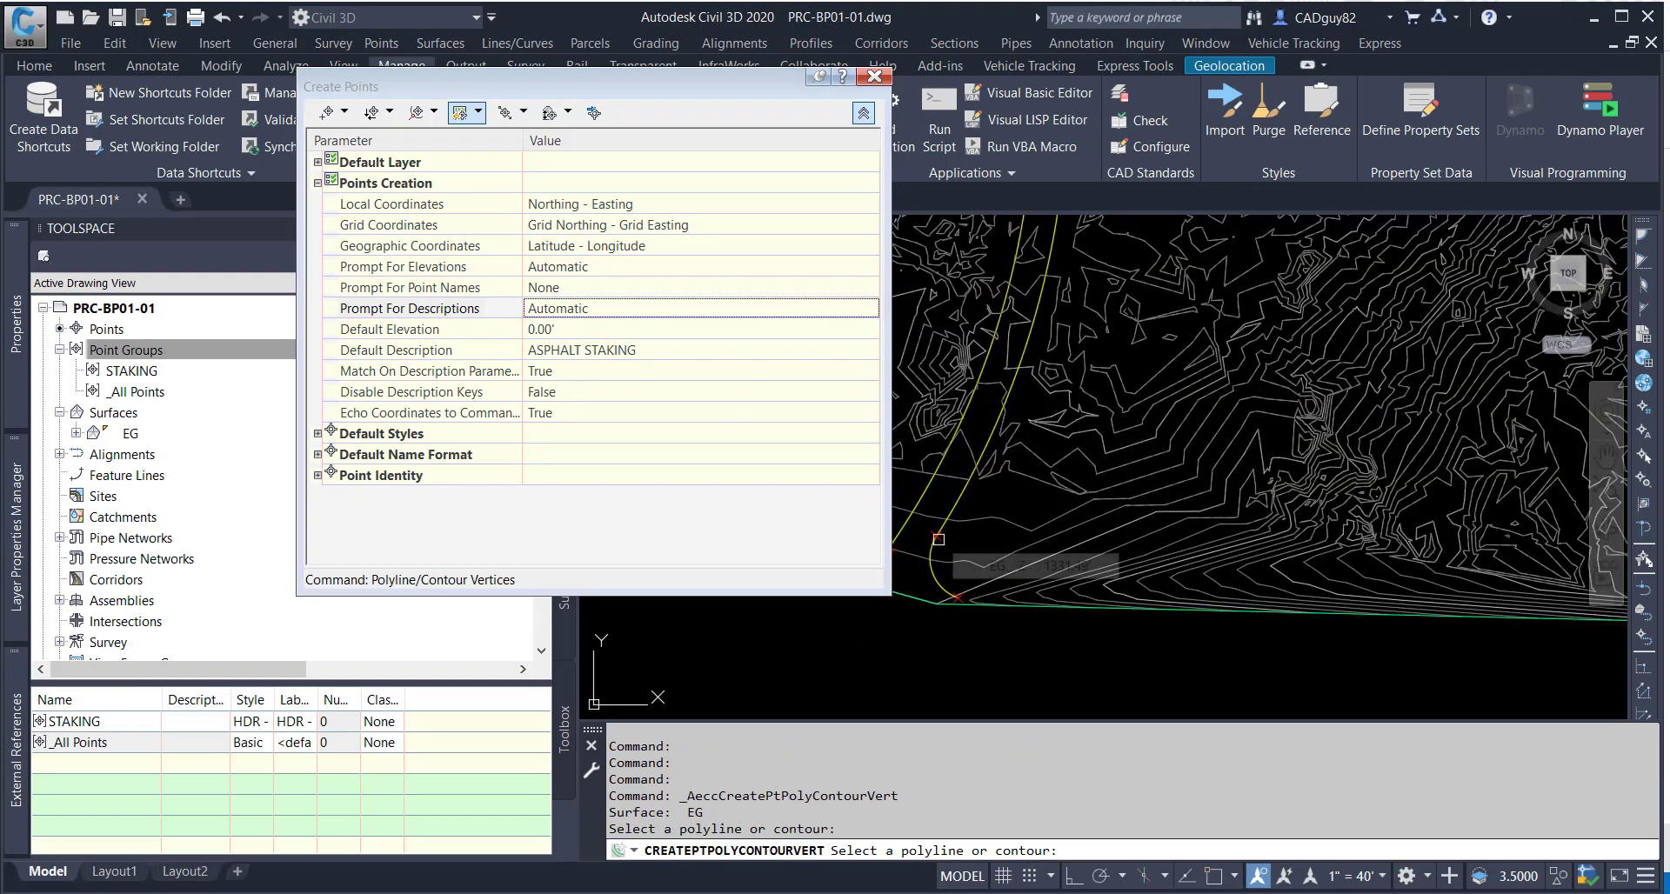
{"action": "scroll", "coordinate": [1039, 496], "scroll_direction": "down", "scroll_amount": 2}
{"action": "middle_click_drag", "start_coordinate": [1106, 367], "coordinate": [1121, 639]}
{"action": "scroll", "coordinate": [1074, 335], "scroll_direction": "up", "scroll_amount": 4}
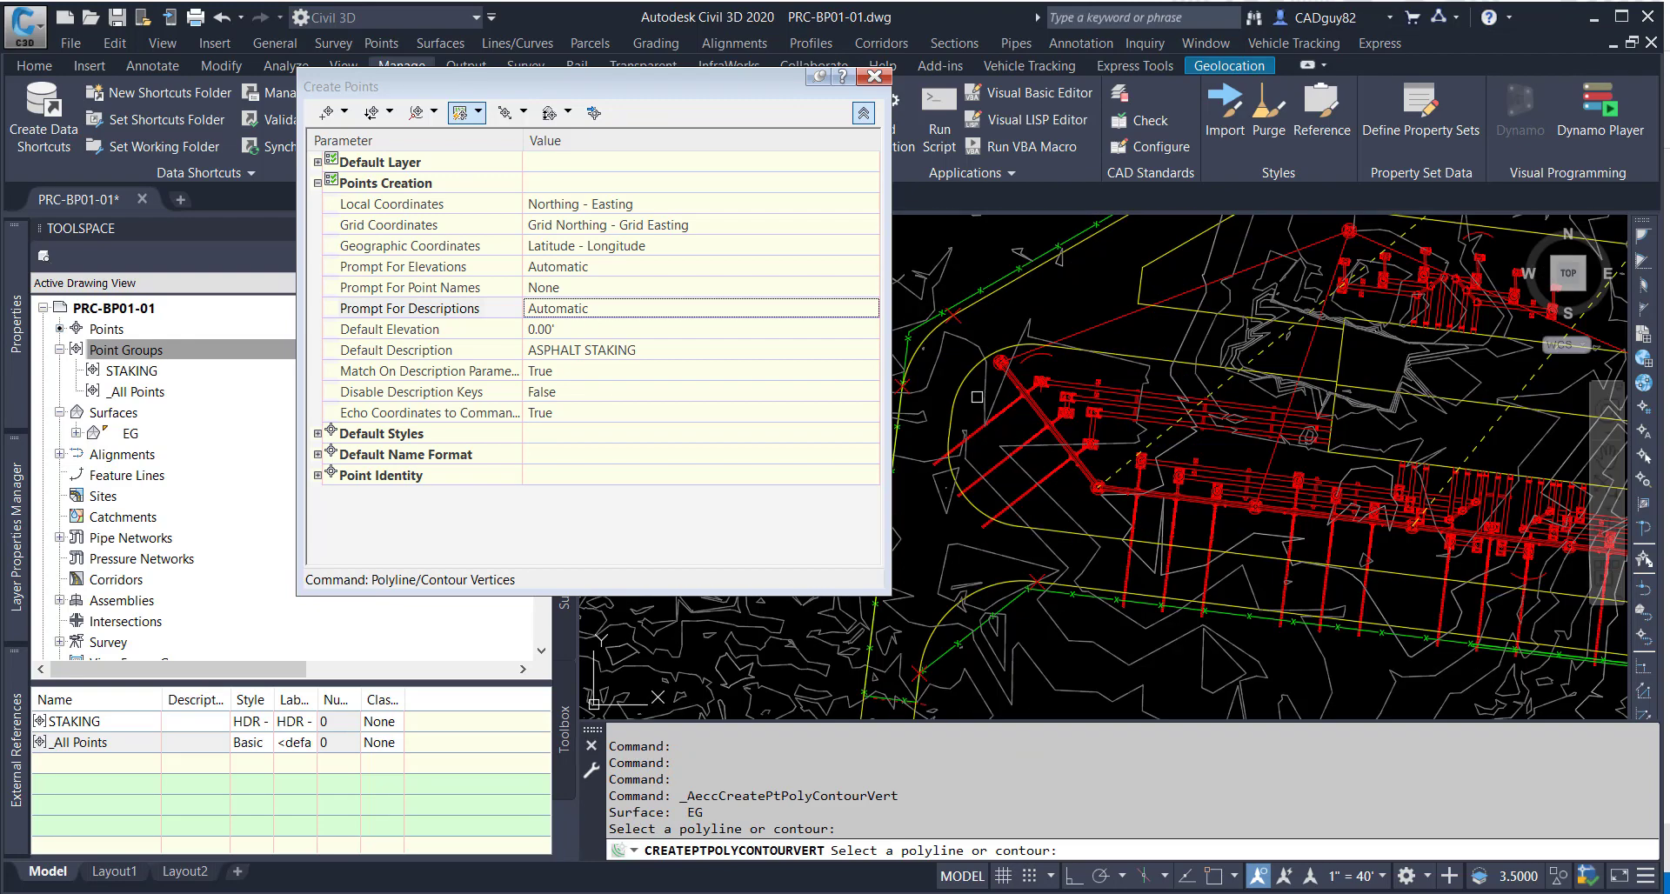
{"action": "left_click", "coordinate": [968, 372]}
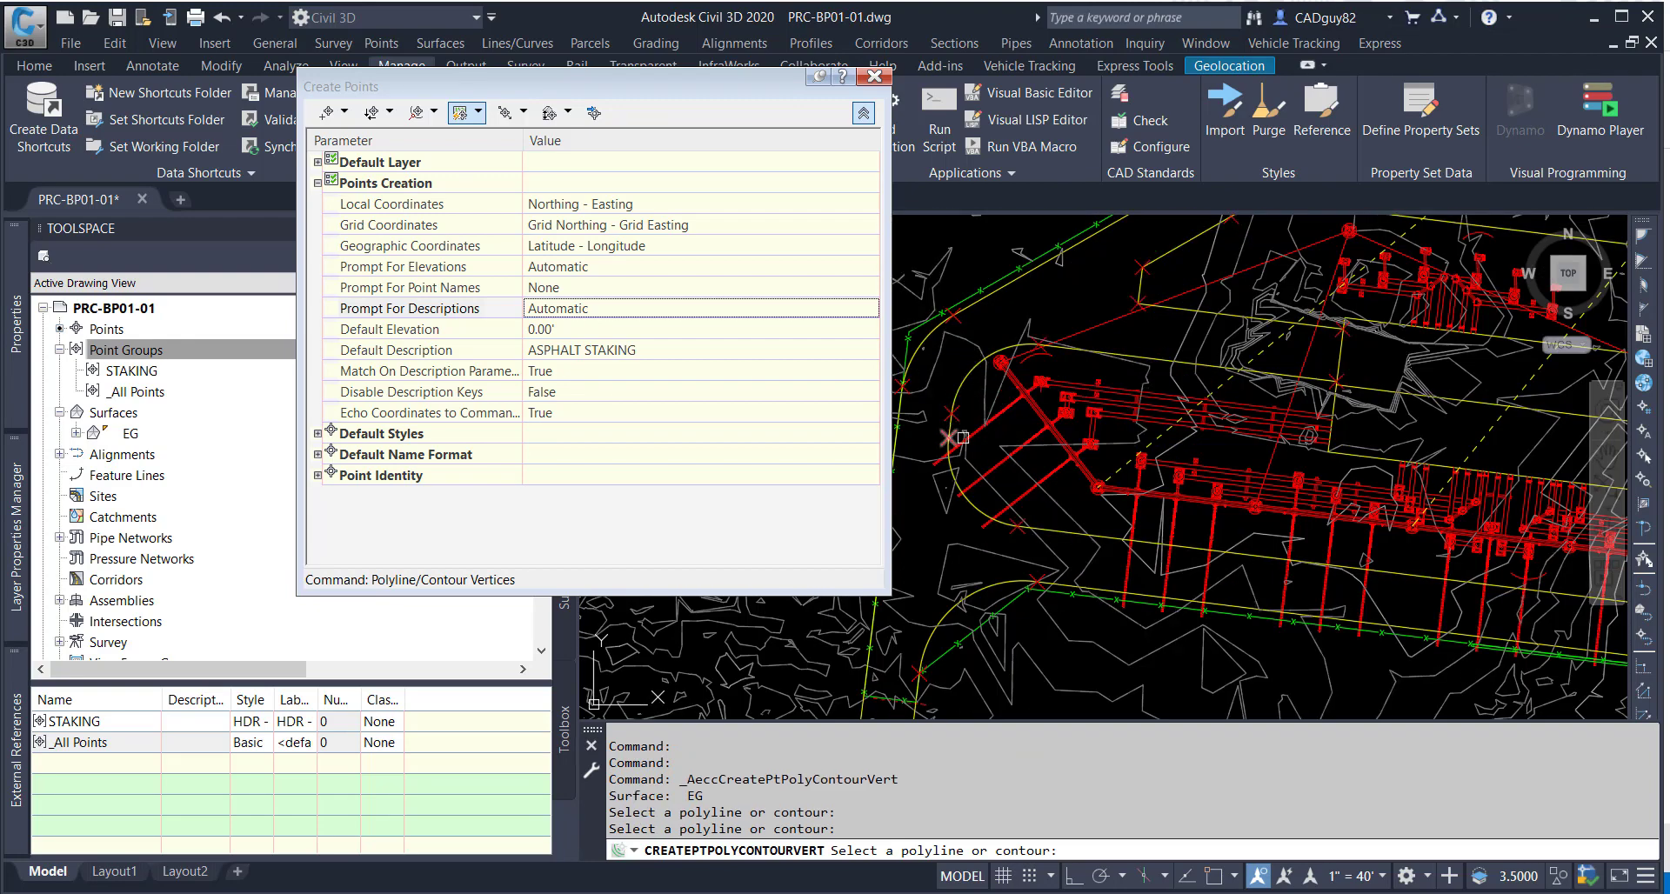
{"action": "key", "text": "Escape"}
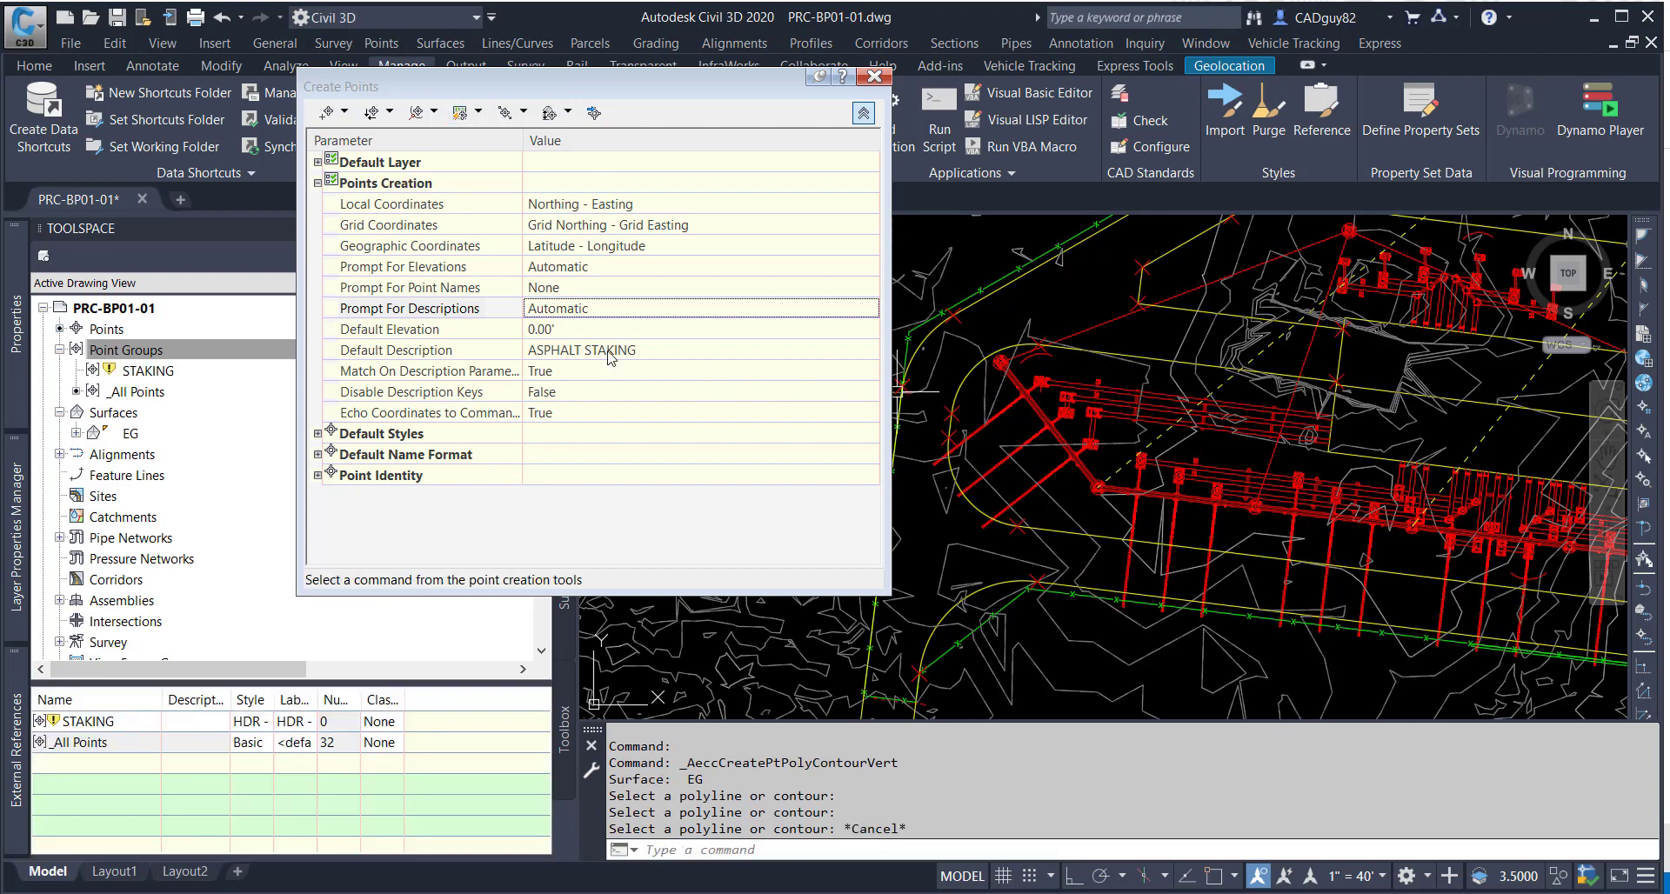
Set the default point description to FENCE STAKING.
{"action": "left_click", "coordinate": [584, 350]}
{"action": "left_click_drag", "start_coordinate": [584, 352], "coordinate": [522, 356]}
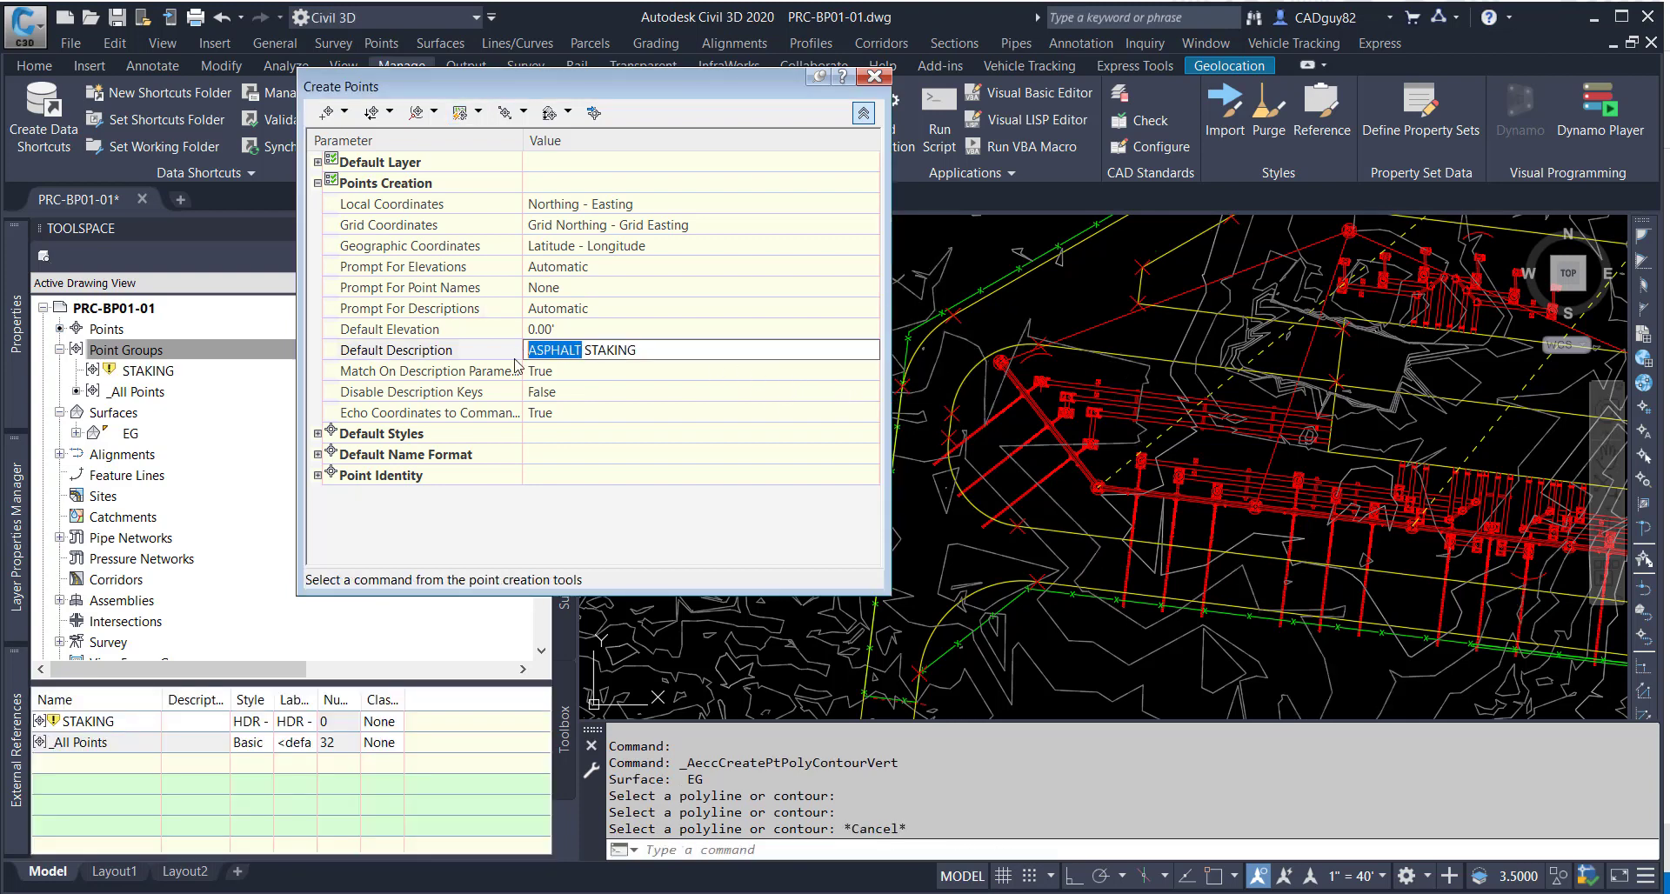
{"action": "type", "text": "FENCE"}
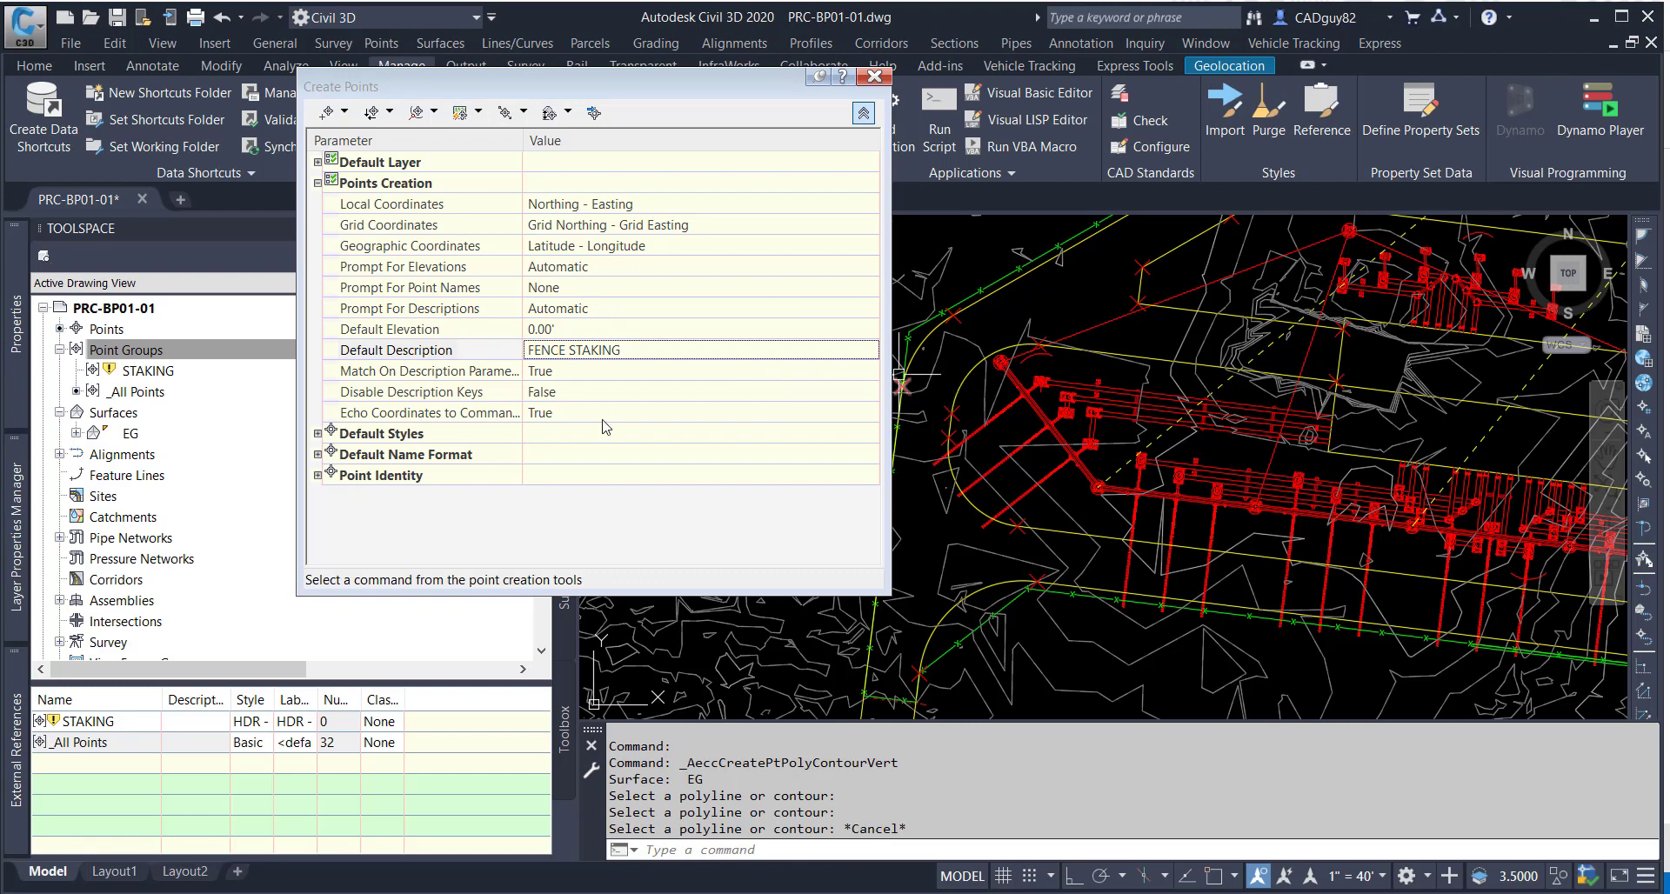
{"action": "key", "text": "Return"}
Create surface points at the polyline vertices of the green fence line around the site.
{"action": "left_click", "coordinate": [523, 112]}
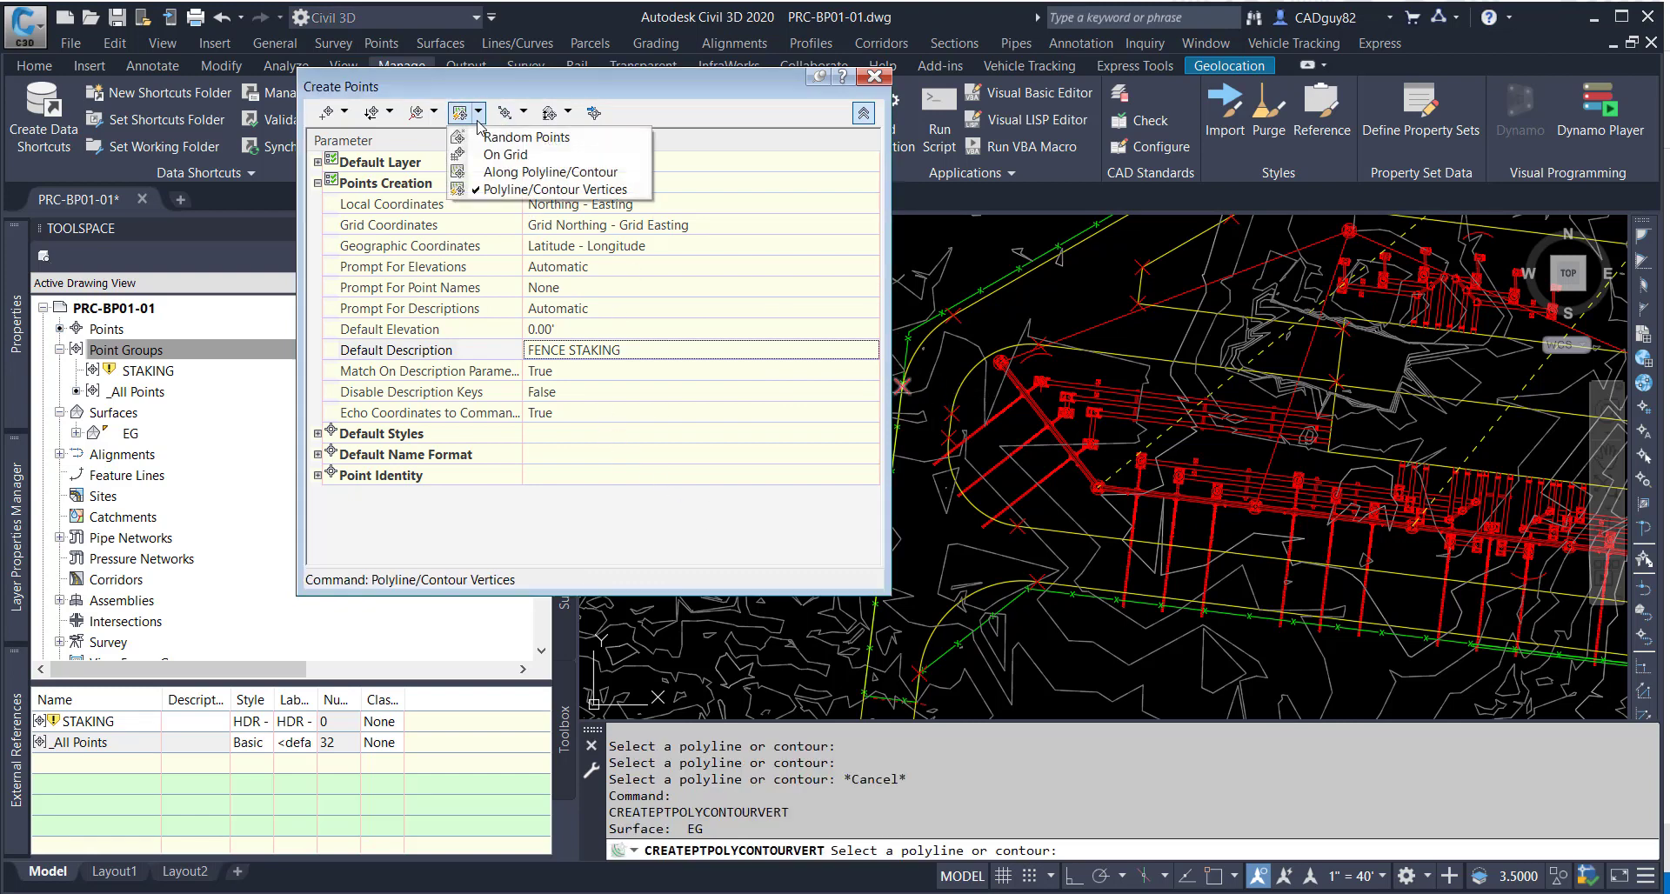
{"action": "left_click", "coordinate": [522, 191]}
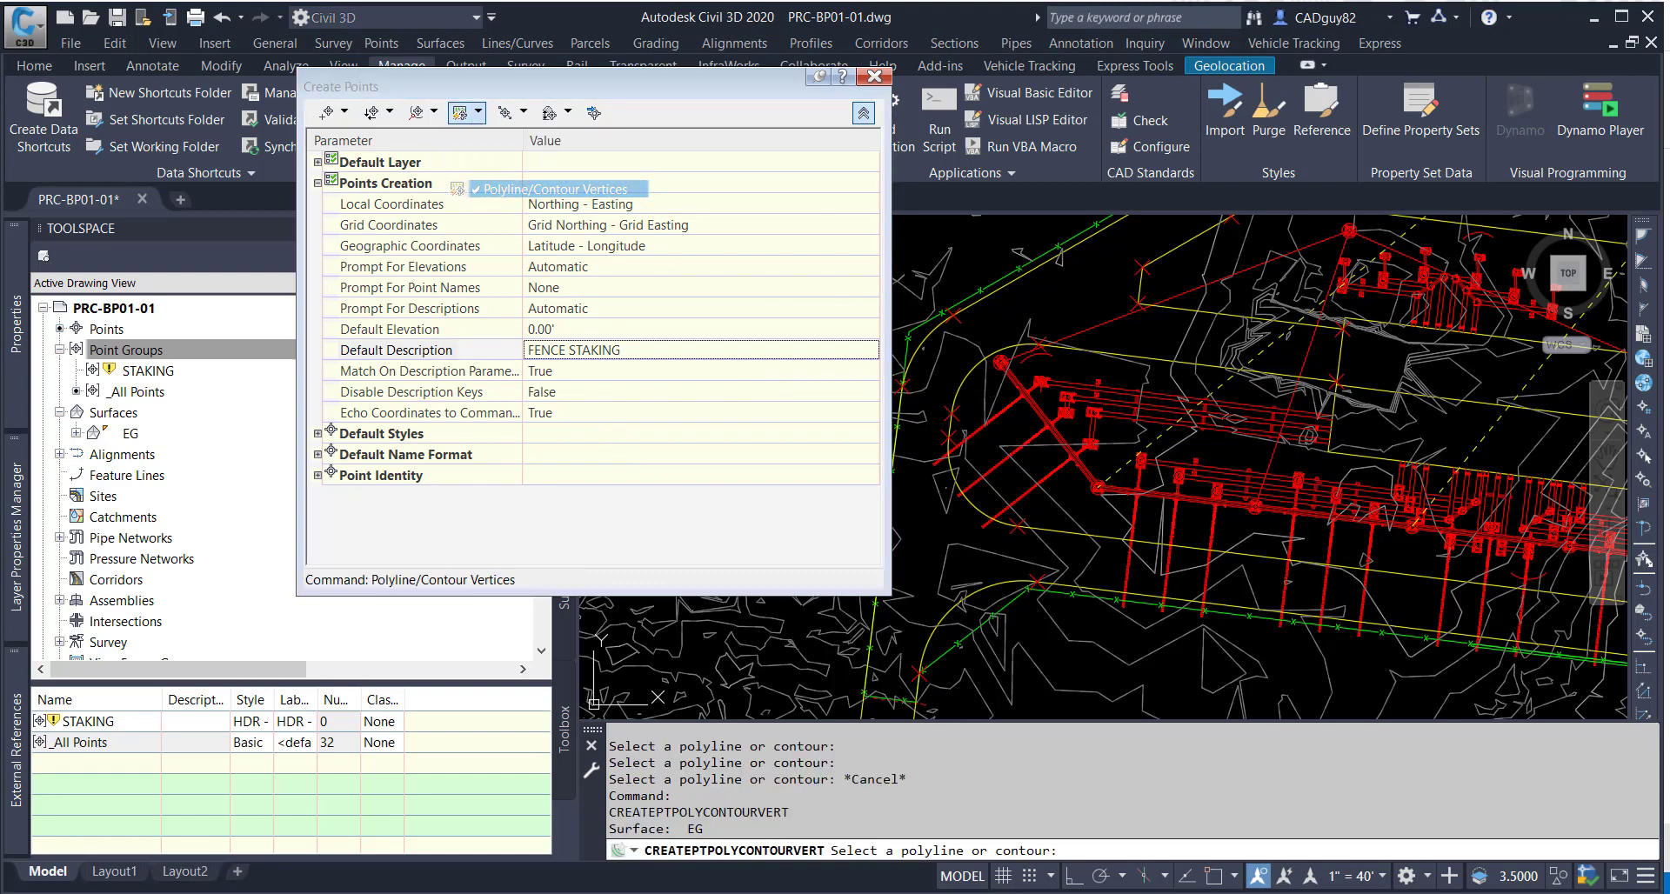
{"action": "left_click", "coordinate": [1009, 605]}
{"action": "scroll", "coordinate": [995, 446], "scroll_direction": "down", "scroll_amount": 4}
{"action": "key", "text": "Escape"}
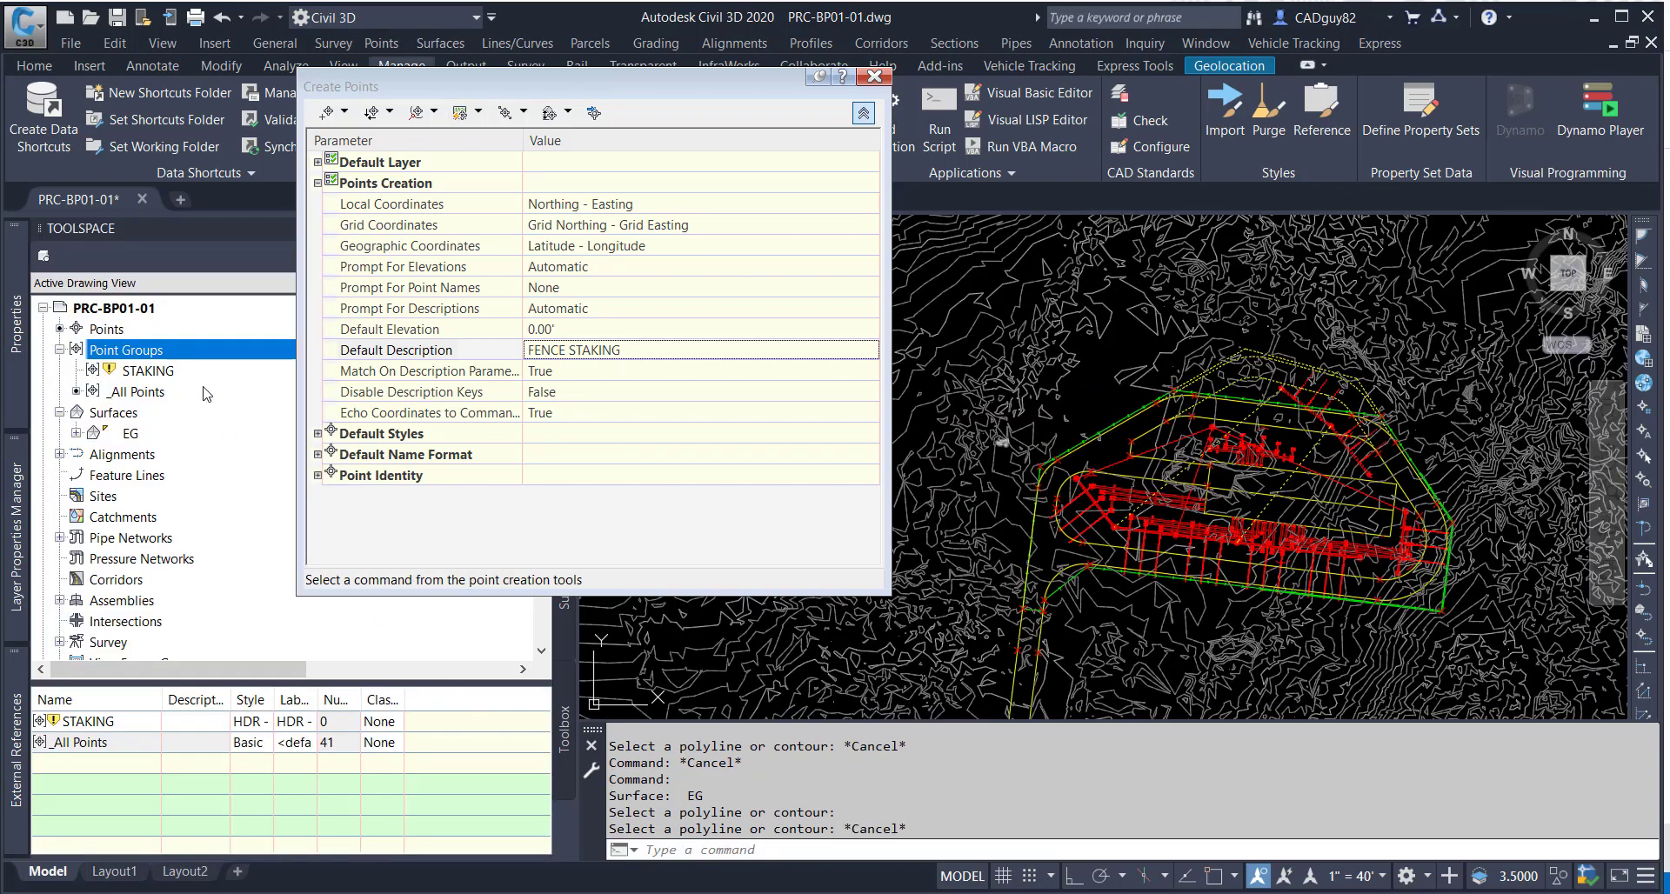
Update the out-of-date STAKING point group with the new points.
{"action": "left_click", "coordinate": [148, 372]}
{"action": "right_click", "coordinate": [148, 373]}
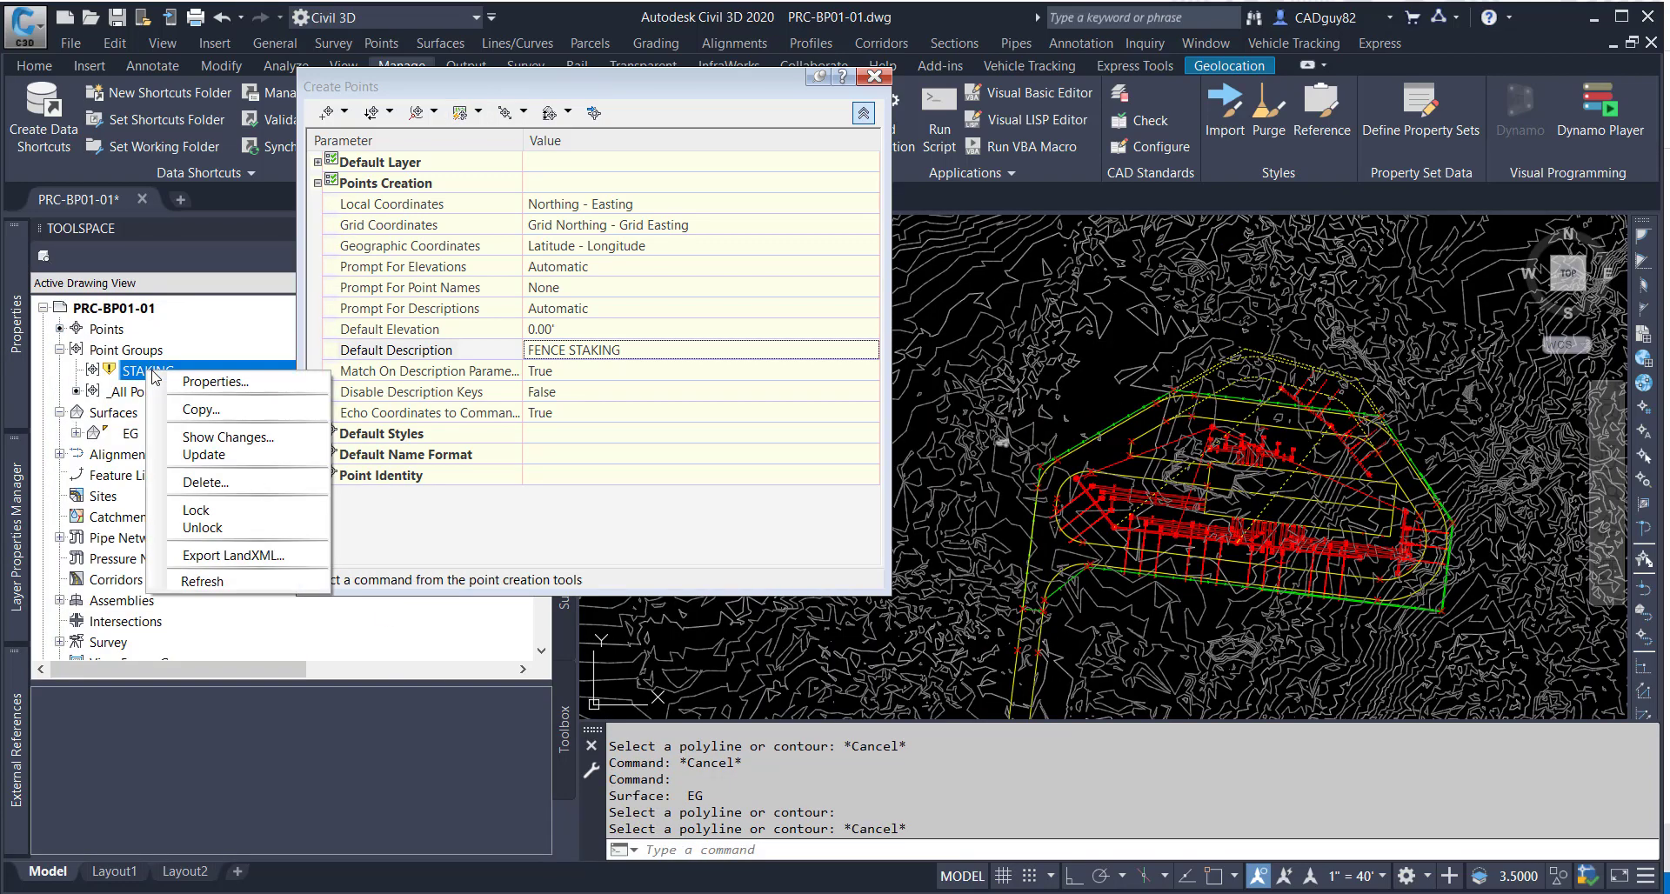
{"action": "left_click", "coordinate": [219, 454]}
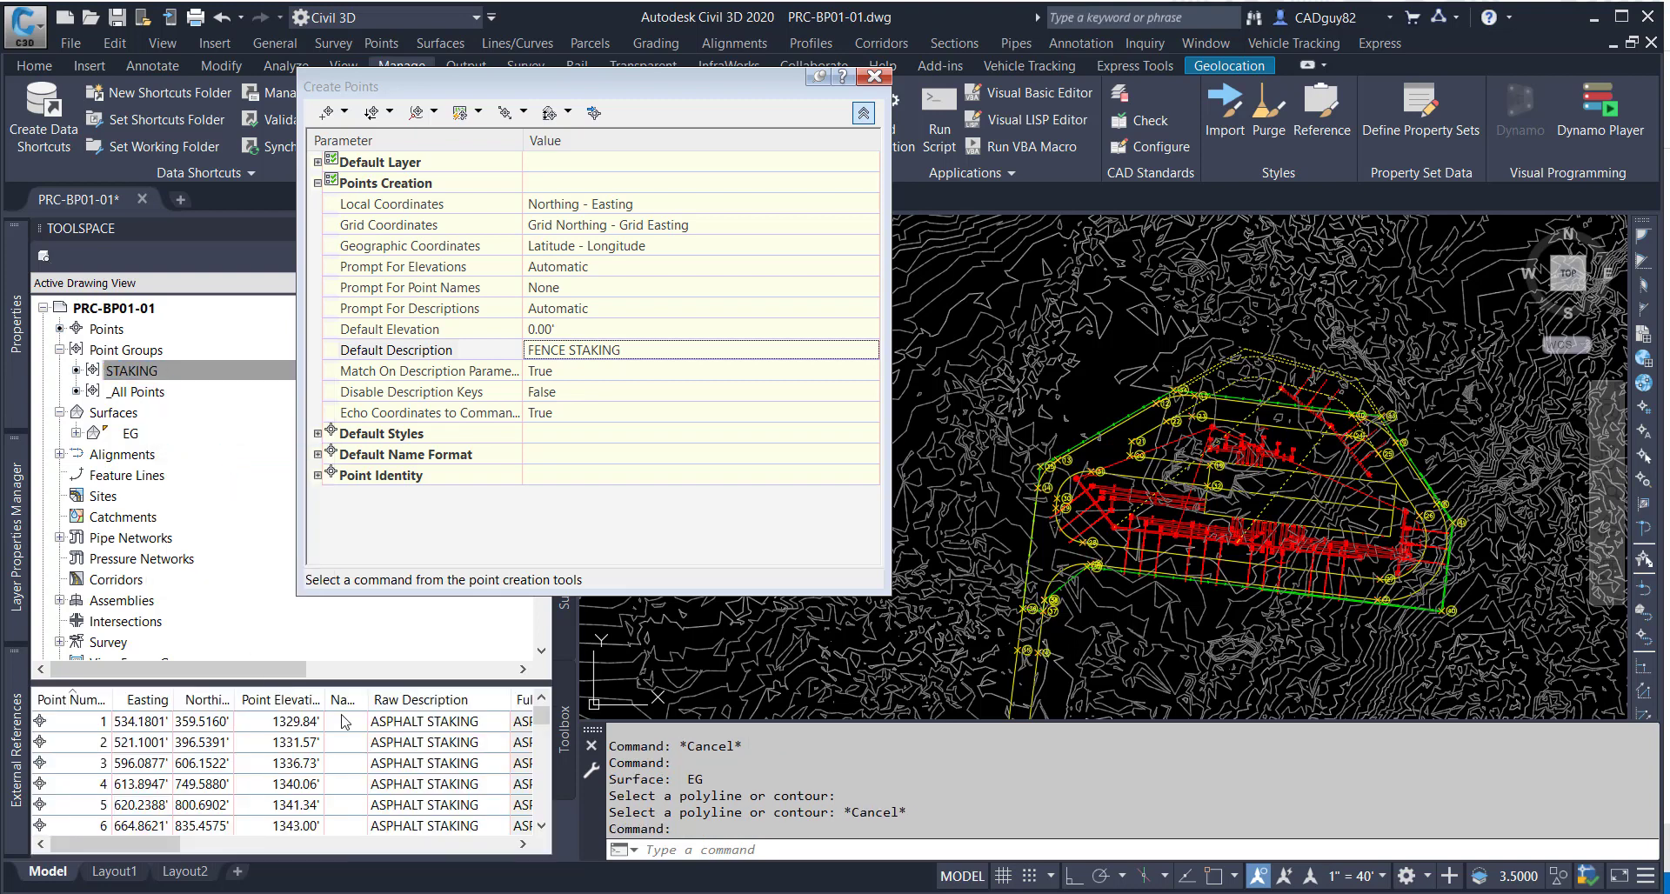
Review the STAKING group's point list and summary, then close the point creation tools.
{"action": "left_click_drag", "start_coordinate": [540, 716], "coordinate": [540, 798]}
{"action": "scroll", "coordinate": [367, 790], "scroll_direction": "down", "scroll_amount": 1}
{"action": "scroll", "coordinate": [367, 790], "scroll_direction": "up", "scroll_amount": 5}
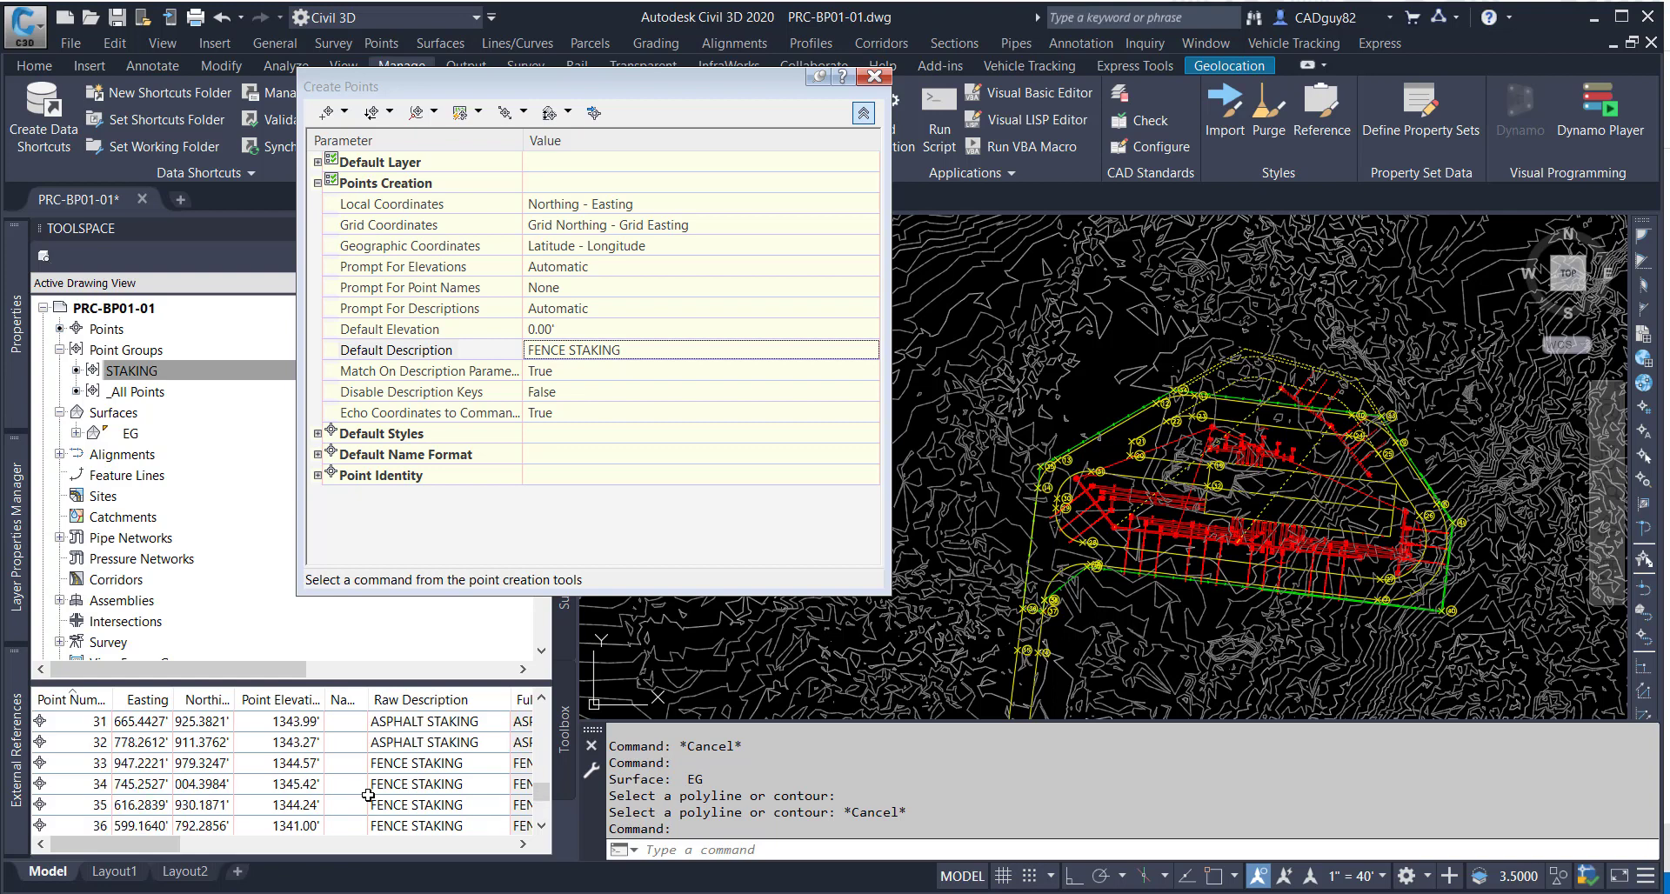
{"action": "scroll", "coordinate": [350, 777], "scroll_direction": "up", "scroll_amount": 6}
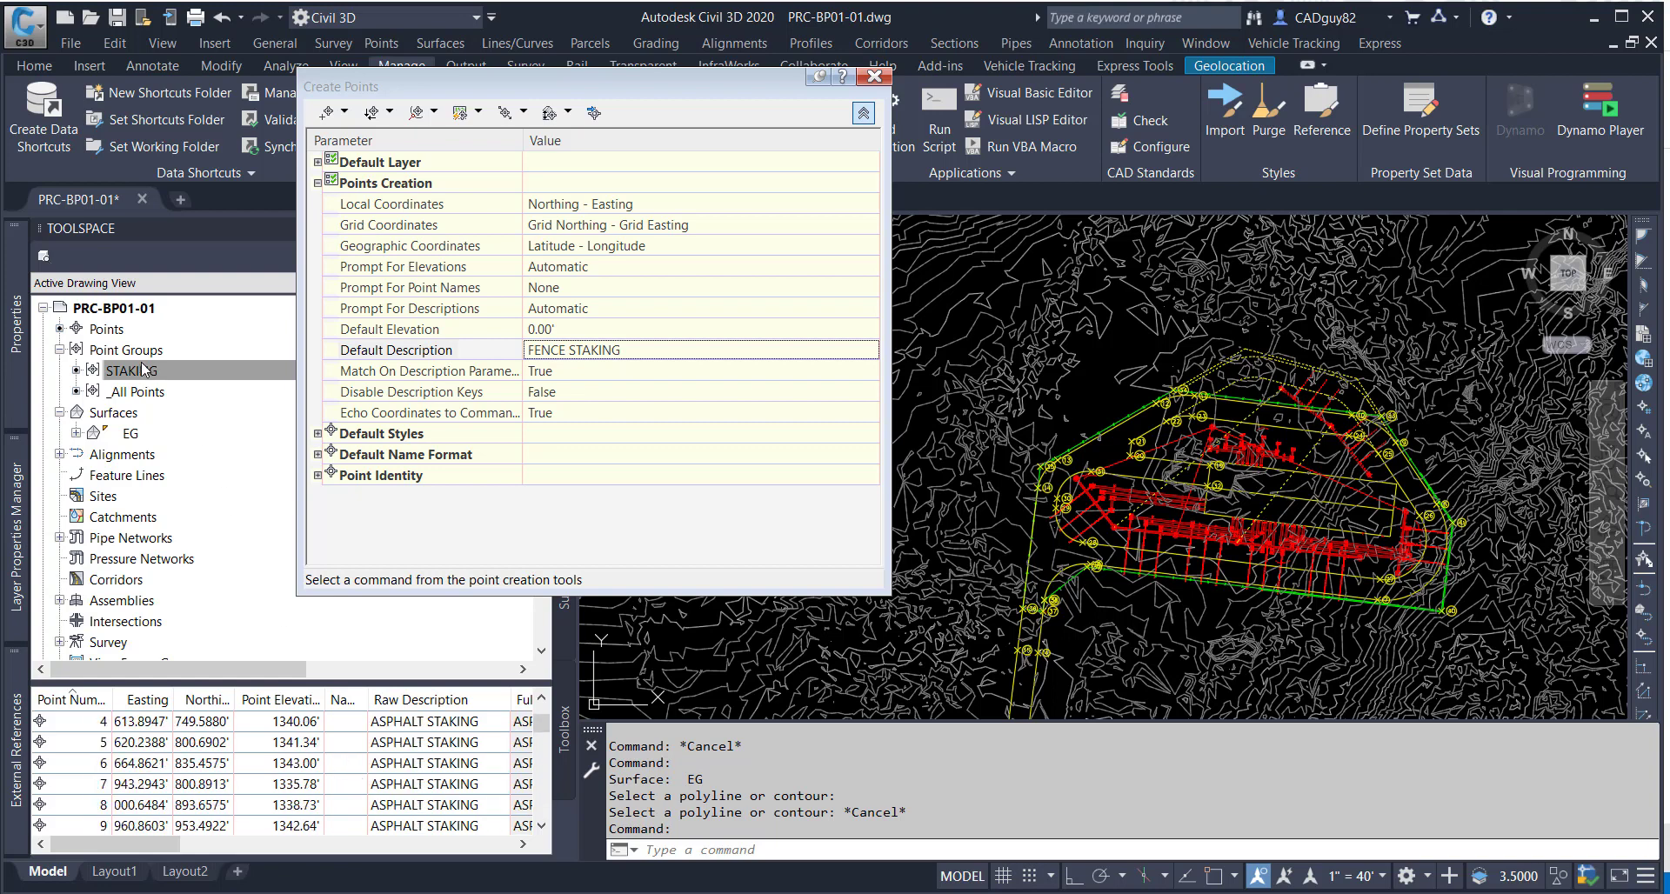
{"action": "mouse_move", "coordinate": [143, 369]}
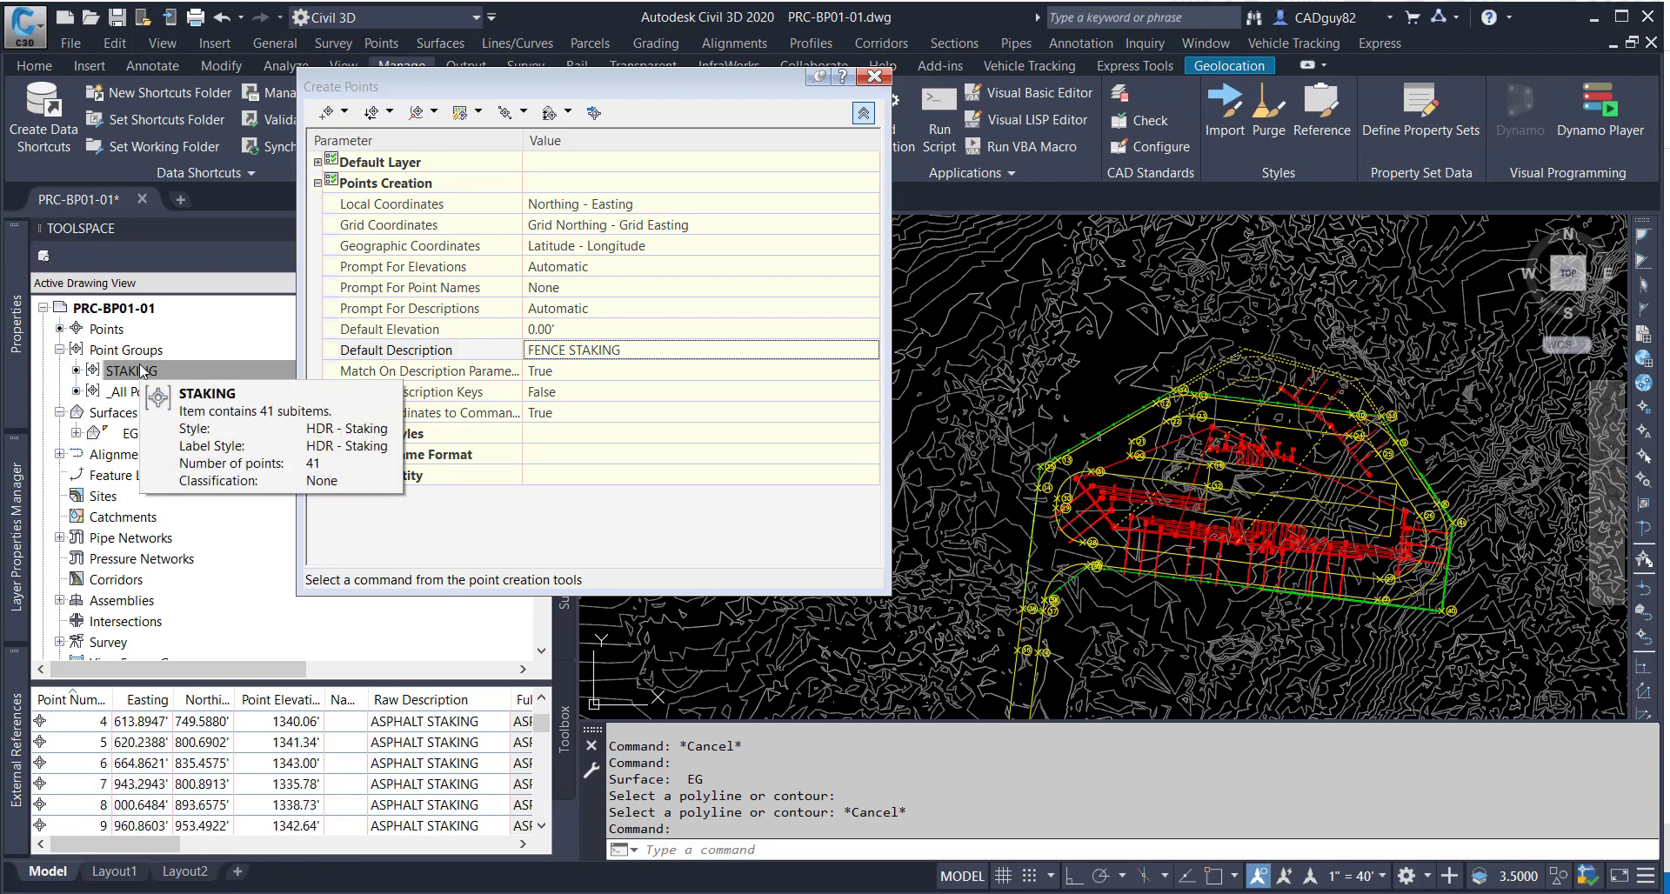
{"action": "left_click", "coordinate": [874, 76]}
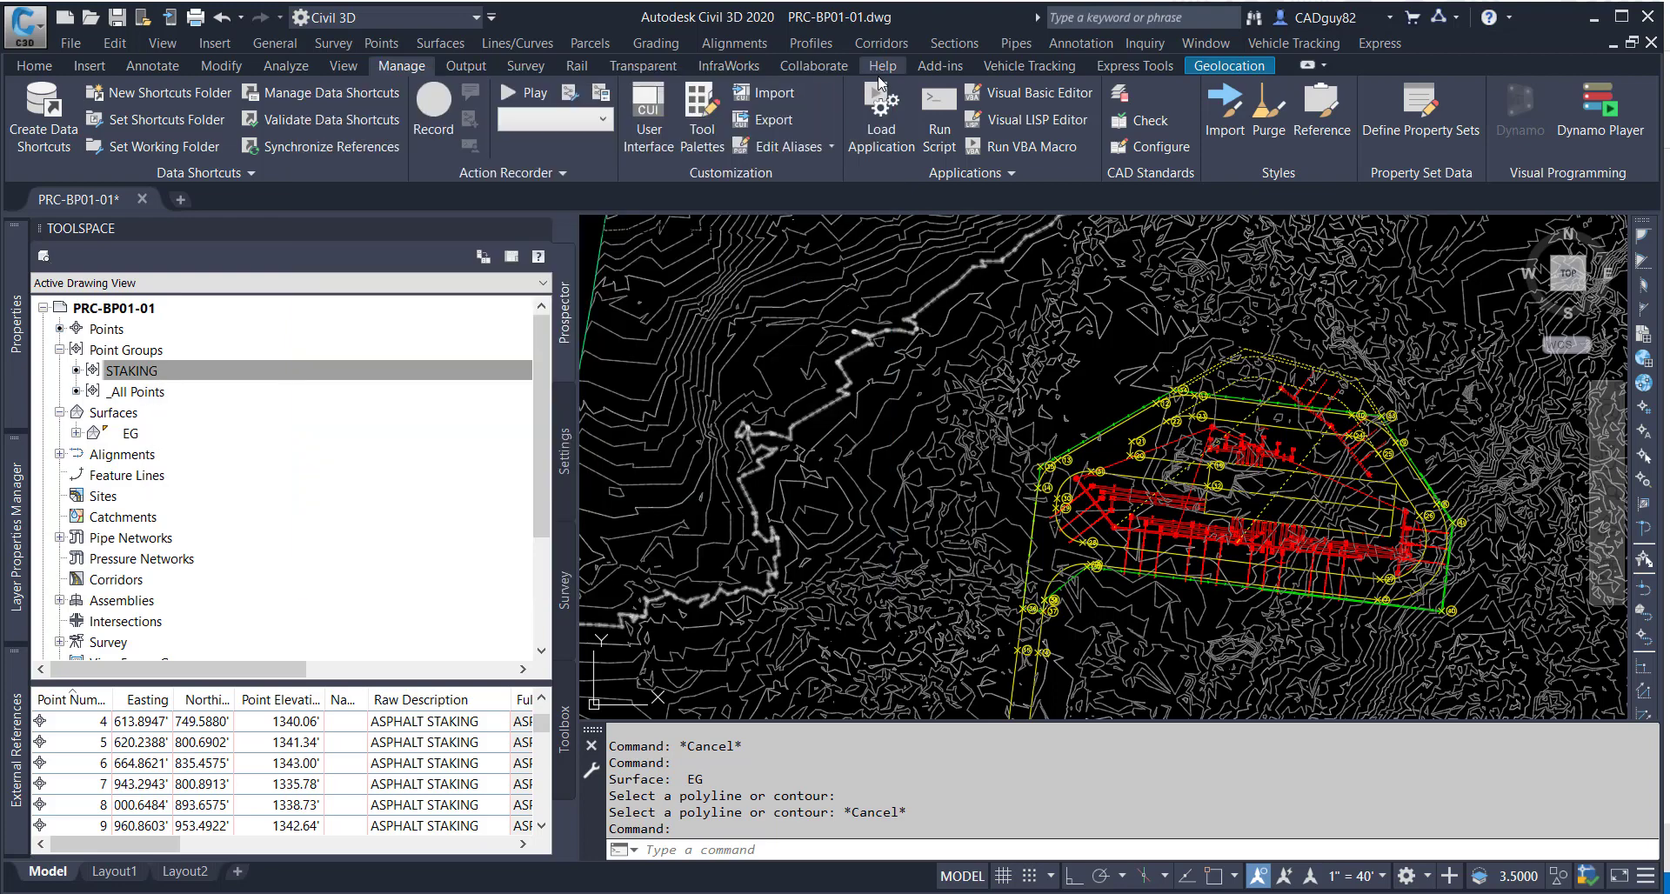
Undo the point group update, the created staking points and the STAKING point group.
{"action": "left_click", "coordinate": [1077, 399]}
{"action": "type", "text": "U"}
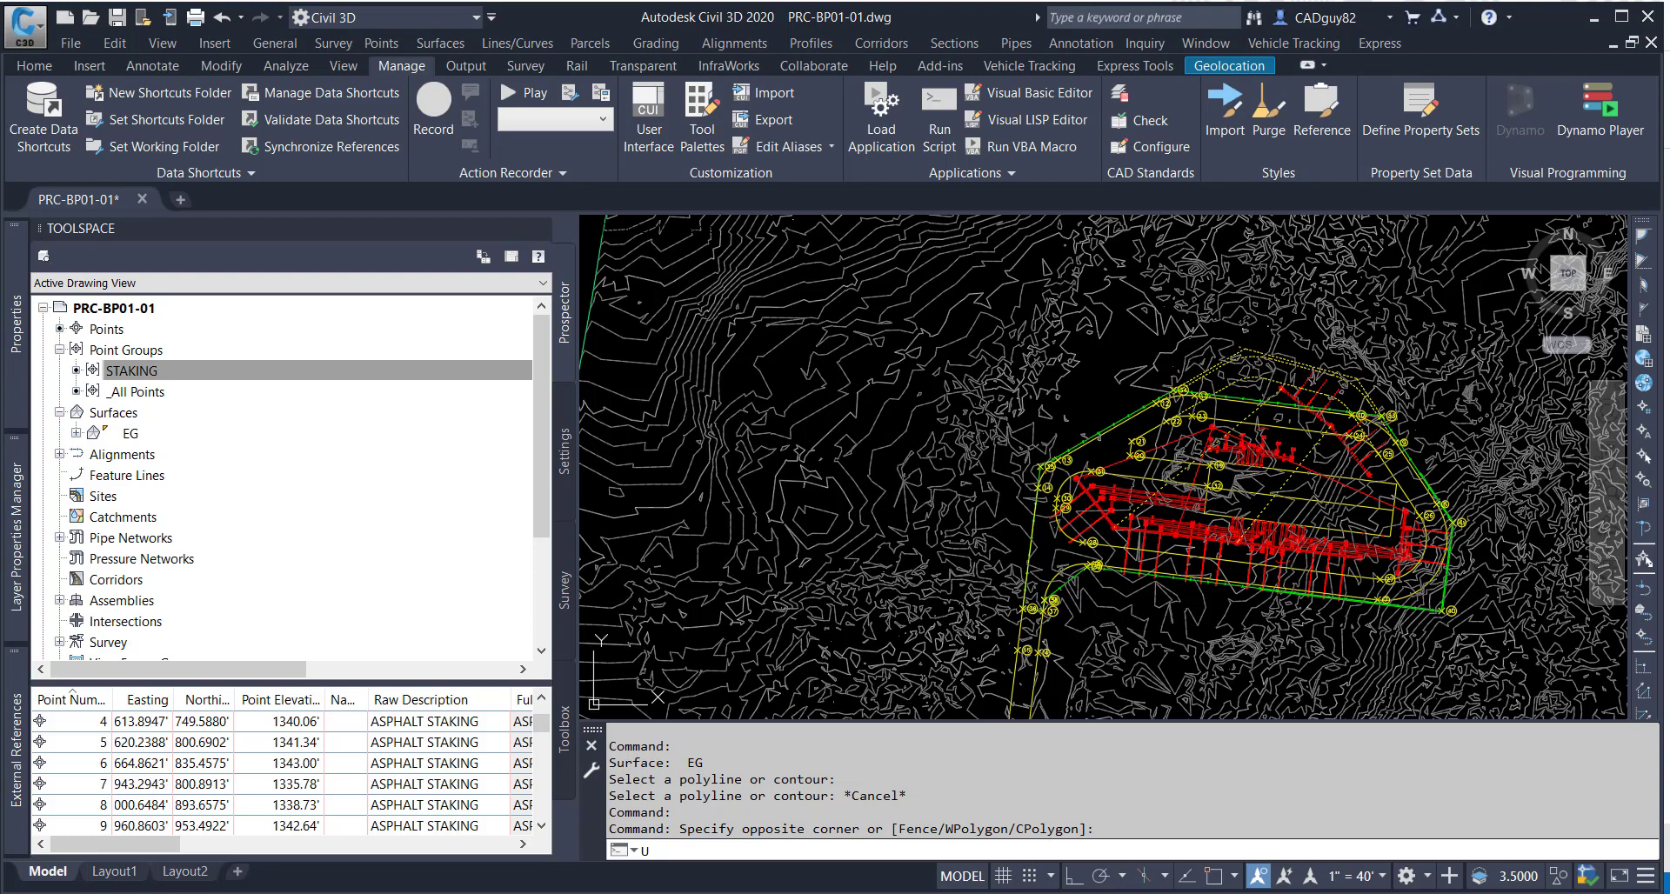
{"action": "key", "text": "Return"}
{"action": "key", "text": "Return"}
{"action": "scroll", "coordinate": [1105, 402], "scroll_direction": "up", "scroll_amount": 4}
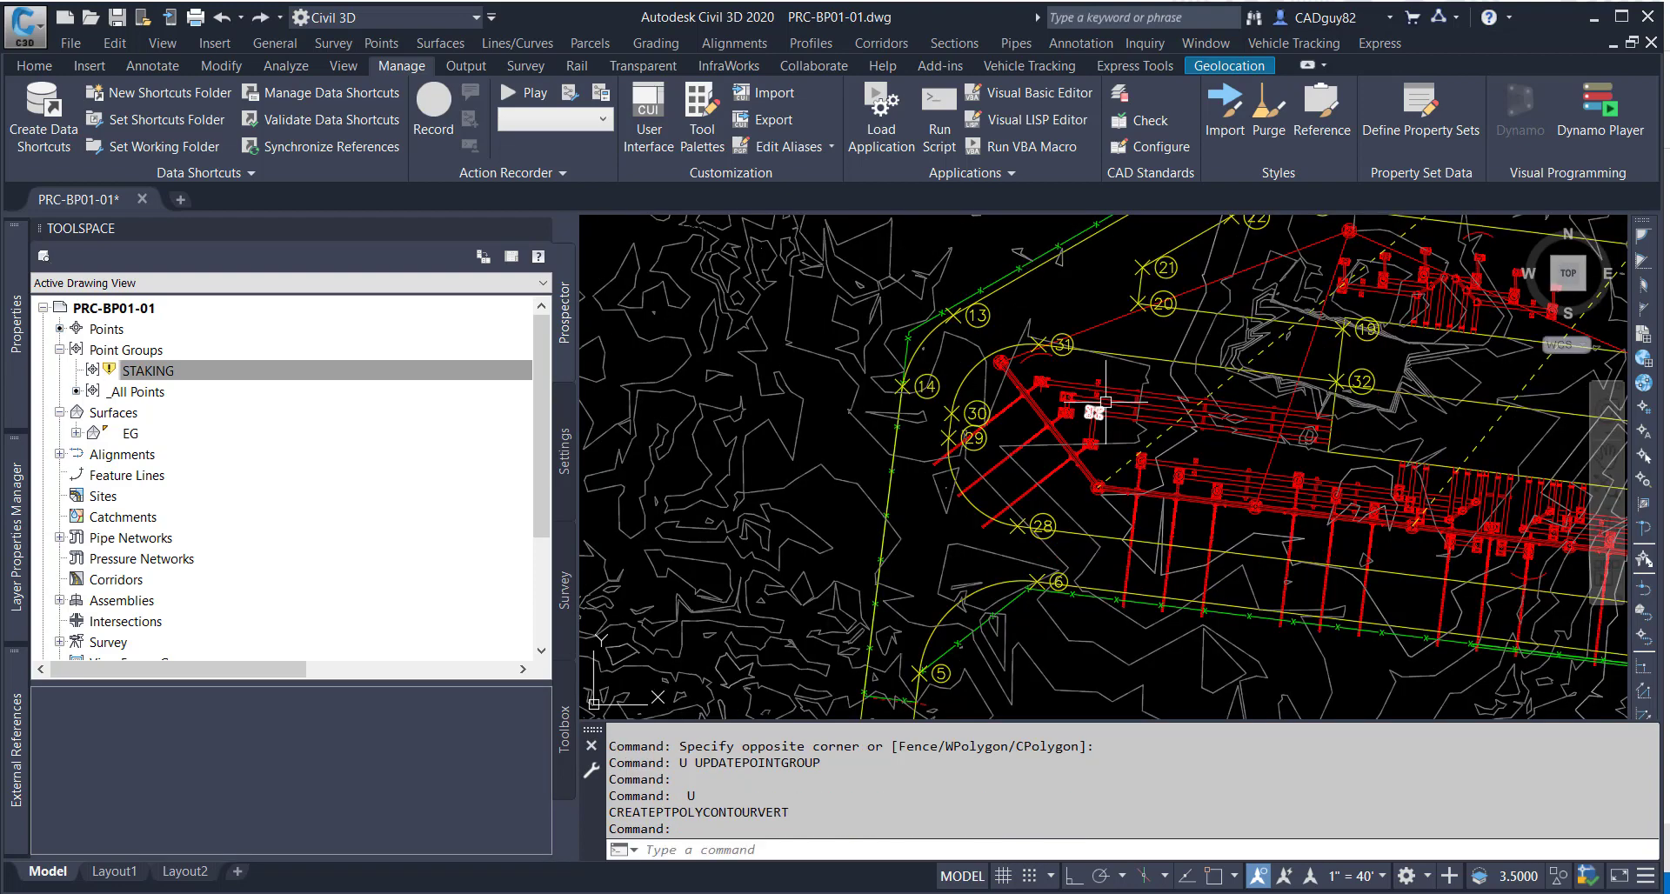
{"action": "key", "text": "Return"}
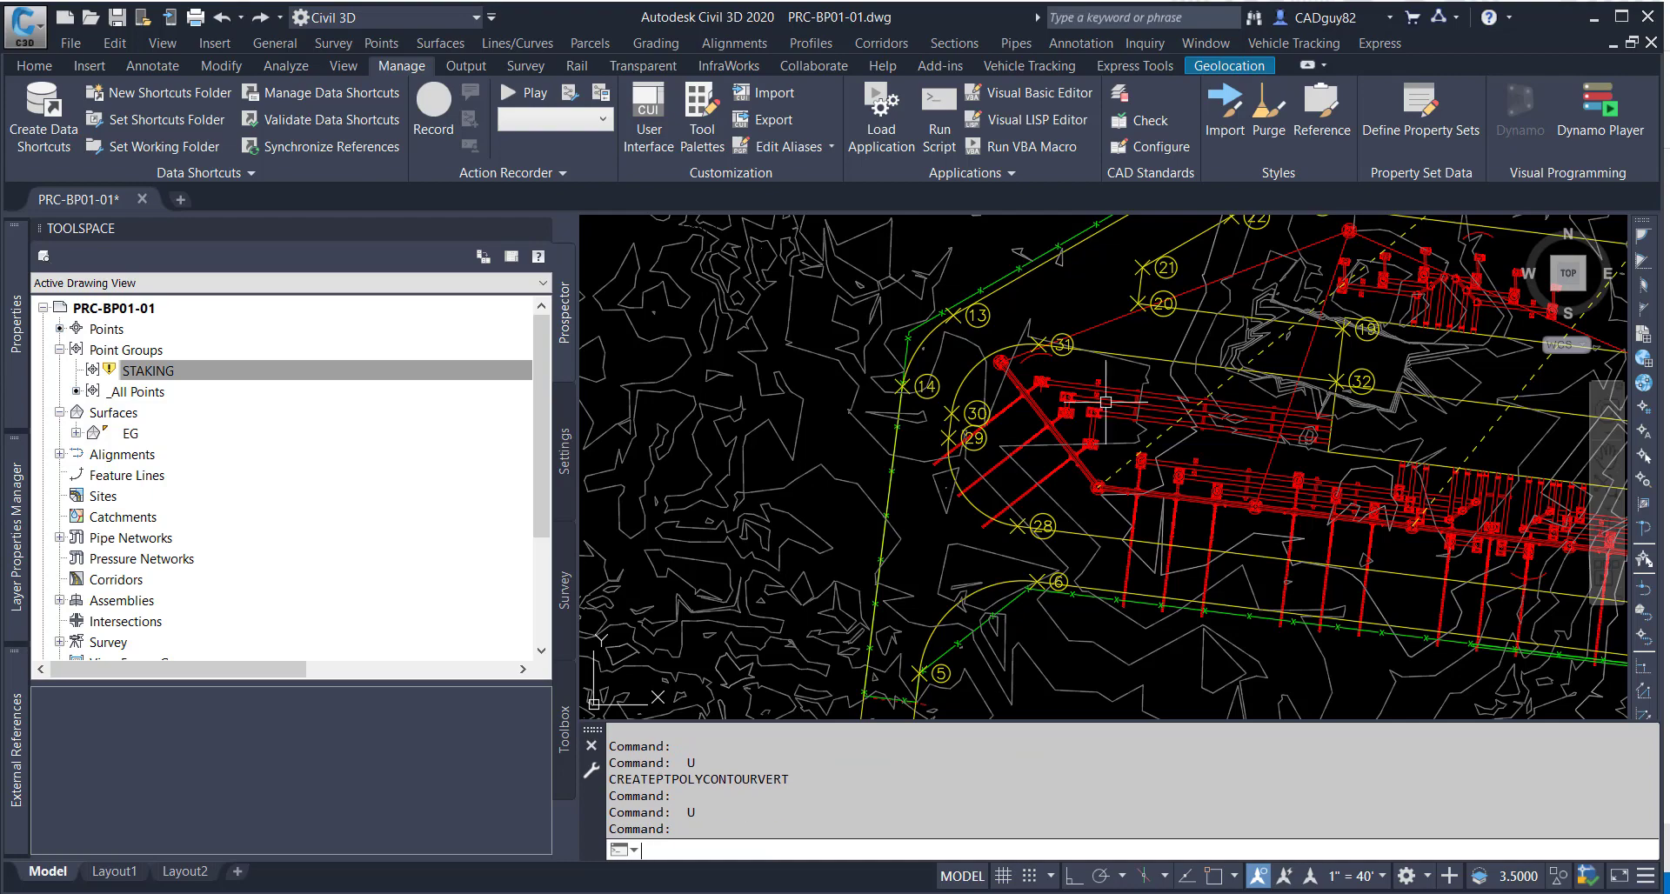
{"action": "key", "text": "Return"}
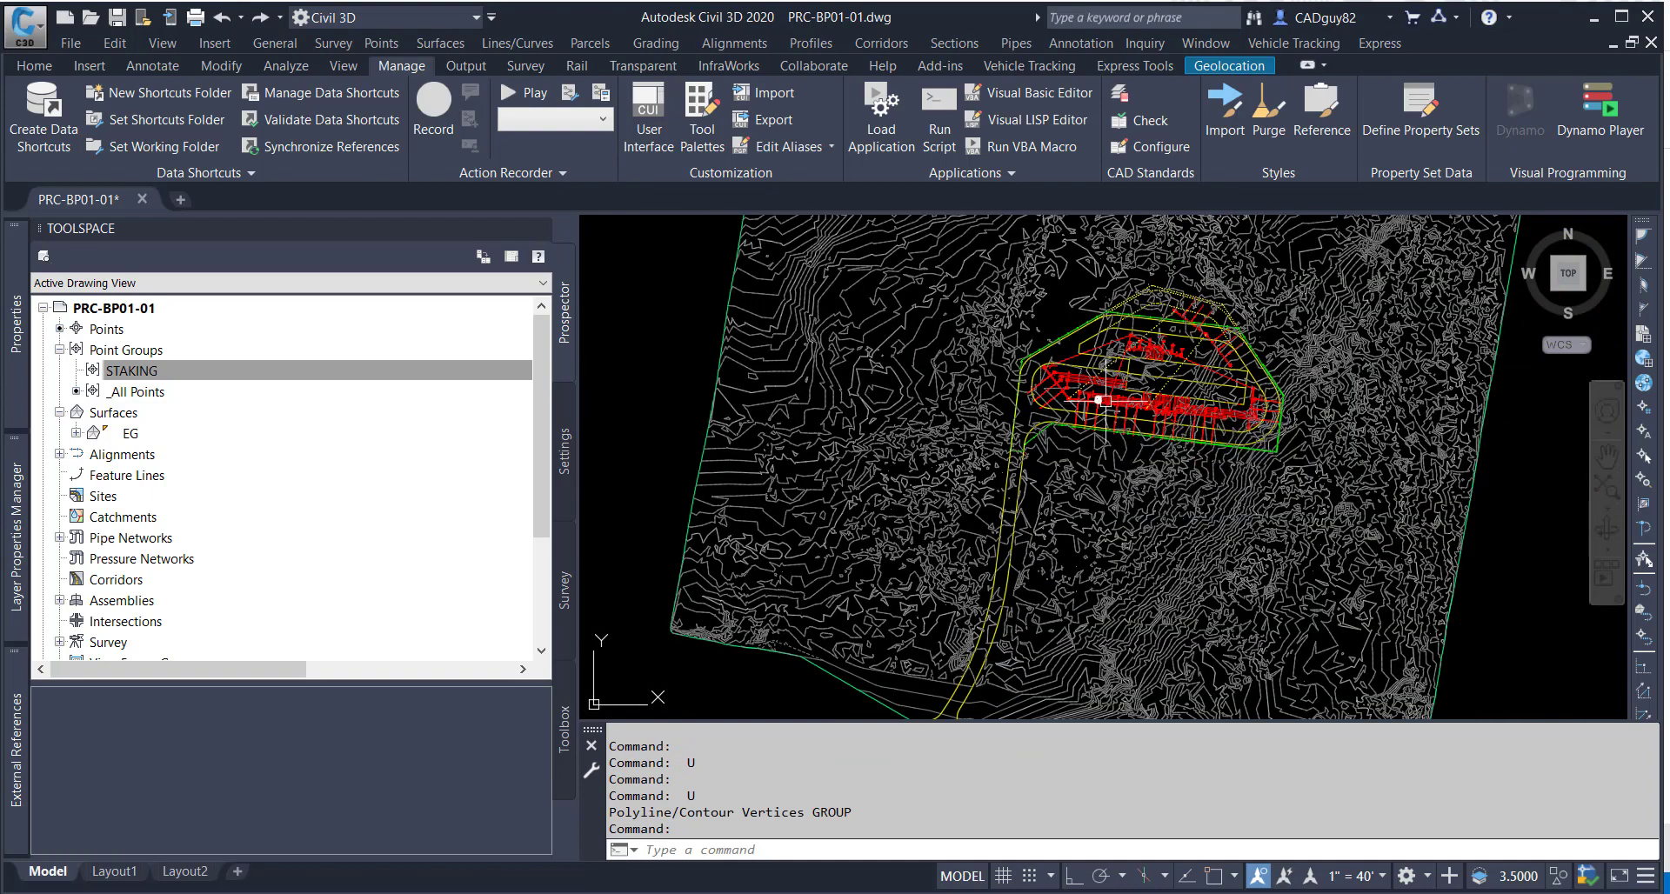
{"action": "middle_click_drag", "start_coordinate": [1262, 527], "coordinate": [1158, 485]}
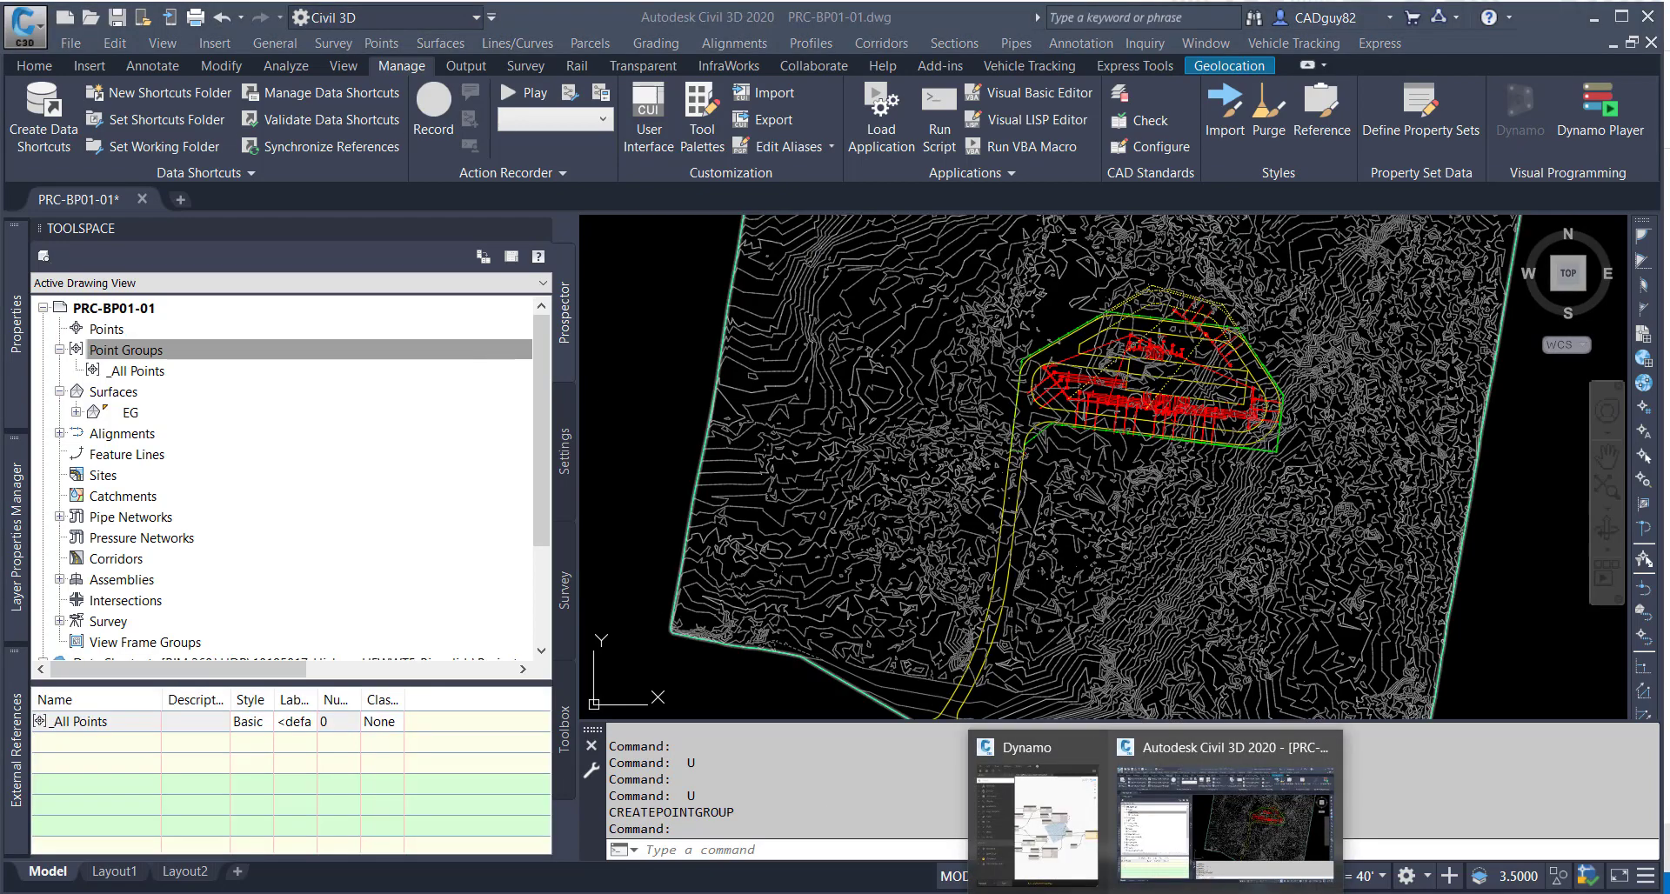
Switch to Dynamo, run the StakingPlan_Separated Points graph on the drawing, and return to Civil 3D.
{"action": "left_click", "coordinate": [1036, 809]}
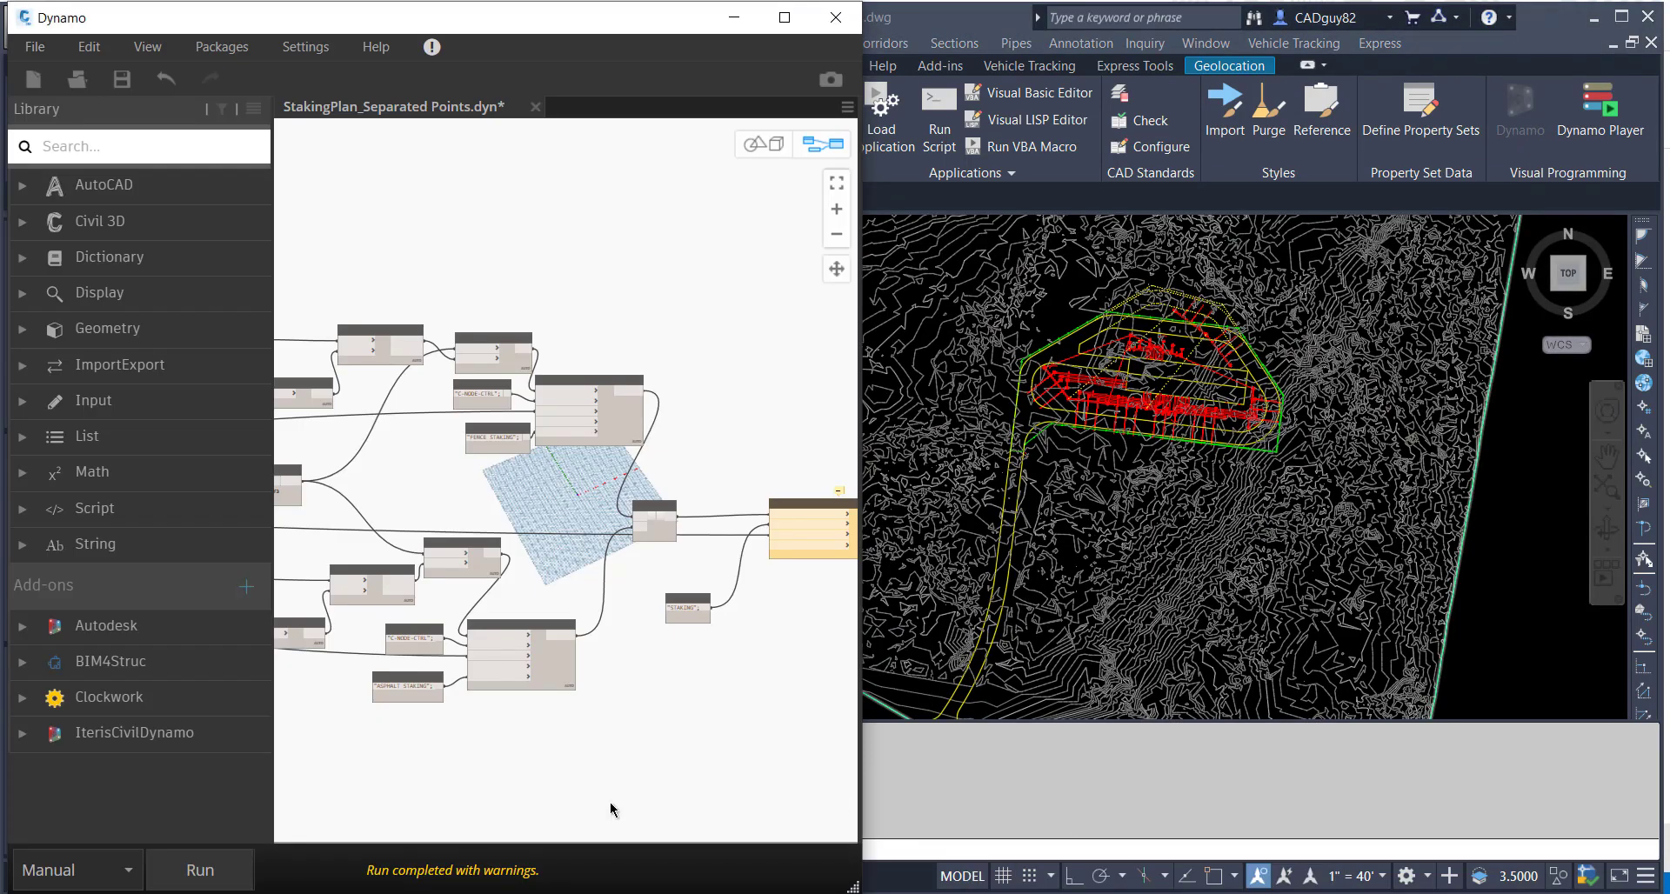
{"action": "left_click", "coordinate": [221, 871]}
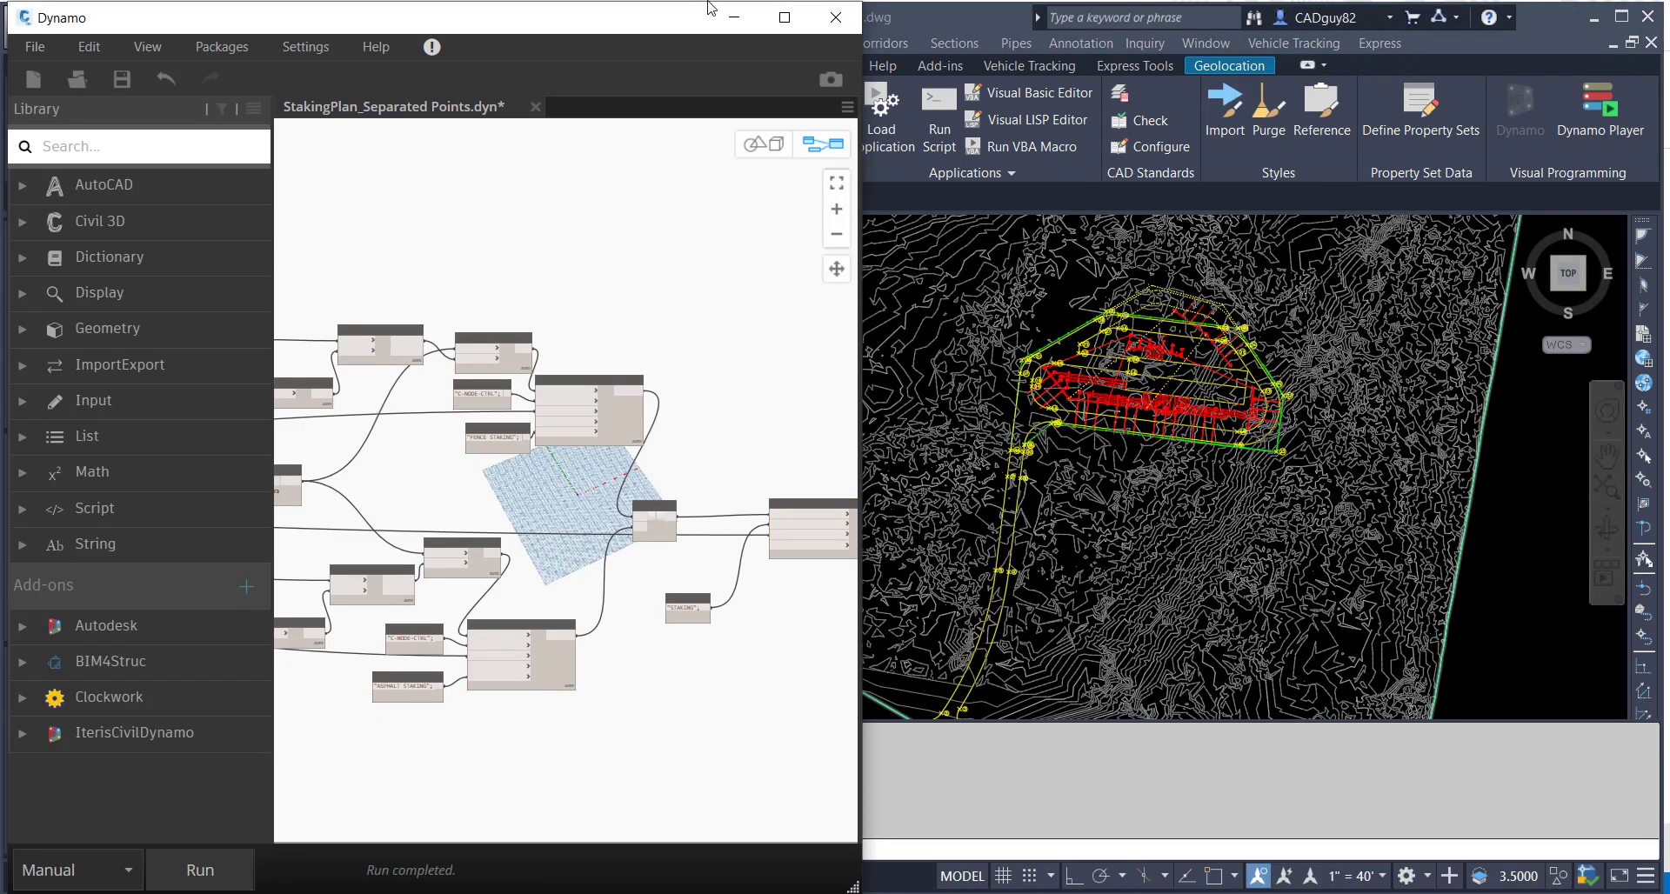
{"action": "left_click", "coordinate": [734, 17]}
Review the points listed in the STAKING point group through to the last entry.
{"action": "left_click", "coordinate": [157, 374]}
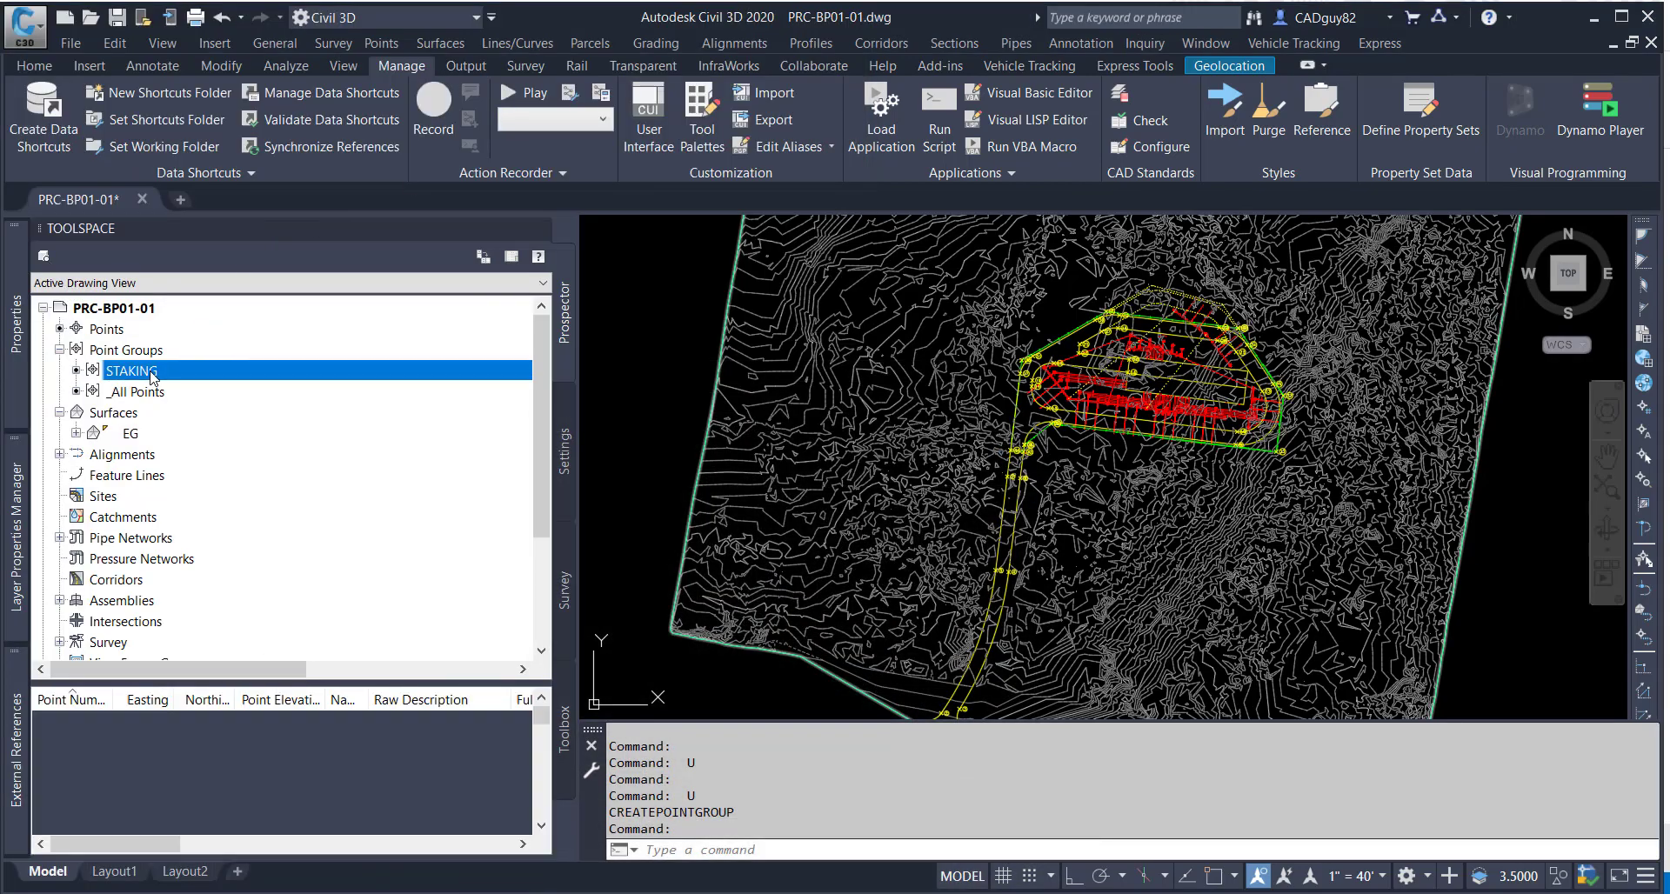
{"action": "scroll", "coordinate": [244, 800], "scroll_direction": "down", "scroll_amount": 5}
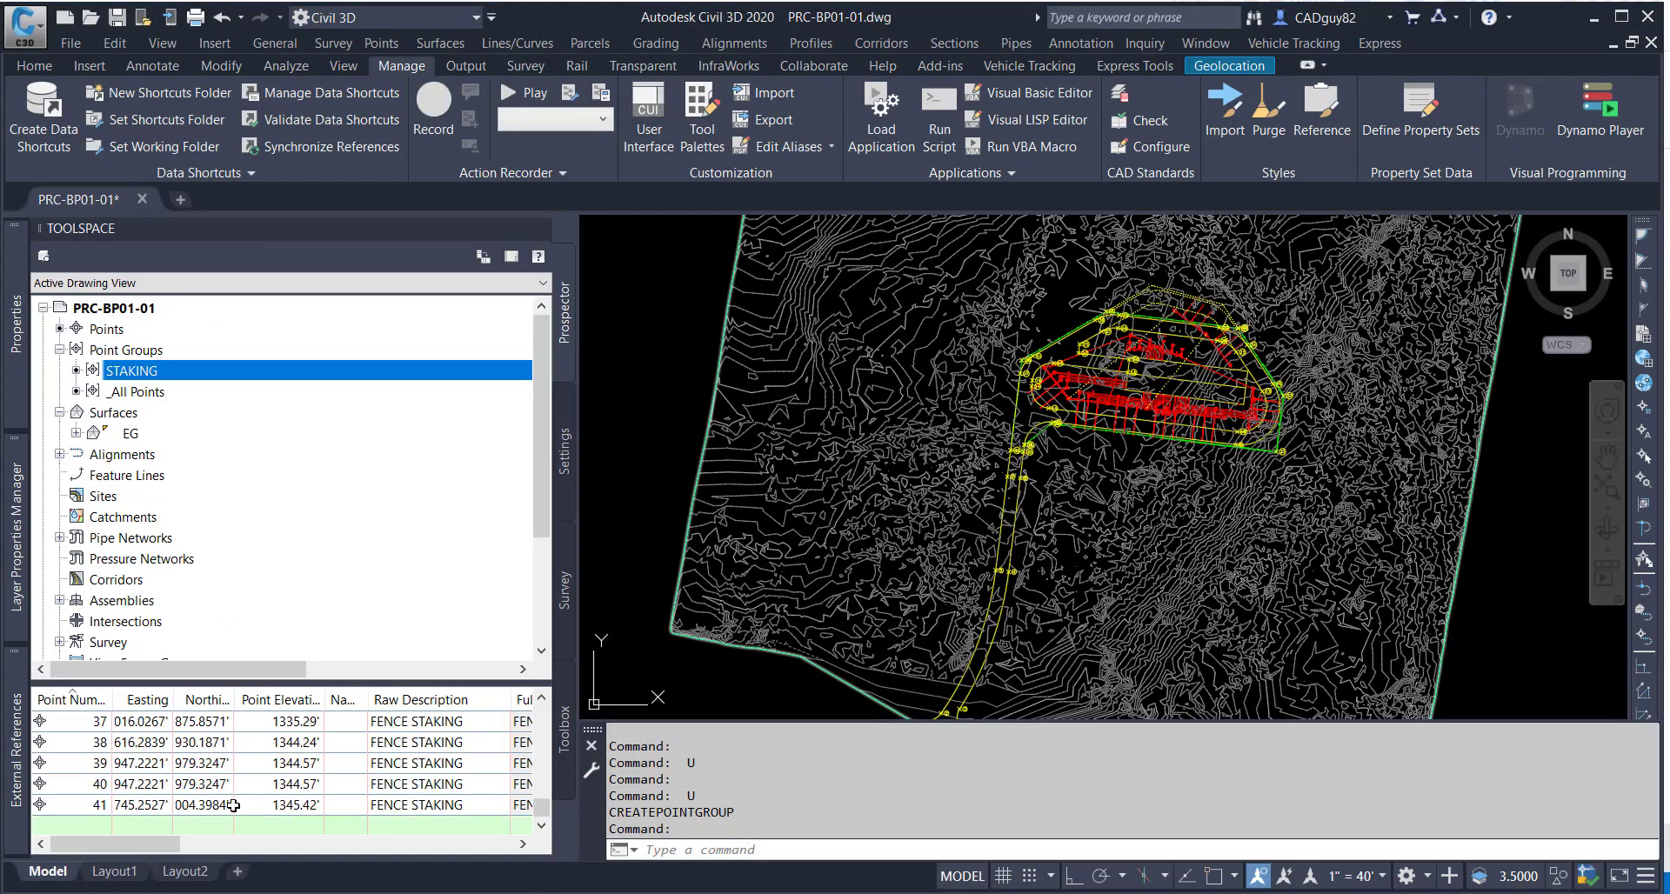
{"action": "scroll", "coordinate": [245, 800], "scroll_direction": "up", "scroll_amount": 5}
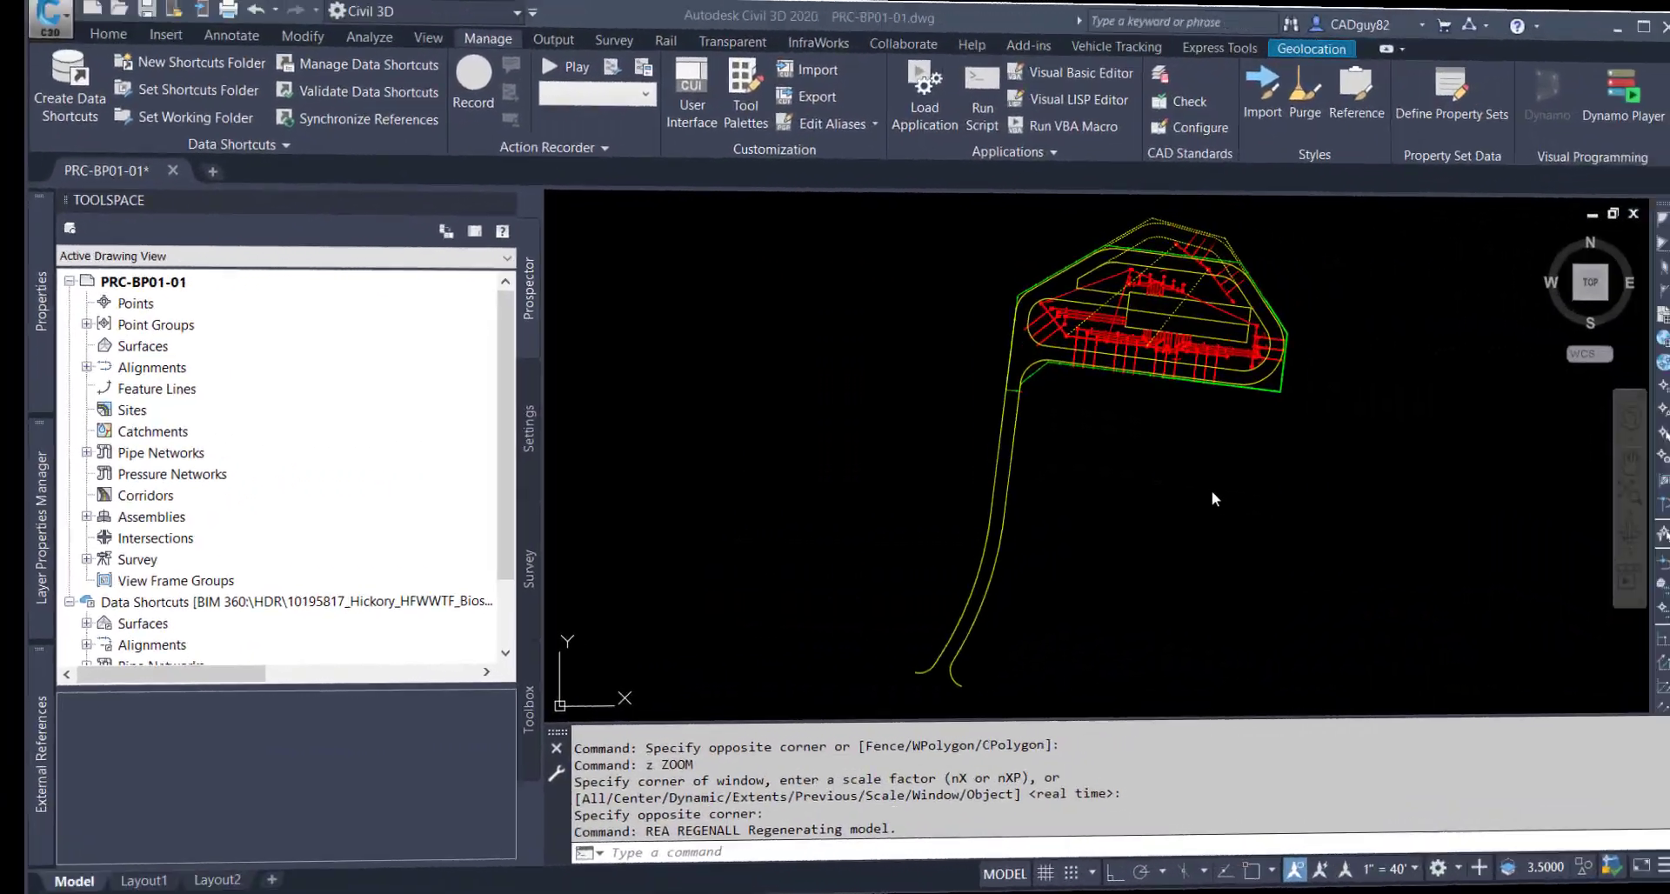
Select everything similar to the asphalt edge and green fence polylines, inspect the selection along the access road, and clear it.
{"action": "scroll", "coordinate": [1165, 478], "scroll_direction": "up", "scroll_amount": 2}
{"action": "scroll", "coordinate": [910, 595], "scroll_direction": "up", "scroll_amount": 3}
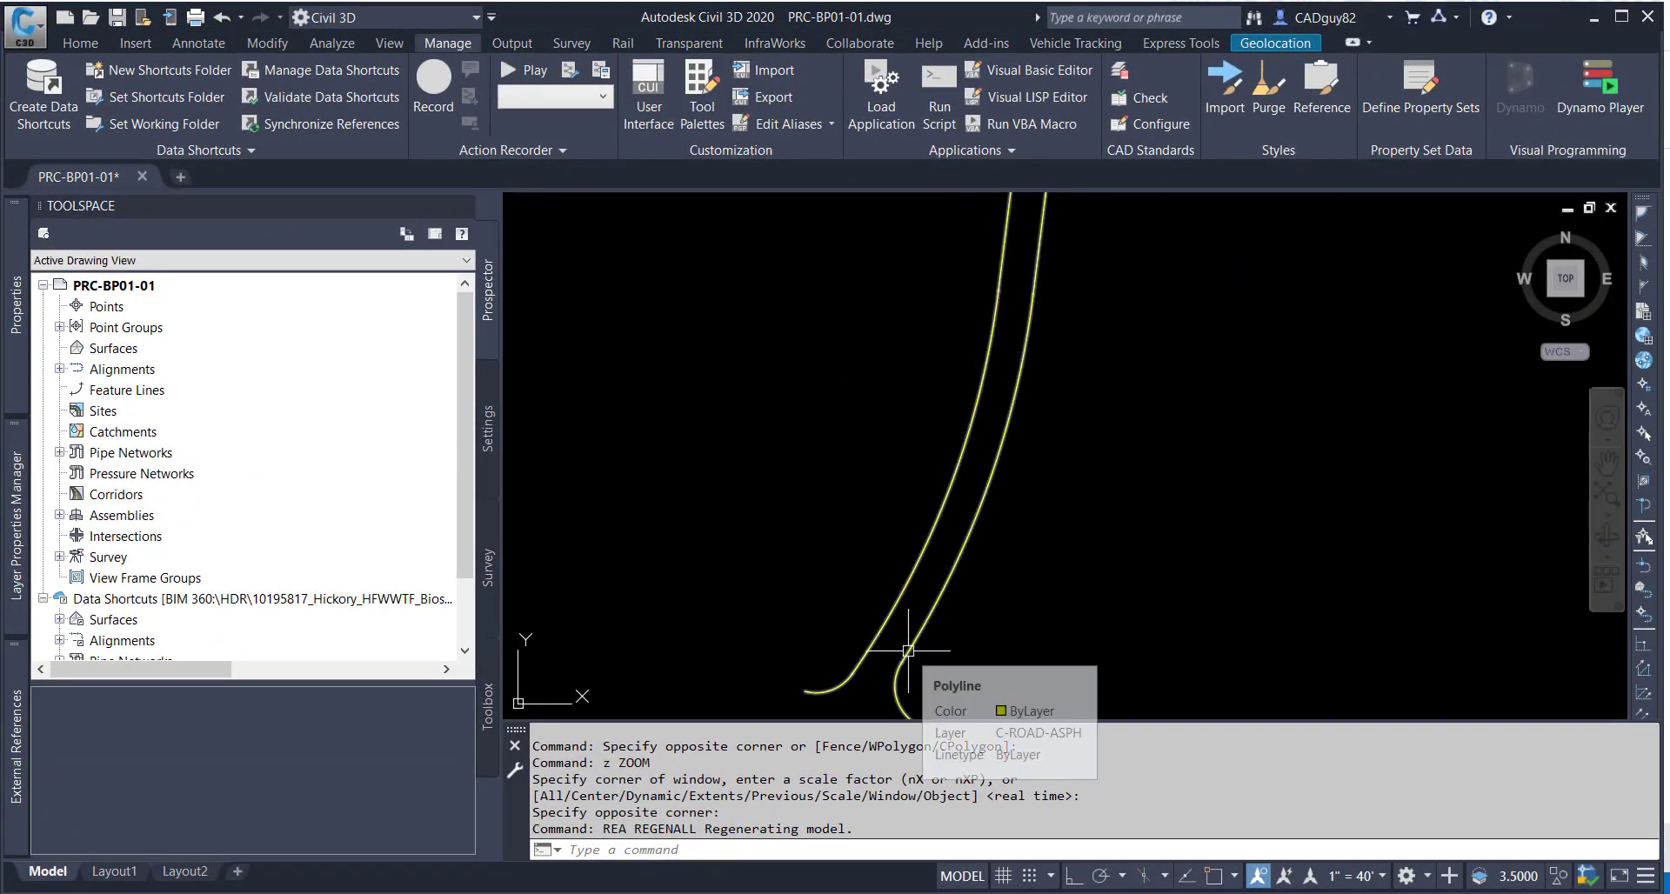
{"action": "scroll", "coordinate": [915, 639], "scroll_direction": "down", "scroll_amount": 6}
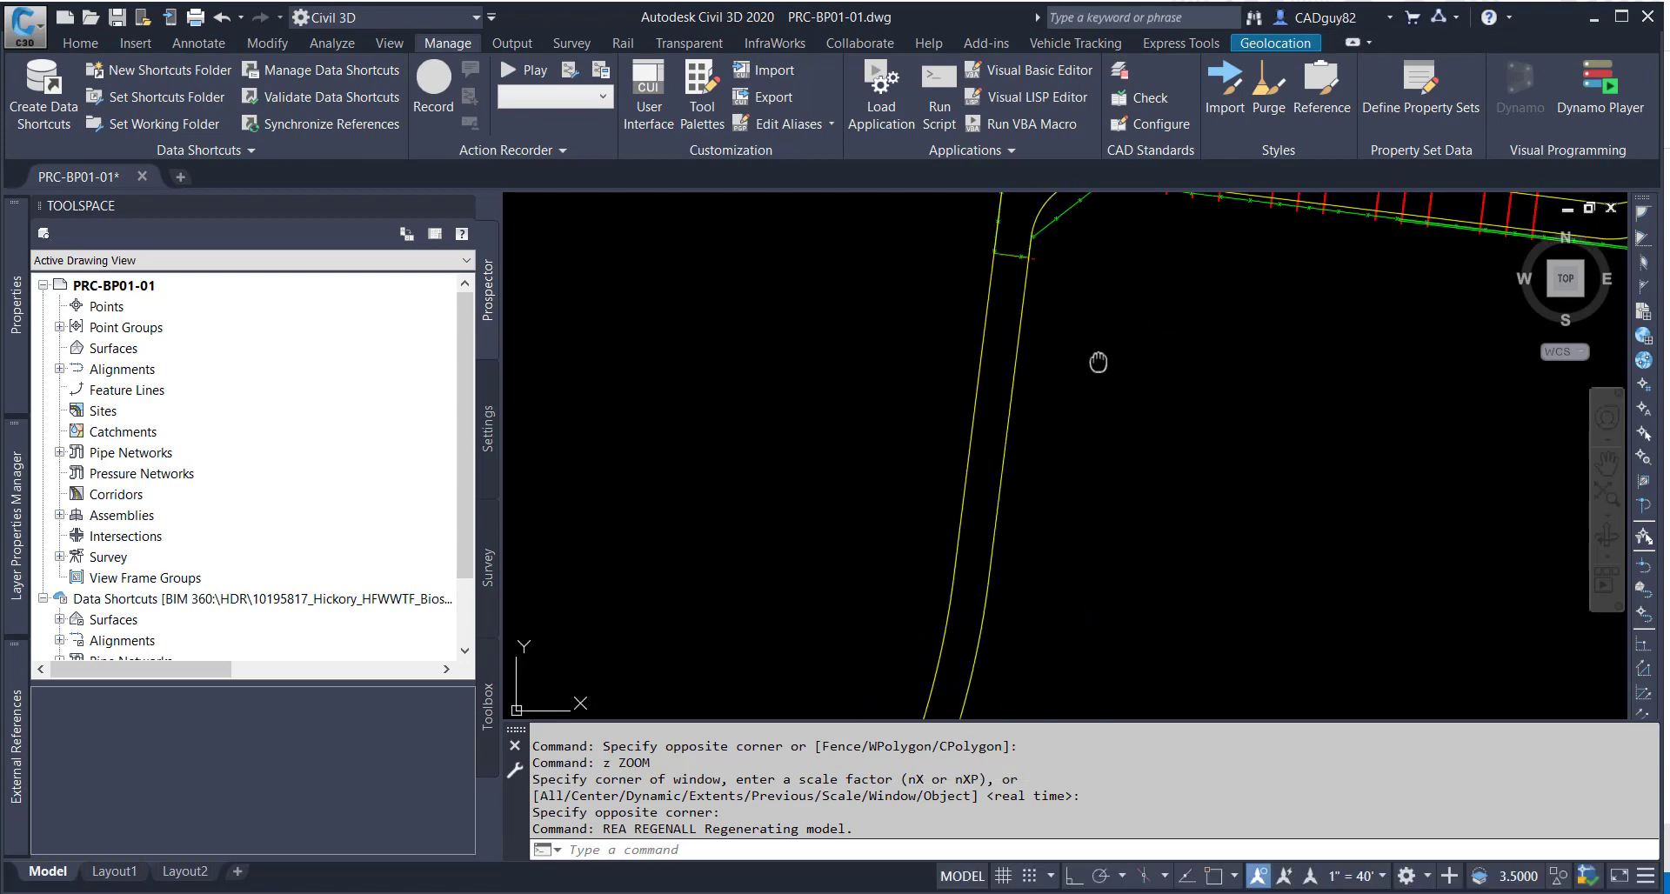
{"action": "left_click", "coordinate": [883, 521]}
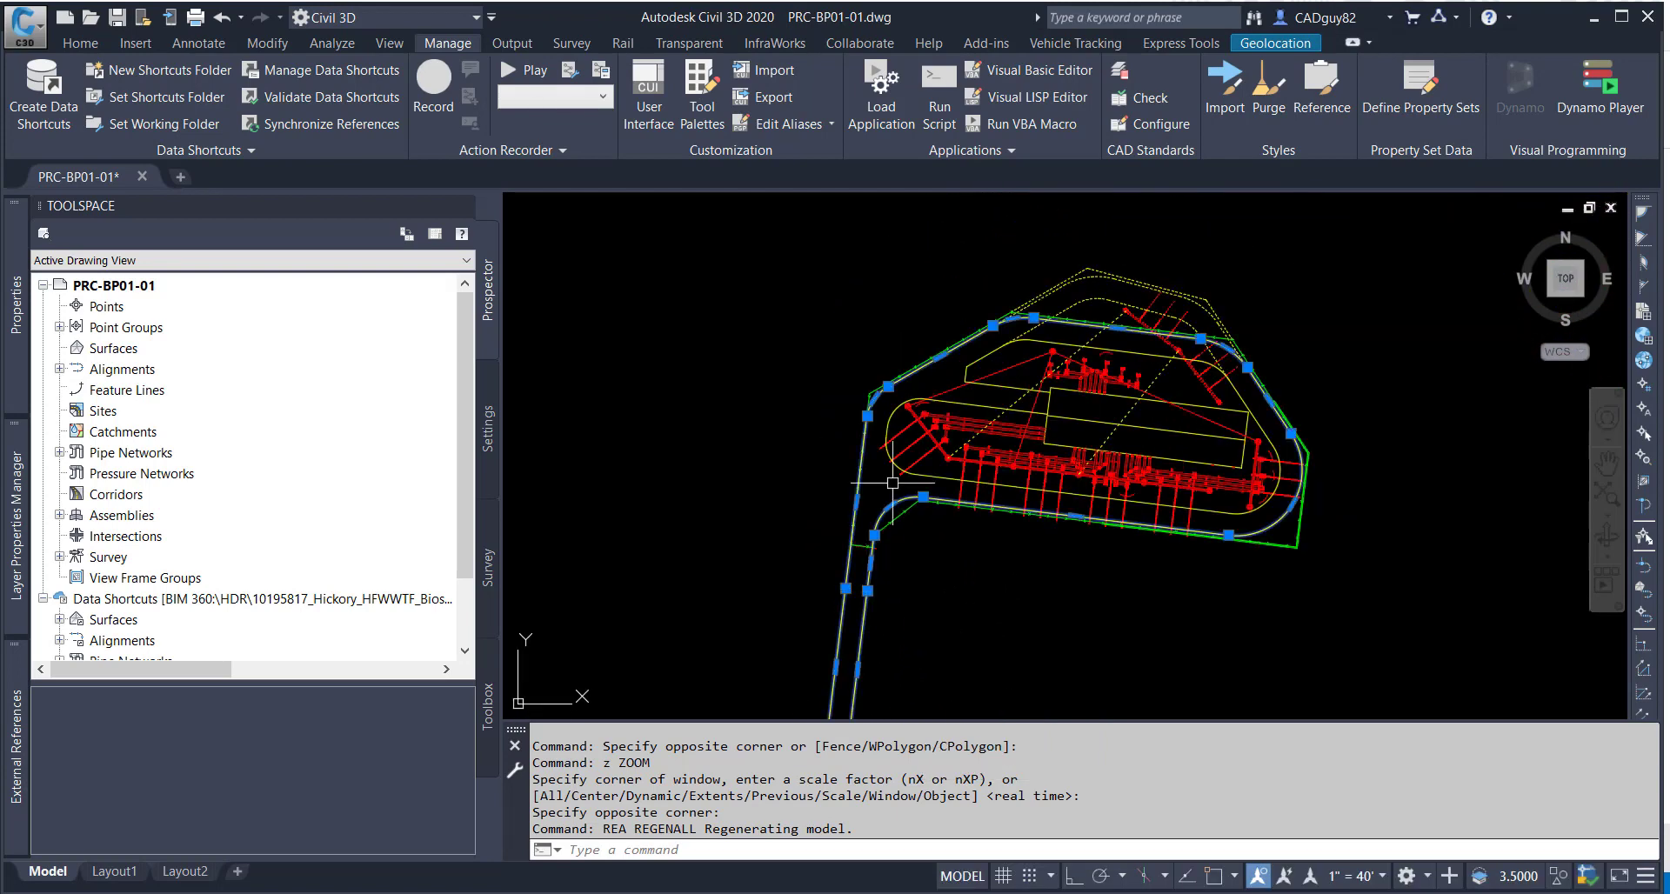
{"action": "scroll", "coordinate": [883, 521], "scroll_direction": "up", "scroll_amount": 4}
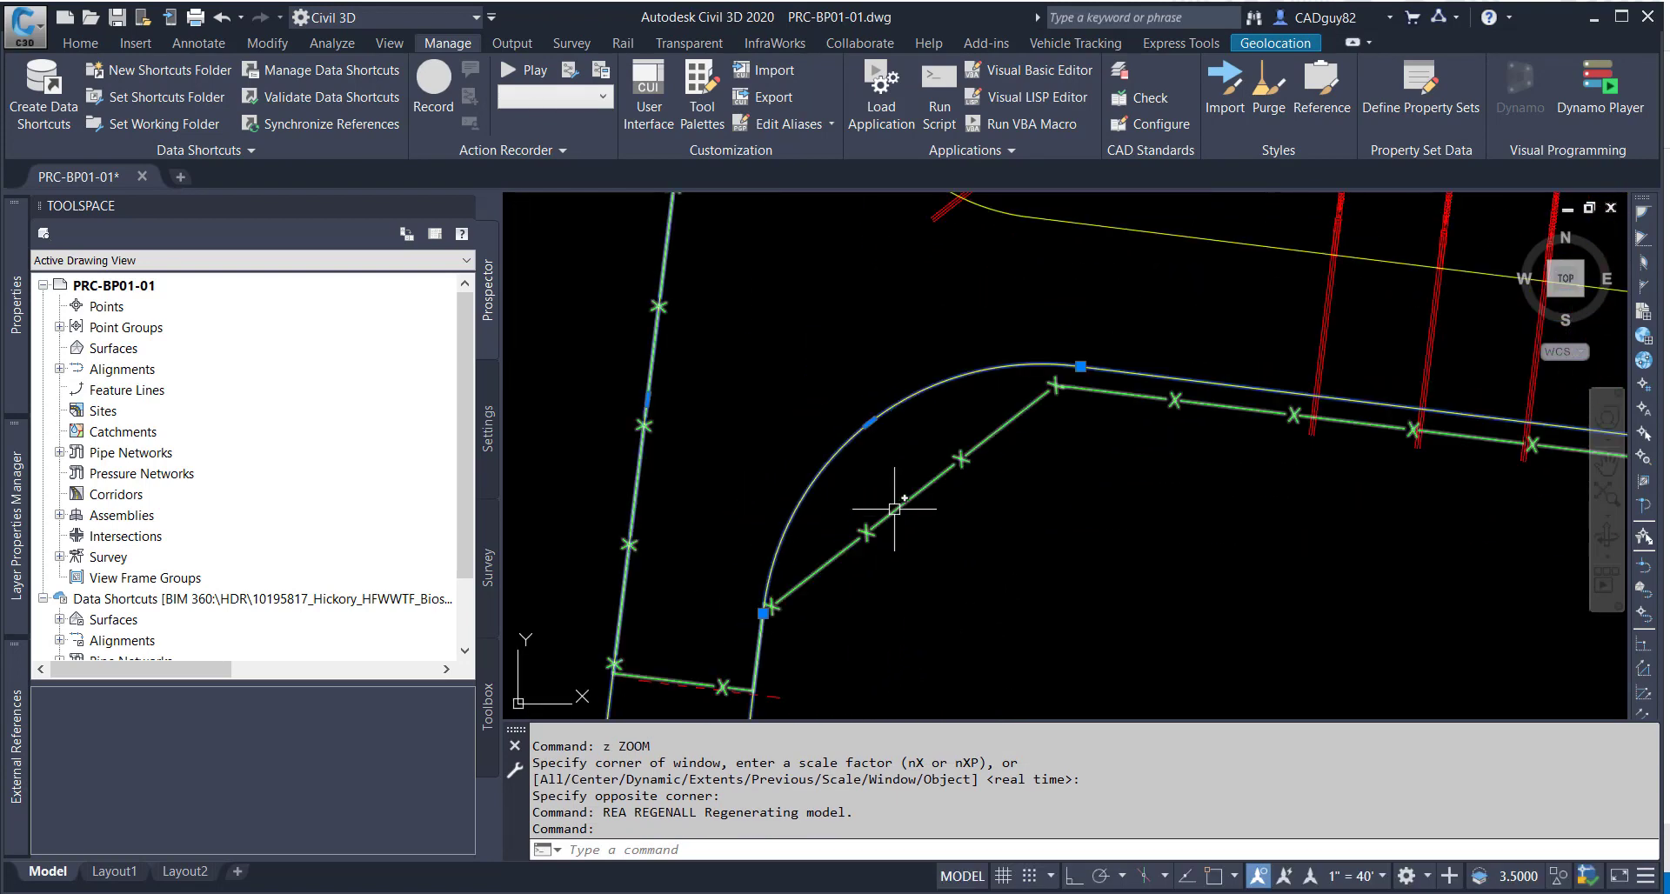
{"action": "left_click", "coordinate": [896, 508]}
{"action": "scroll", "coordinate": [914, 520], "scroll_direction": "down", "scroll_amount": 5}
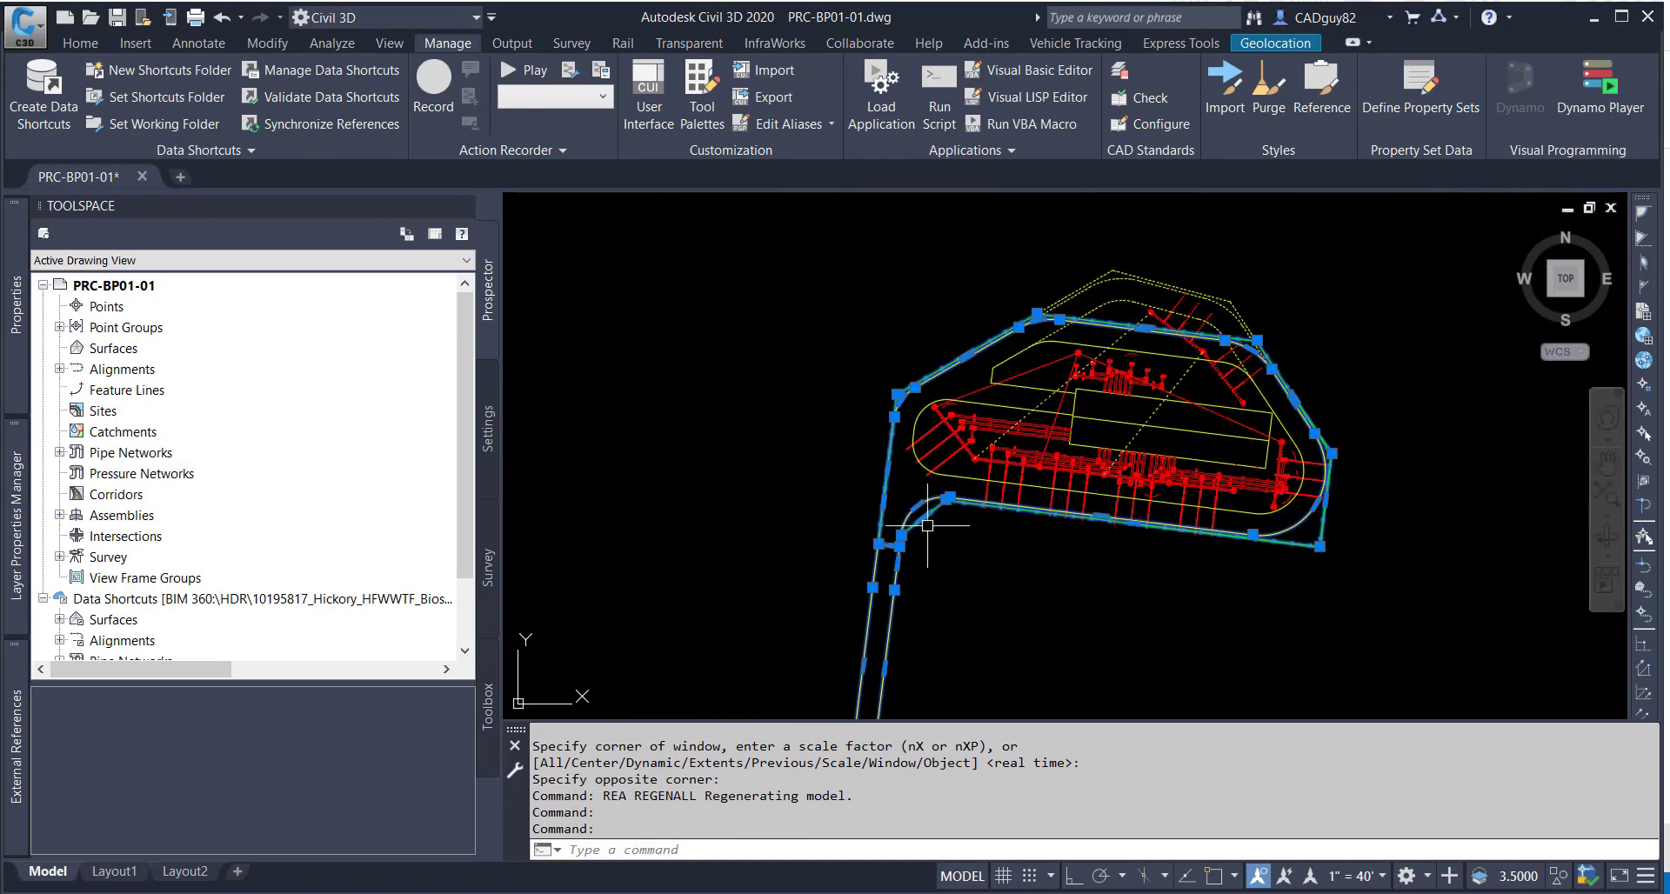
{"action": "right_click", "coordinate": [1039, 574]}
{"action": "left_click", "coordinate": [1146, 859]}
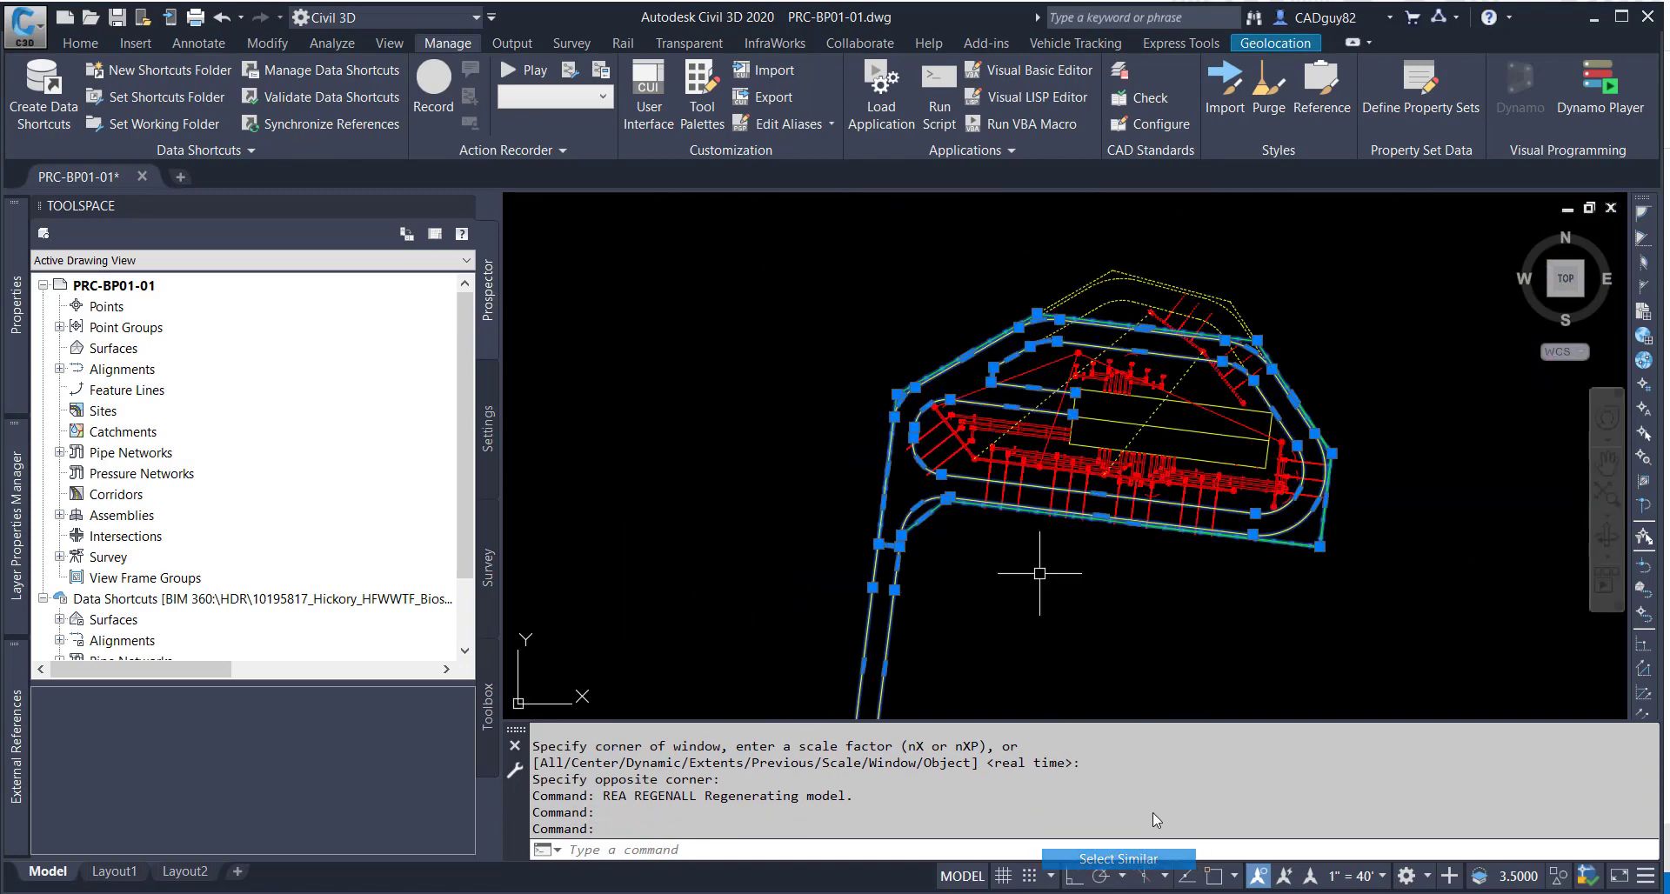
{"action": "mouse_move", "coordinate": [1423, 635]}
{"action": "middle_mouse_down"}
{"action": "mouse_move", "coordinate": [1366, 539]}
{"action": "mouse_move", "coordinate": [1319, 581]}
{"action": "mouse_move", "coordinate": [1313, 439]}
{"action": "middle_mouse_up"}
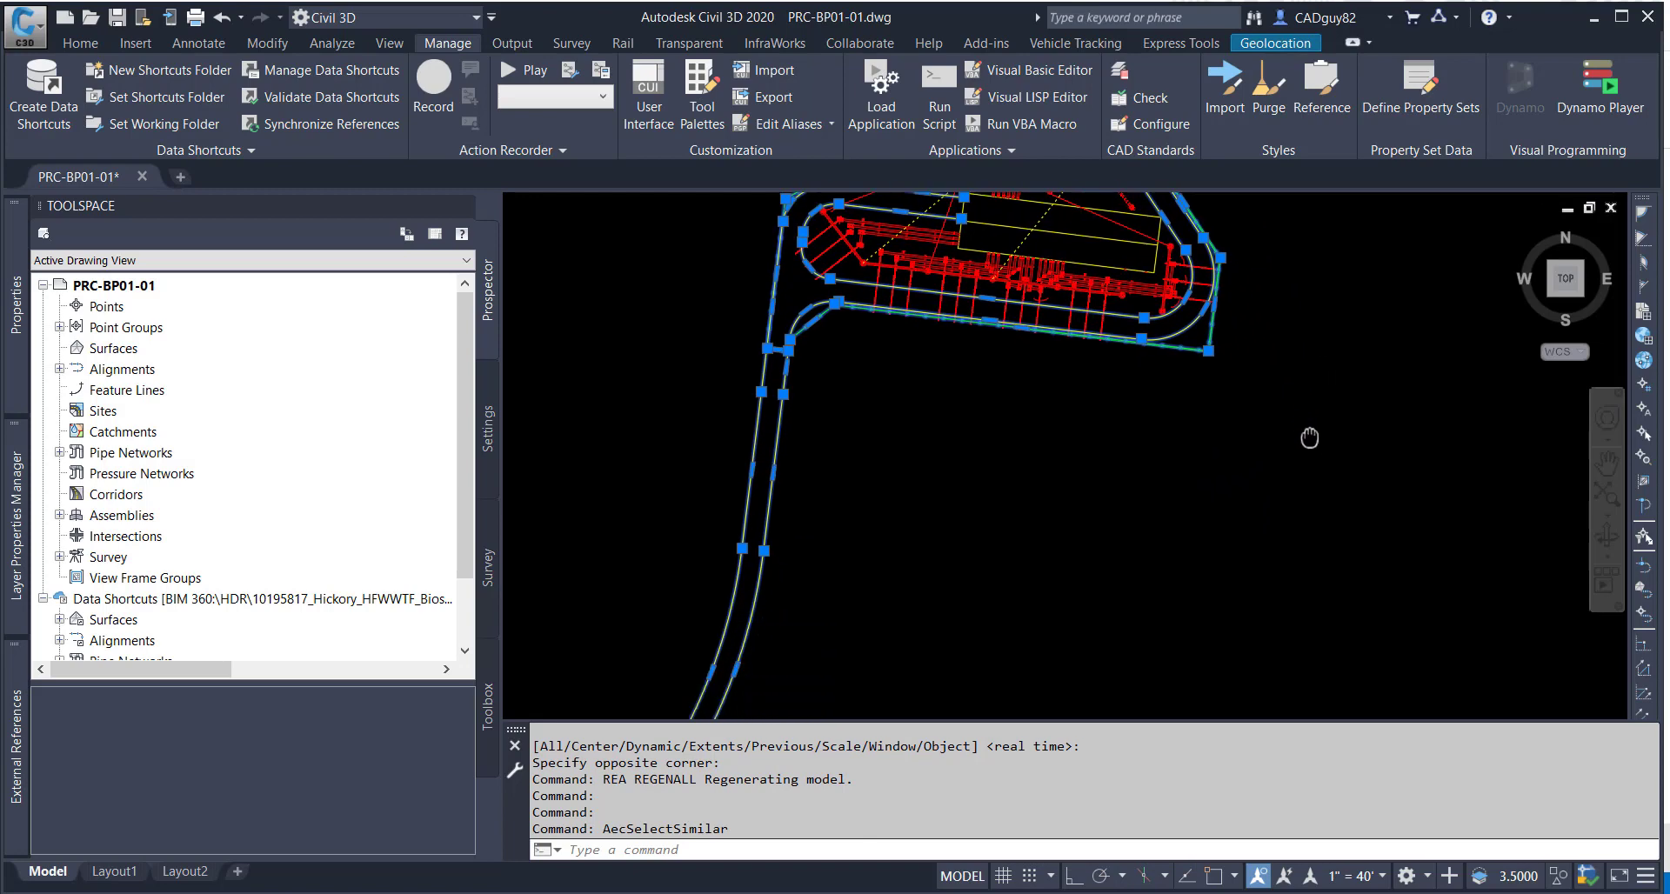
{"action": "middle_click_drag", "start_coordinate": [1046, 575], "coordinate": [1081, 567]}
{"action": "key", "text": "Escape"}
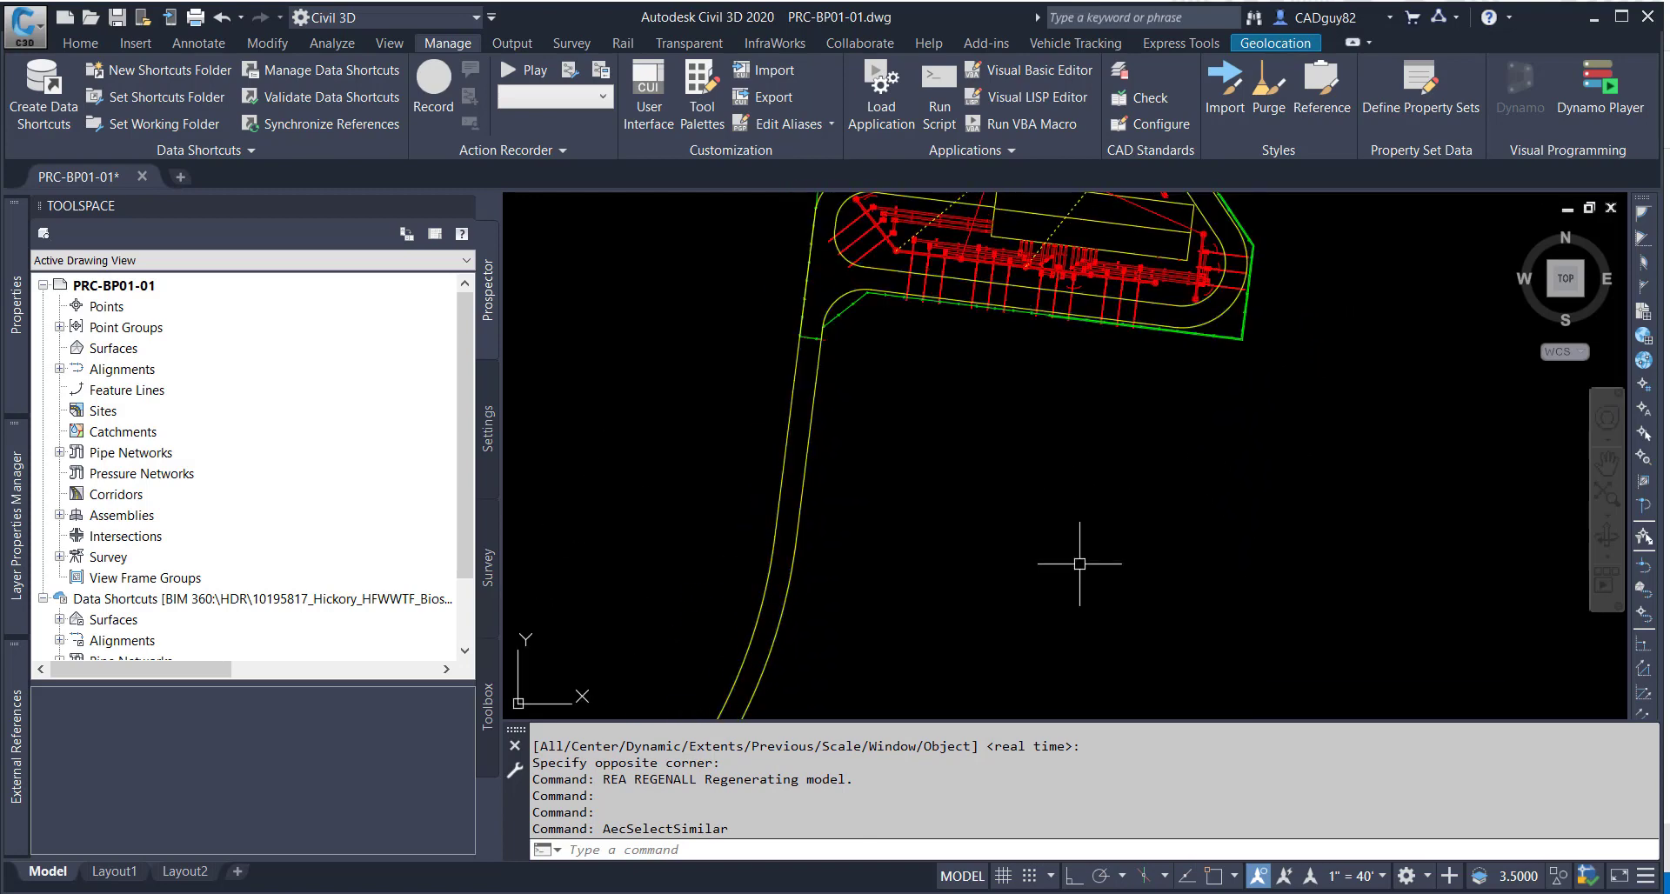
Switch to Dynamo and examine the StakingPlan graph's nodes from Document.Current and the layer-name code block through to the List.SortByKey nodes.
{"action": "scroll", "coordinate": [1172, 429], "scroll_direction": "down", "scroll_amount": 2}
{"action": "left_click", "coordinate": [1162, 893]}
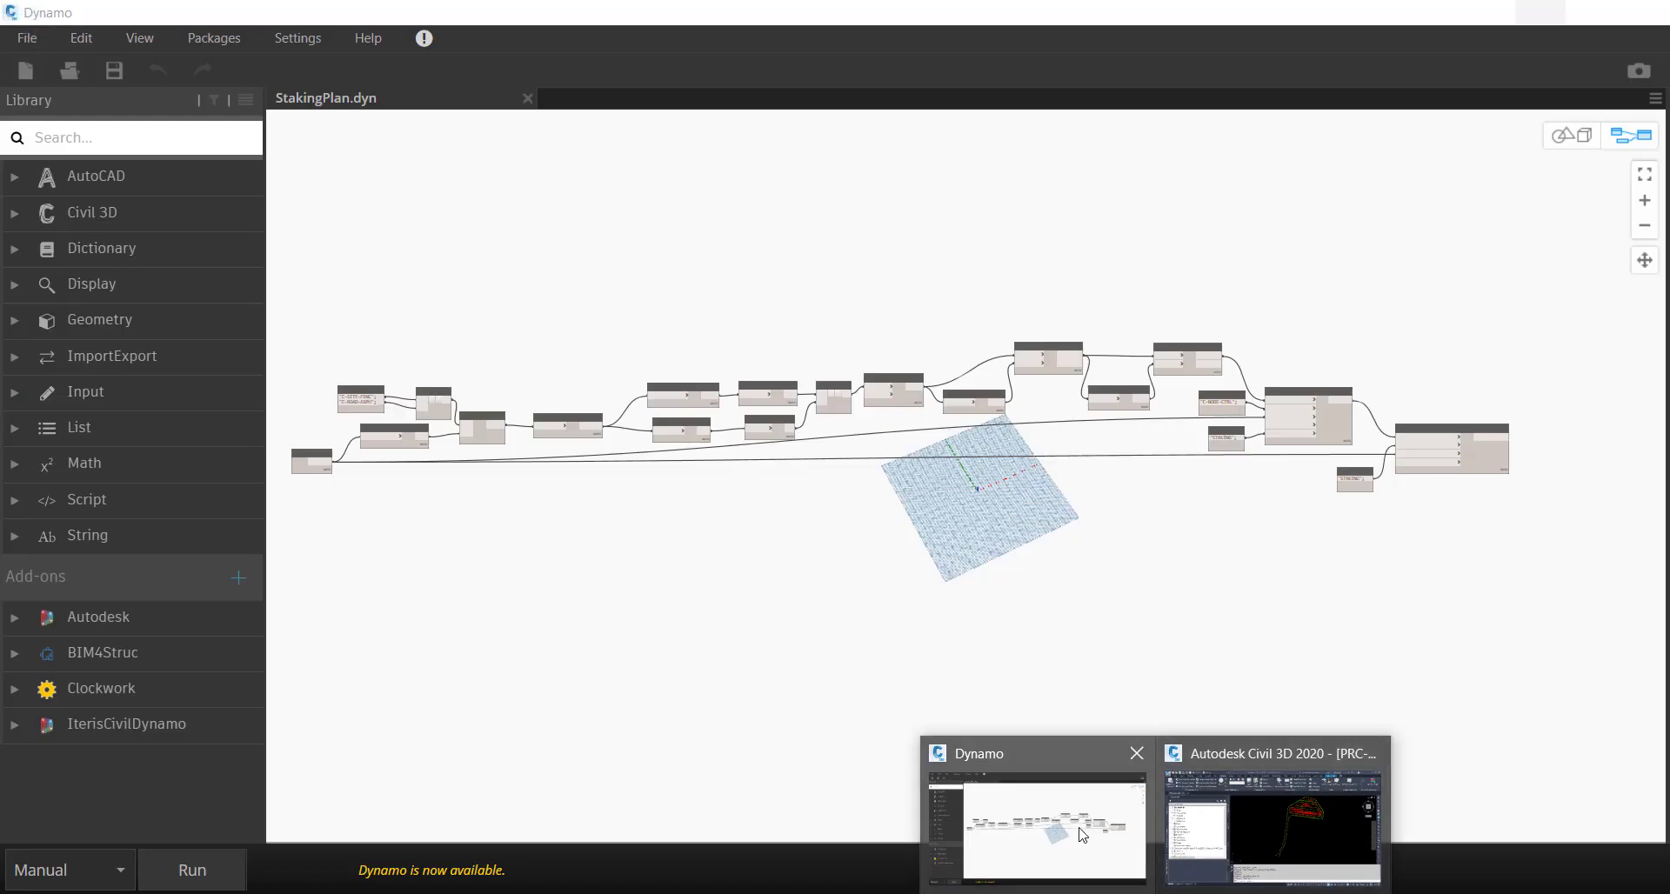
{"action": "left_click", "coordinate": [1034, 808]}
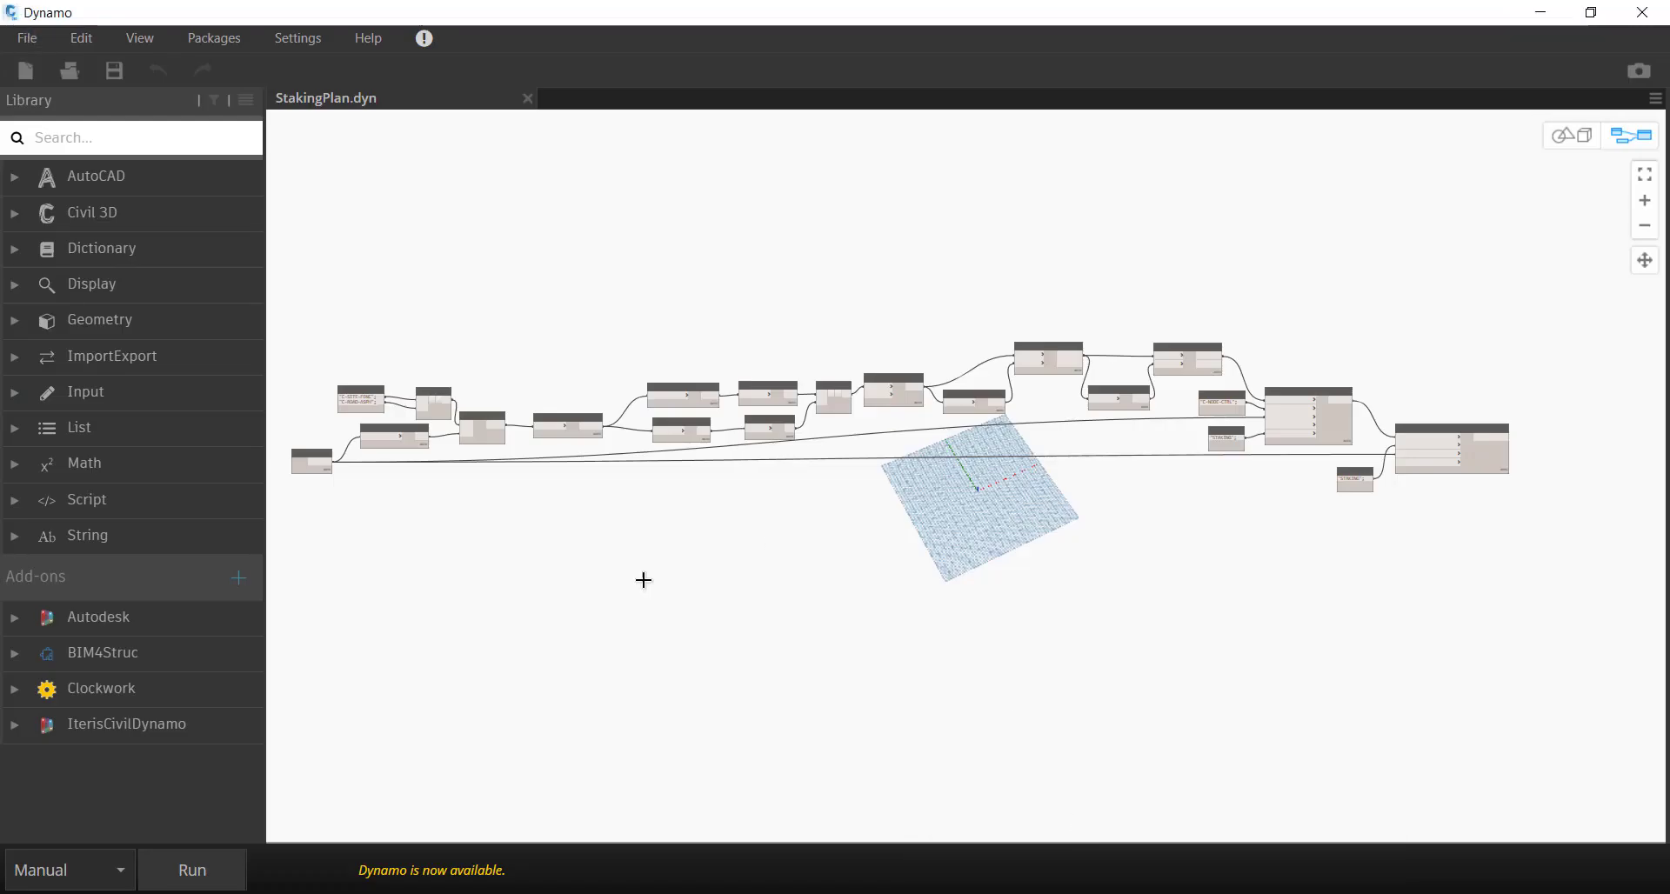
{"action": "scroll", "coordinate": [289, 480], "scroll_direction": "up", "scroll_amount": 6}
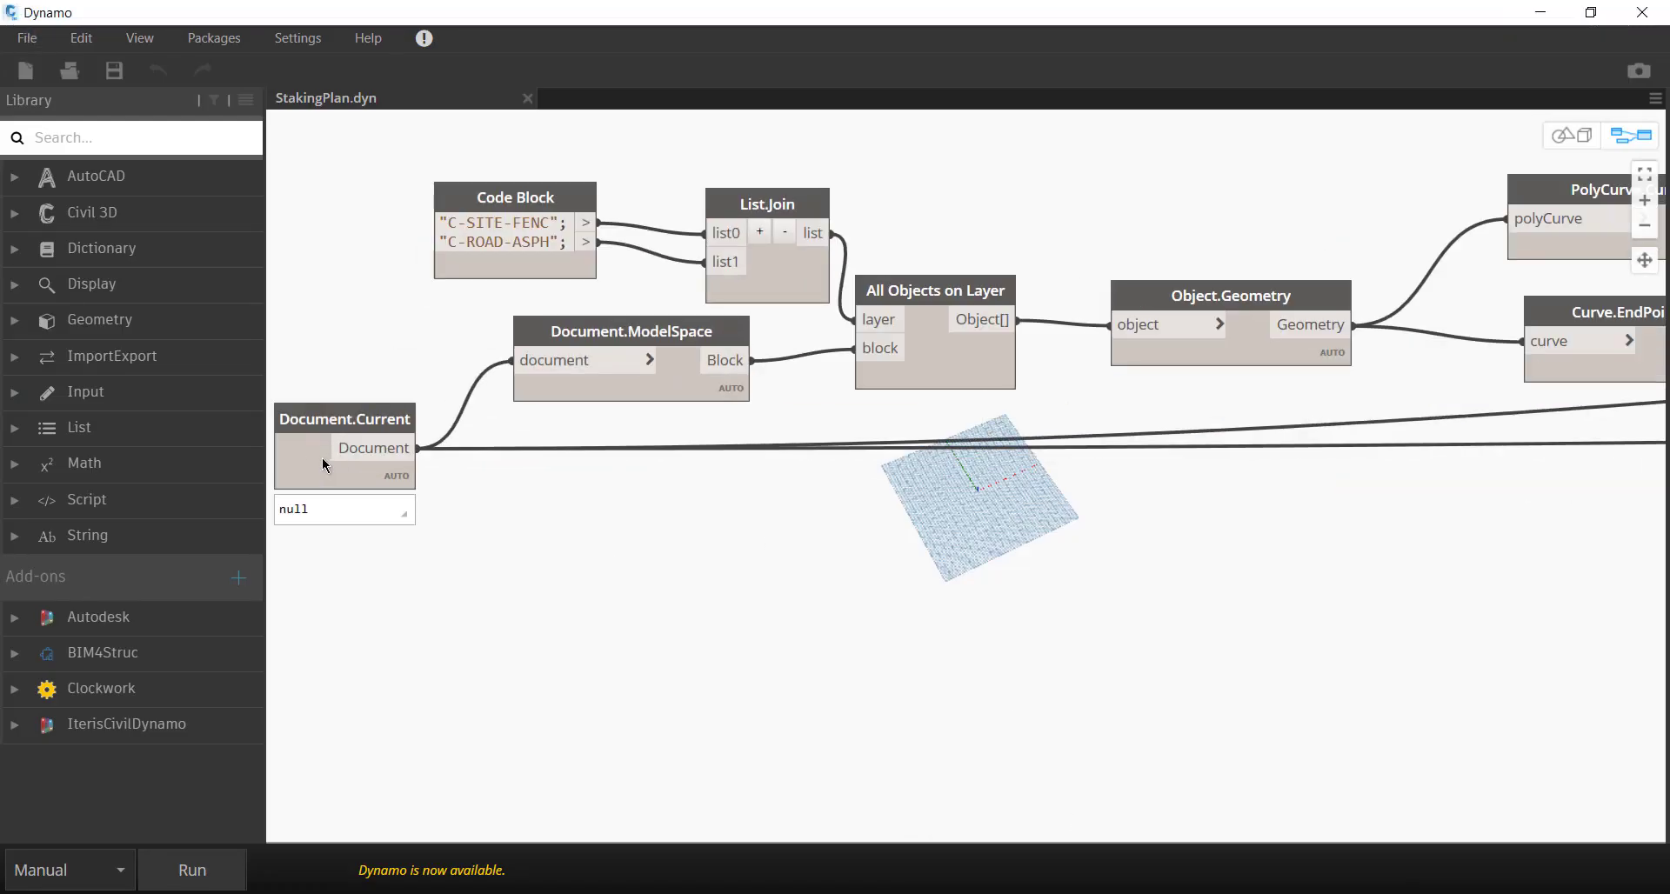
{"action": "middle_click_drag", "start_coordinate": [508, 542], "coordinate": [567, 641]}
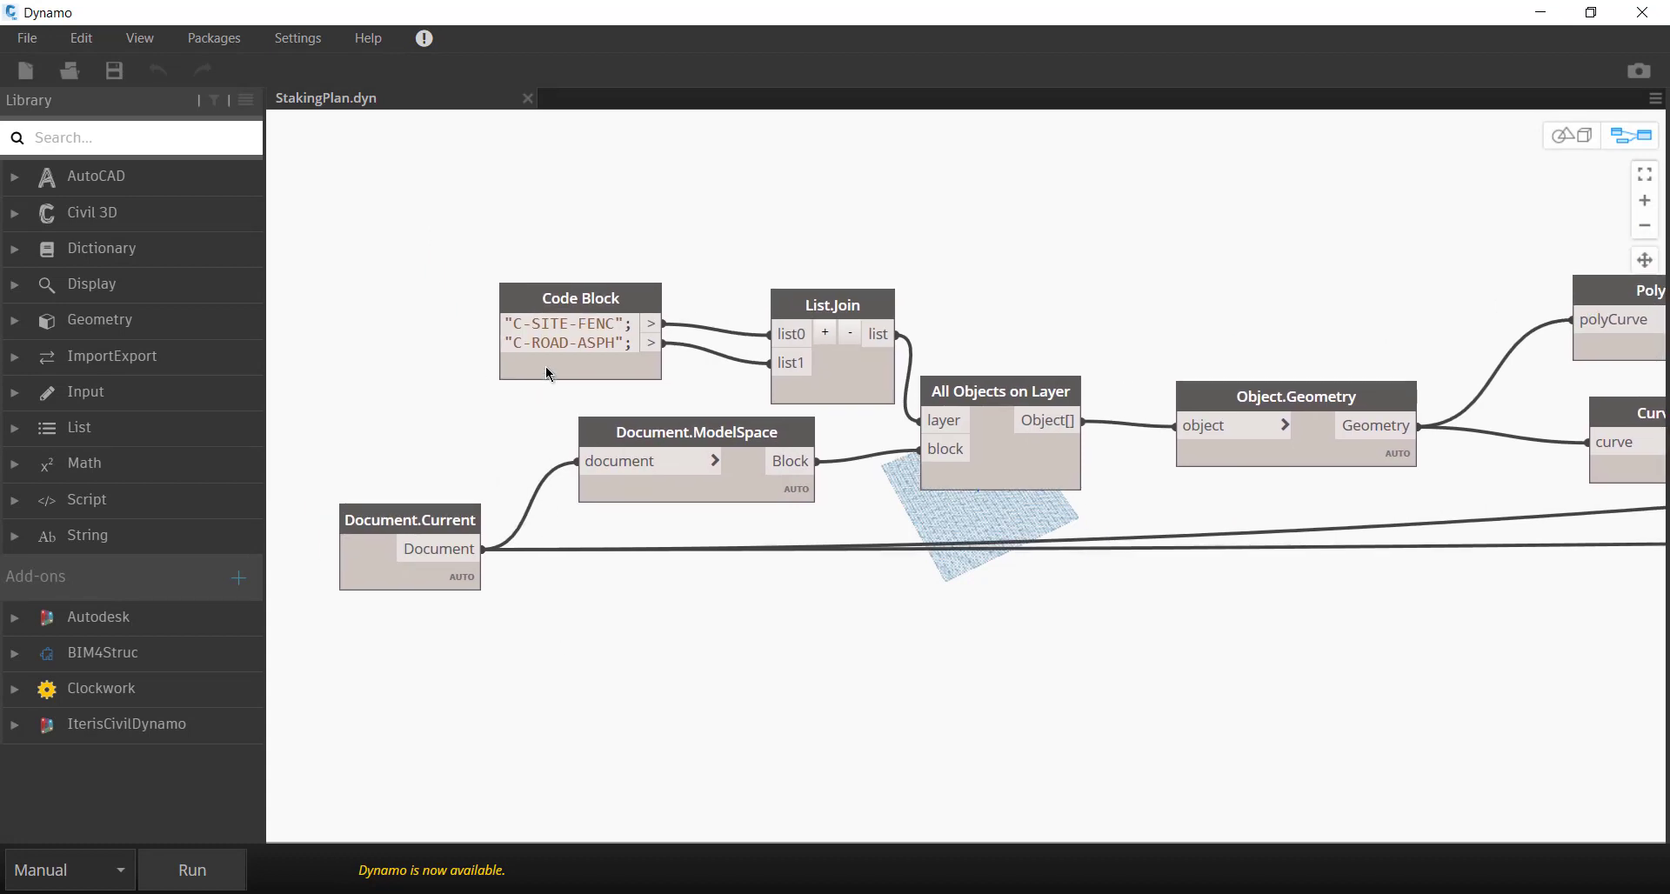
{"action": "mouse_move", "coordinate": [550, 355]}
{"action": "mouse_move", "coordinate": [842, 372]}
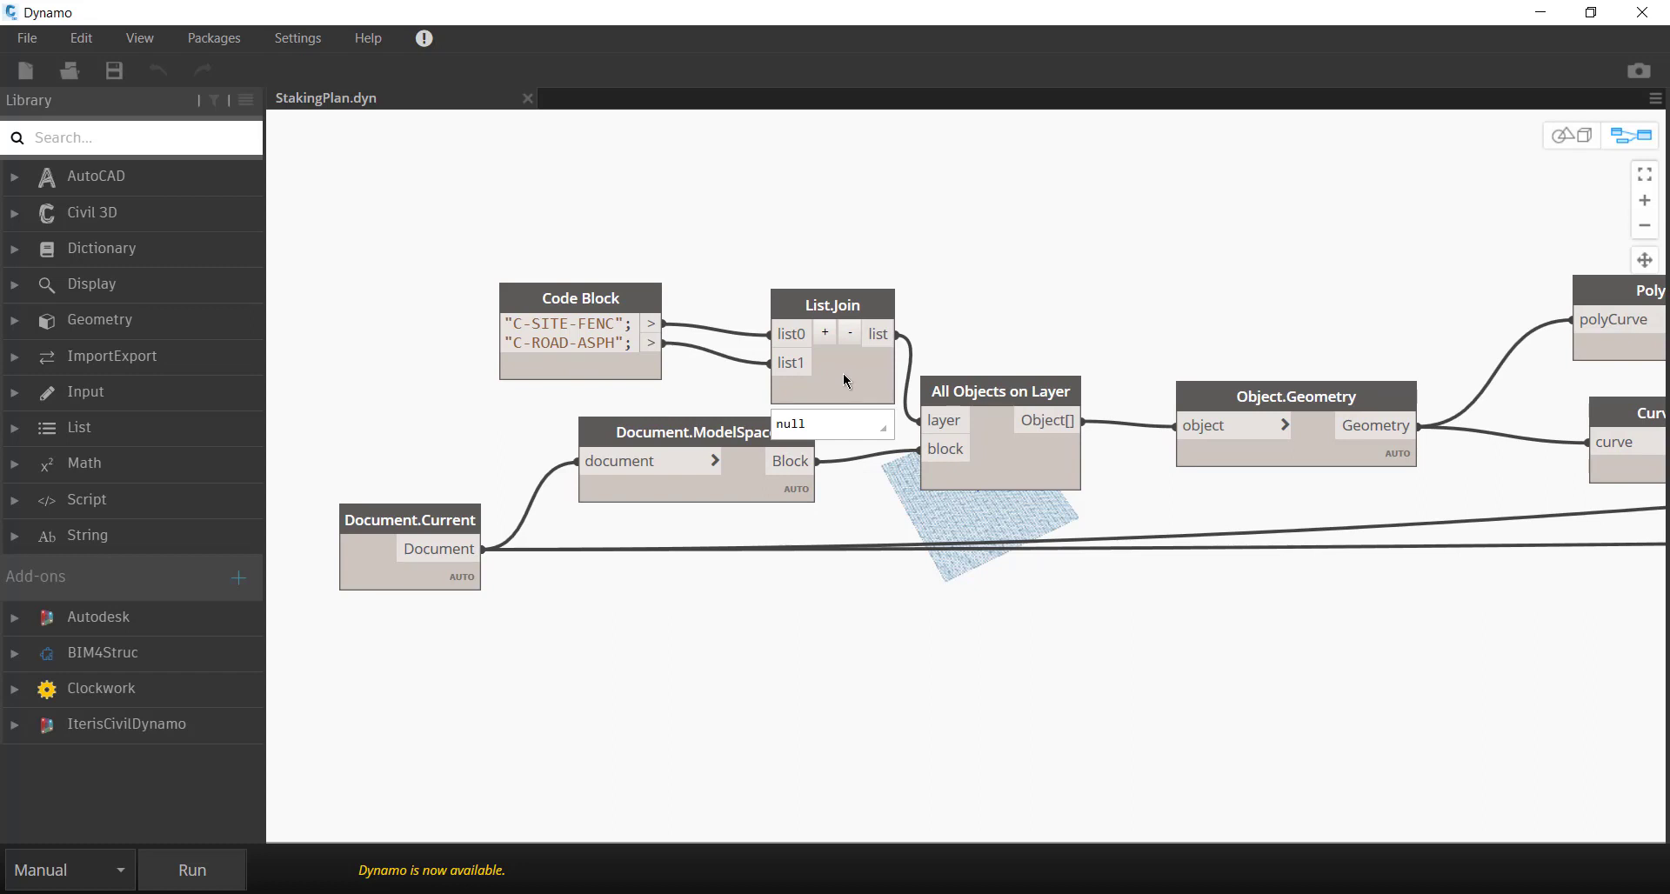
{"action": "middle_click_drag", "start_coordinate": [1407, 610], "coordinate": [1106, 507]}
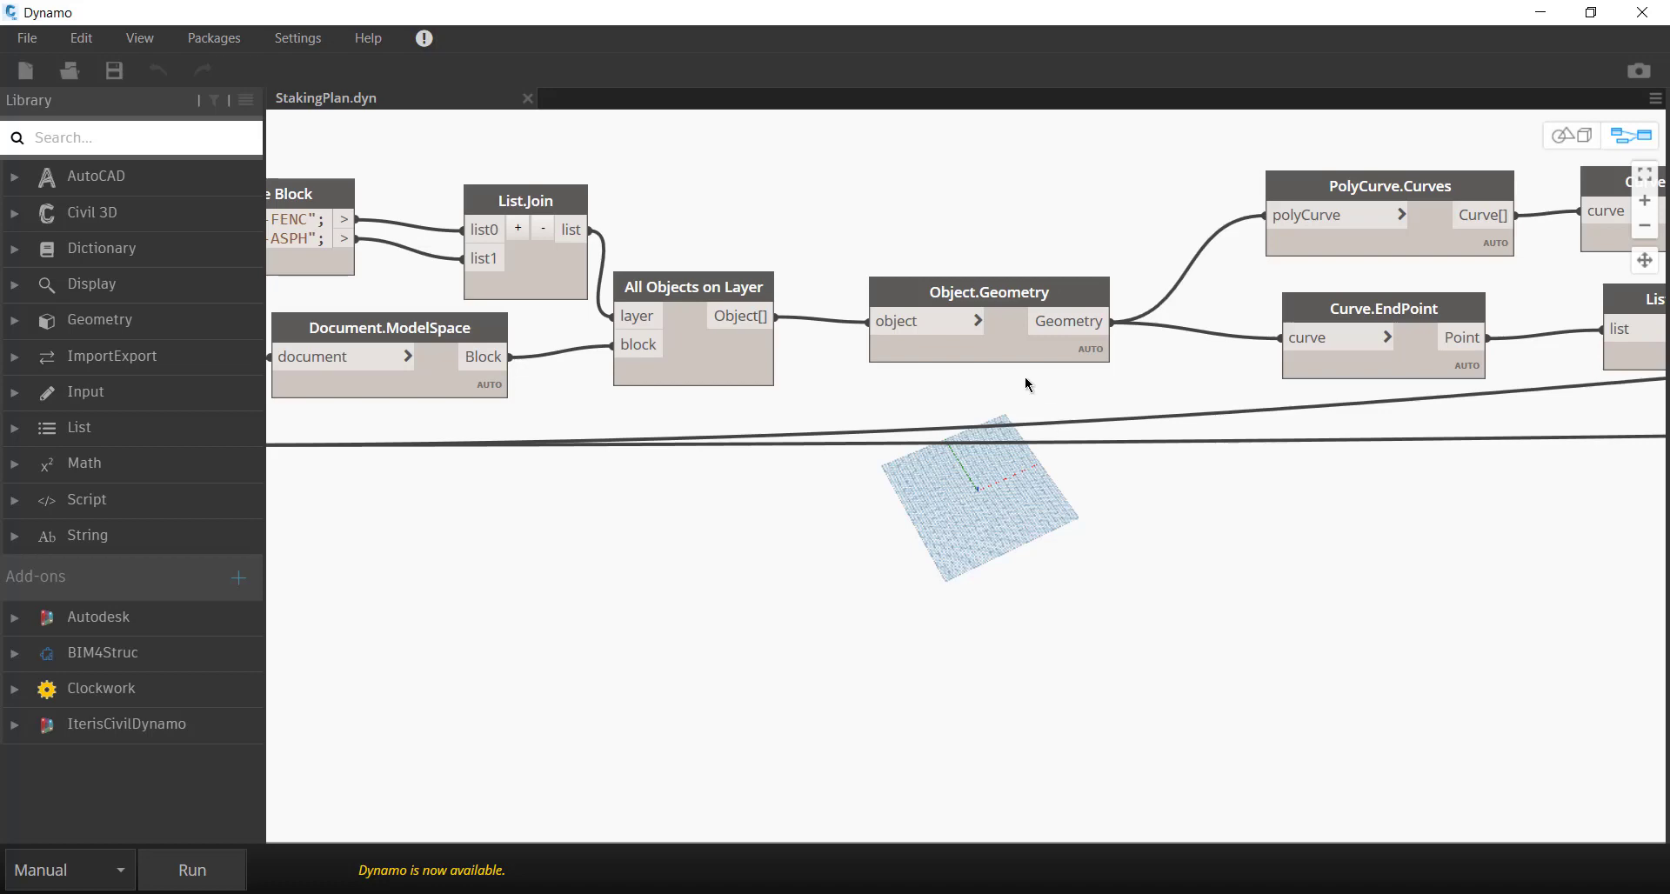
{"action": "middle_click_drag", "start_coordinate": [1546, 533], "coordinate": [1036, 555]}
{"action": "middle_click_drag", "start_coordinate": [1249, 459], "coordinate": [1053, 488]}
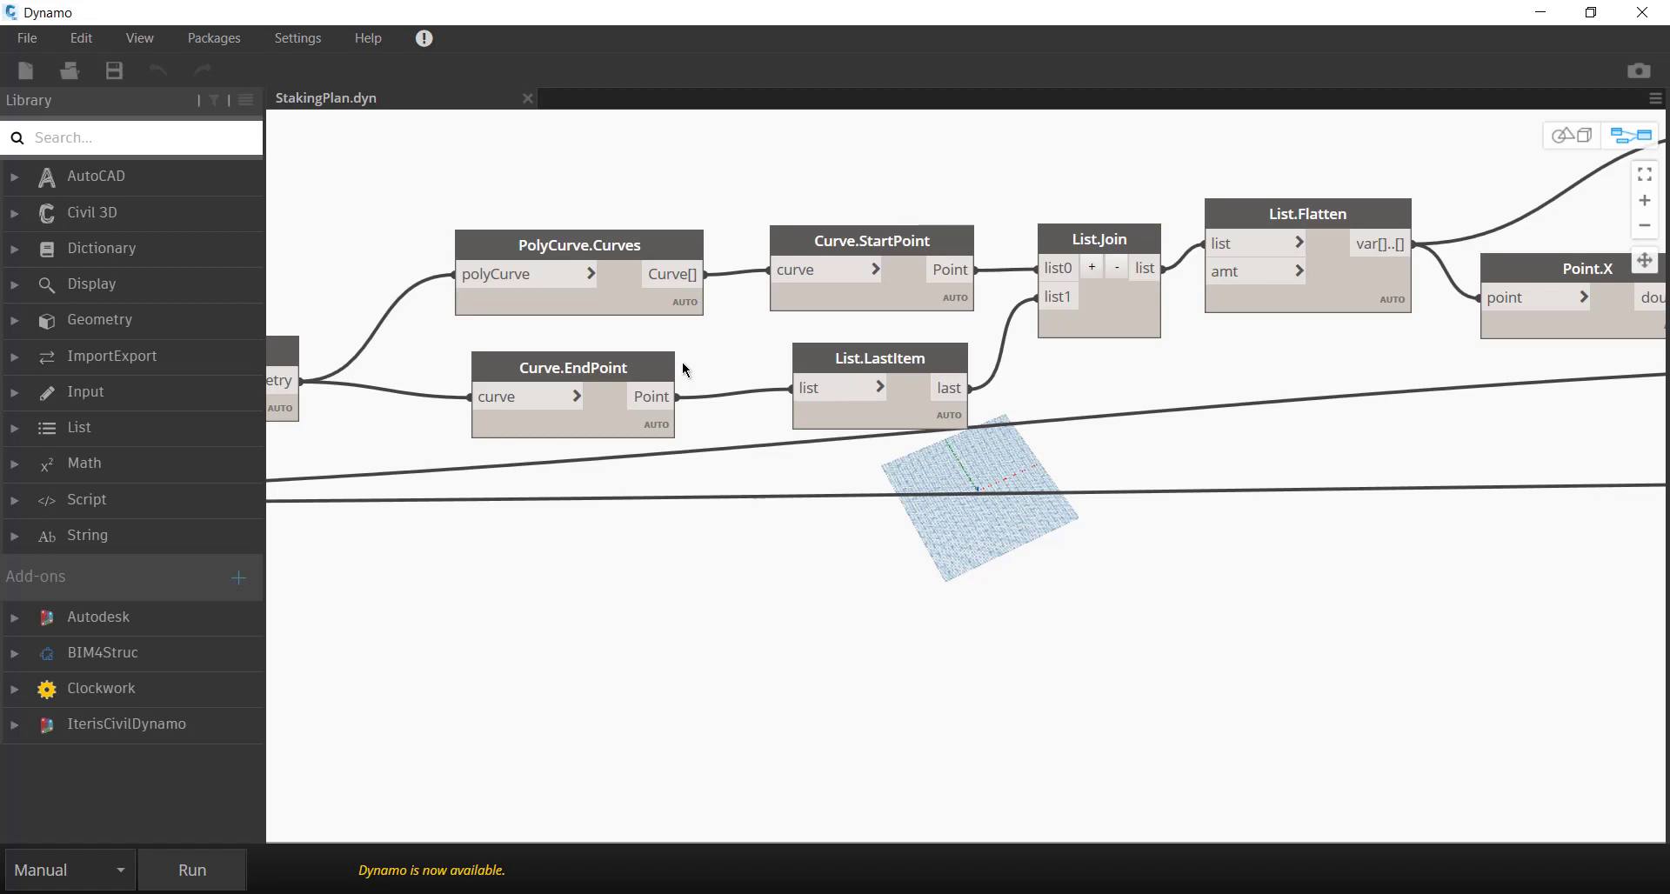
{"action": "middle_click_drag", "start_coordinate": [1485, 517], "coordinate": [608, 589]}
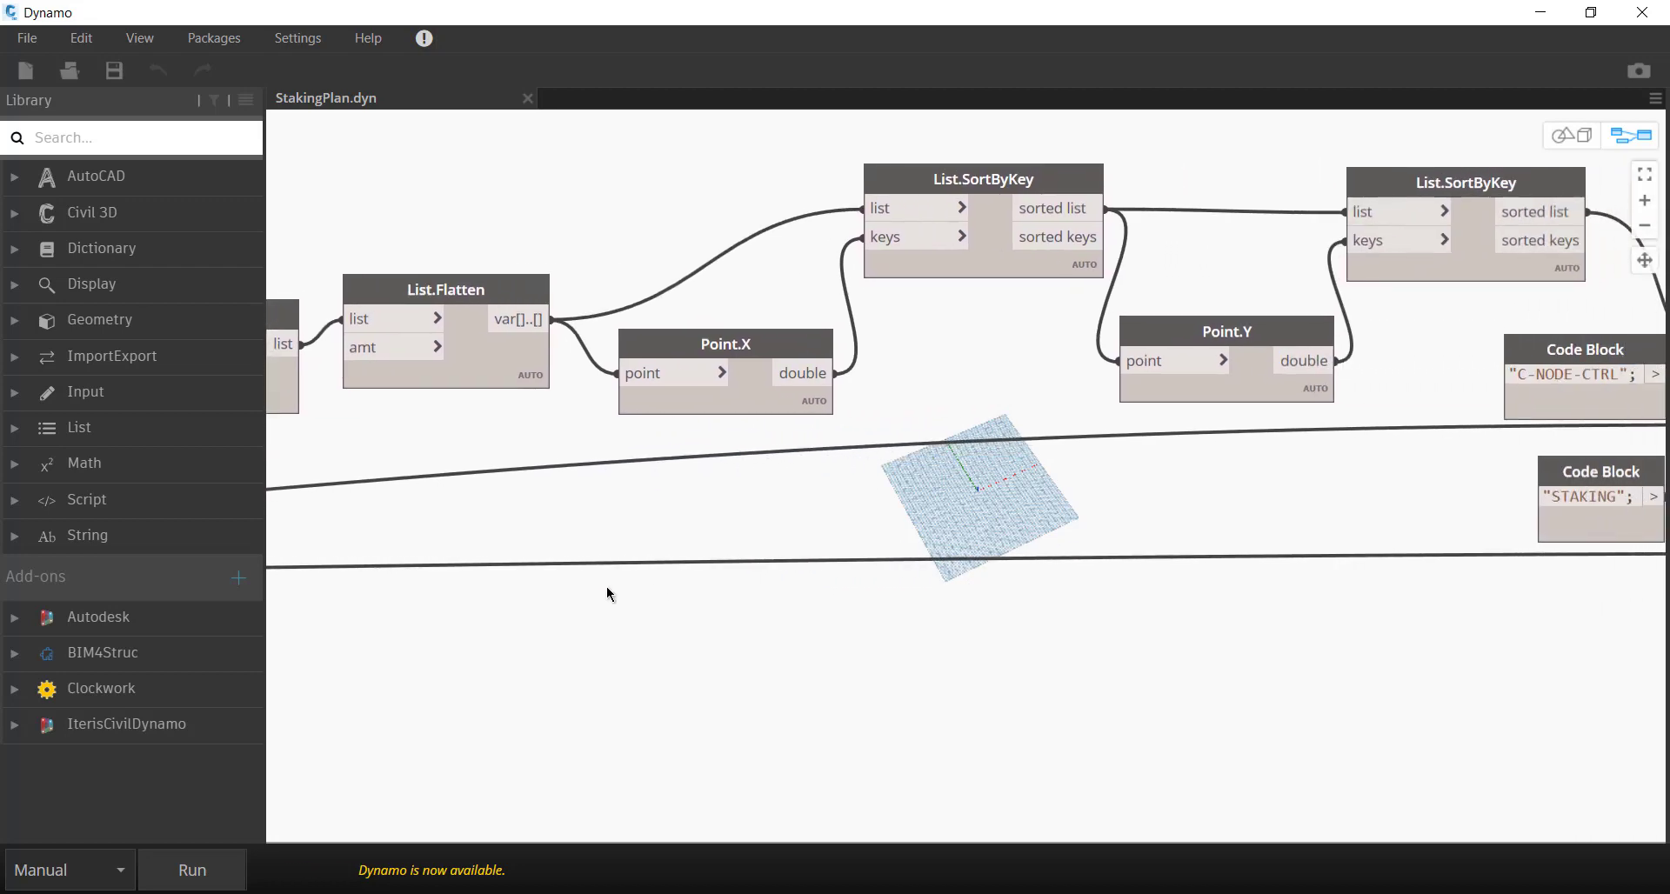
Disconnect the second List.SortByKey node from the geometry input of CogoPoint.ByGeometry and run the graph.
{"action": "scroll", "coordinate": [613, 574], "scroll_direction": "down", "scroll_amount": 2}
{"action": "middle_click_drag", "start_coordinate": [1467, 644], "coordinate": [1189, 604]}
{"action": "left_click_drag", "start_coordinate": [1335, 369], "coordinate": [1324, 306]}
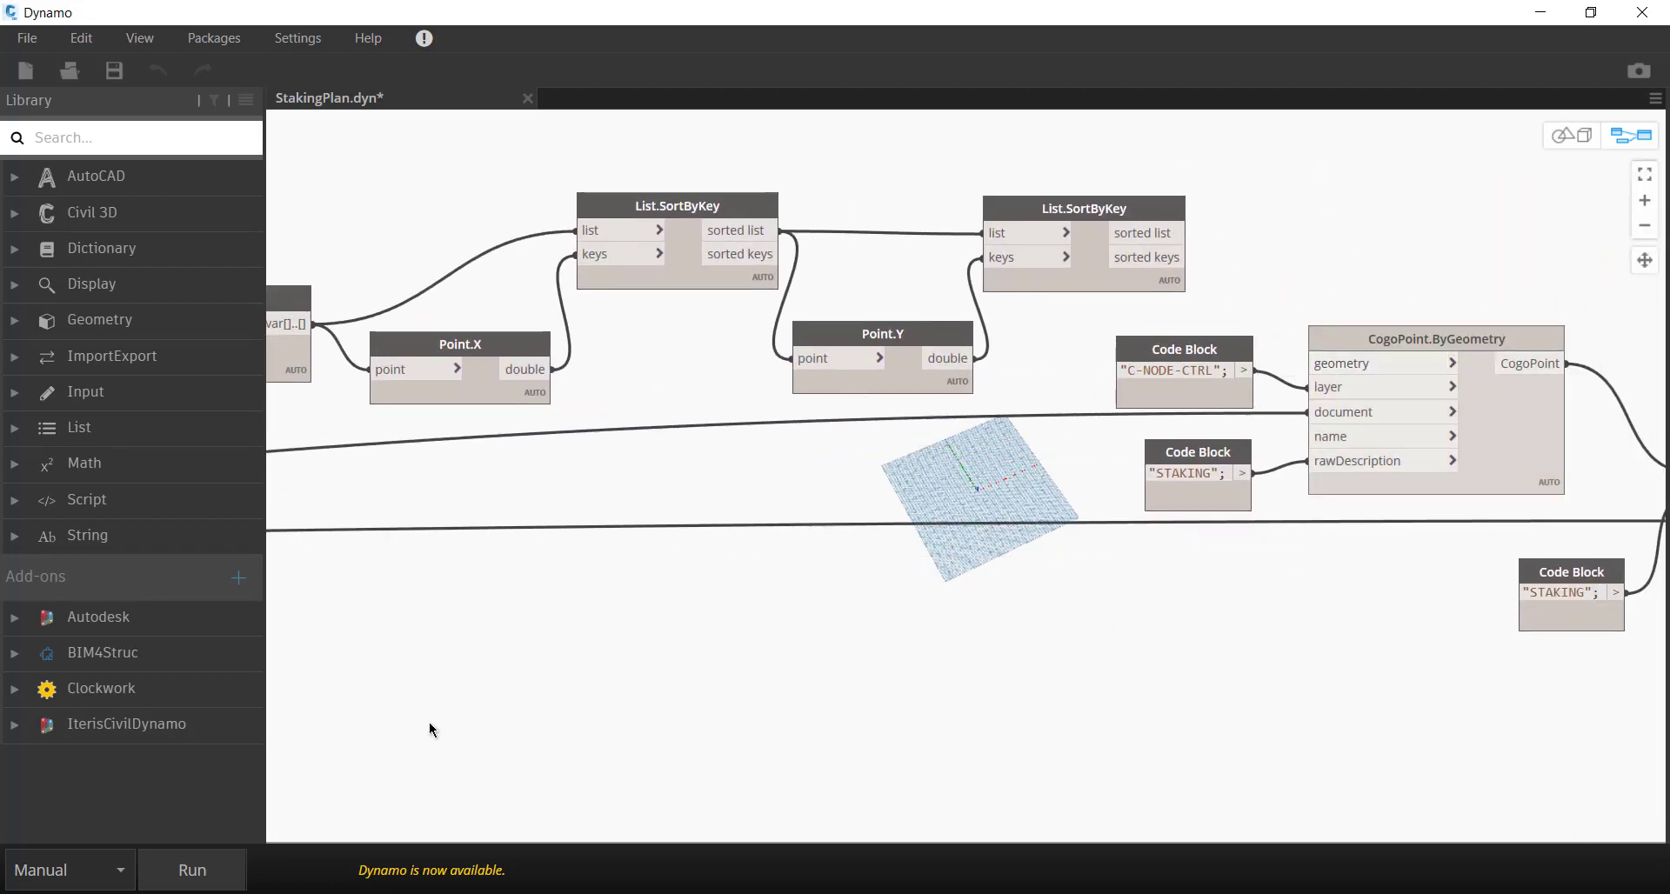
{"action": "left_click", "coordinate": [190, 873]}
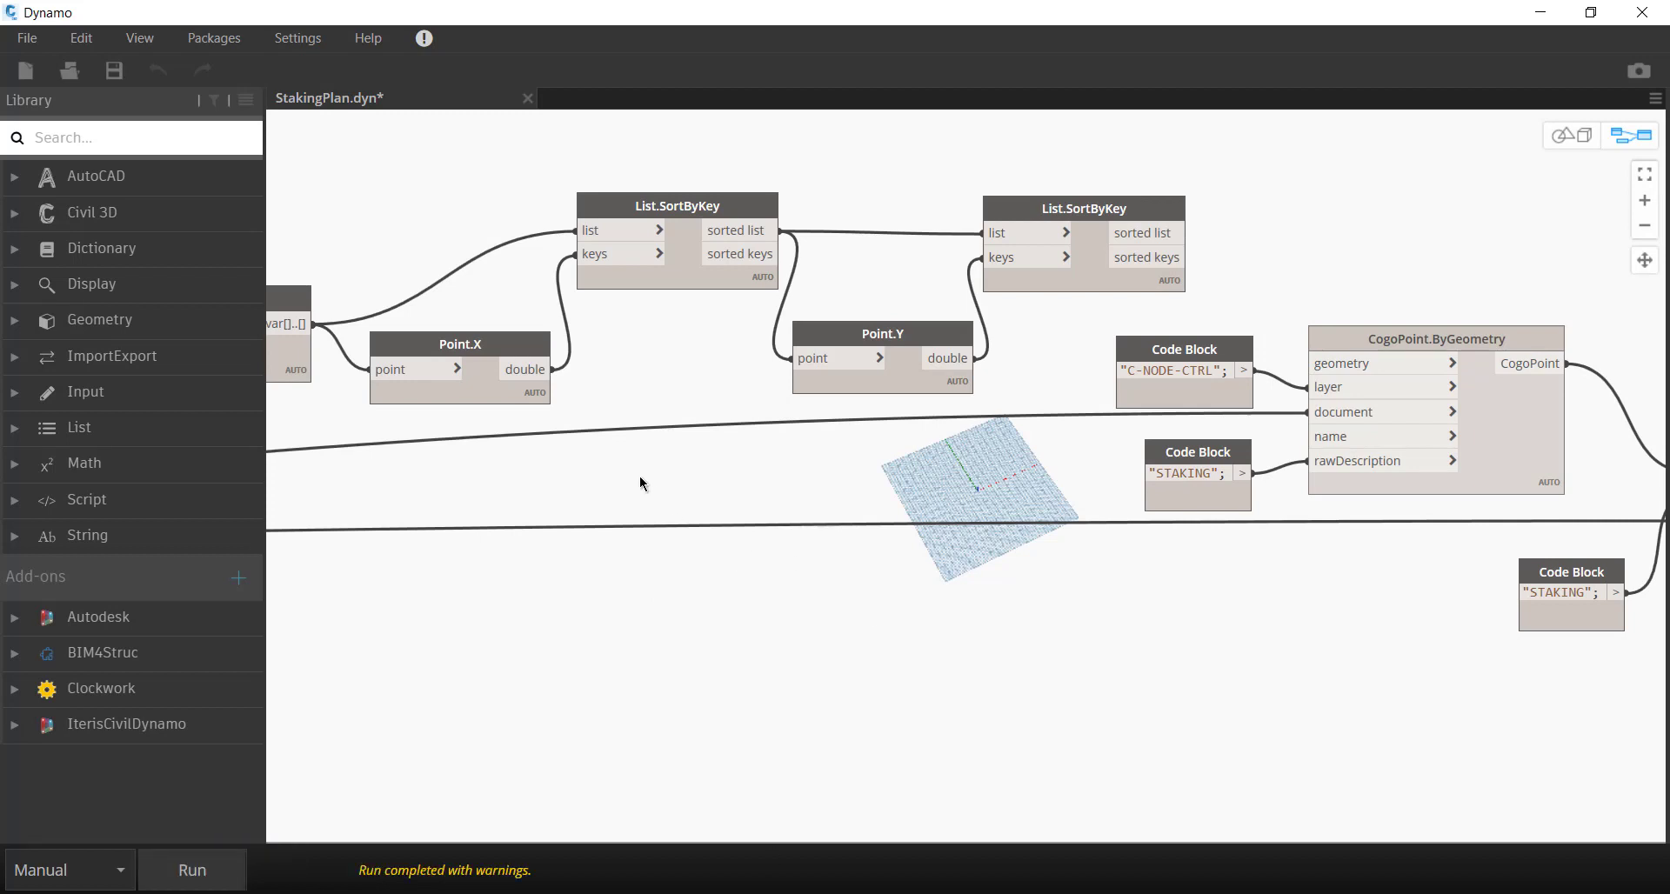
Check the output previews of the Point.X, Object.Geometry, Curve.EndPoint and List.LastItem nodes.
{"action": "middle_click_drag", "start_coordinate": [660, 477], "coordinate": [875, 463]}
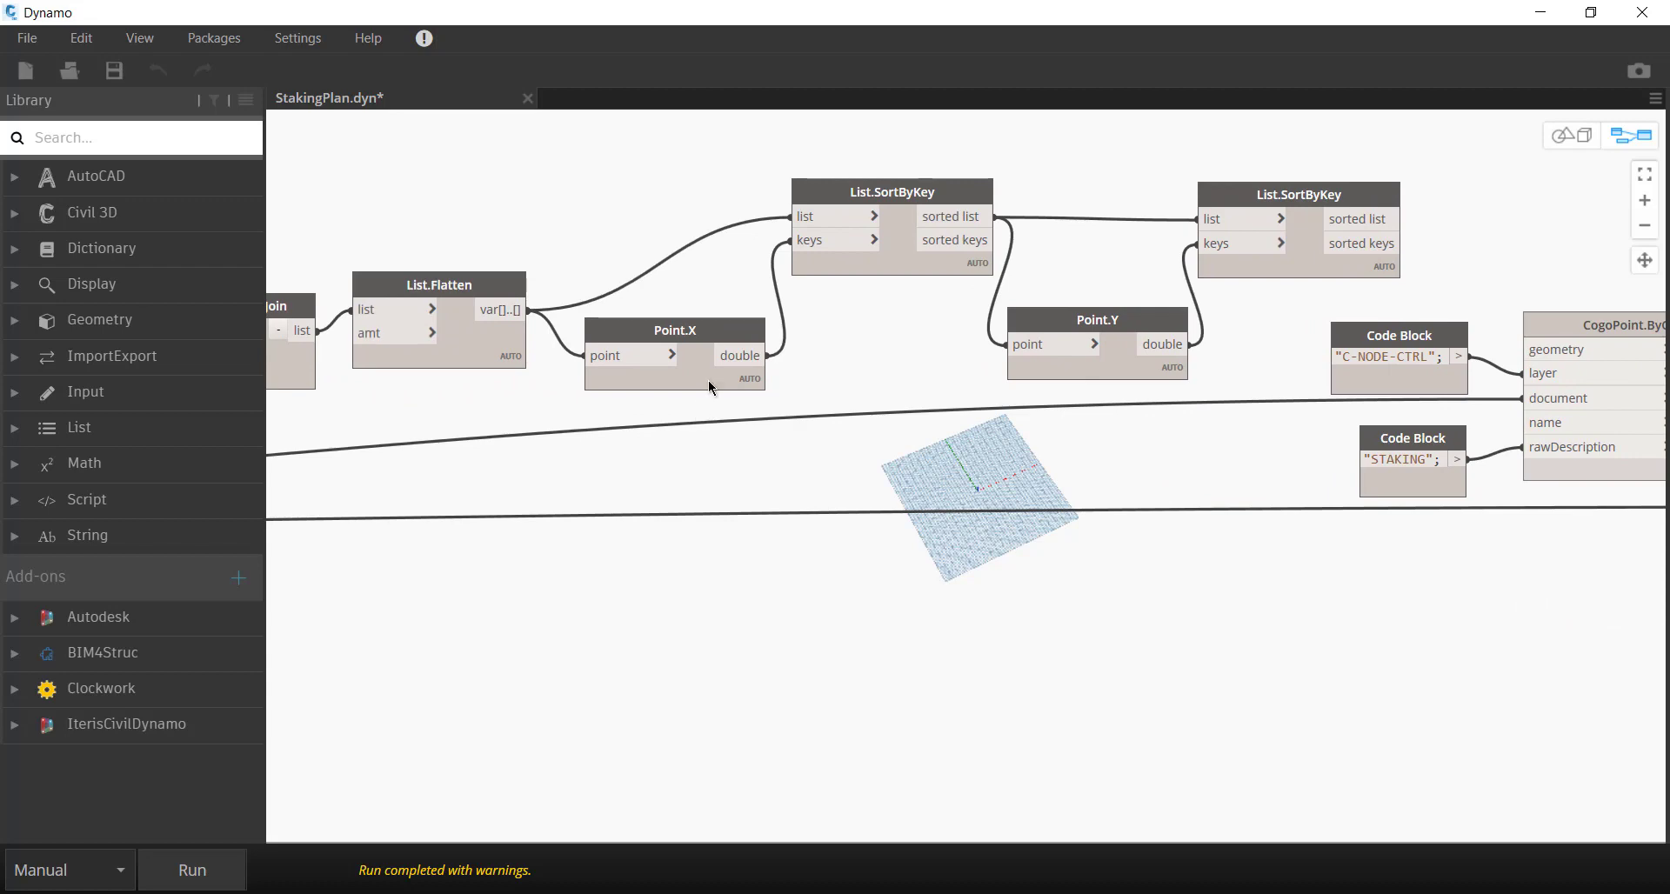
{"action": "mouse_move", "coordinate": [709, 387]}
{"action": "mouse_move", "coordinate": [753, 414]}
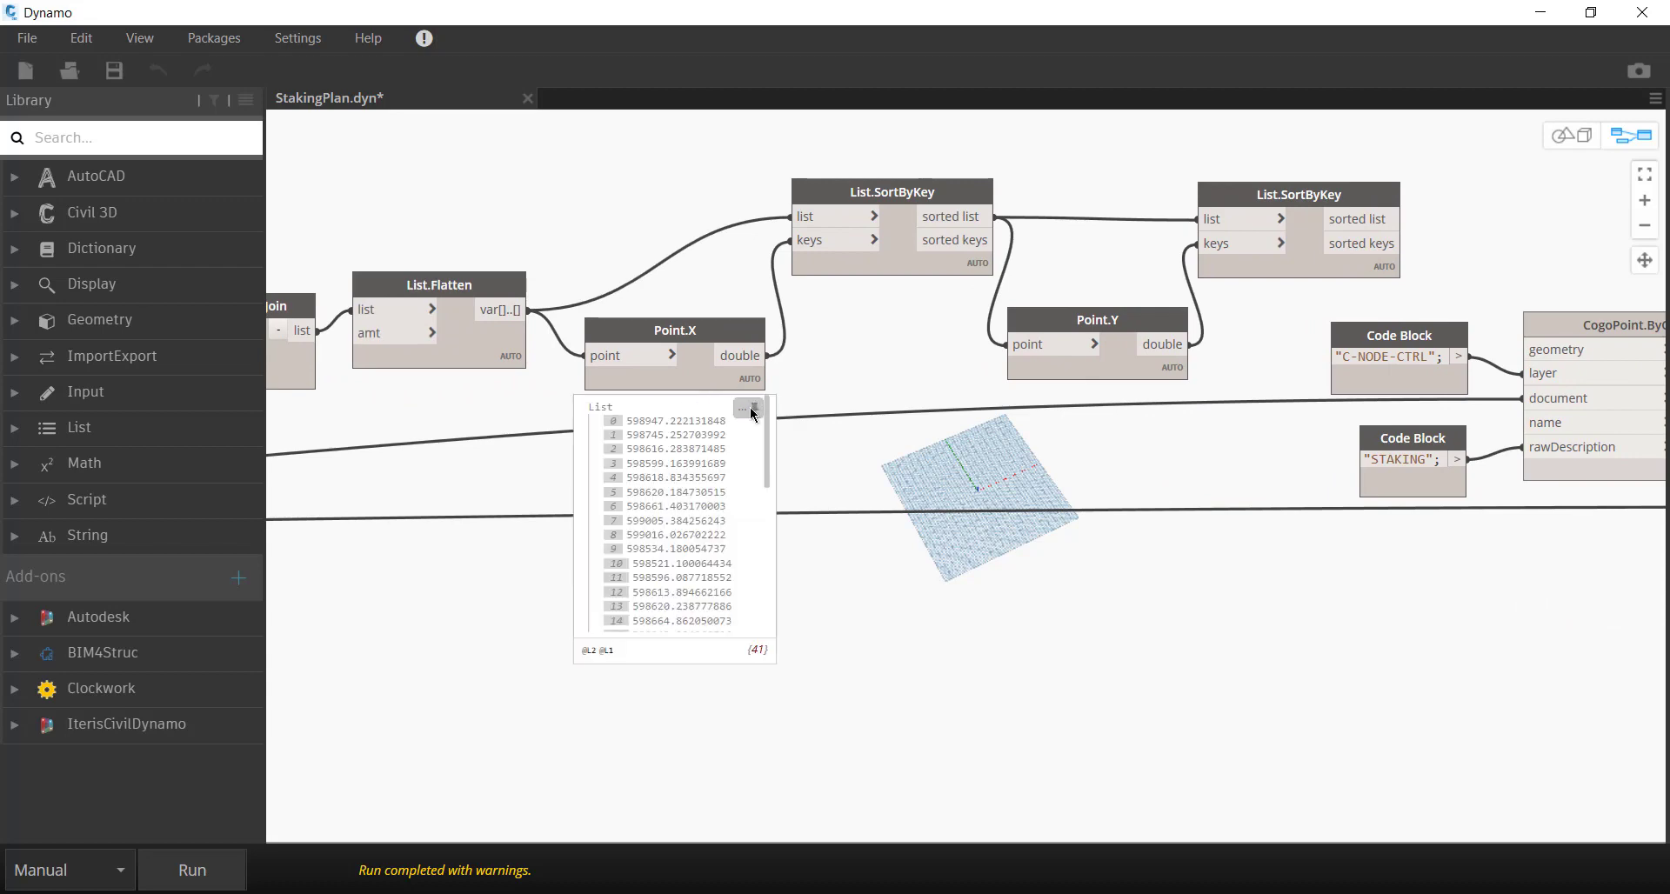
{"action": "middle_click_drag", "start_coordinate": [571, 458], "coordinate": [1151, 413]}
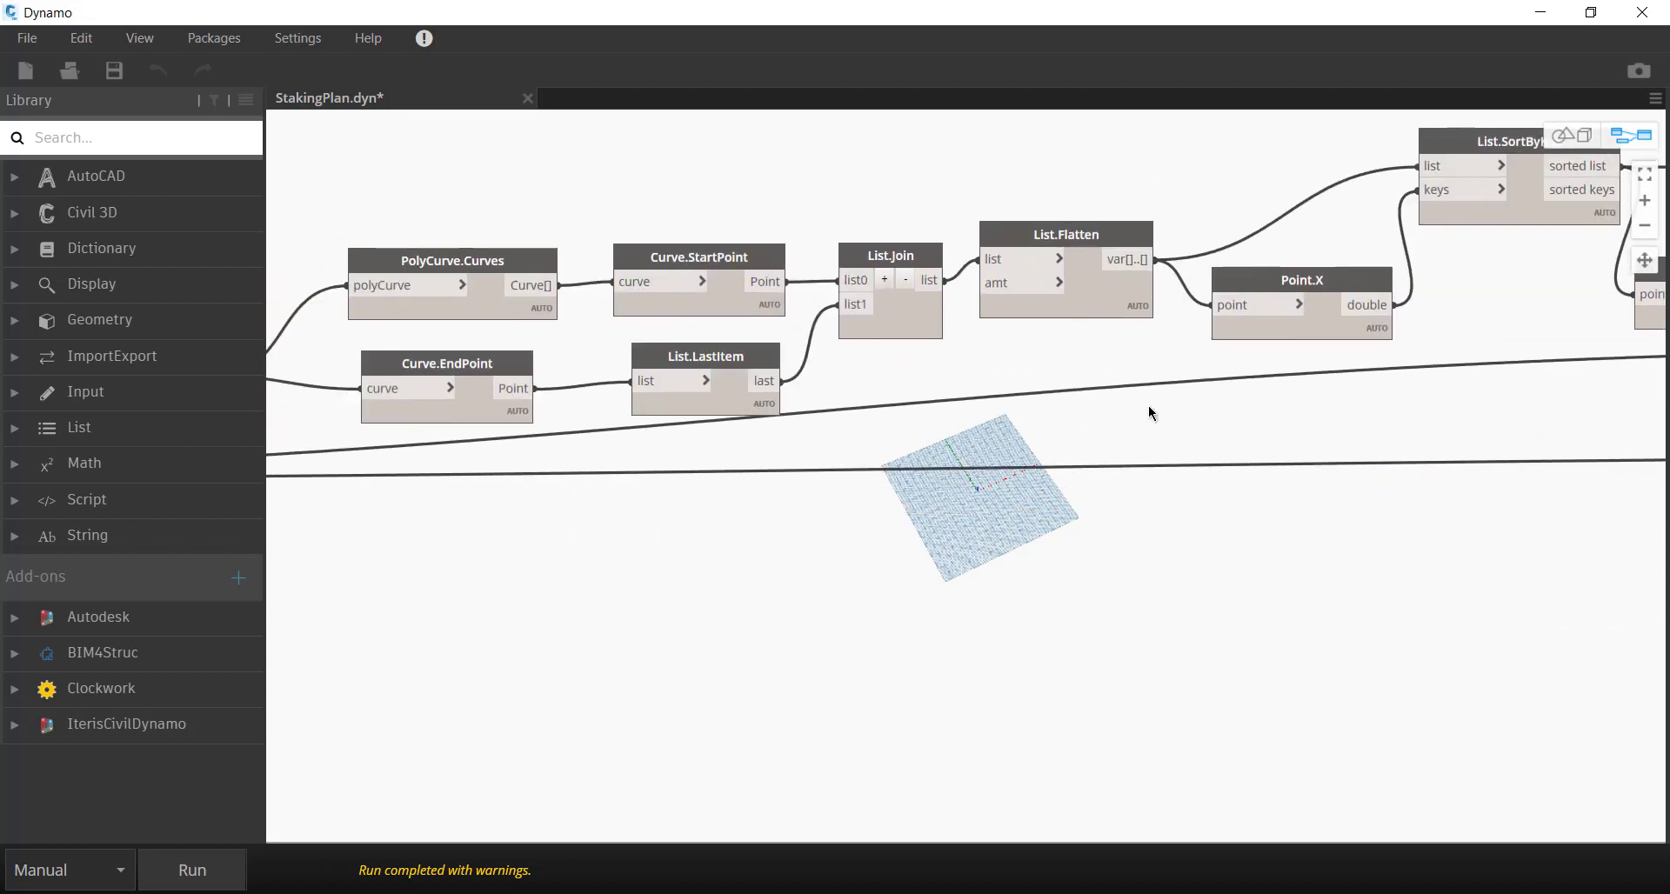
{"action": "middle_click_drag", "start_coordinate": [990, 474], "coordinate": [1333, 453]}
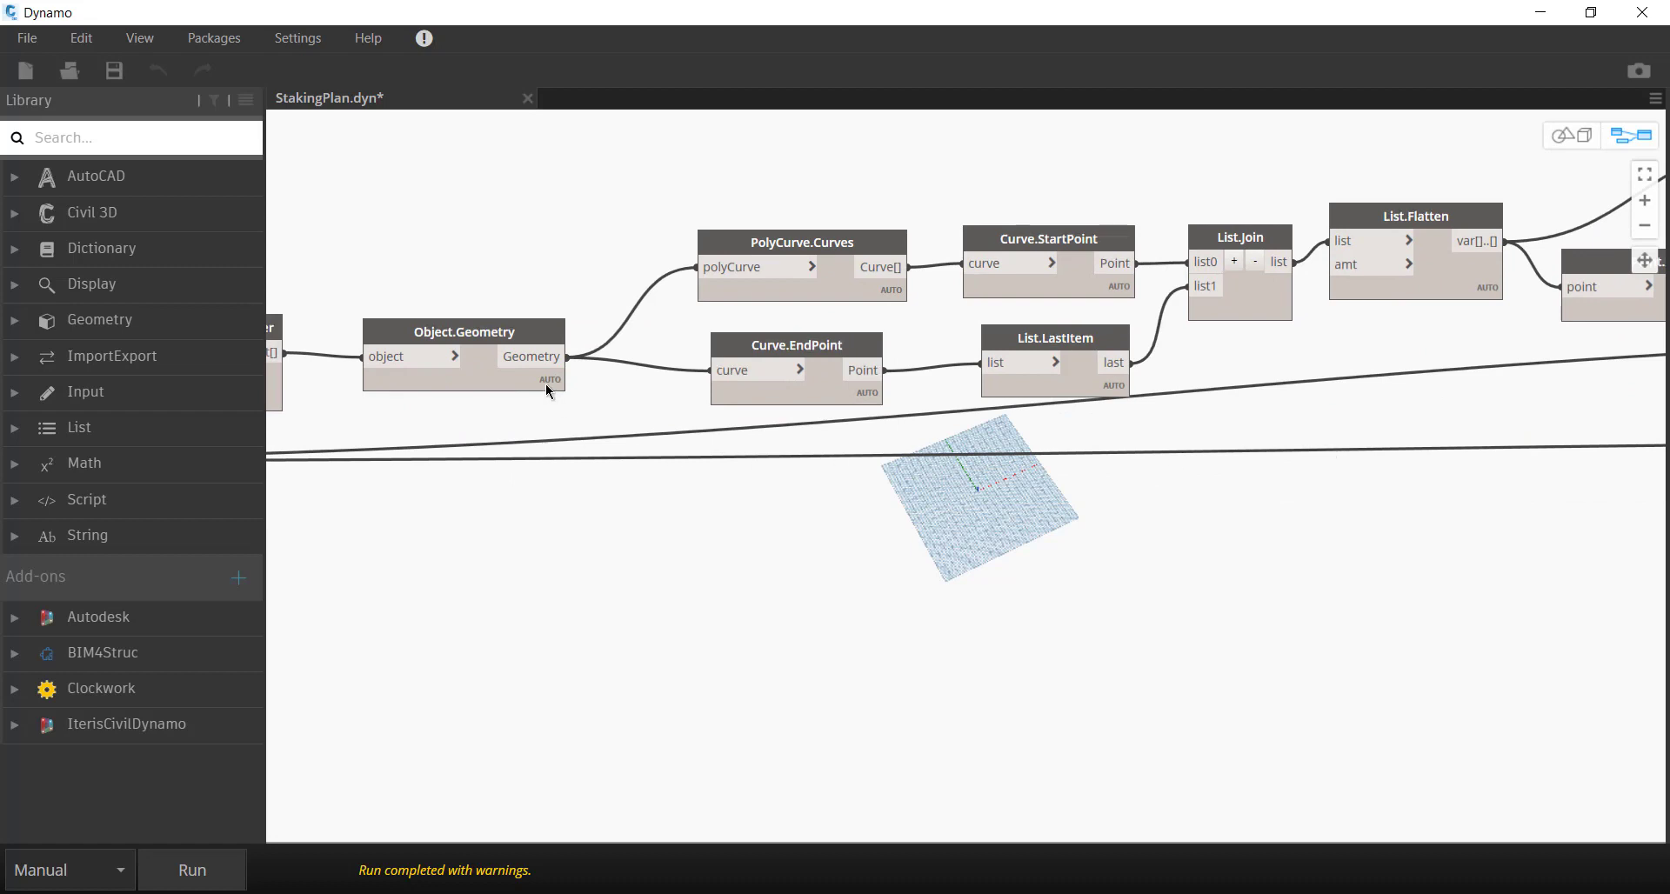
{"action": "mouse_move", "coordinate": [552, 409]}
{"action": "mouse_move", "coordinate": [866, 419]}
{"action": "mouse_move", "coordinate": [1106, 402]}
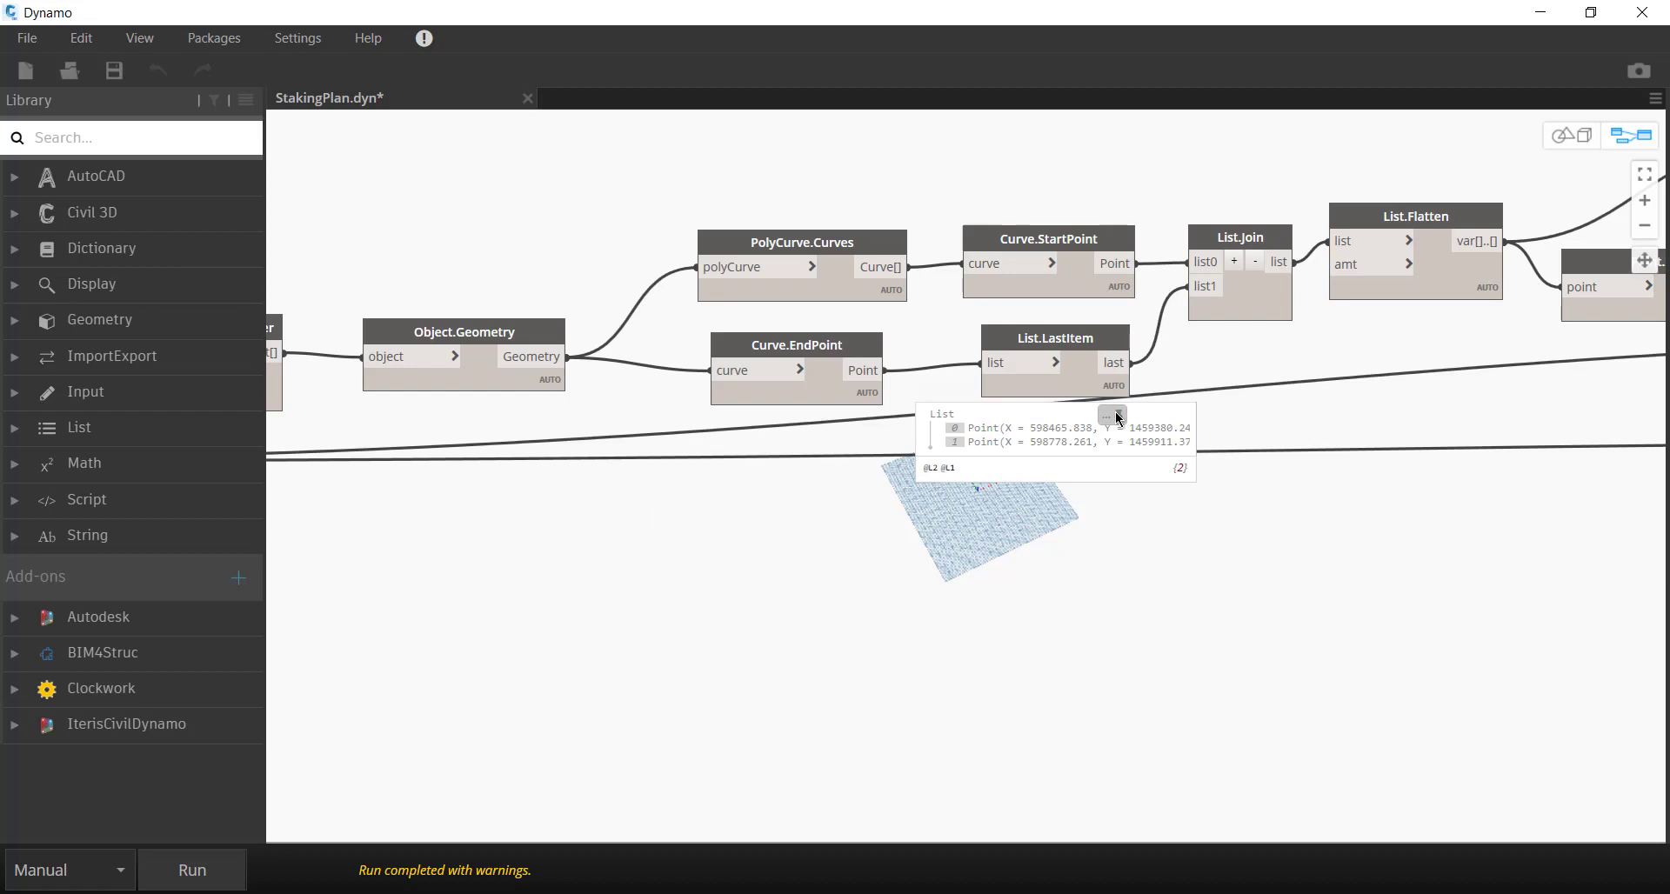
Open the List.Join node's output preview and read through its point coordinates to the end of the list.
{"action": "middle_click_drag", "start_coordinate": [1439, 403], "coordinate": [1119, 436]}
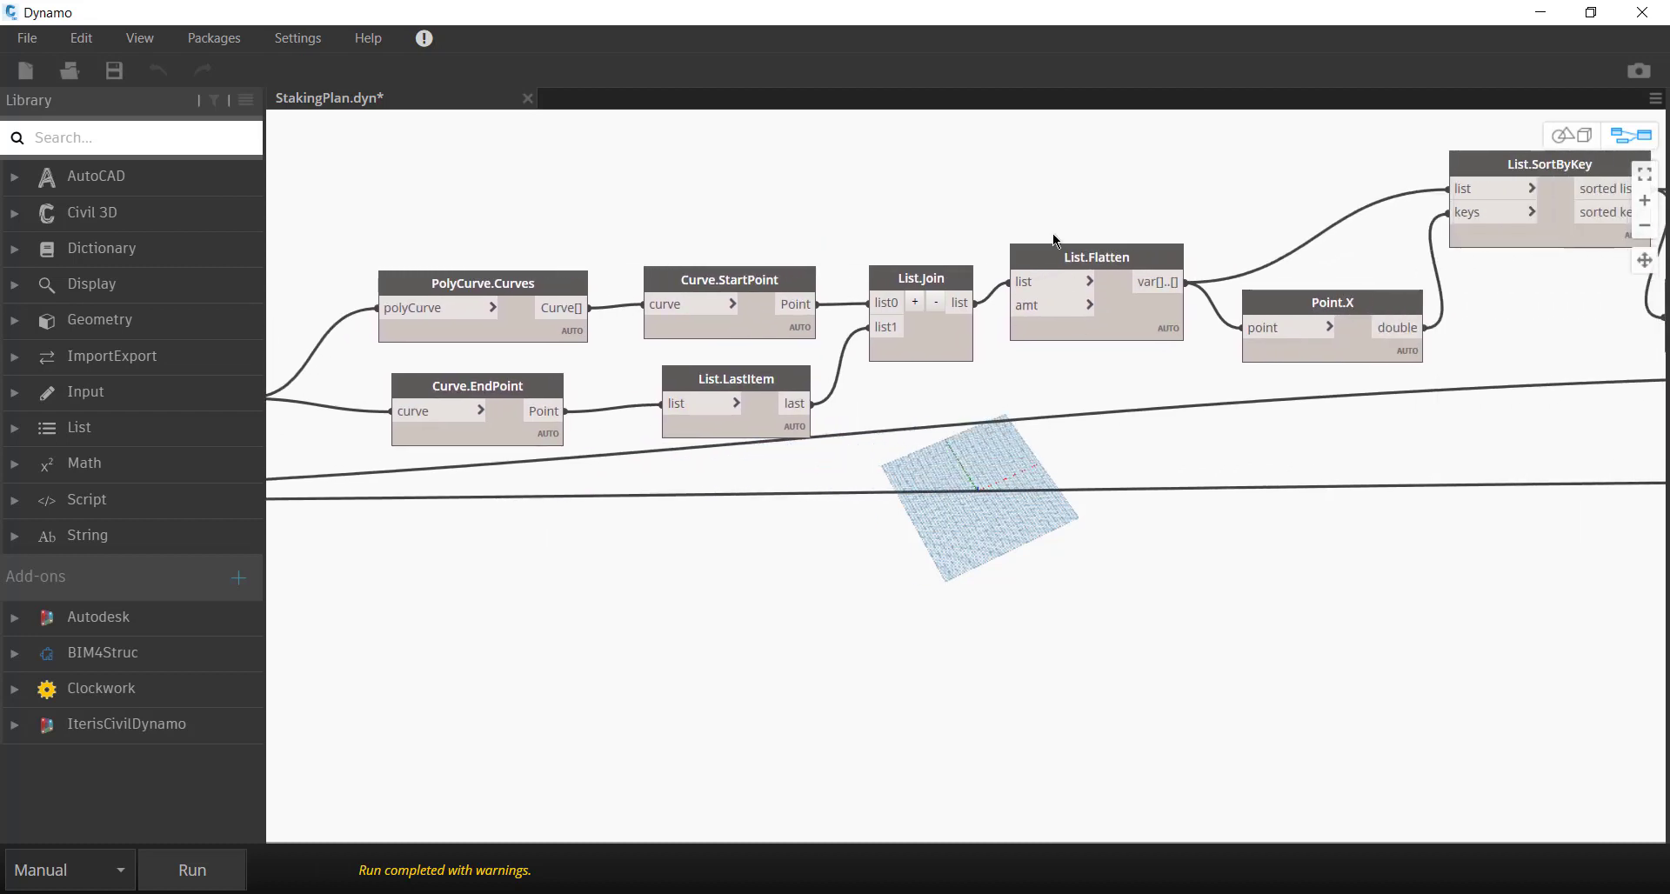
{"action": "mouse_move", "coordinate": [960, 381]}
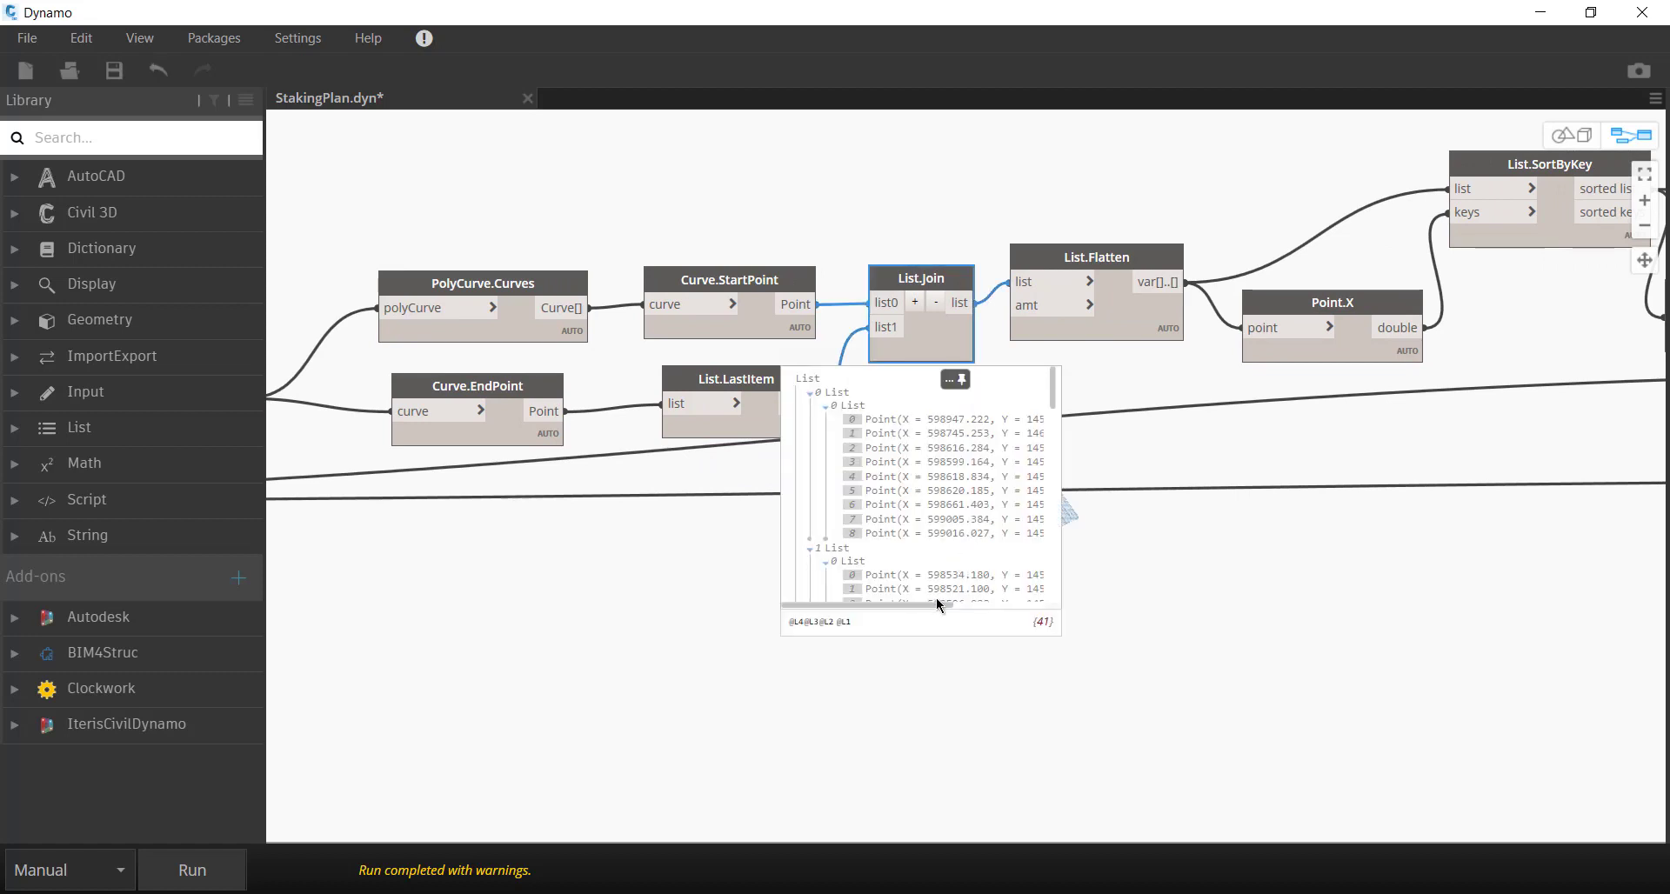
{"action": "left_click_drag", "start_coordinate": [937, 603], "coordinate": [1040, 606]}
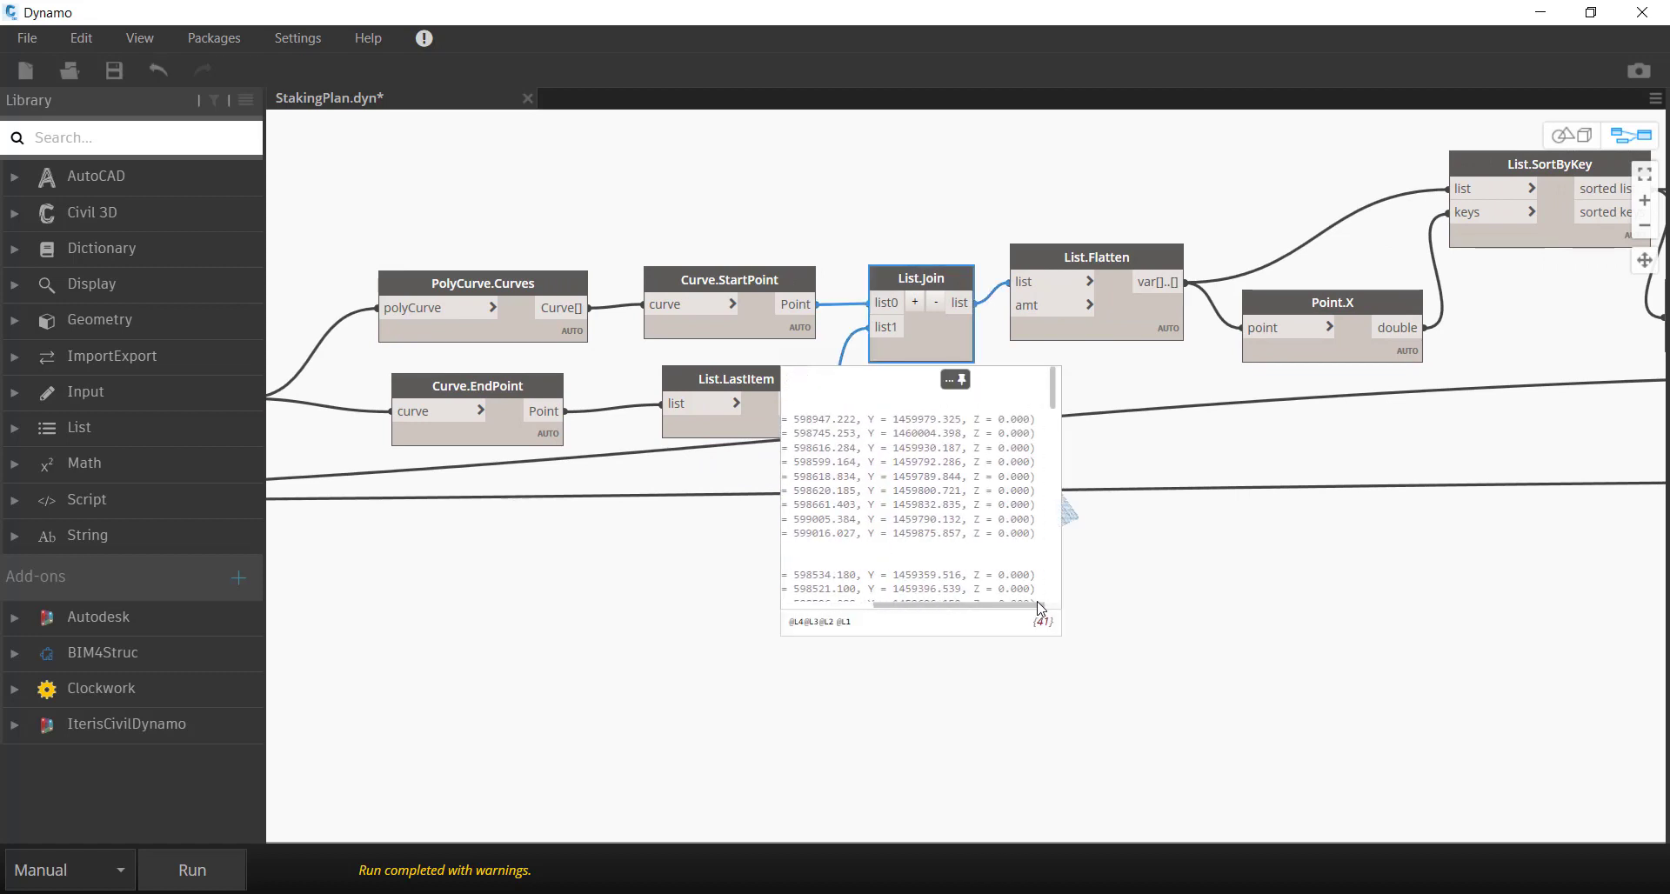
{"action": "scroll", "coordinate": [1025, 561], "scroll_direction": "down", "scroll_amount": 6}
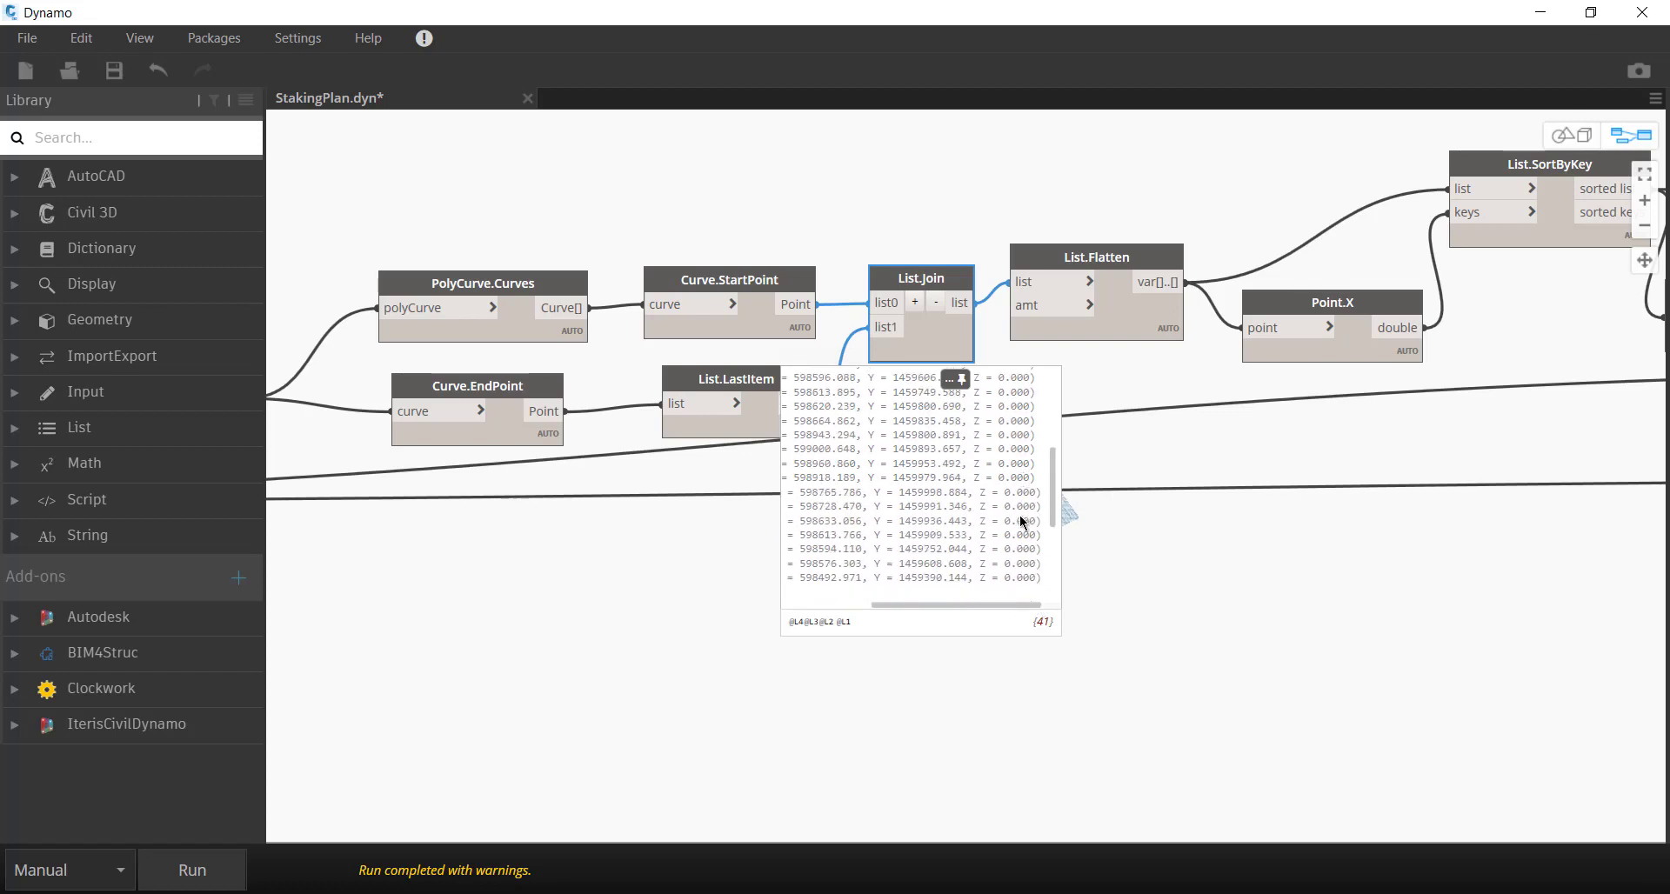
{"action": "scroll", "coordinate": [1021, 513], "scroll_direction": "down", "scroll_amount": 3}
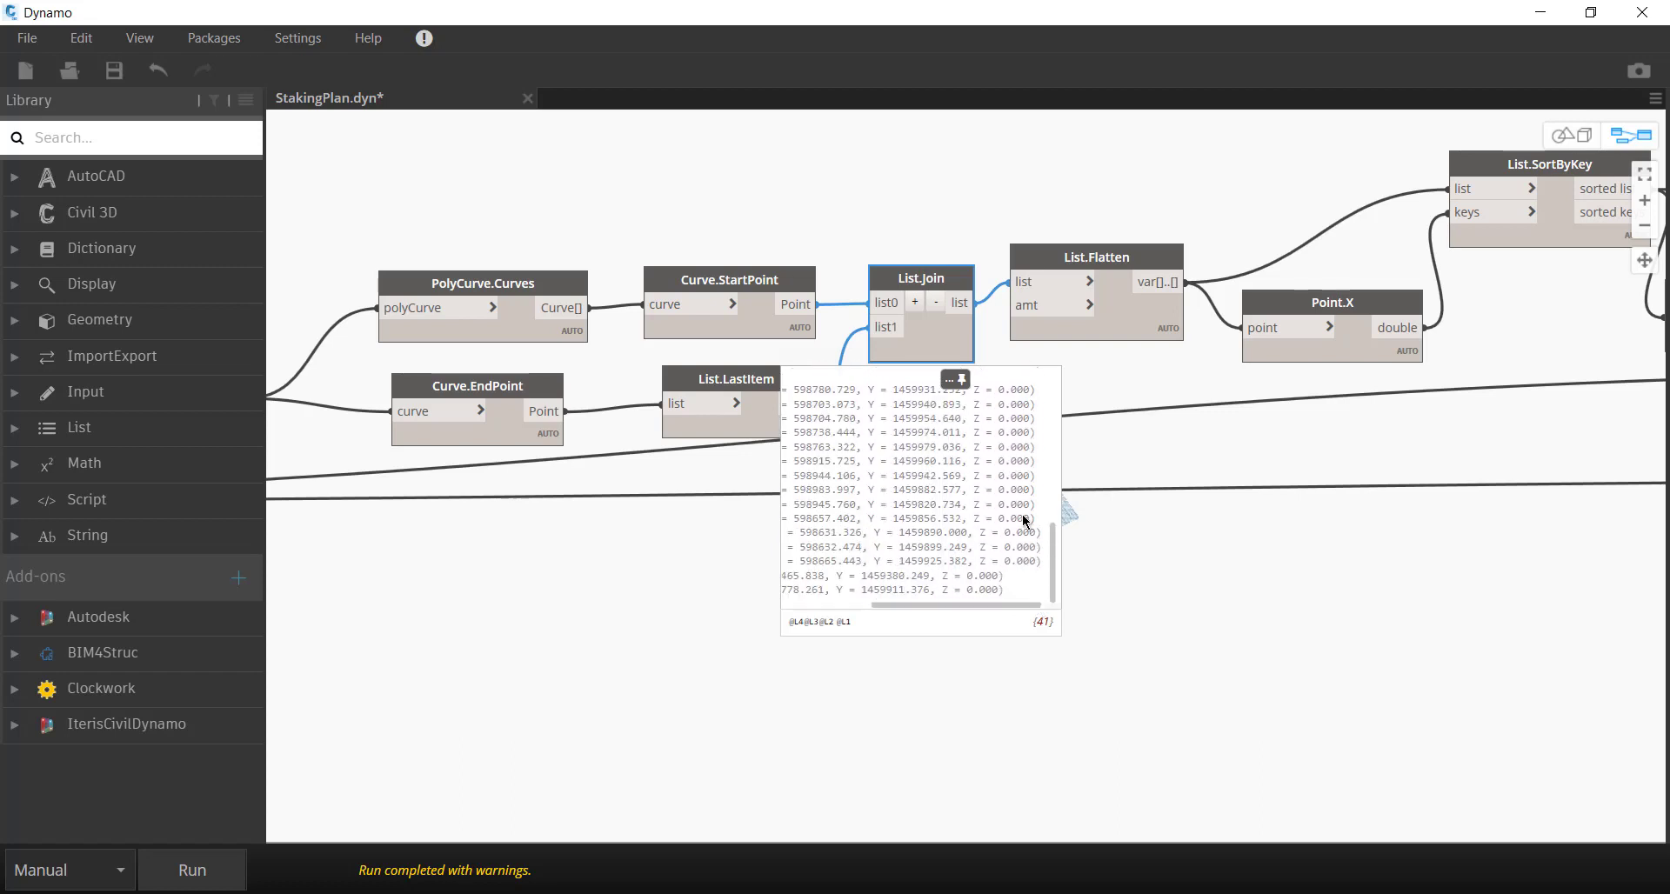
{"action": "left_click", "coordinate": [1265, 662]}
Check the Point.X and Point.Y output previews and follow the List.SortByKey nodes through to CogoPointGroup.ByCogoPoints.
{"action": "middle_click_drag", "start_coordinate": [1394, 544], "coordinate": [1040, 580]}
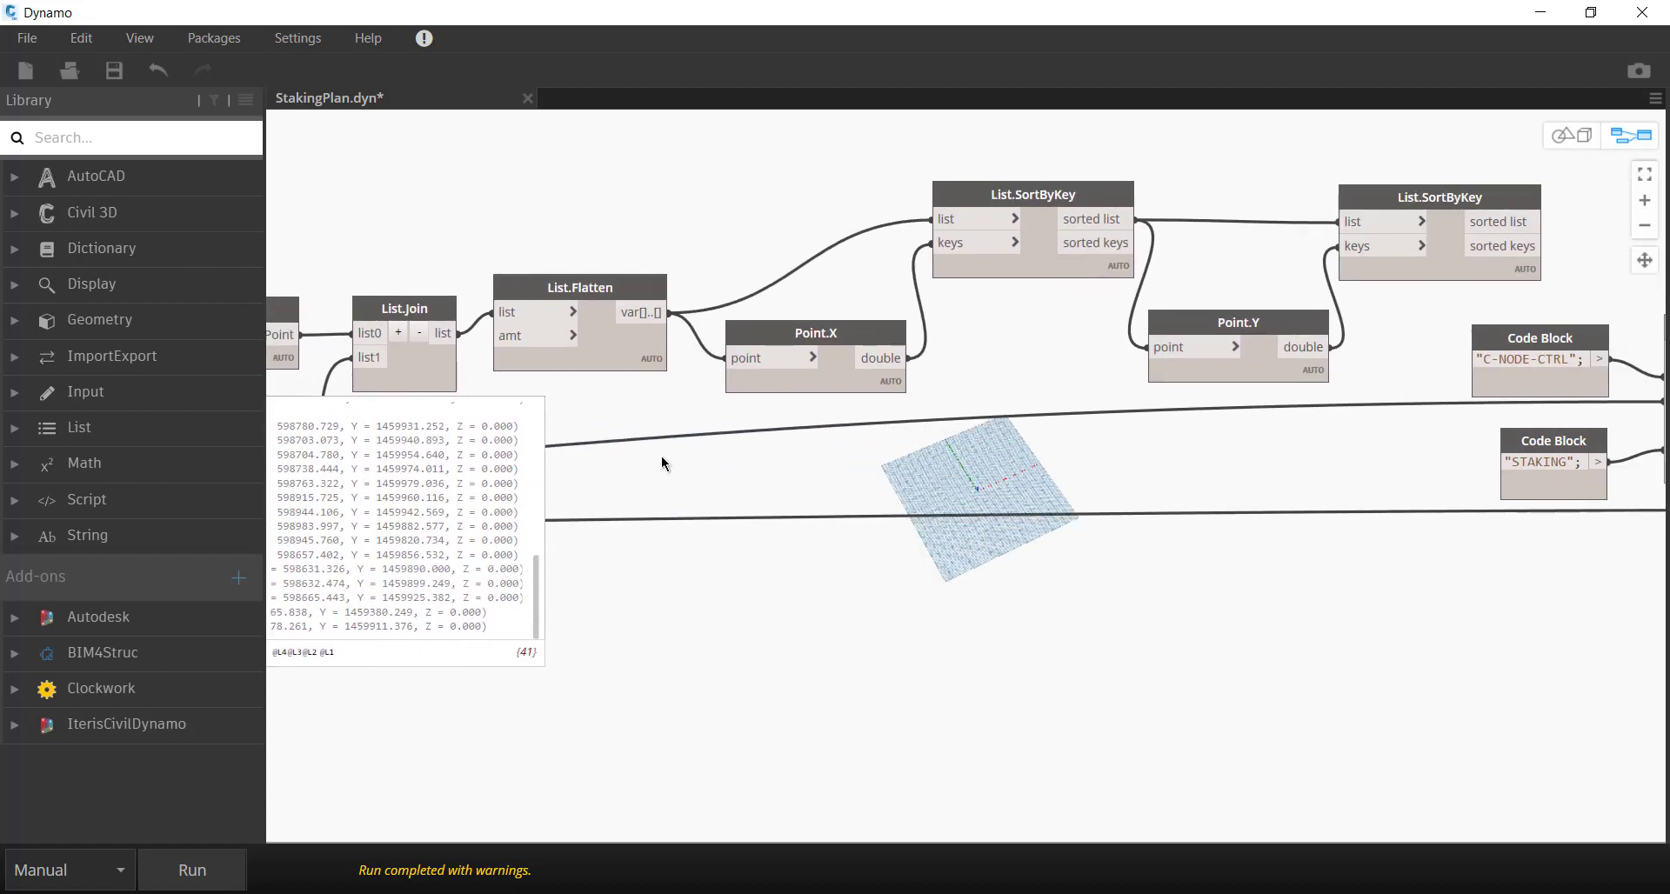
{"action": "mouse_move", "coordinate": [864, 388]}
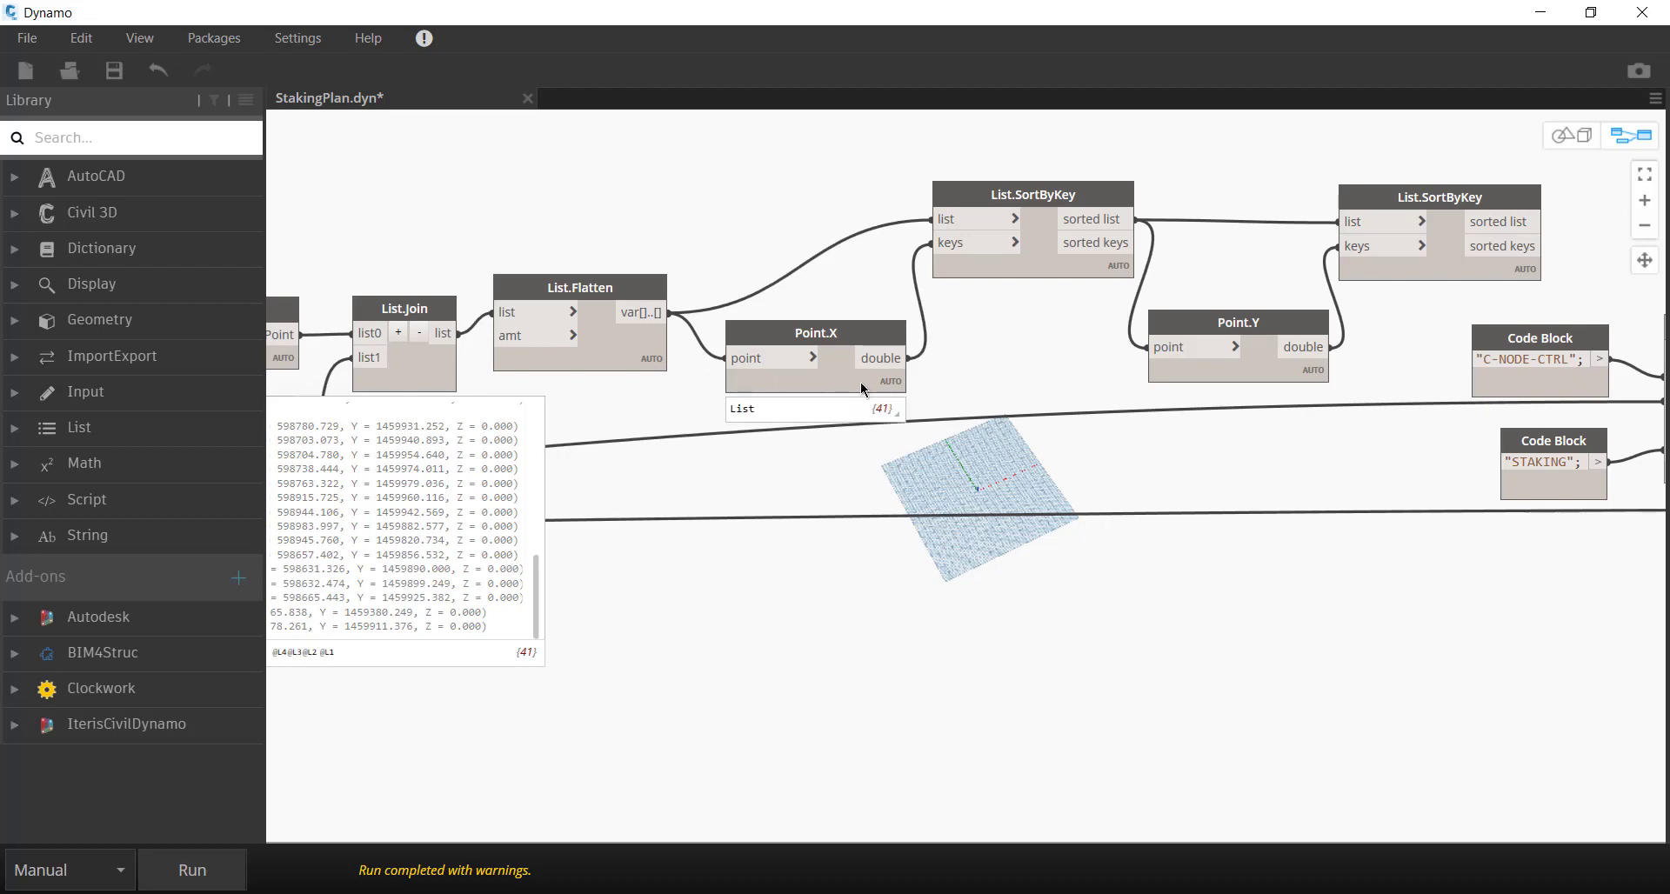
{"action": "mouse_move", "coordinate": [891, 416]}
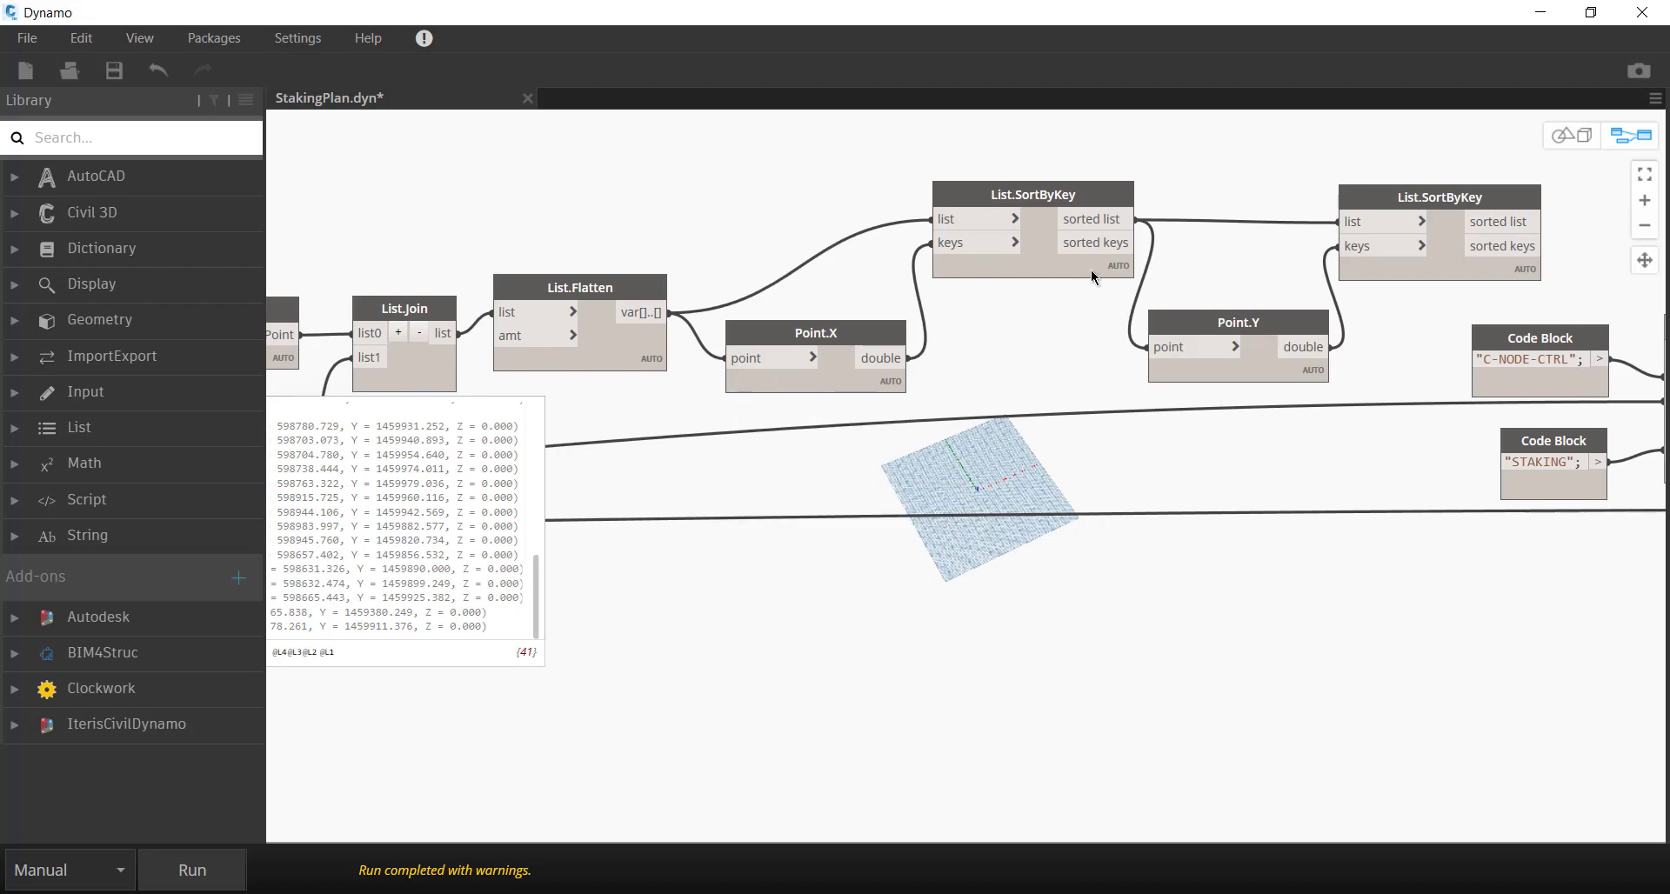
{"action": "mouse_move", "coordinate": [1092, 275]}
{"action": "middle_click_drag", "start_coordinate": [1431, 381], "coordinate": [1000, 395]}
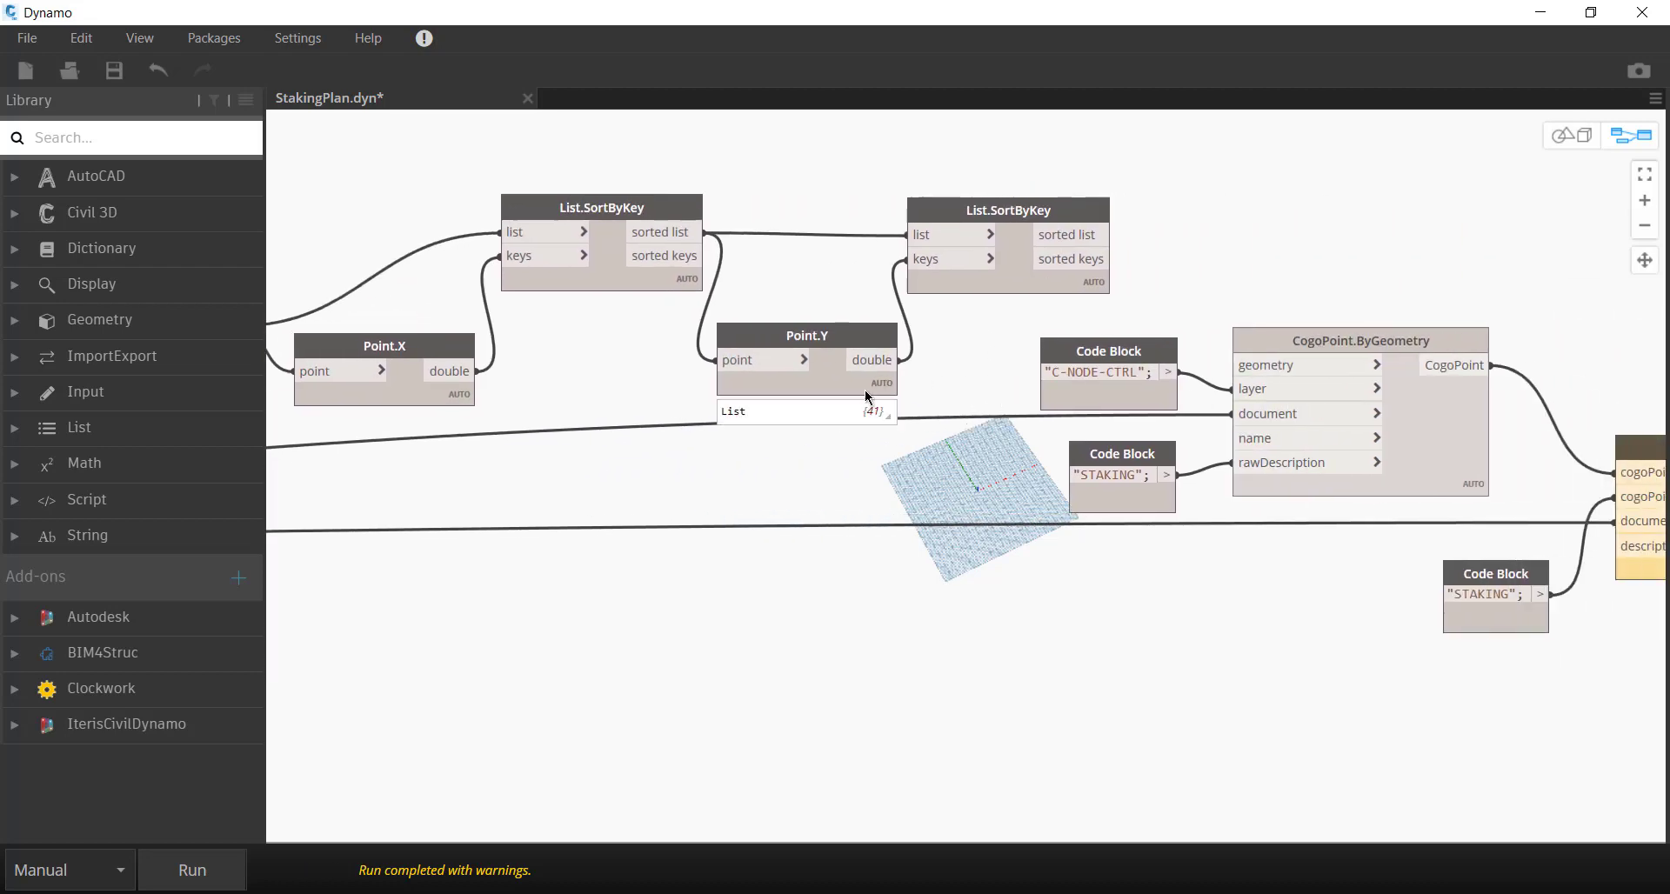
{"action": "scroll", "coordinate": [1011, 290], "scroll_direction": "down", "scroll_amount": 2}
{"action": "middle_click_drag", "start_coordinate": [1231, 289], "coordinate": [796, 292]}
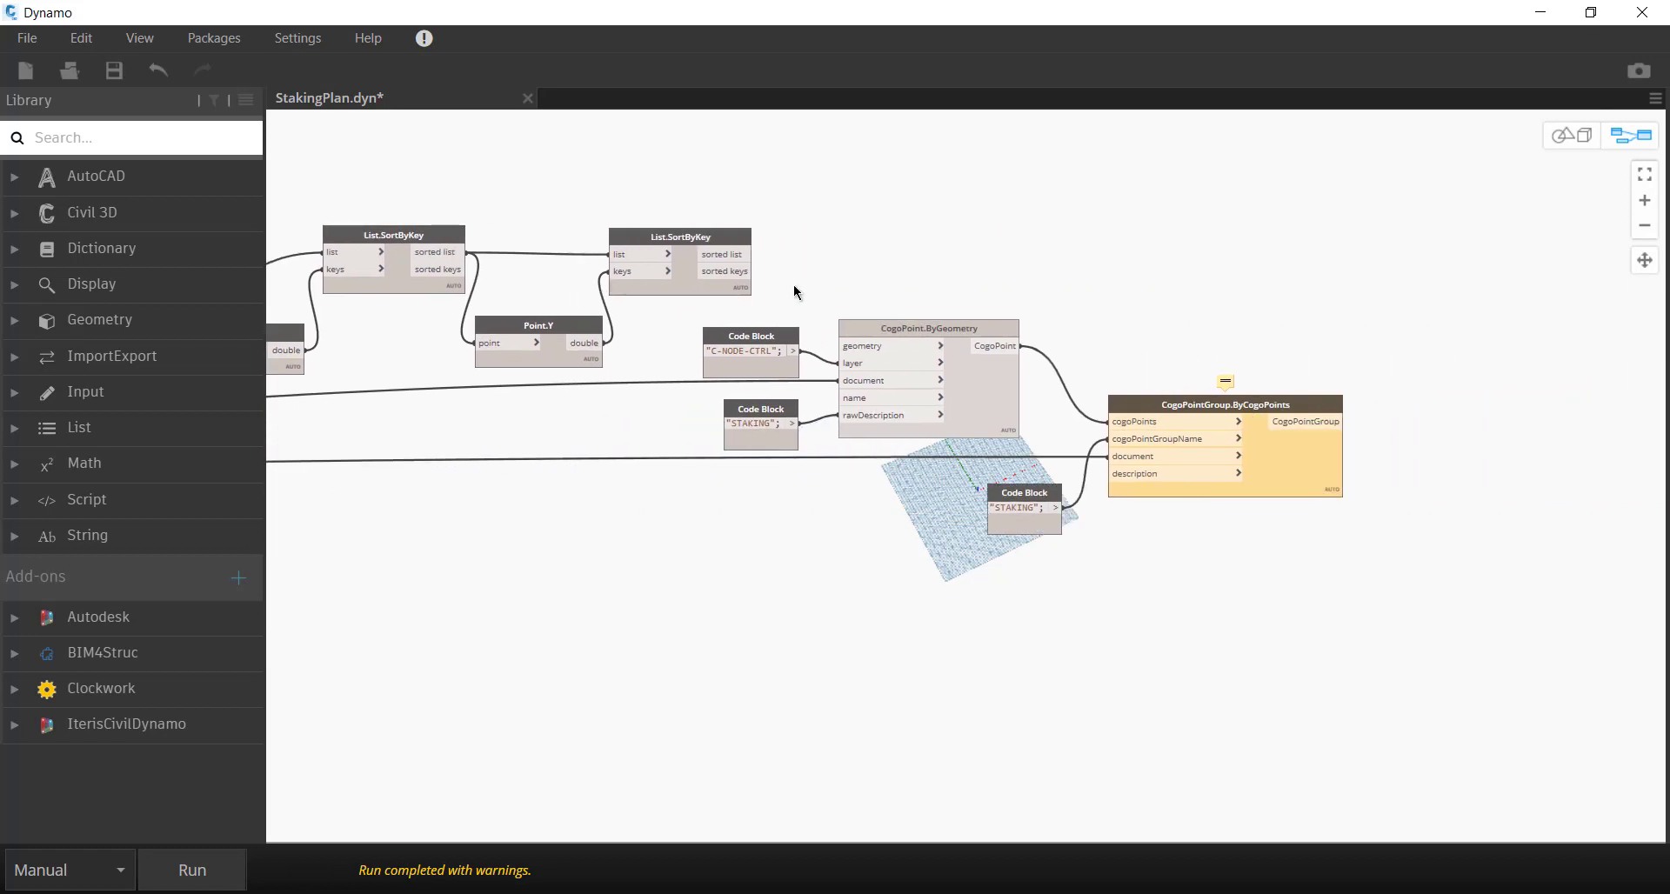
Connect the second List.SortByKey node's sorted list to the geometry input of CogoPoint.ByGeometry and run the graph.
{"action": "middle_click_drag", "start_coordinate": [799, 293], "coordinate": [832, 256]}
{"action": "scroll", "coordinate": [831, 251], "scroll_direction": "up", "scroll_amount": 1}
{"action": "middle_click_drag", "start_coordinate": [654, 233], "coordinate": [831, 233]}
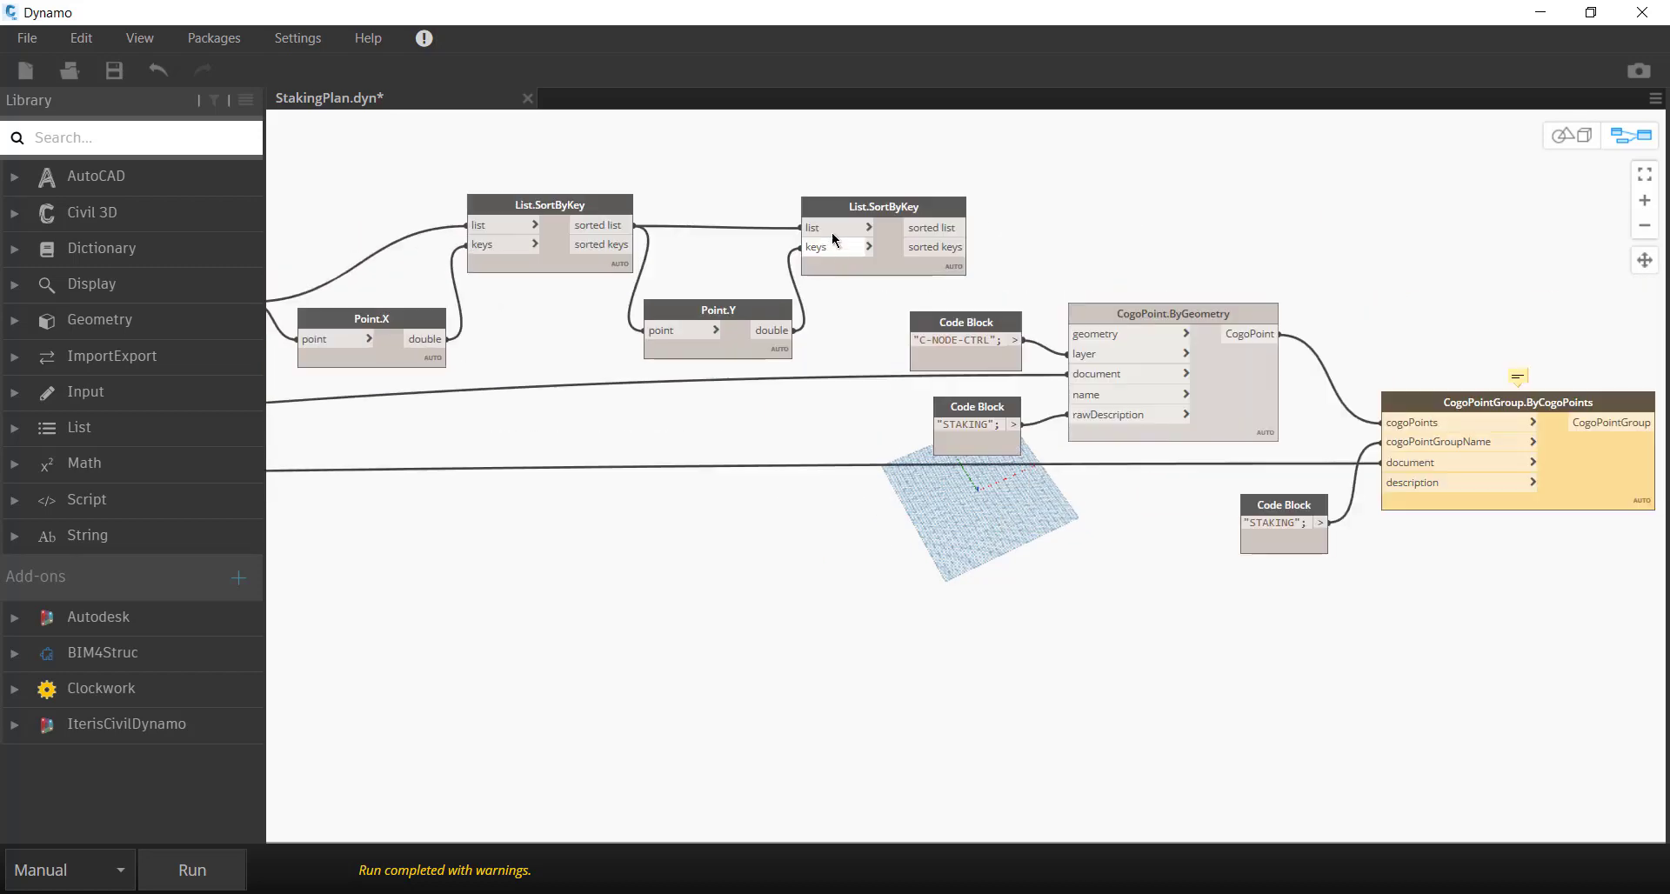
{"action": "left_click", "coordinate": [951, 227]}
{"action": "left_click", "coordinate": [1087, 335]}
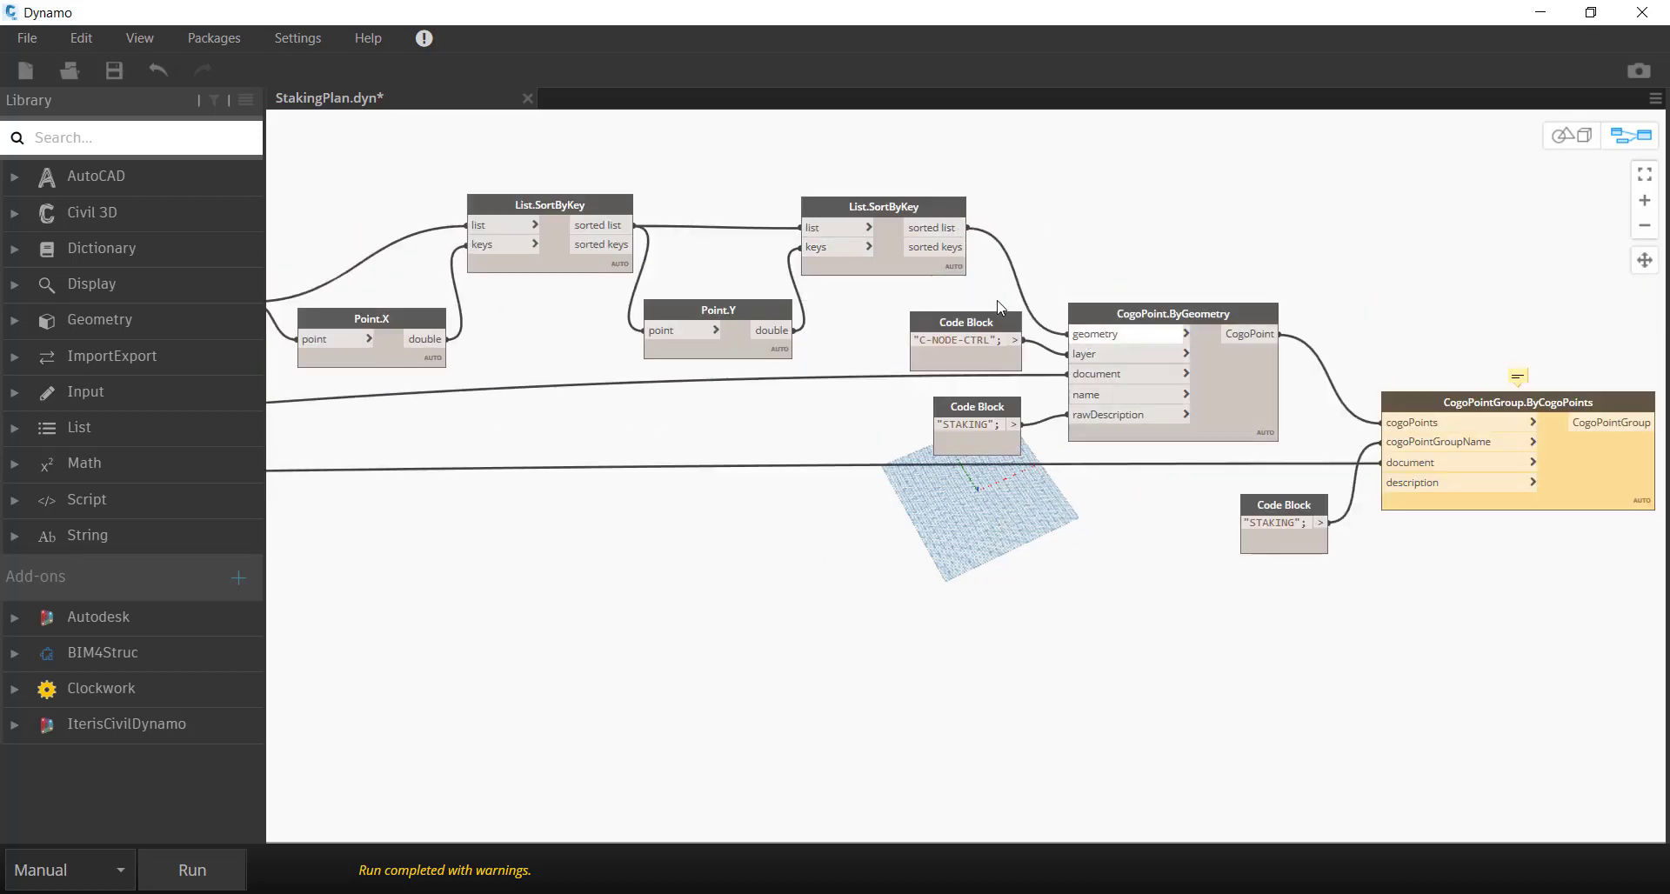
{"action": "left_click", "coordinate": [191, 869]}
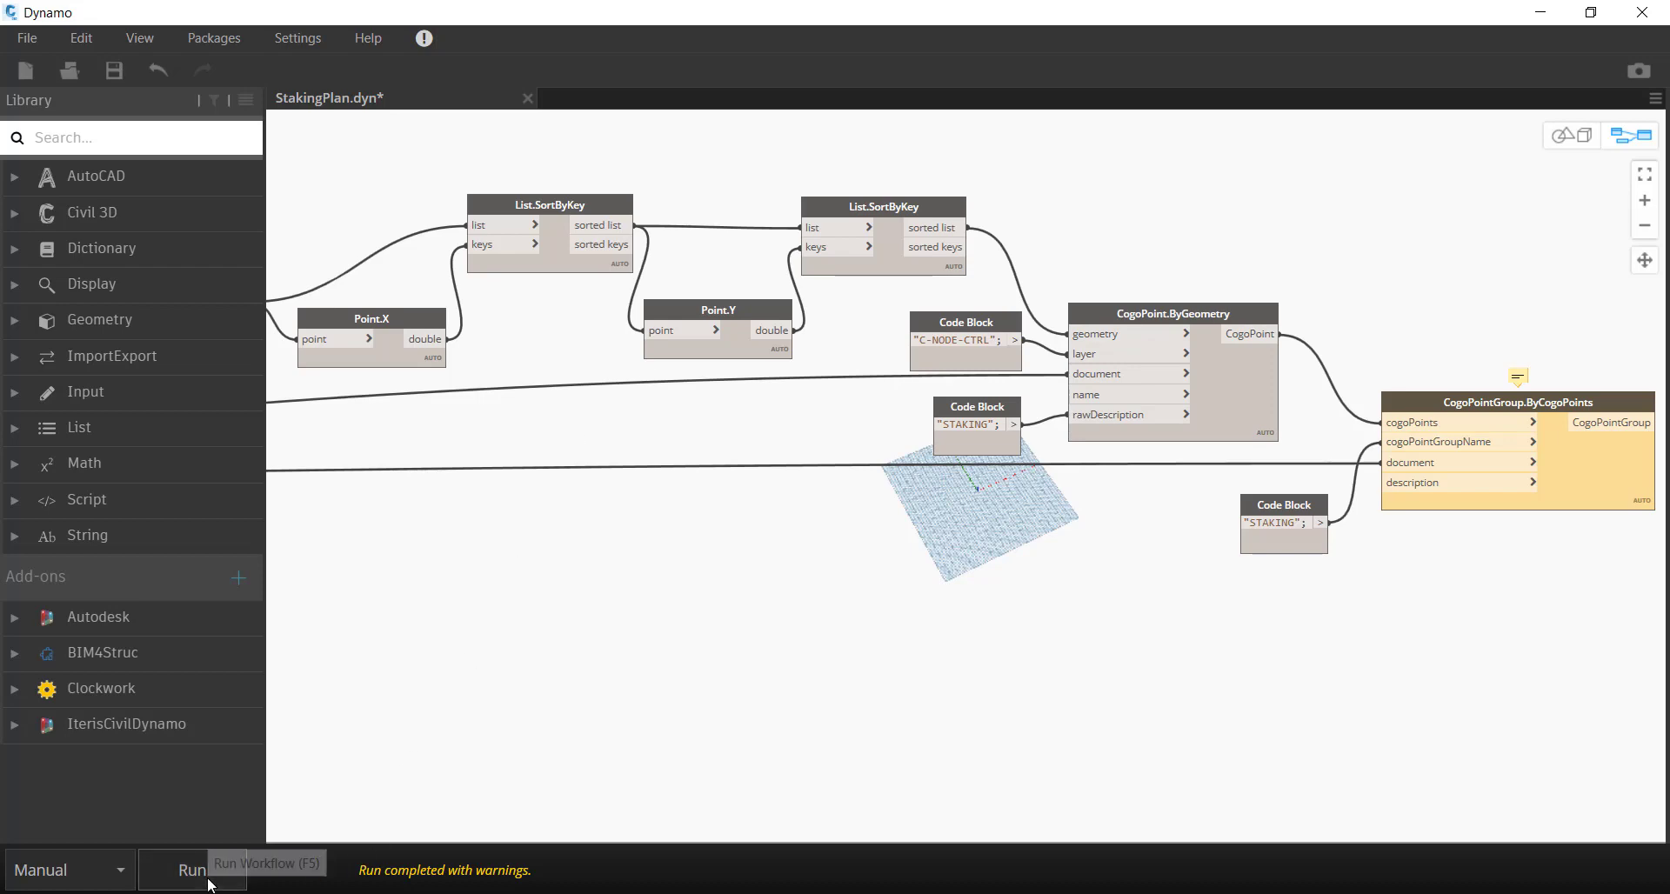
Switch to Civil 3D, list the STAKING point group's points and select all of them in the drawing.
{"action": "left_click", "coordinate": [1540, 14]}
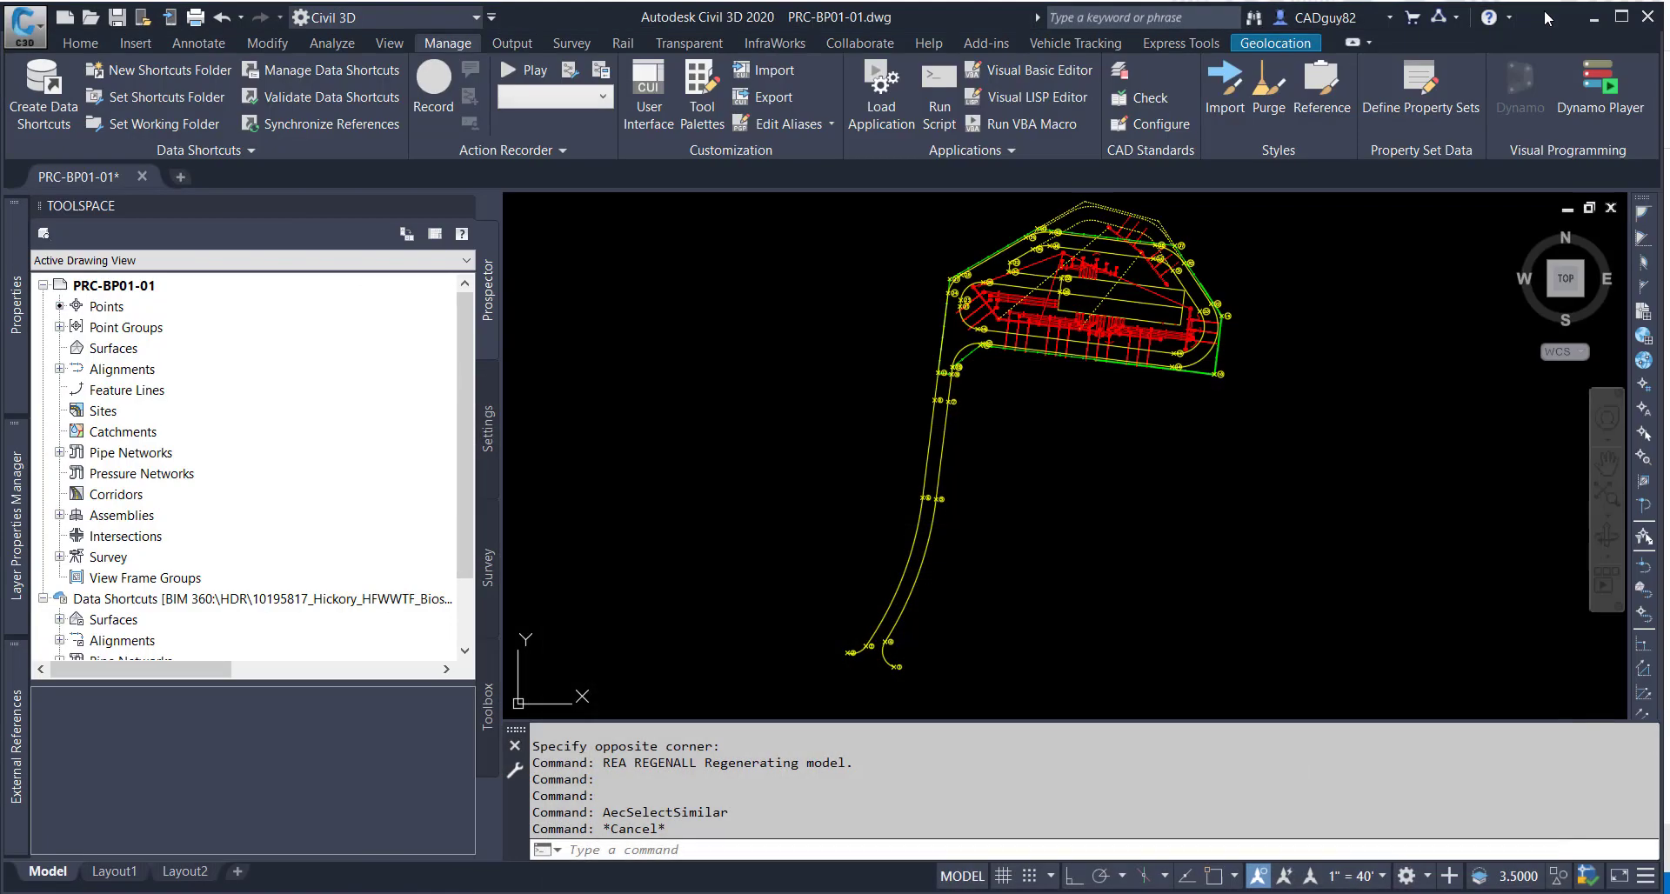
{"action": "left_click", "coordinate": [59, 327]}
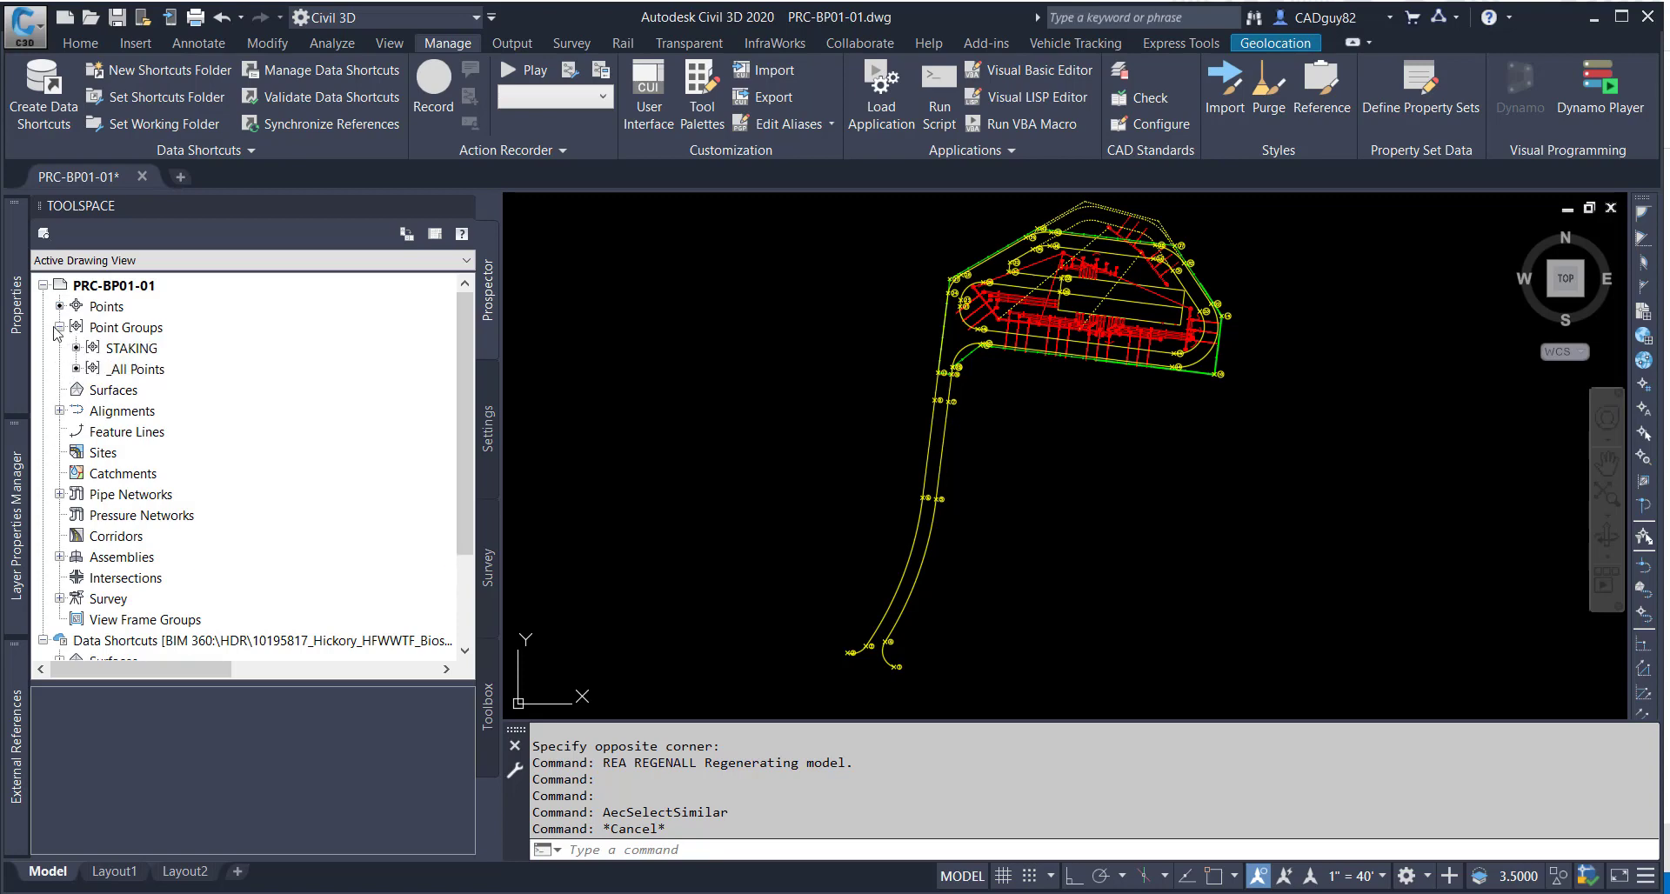
{"action": "left_click", "coordinate": [126, 348]}
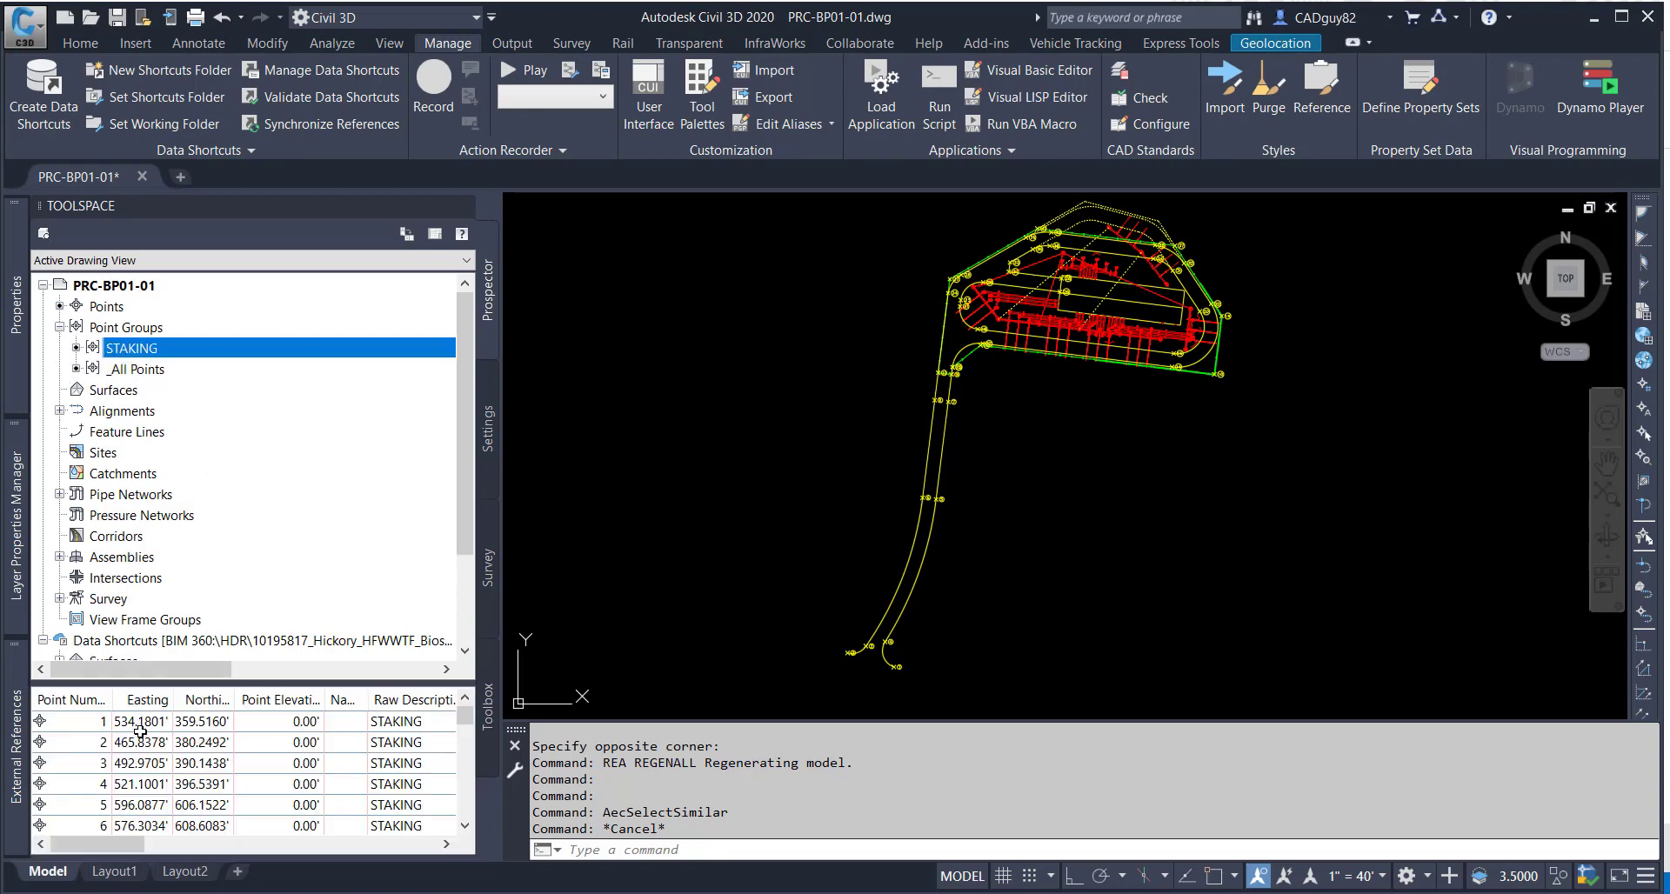
{"action": "left_click", "coordinate": [91, 721]}
{"action": "key", "text": "ctrl+a"}
{"action": "right_click", "coordinate": [94, 730]}
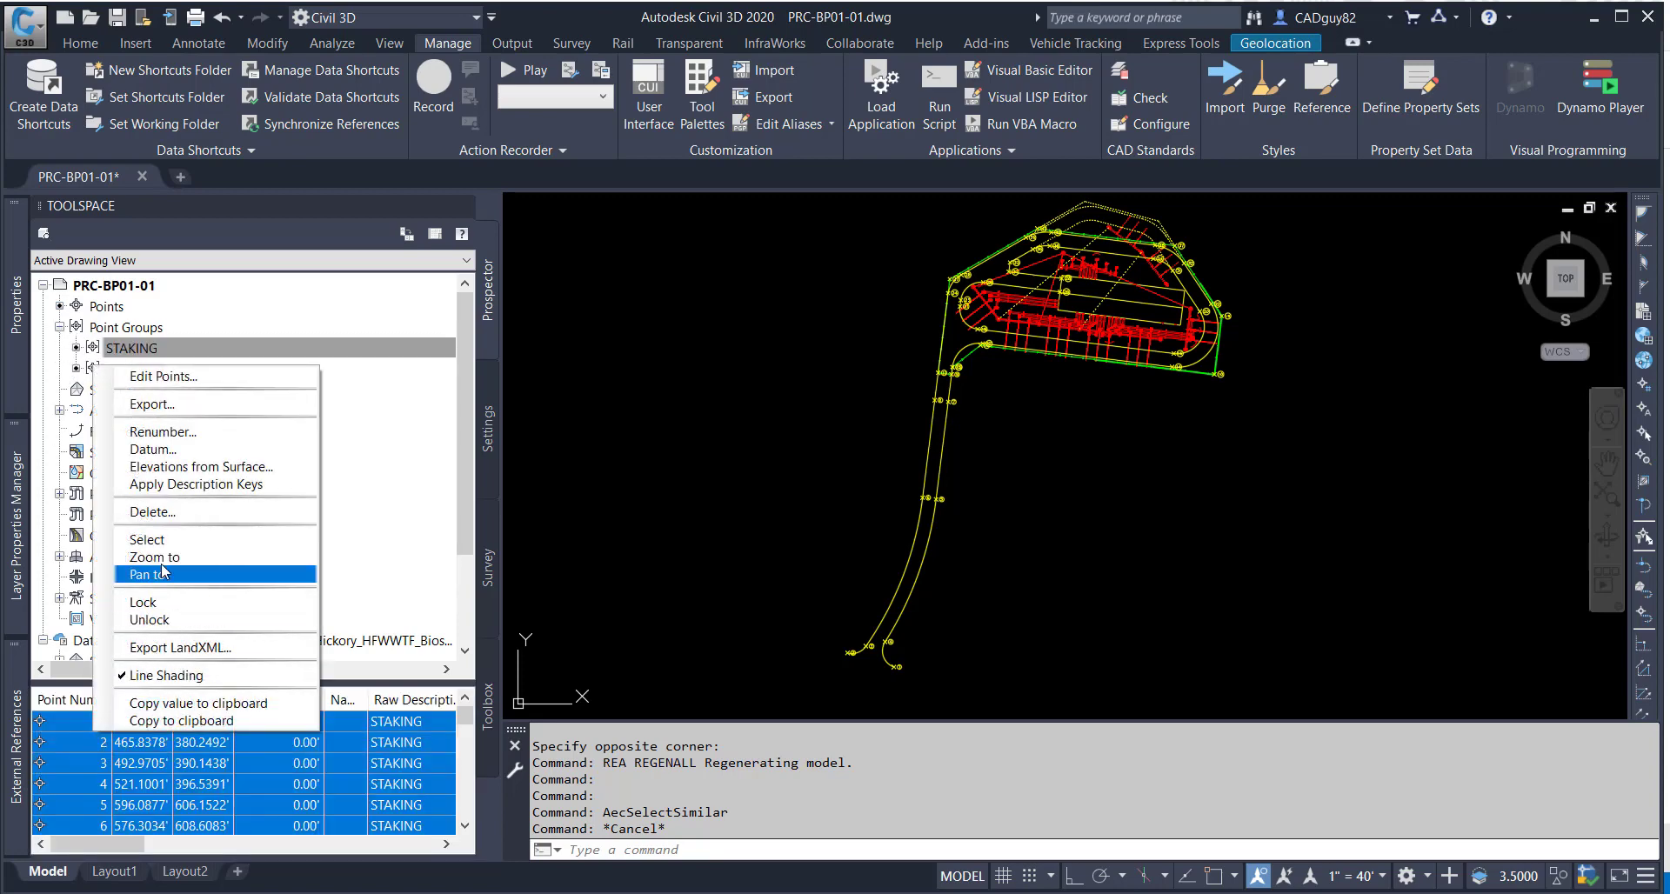
{"action": "left_click", "coordinate": [148, 540]}
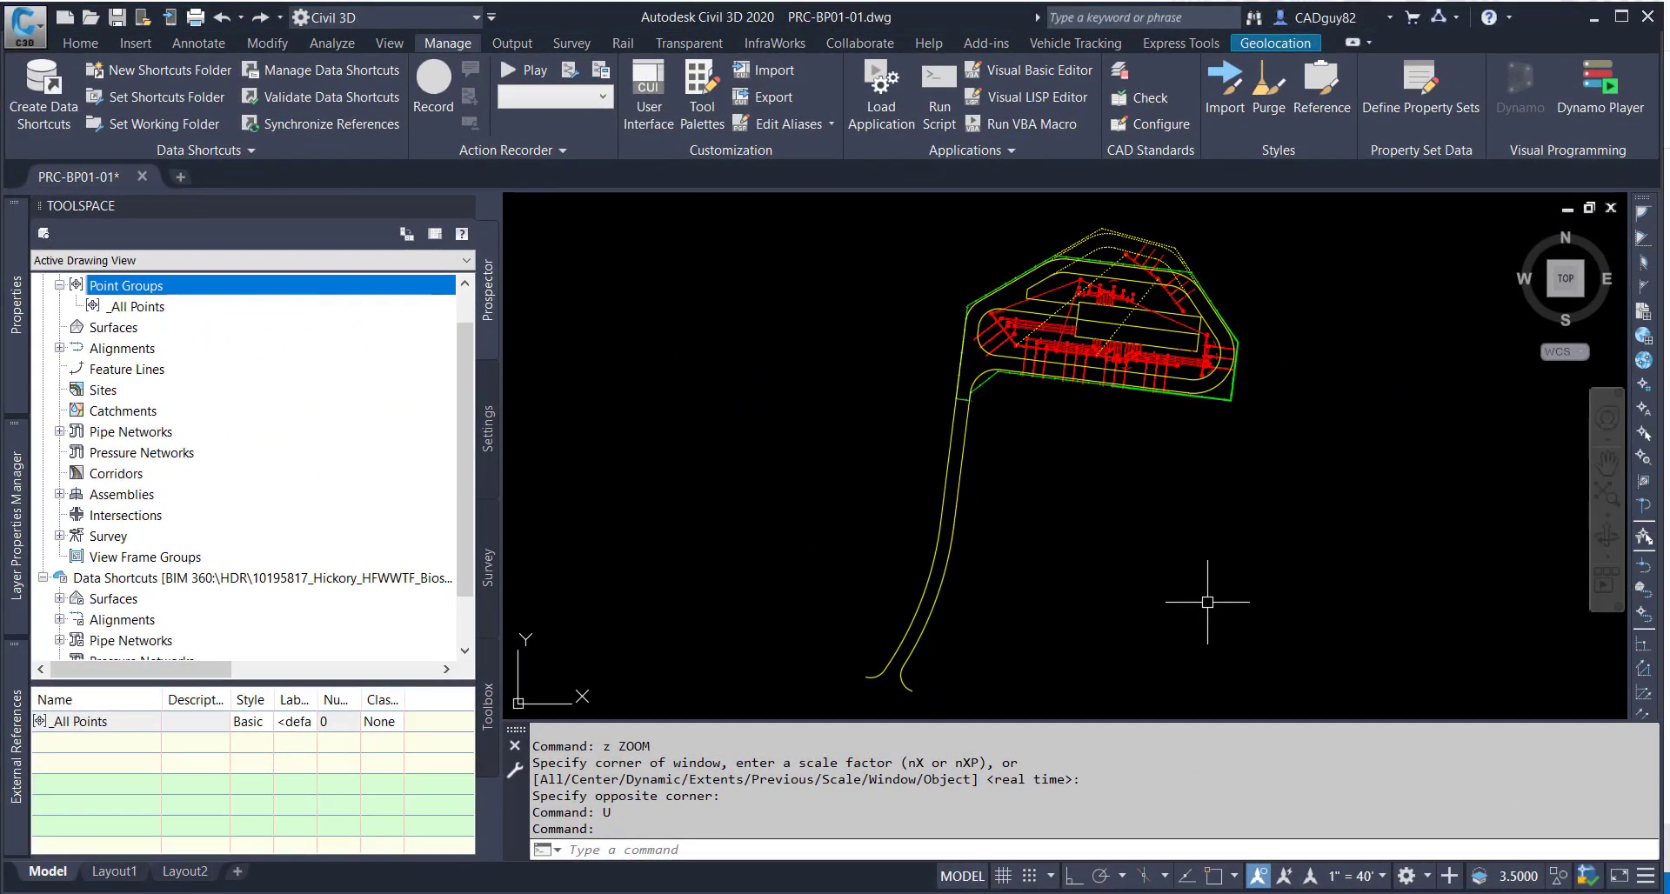
Switch to the StakingPlan_Separated Points graph in Dynamo and move Document.Current toward mid-height between the fence and asphalt branches.
{"action": "middle_click_drag", "start_coordinate": [1206, 602], "coordinate": [1139, 600]}
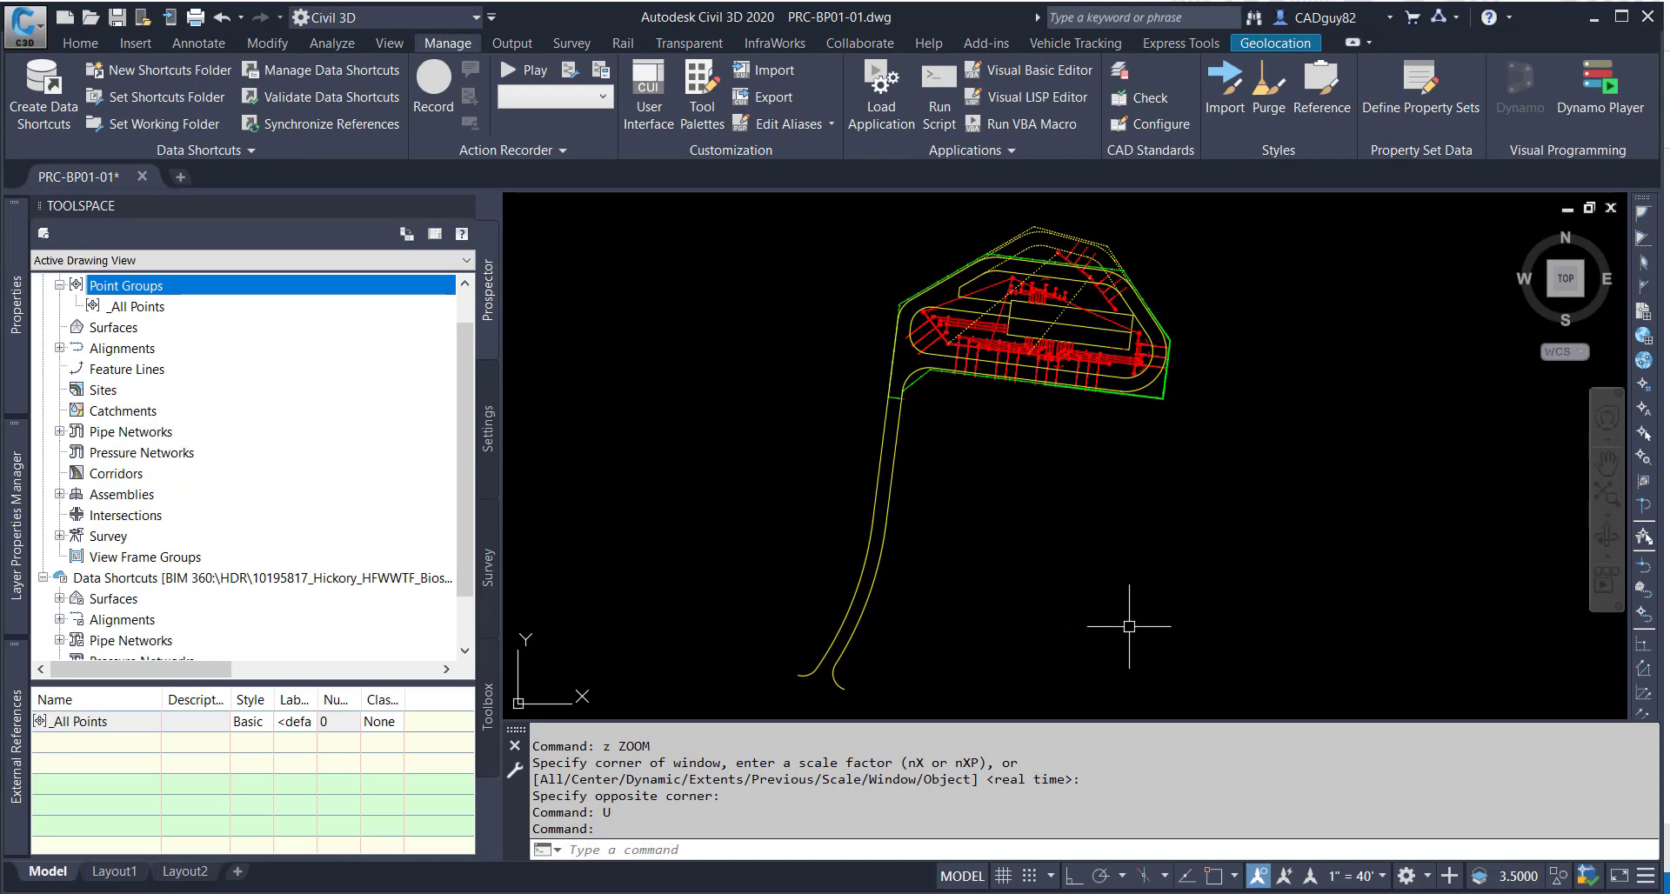
{"action": "mouse_move", "coordinate": [1209, 892]}
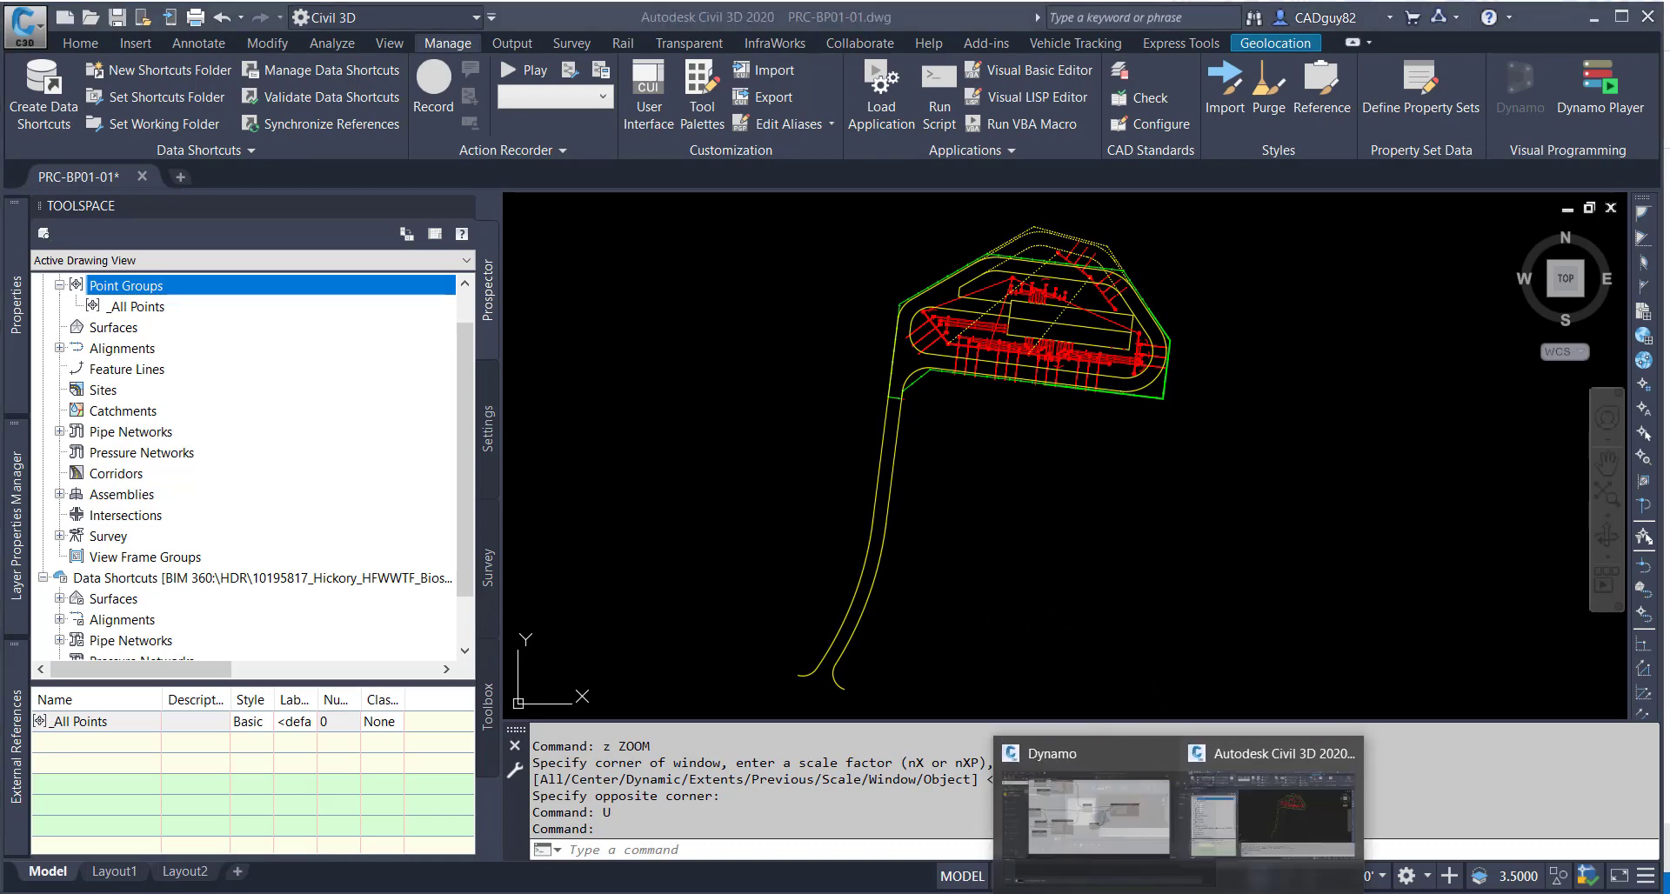
{"action": "left_click", "coordinate": [1124, 801]}
{"action": "scroll", "coordinate": [1483, 616], "scroll_direction": "down", "scroll_amount": 2}
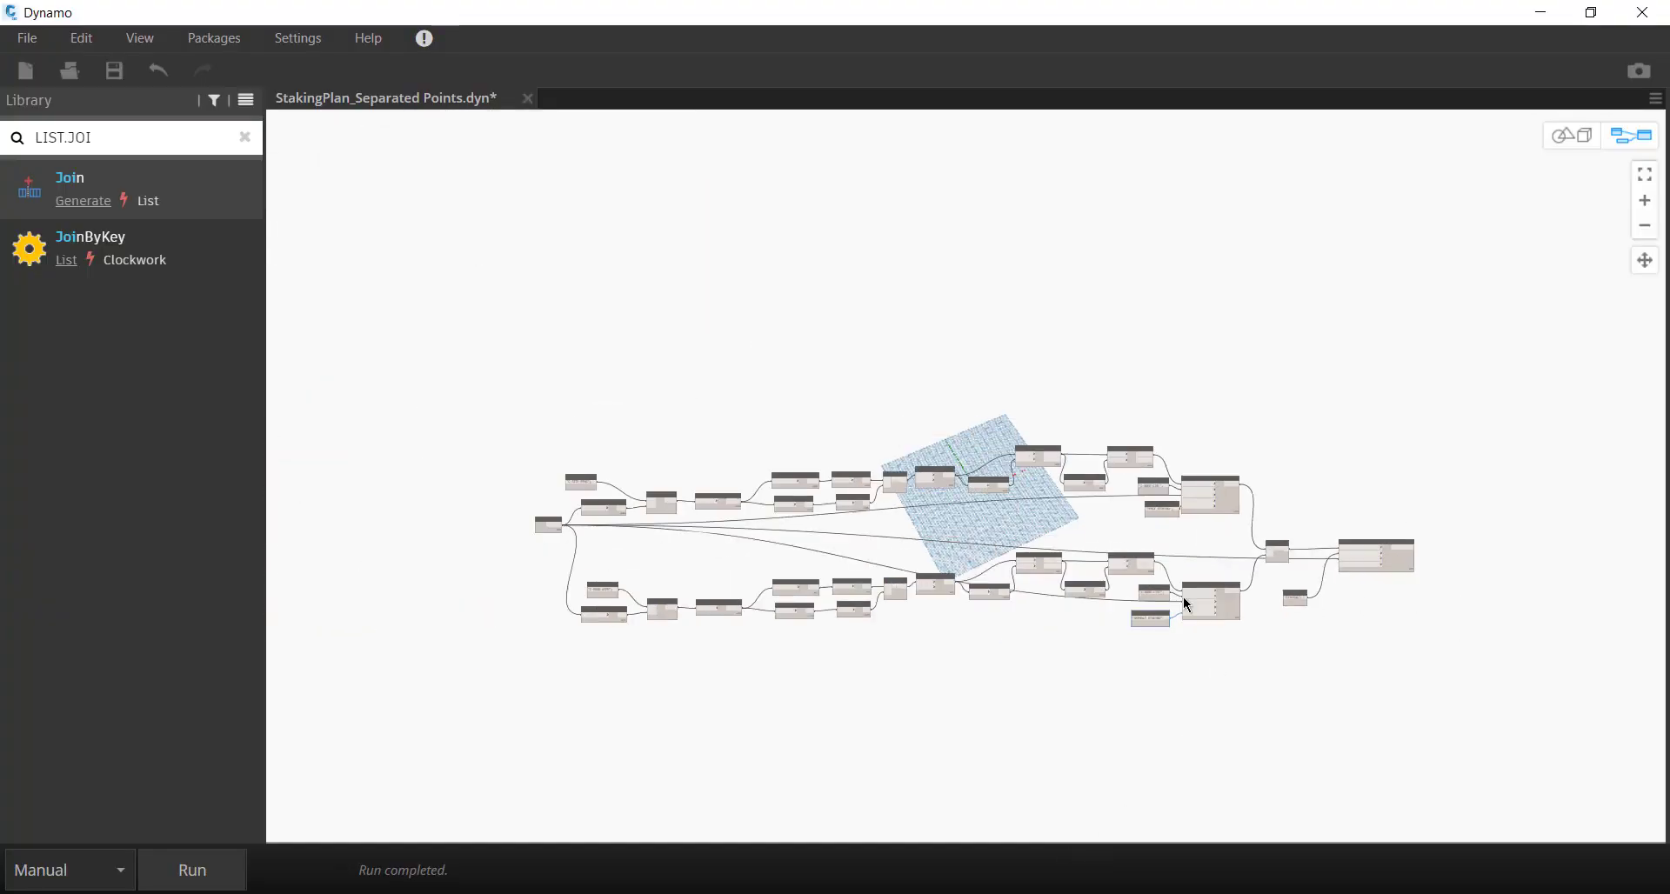
{"action": "scroll", "coordinate": [541, 560], "scroll_direction": "up", "scroll_amount": 4}
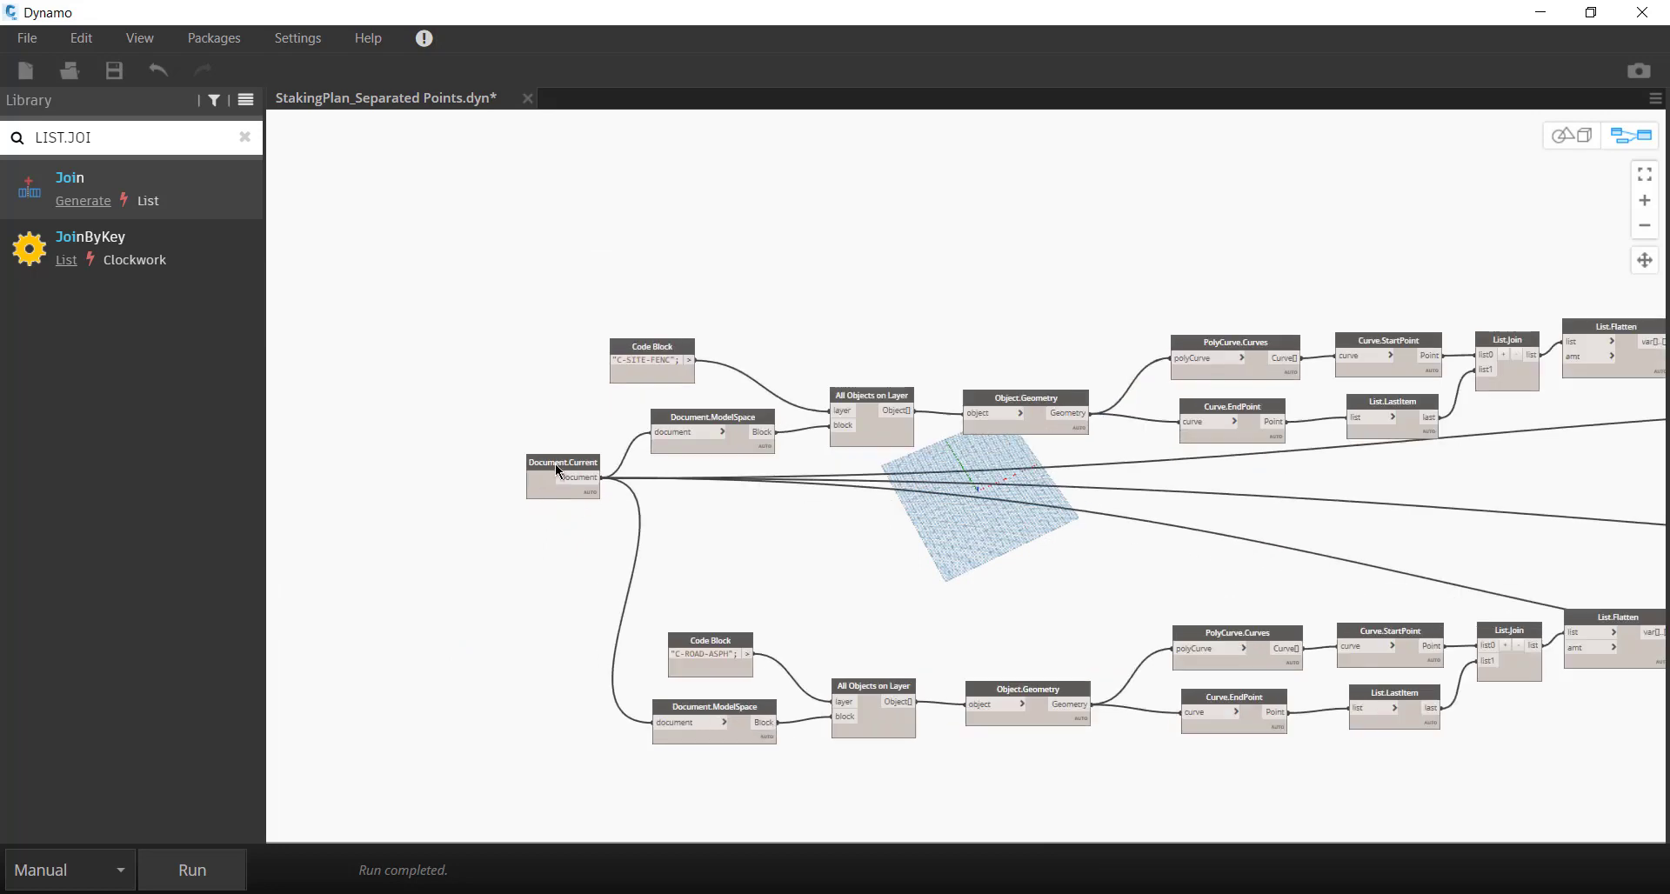
{"action": "left_click_drag", "start_coordinate": [557, 470], "coordinate": [527, 506]}
{"action": "scroll", "coordinate": [525, 503], "scroll_direction": "down", "scroll_amount": 4}
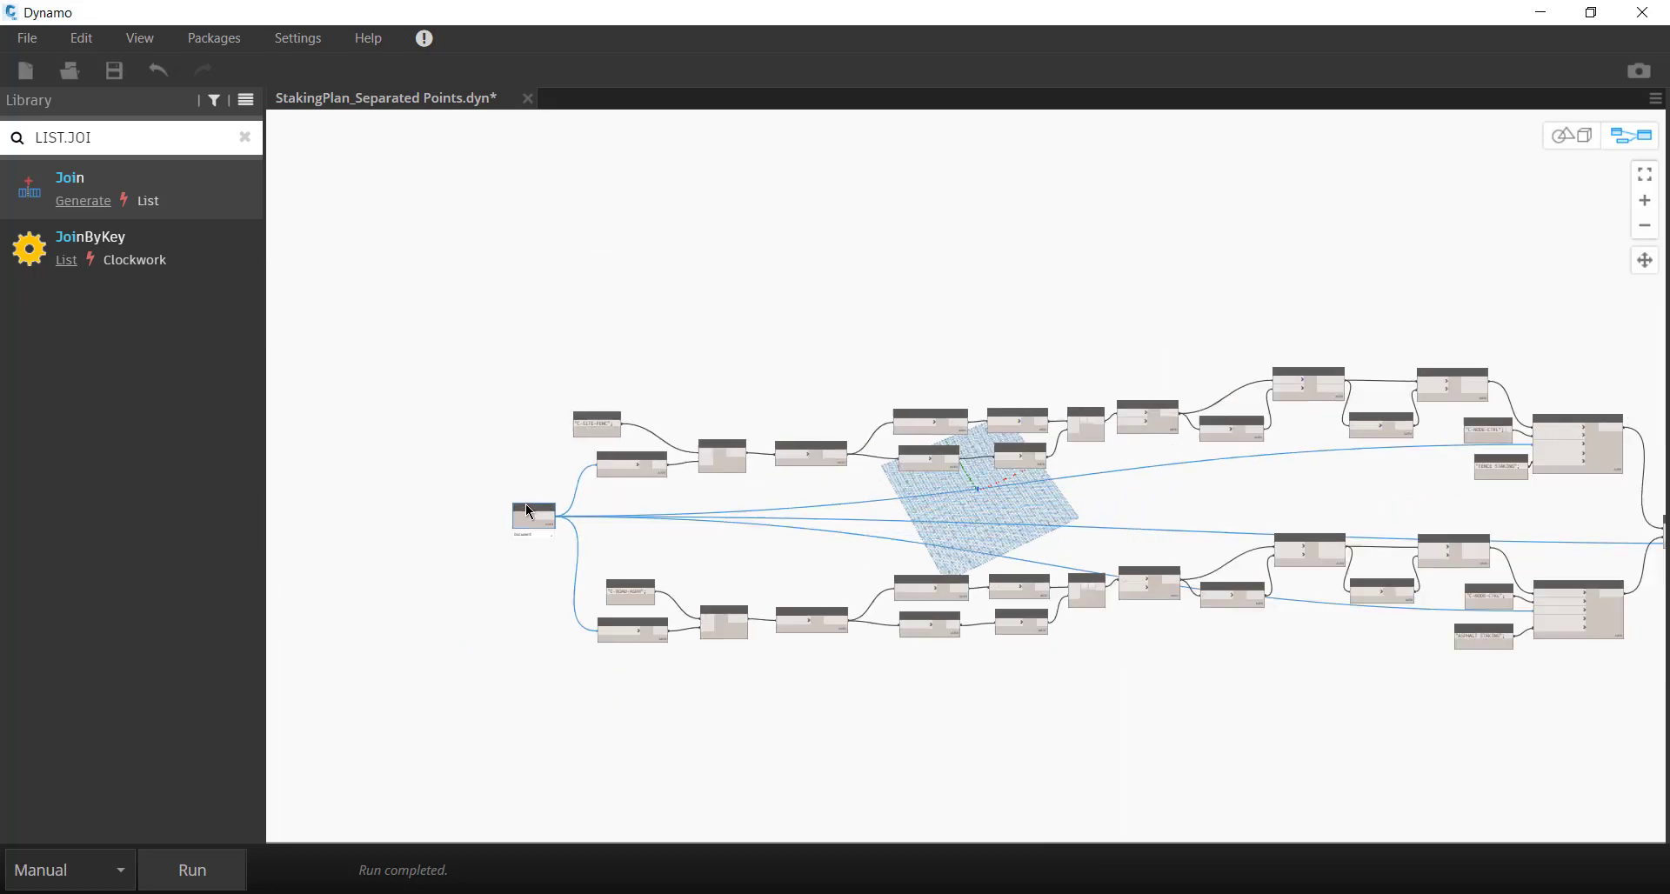
Highlight the fence branch's nodes to inspect the C-SITE-FENC branch, and clear the selection.
{"action": "left_click", "coordinate": [1429, 317]}
{"action": "left_click_drag", "start_coordinate": [1013, 428], "coordinate": [580, 510]}
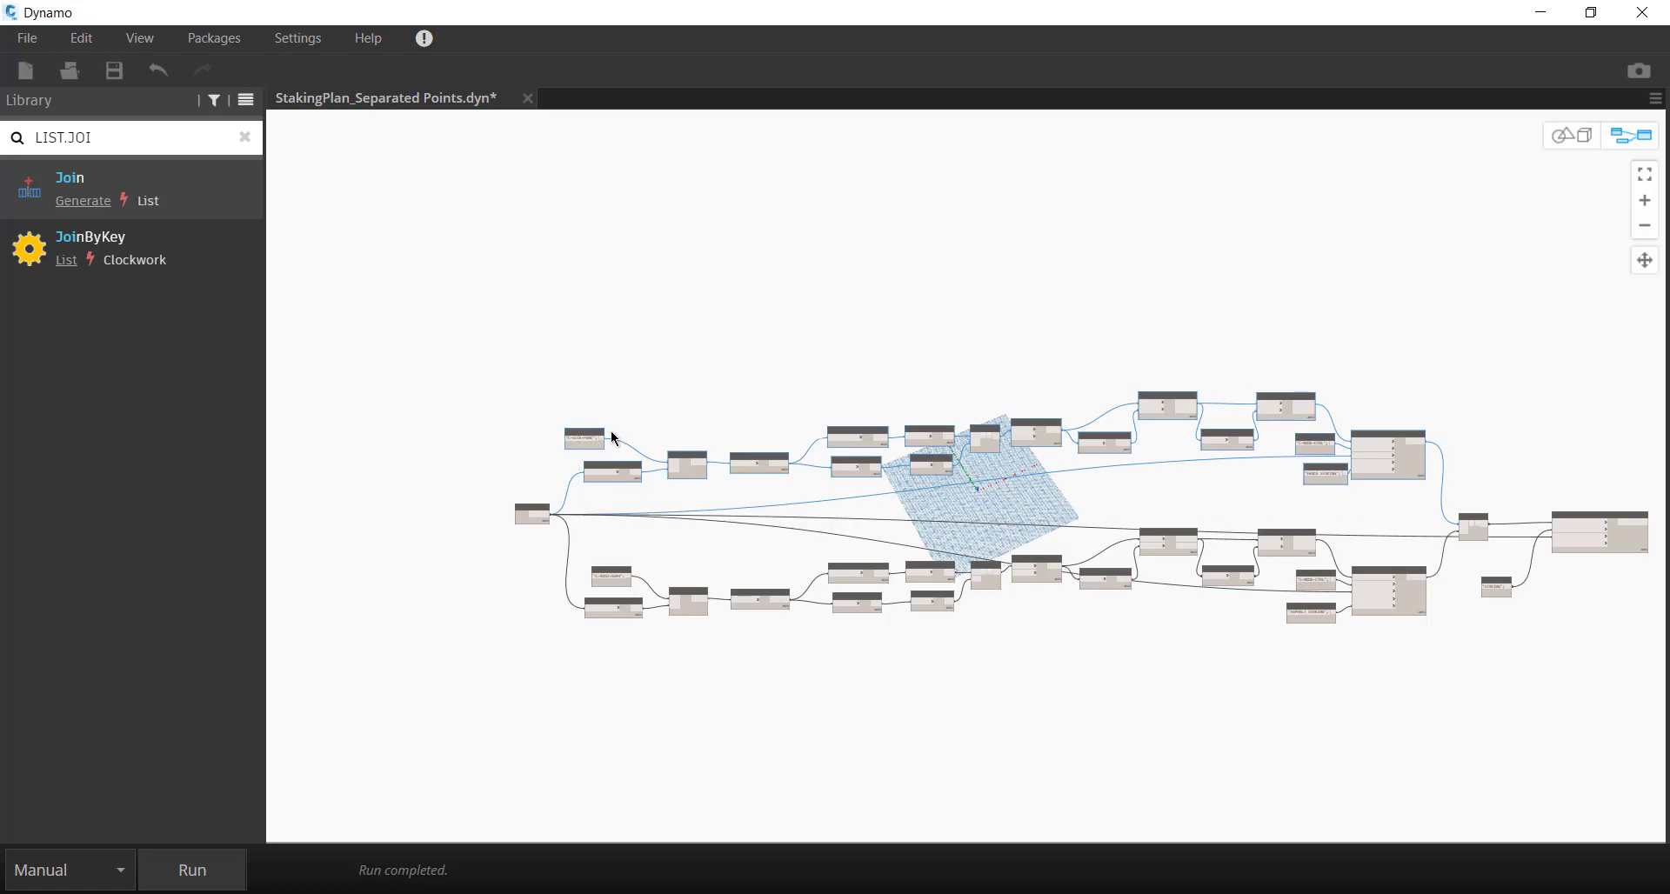
{"action": "scroll", "coordinate": [615, 439], "scroll_direction": "up", "scroll_amount": 4}
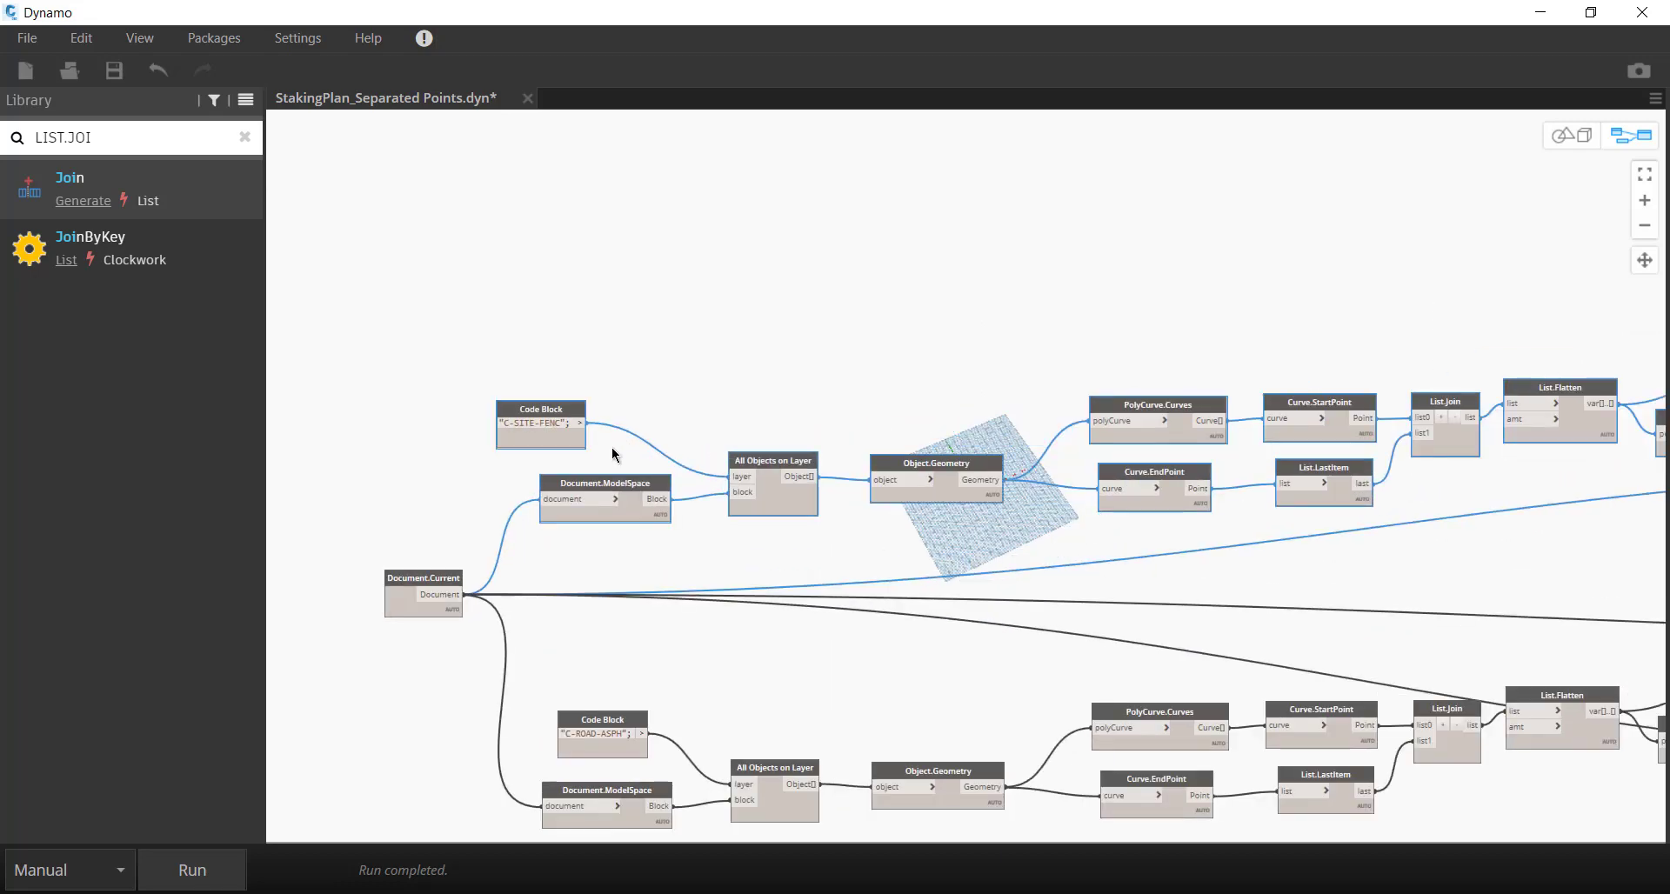
{"action": "middle_click_drag", "start_coordinate": [772, 596], "coordinate": [734, 421]}
{"action": "left_click", "coordinate": [670, 471]}
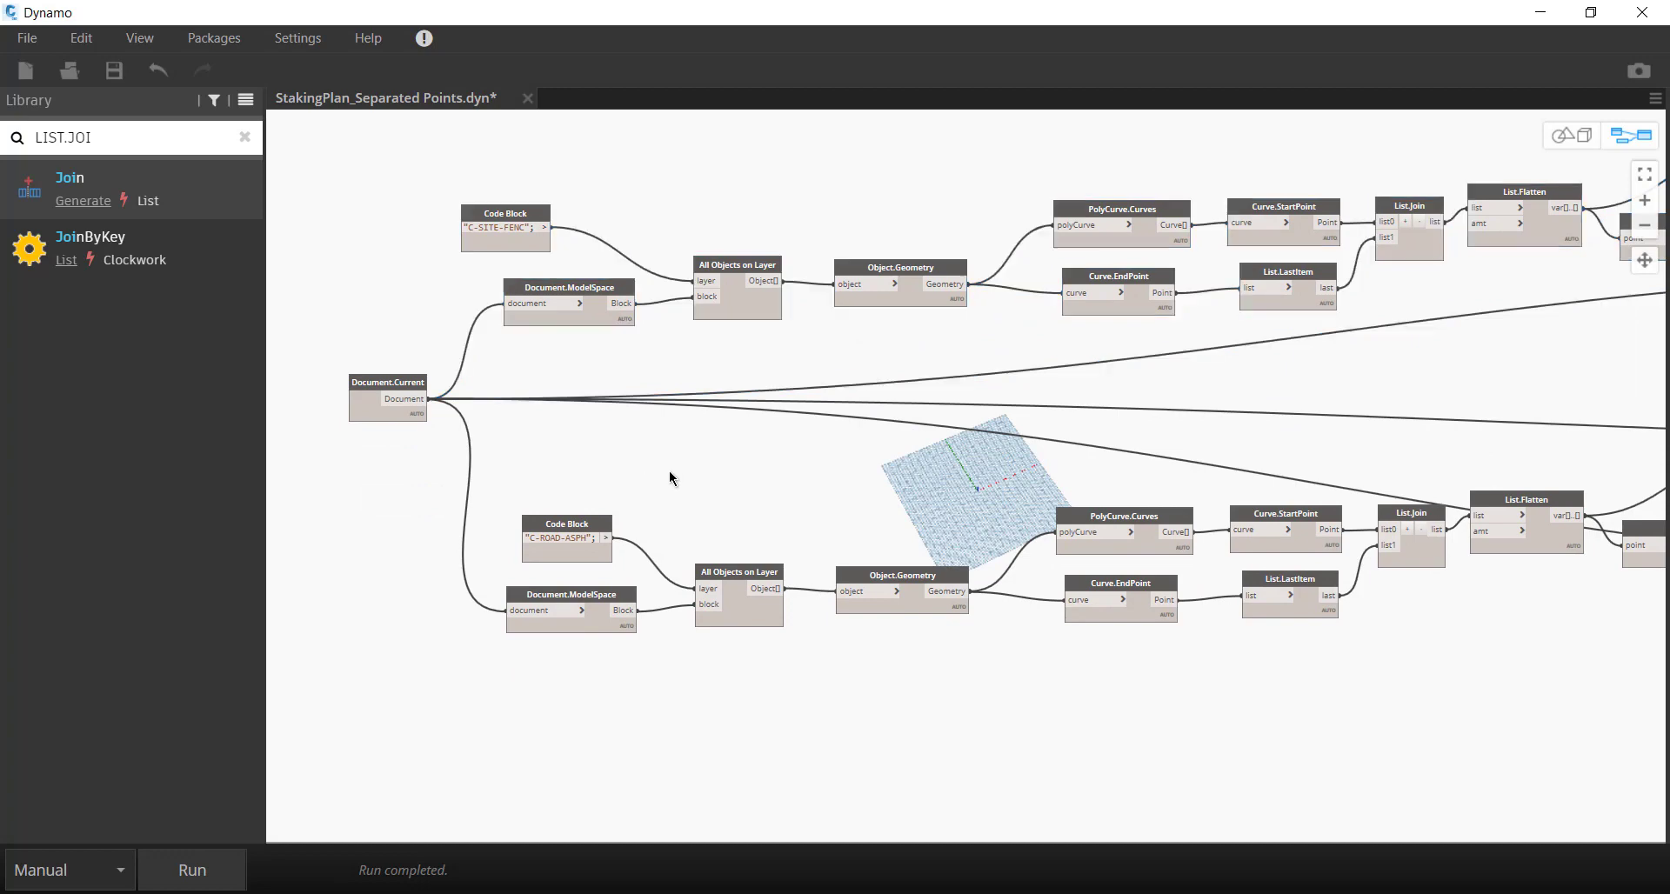
Compare the fence and asphalt branches through to the FENCE STAKING and ASPHALT STAKING code blocks feeding rawDescription.
{"action": "mouse_move", "coordinate": [590, 630]}
{"action": "middle_click_drag", "start_coordinate": [1357, 680], "coordinate": [906, 678]}
{"action": "middle_click_drag", "start_coordinate": [1557, 707], "coordinate": [872, 708]}
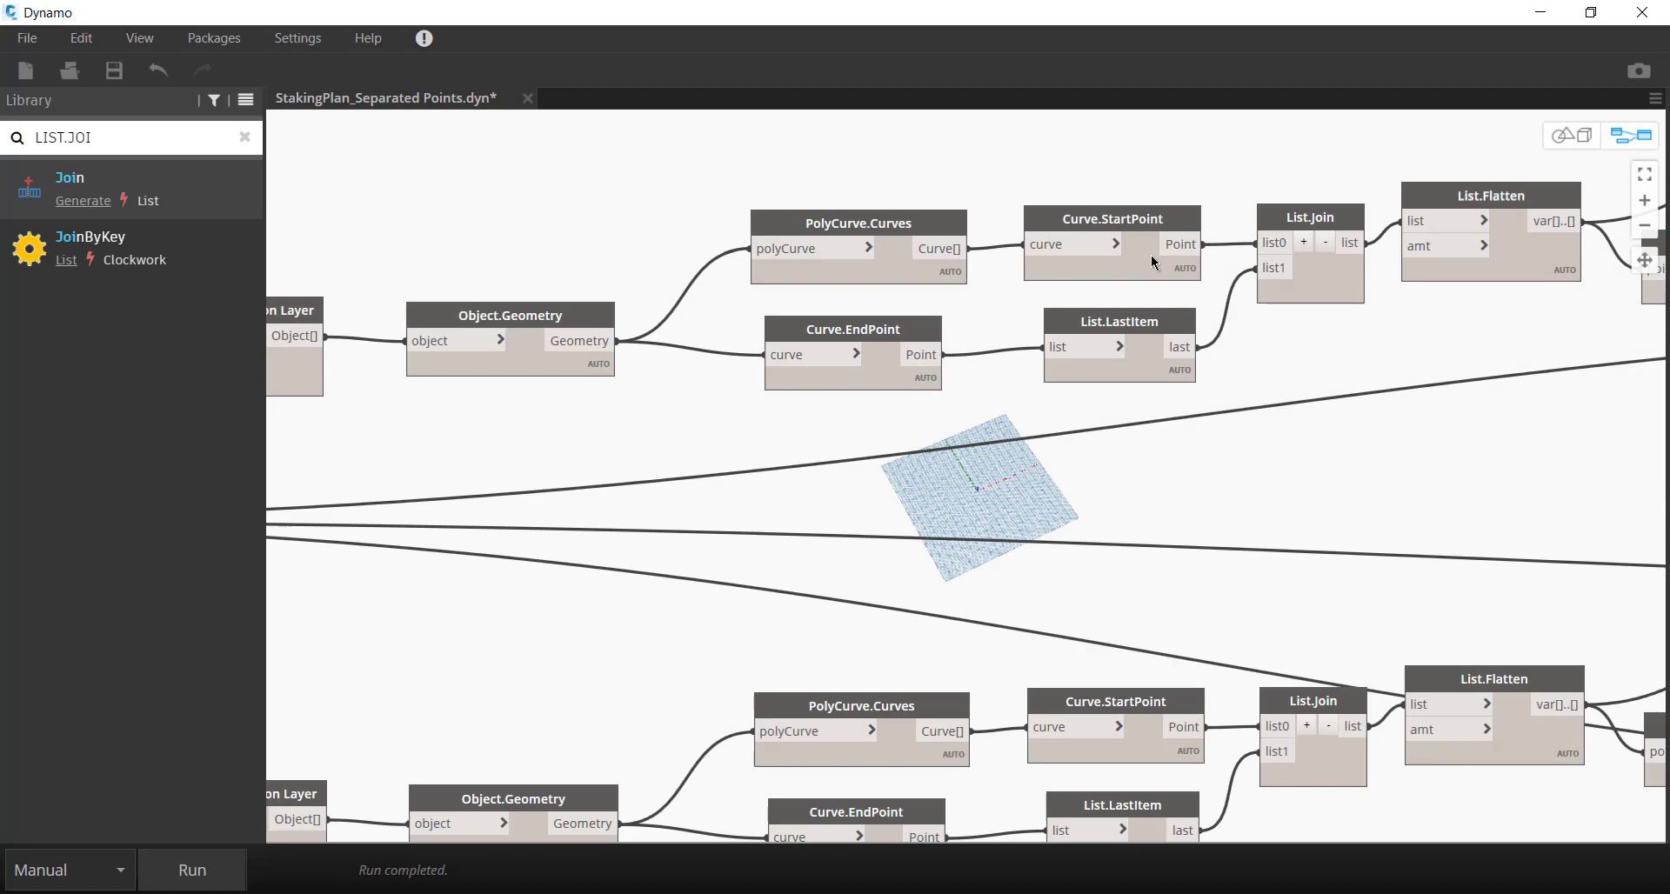
{"action": "scroll", "coordinate": [1153, 258], "scroll_direction": "down", "scroll_amount": 5}
{"action": "scroll", "coordinate": [531, 243], "scroll_direction": "up", "scroll_amount": 1}
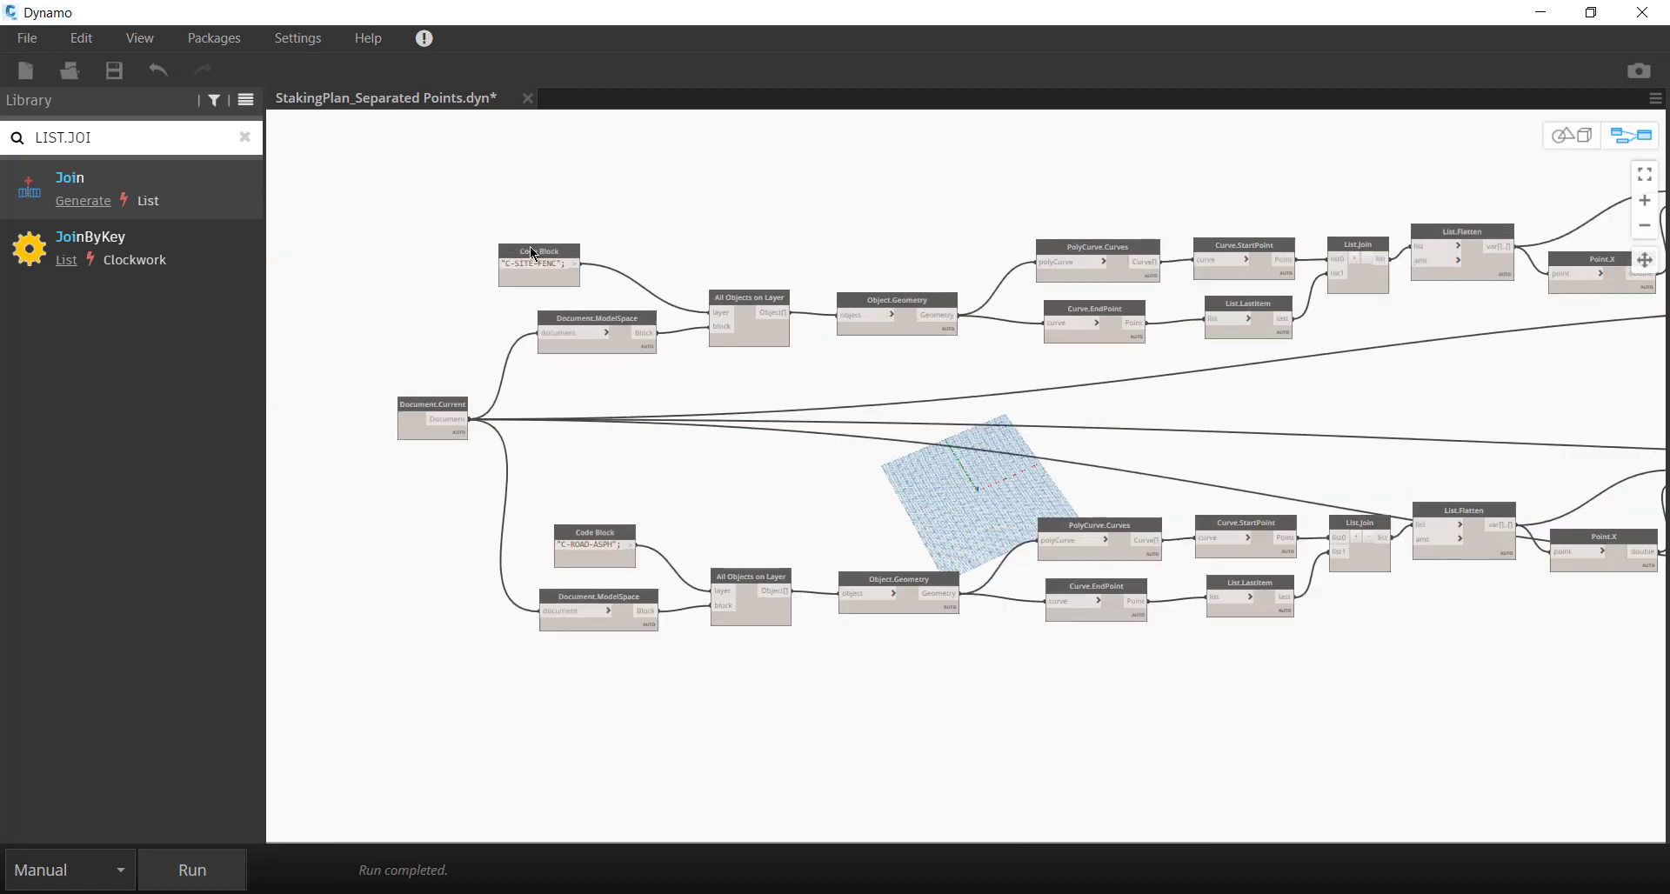
{"action": "middle_click_drag", "start_coordinate": [1449, 388], "coordinate": [541, 386]}
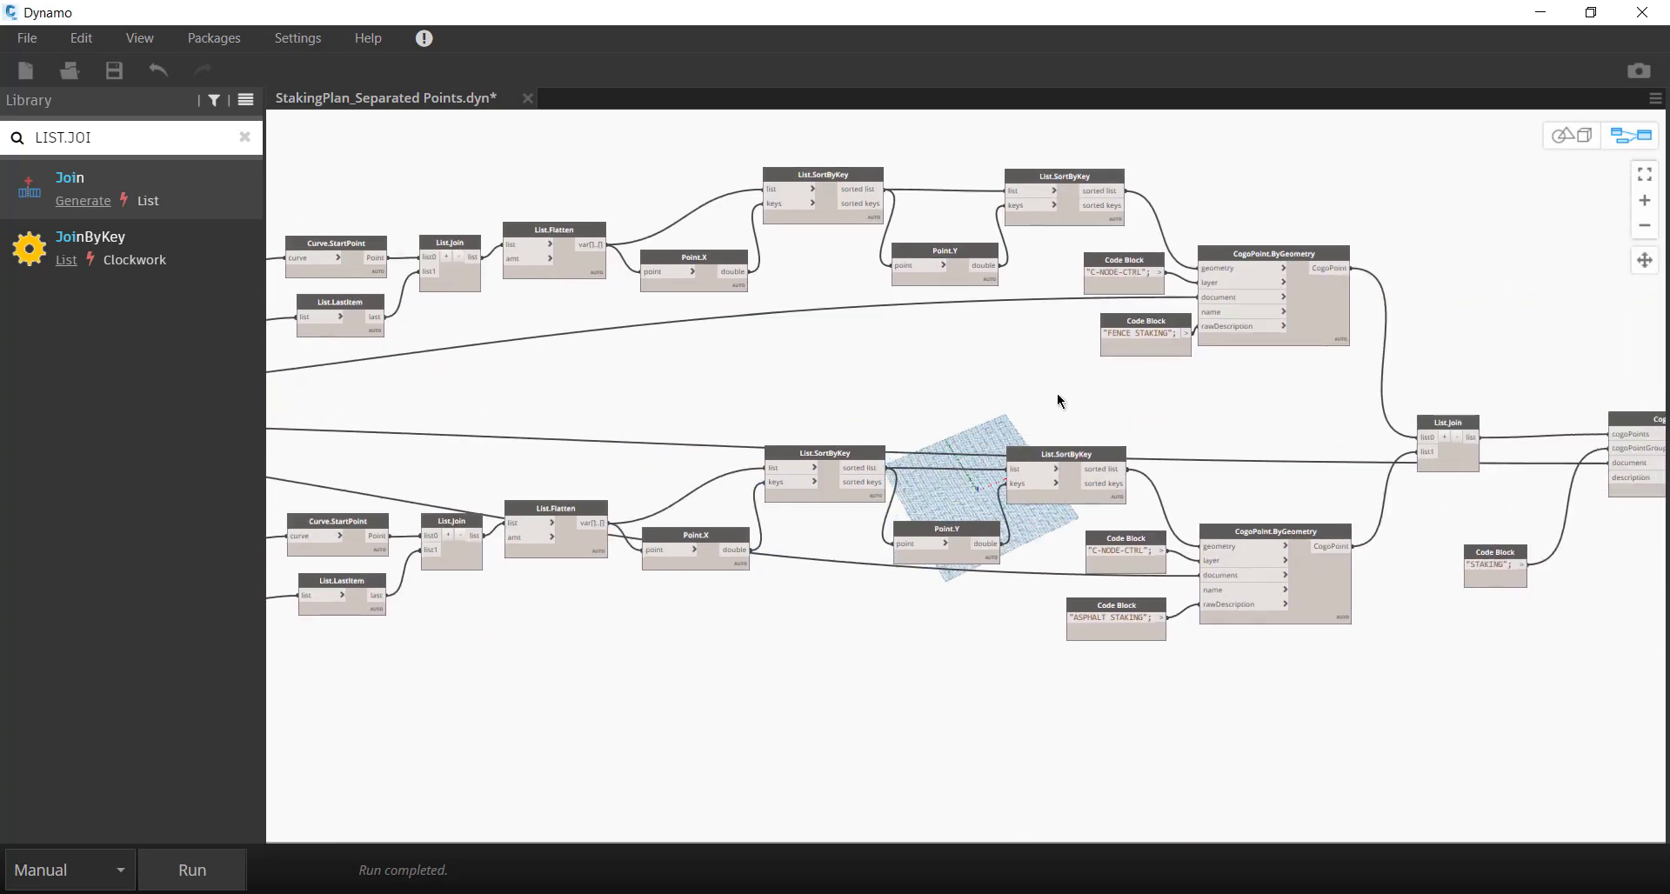
{"action": "scroll", "coordinate": [1198, 348], "scroll_direction": "up", "scroll_amount": 3}
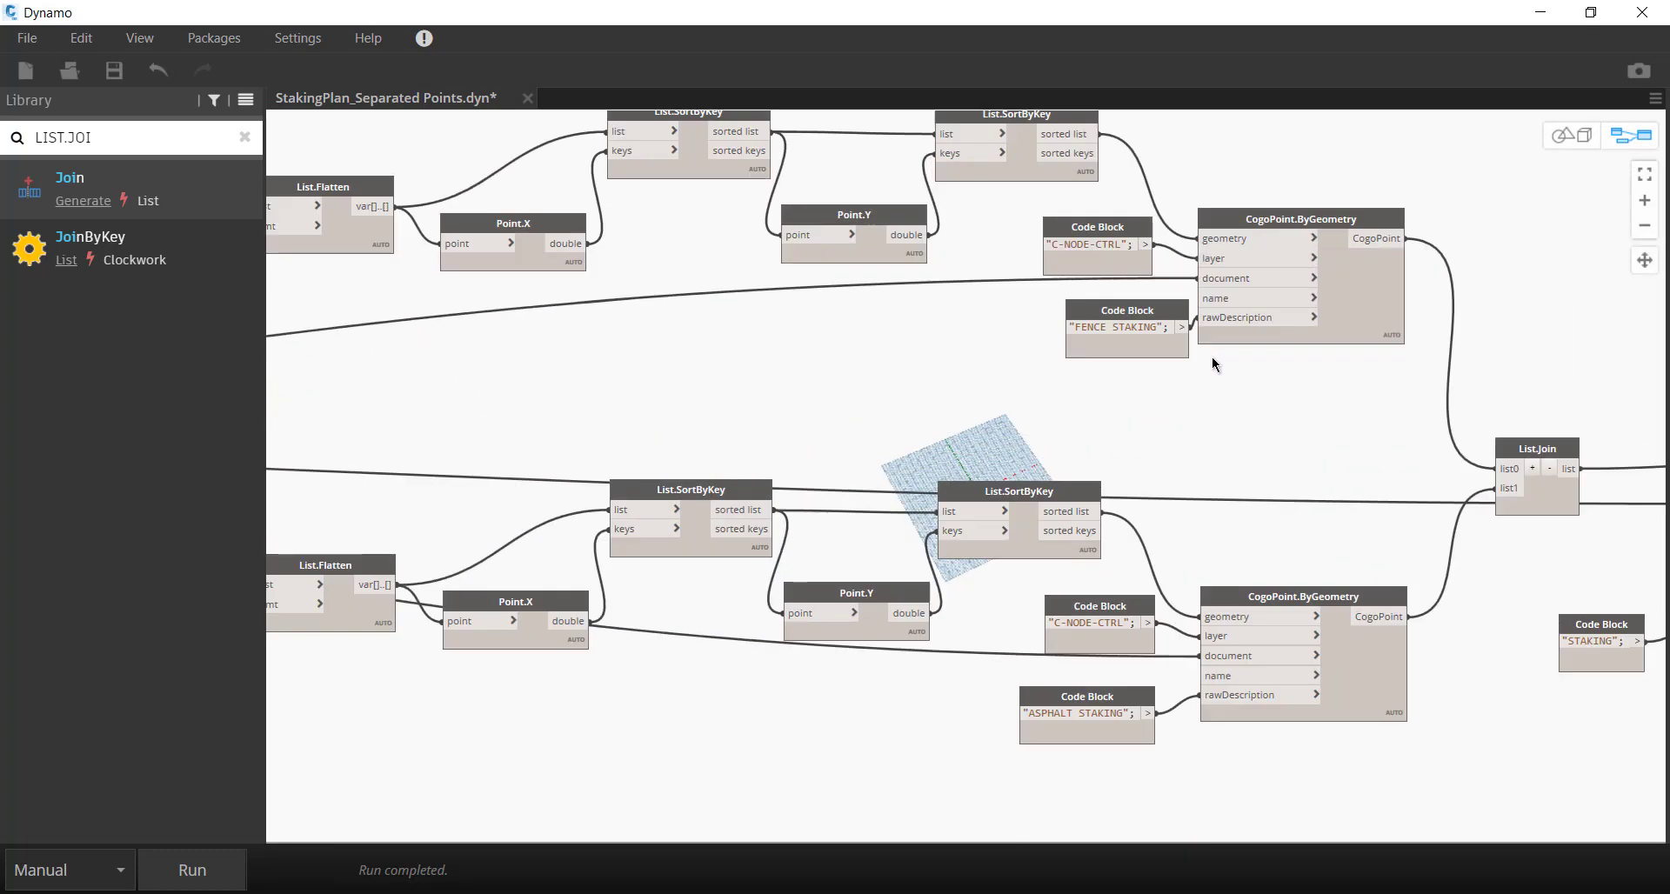
{"action": "middle_click_drag", "start_coordinate": [1239, 482], "coordinate": [1198, 242]}
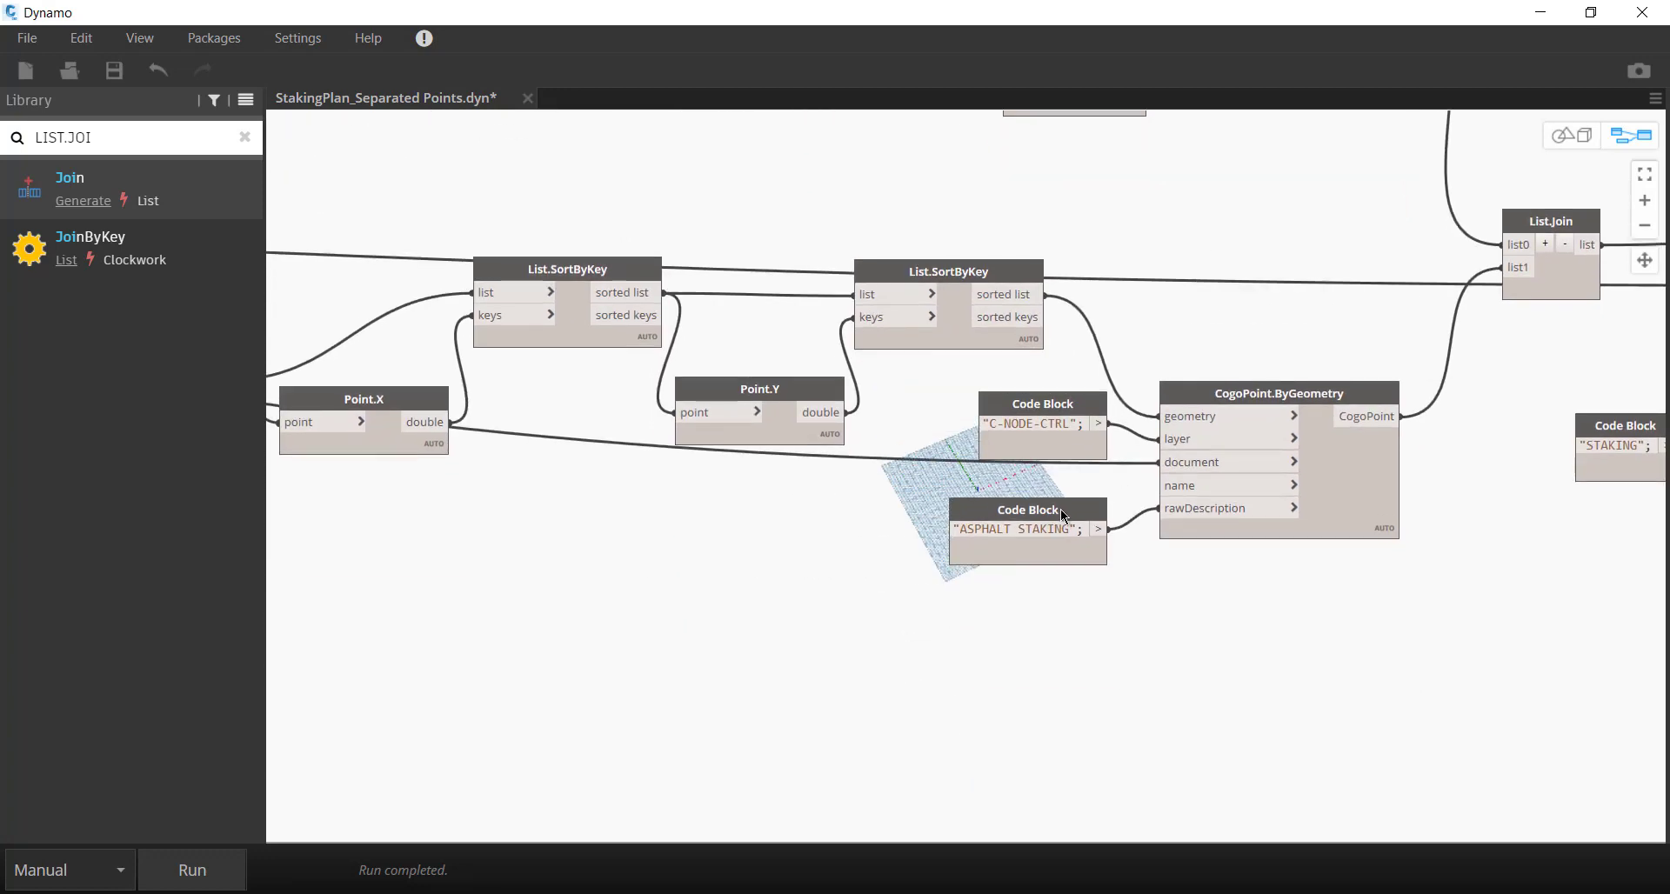
{"action": "left_click", "coordinate": [1043, 530]}
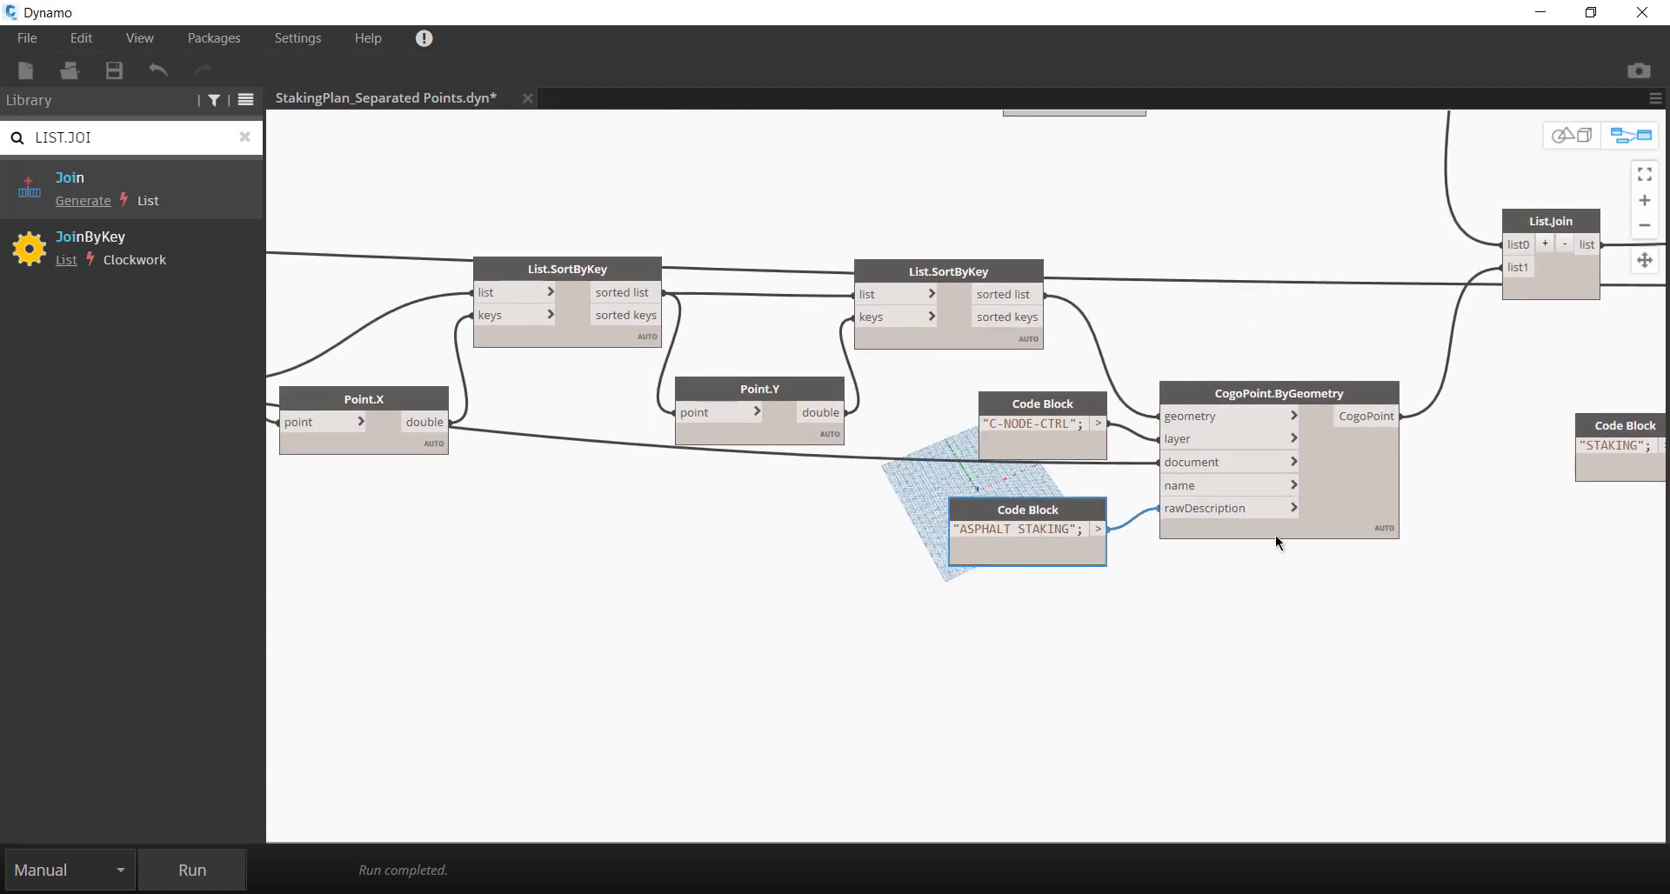
Examine how List.Join combines both CogoPoint outputs, and check its preview and that of CogoPointGroup.ByCogoPoints.
{"action": "middle_click_drag", "start_coordinate": [1501, 595], "coordinate": [847, 776]}
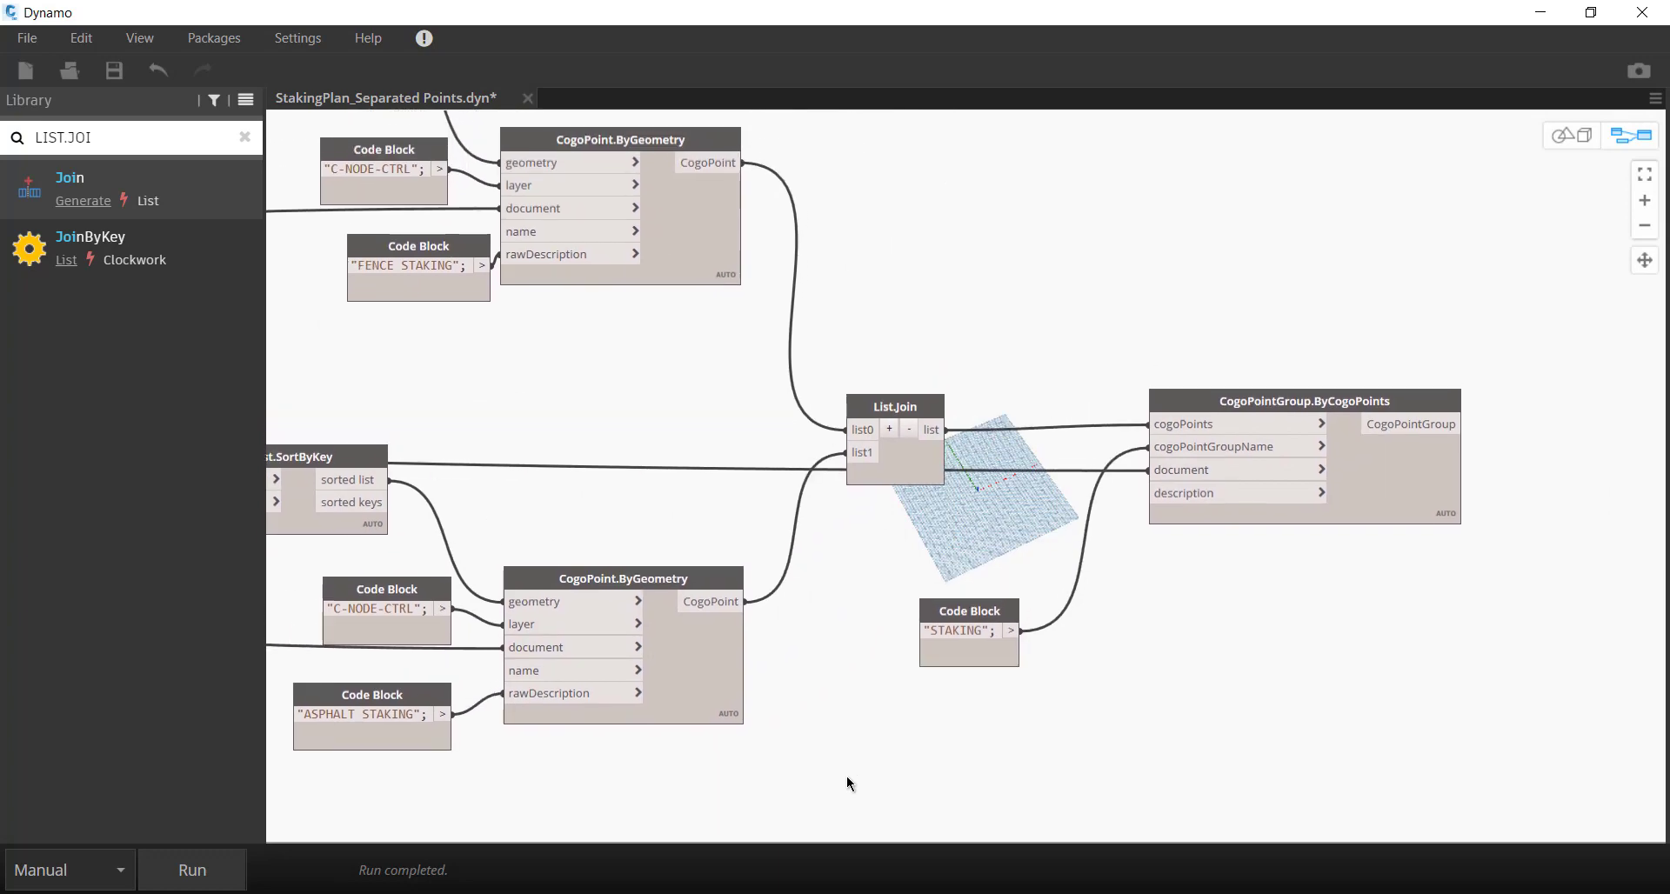
{"action": "scroll", "coordinate": [831, 761], "scroll_direction": "down", "scroll_amount": 2}
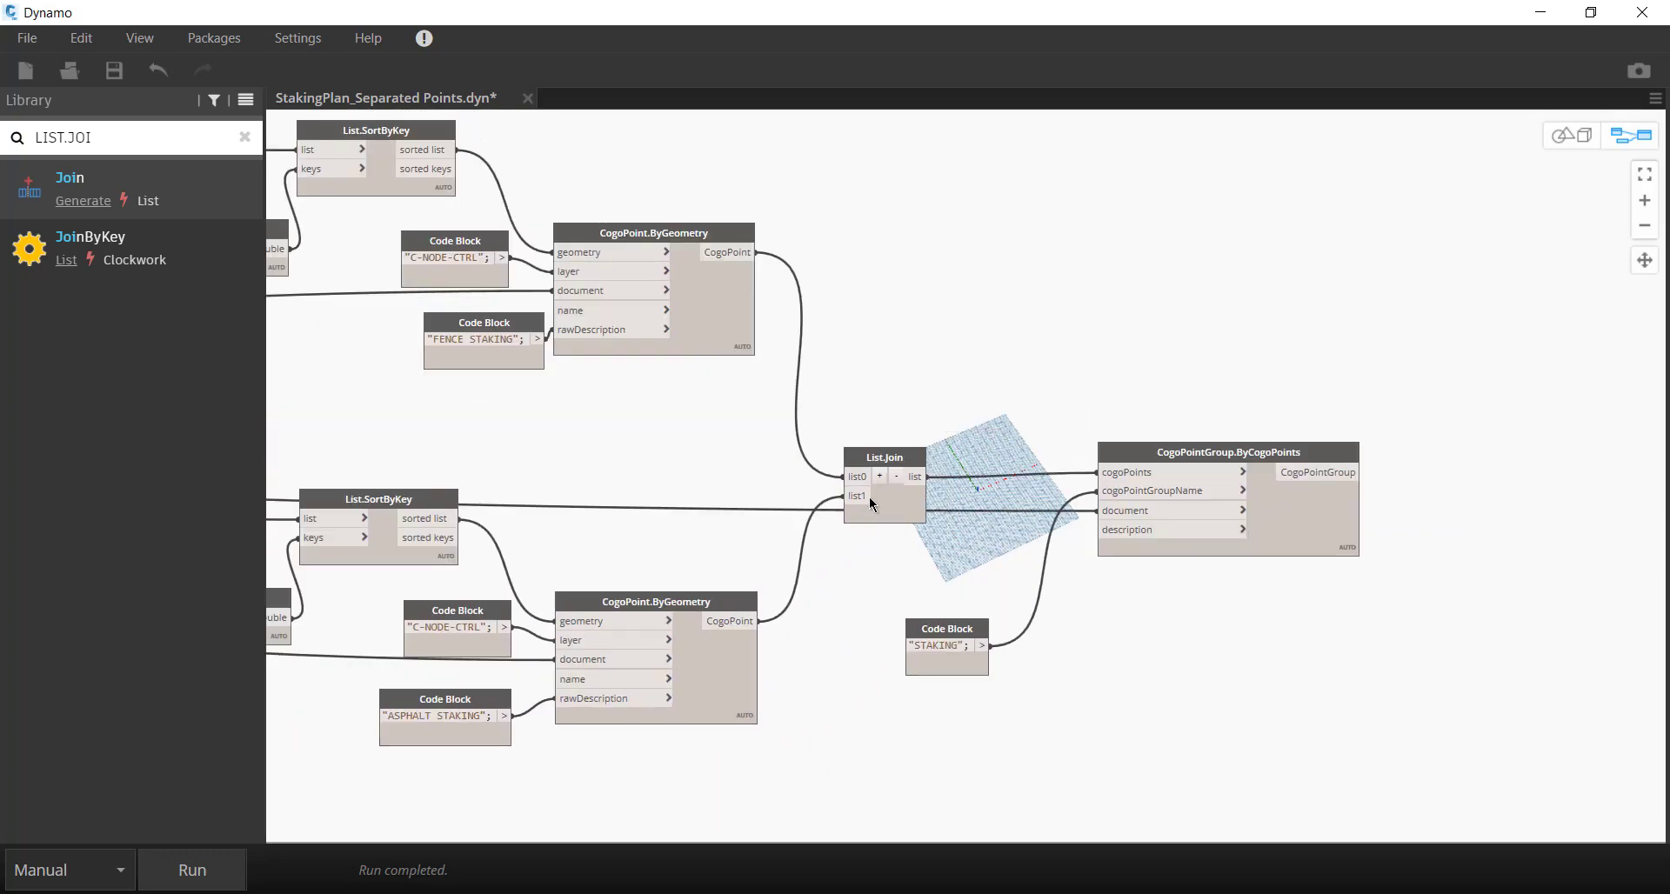
{"action": "mouse_move", "coordinate": [913, 539]}
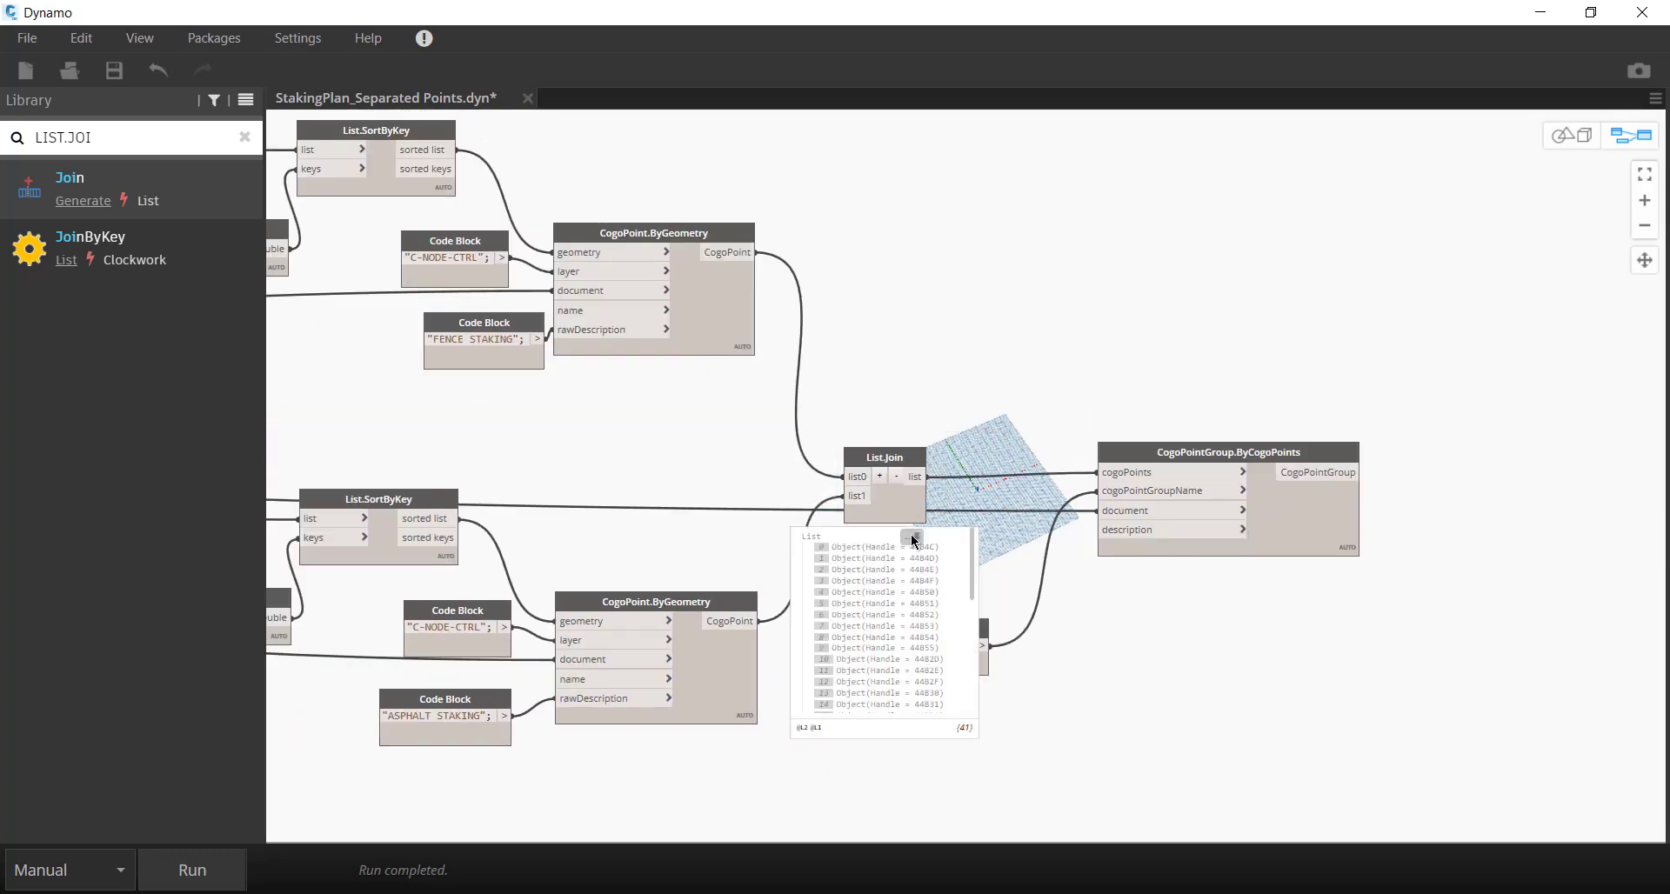
{"action": "mouse_move", "coordinate": [1298, 550]}
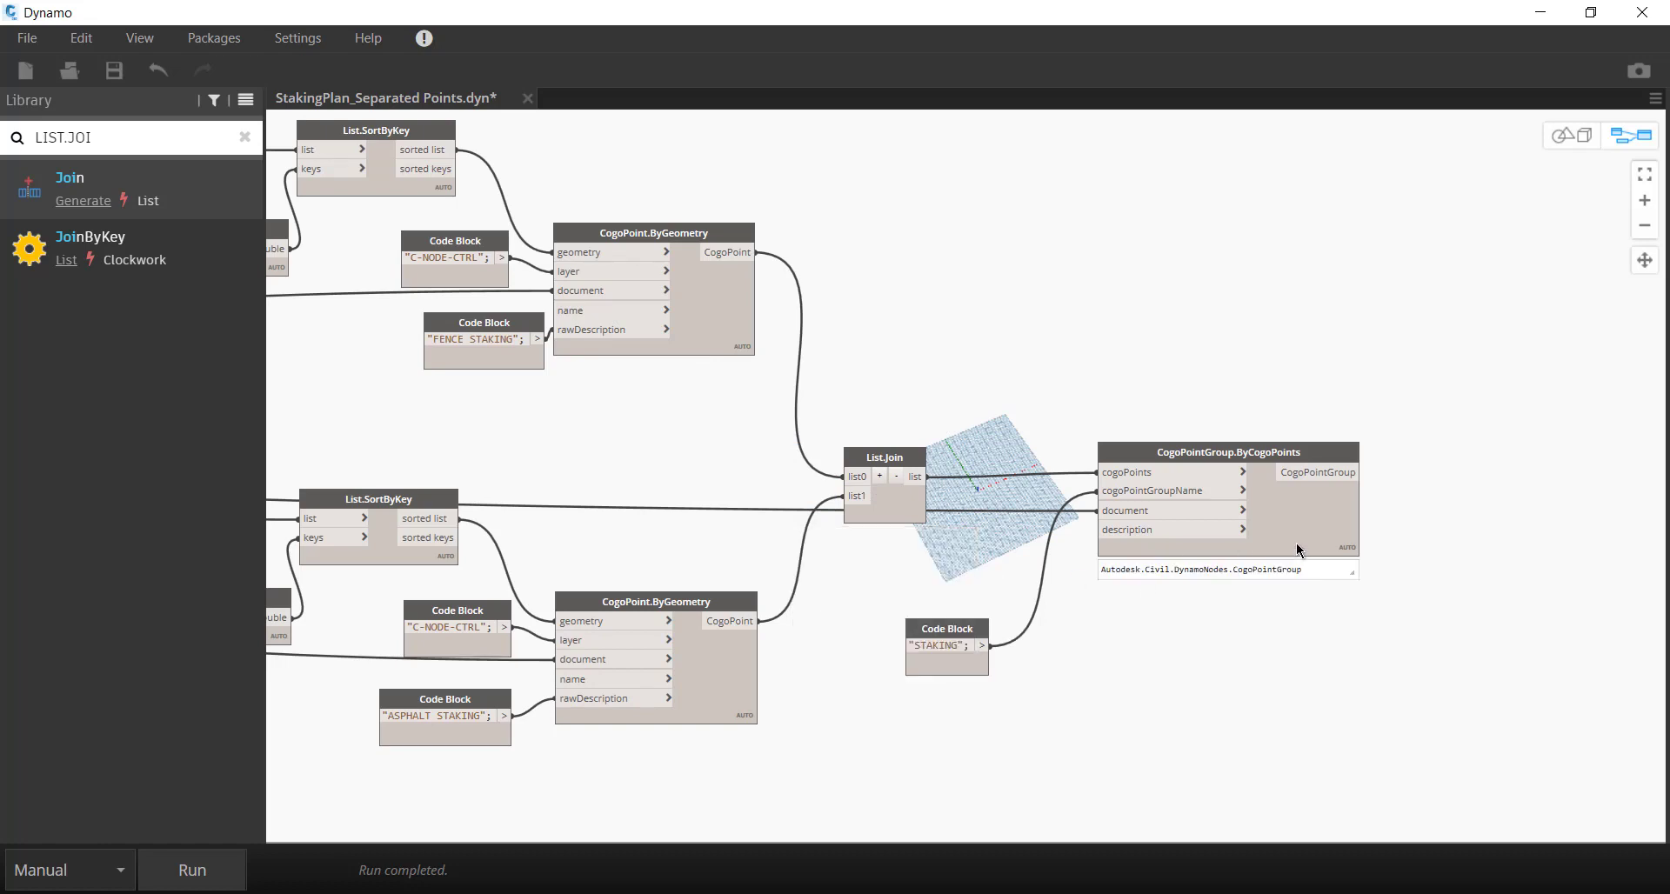
{"action": "mouse_move", "coordinate": [934, 645]}
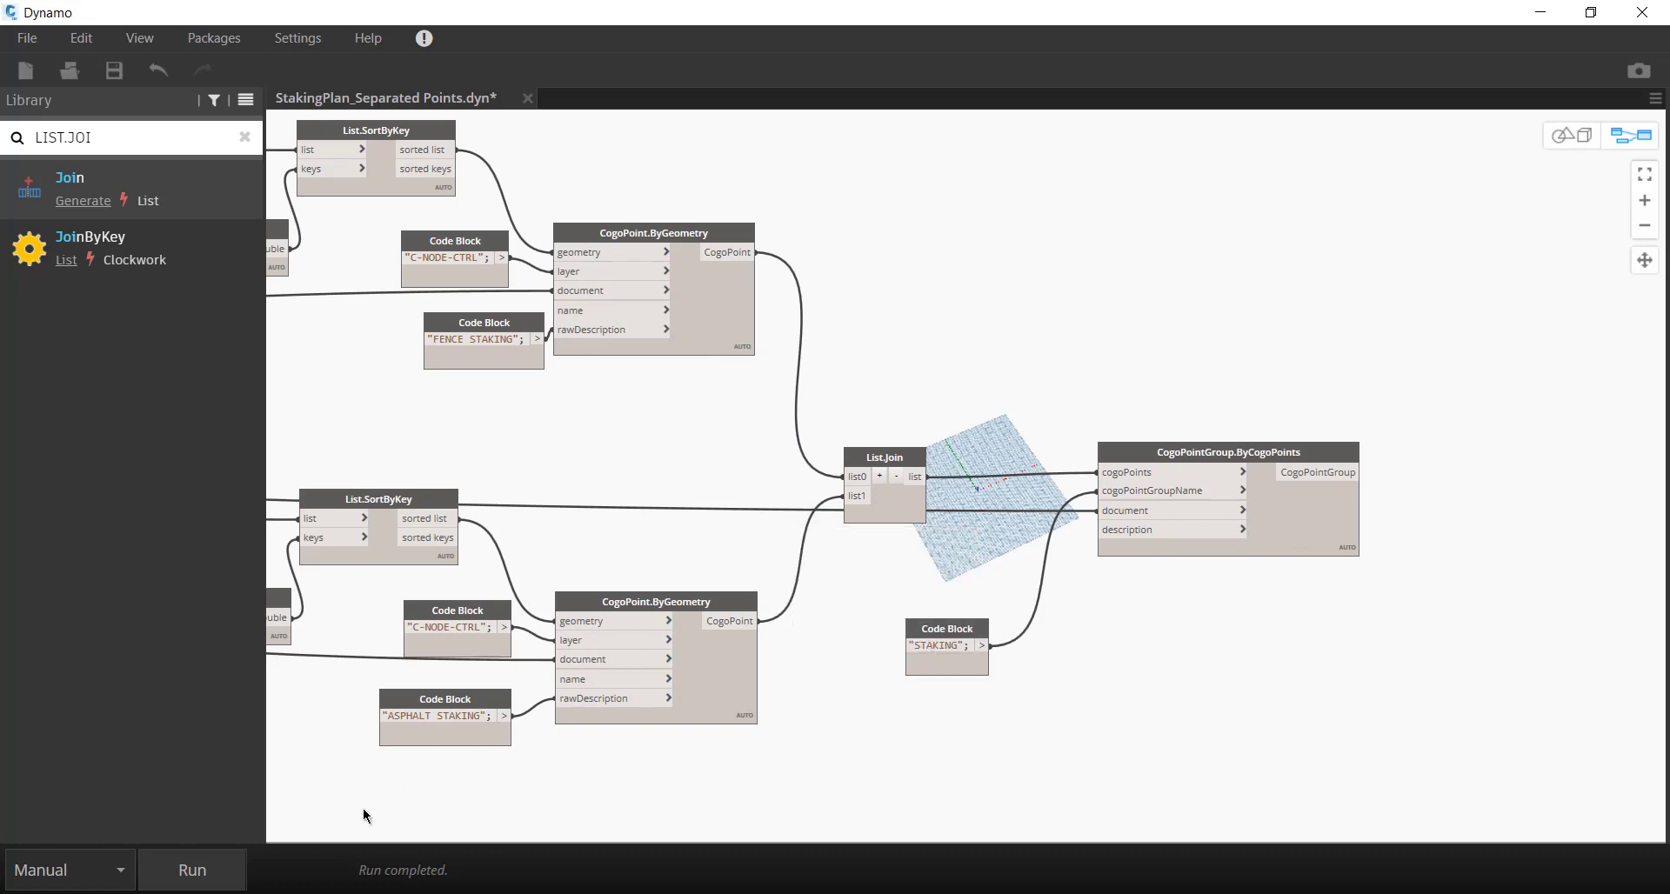
Shrink the Dynamo window to reveal the drawing, run the separated-points graph and return to Civil 3D.
{"action": "left_click", "coordinate": [1591, 12]}
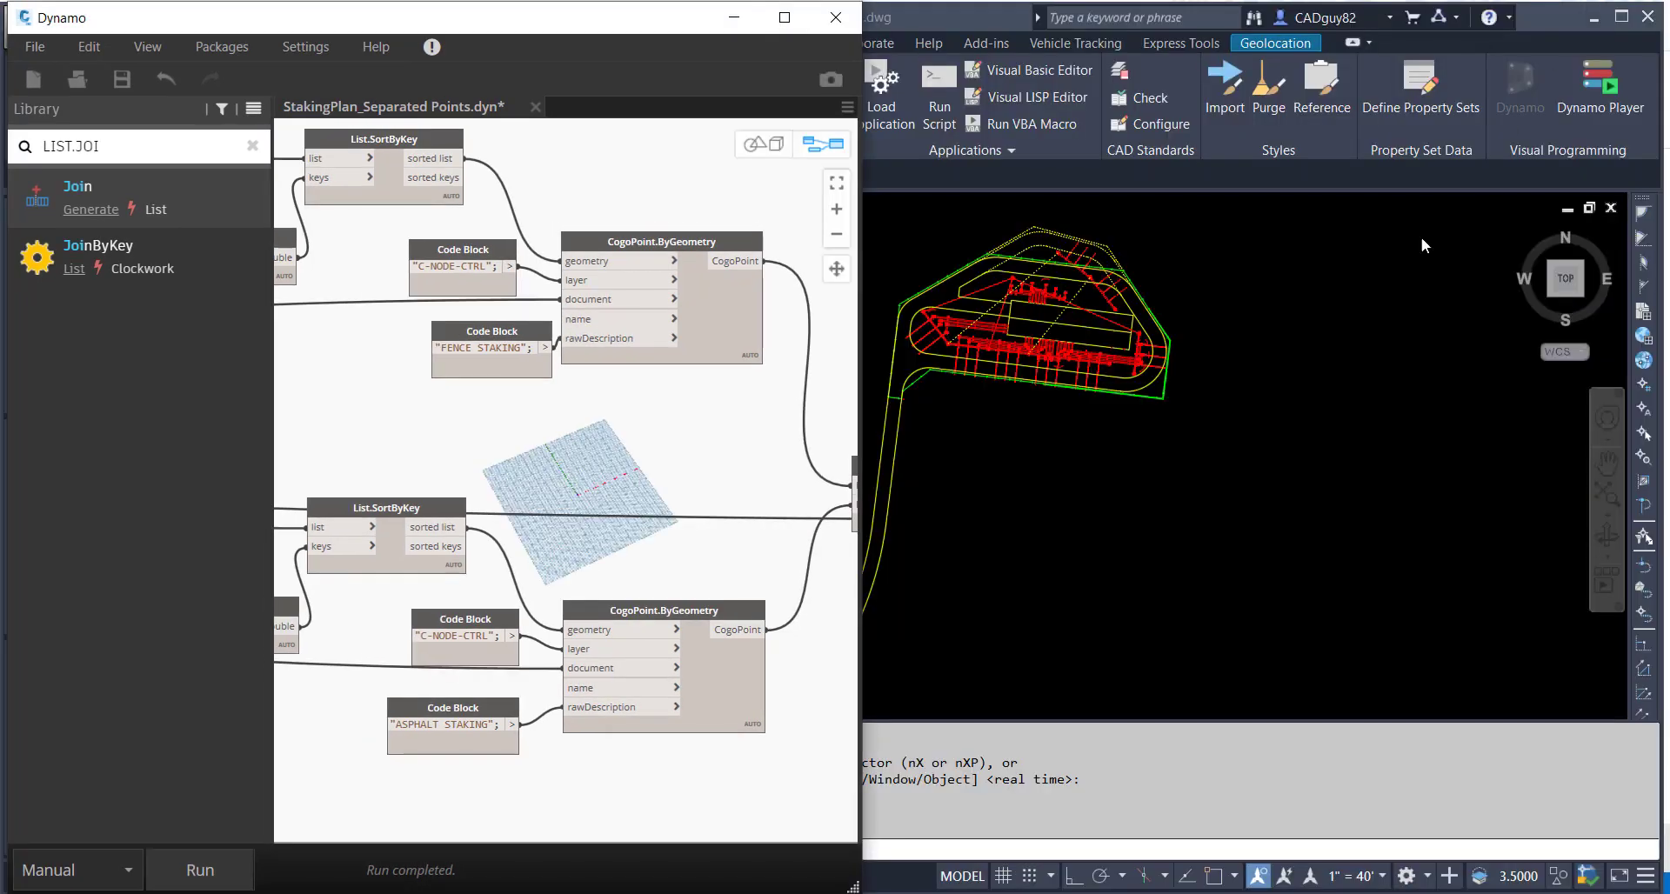
{"action": "left_click", "coordinate": [222, 873]}
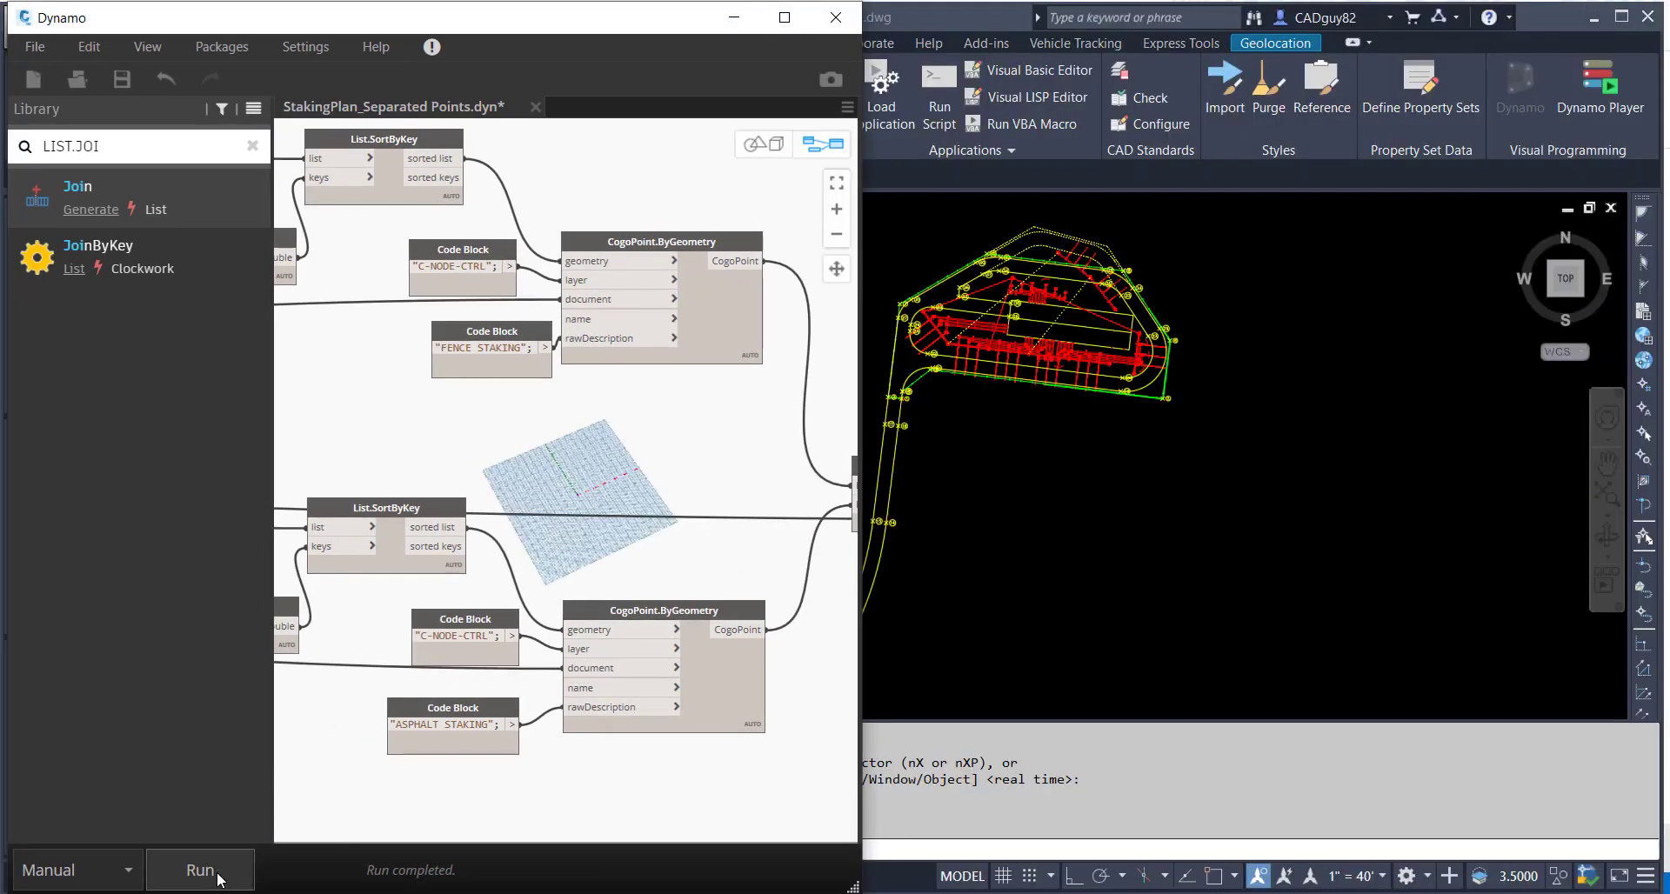
{"action": "left_click", "coordinate": [741, 25]}
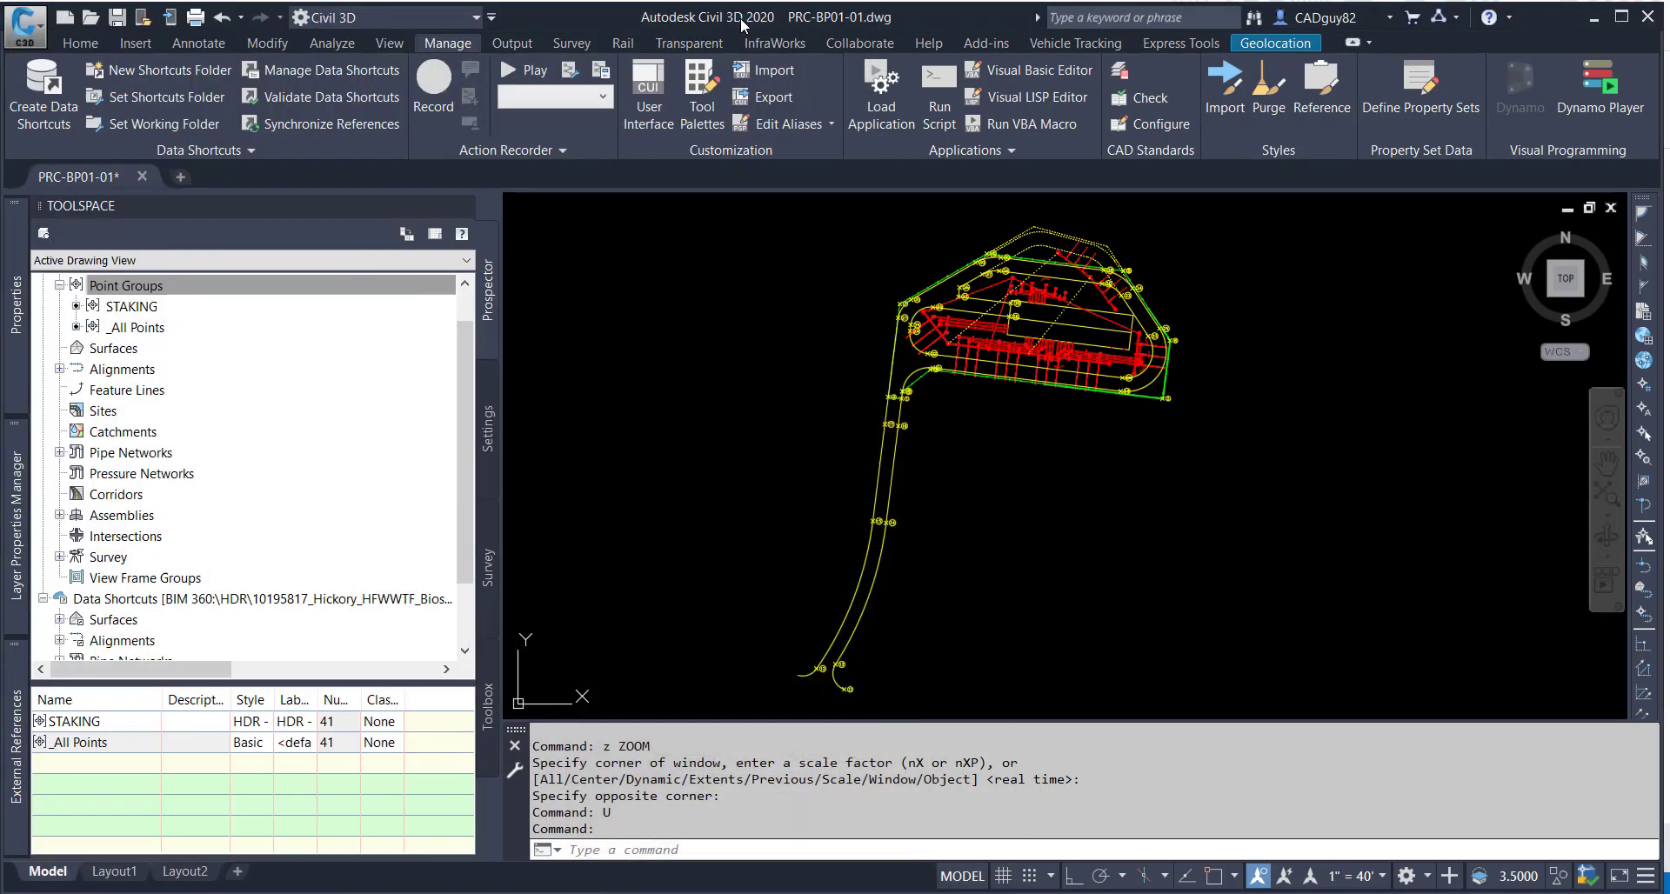
Open the STAKING point group's list and widen the Toolspace and Raw Description column to compare the fence and asphalt descriptions.
{"action": "left_click", "coordinate": [708, 358]}
{"action": "left_click", "coordinate": [191, 292]}
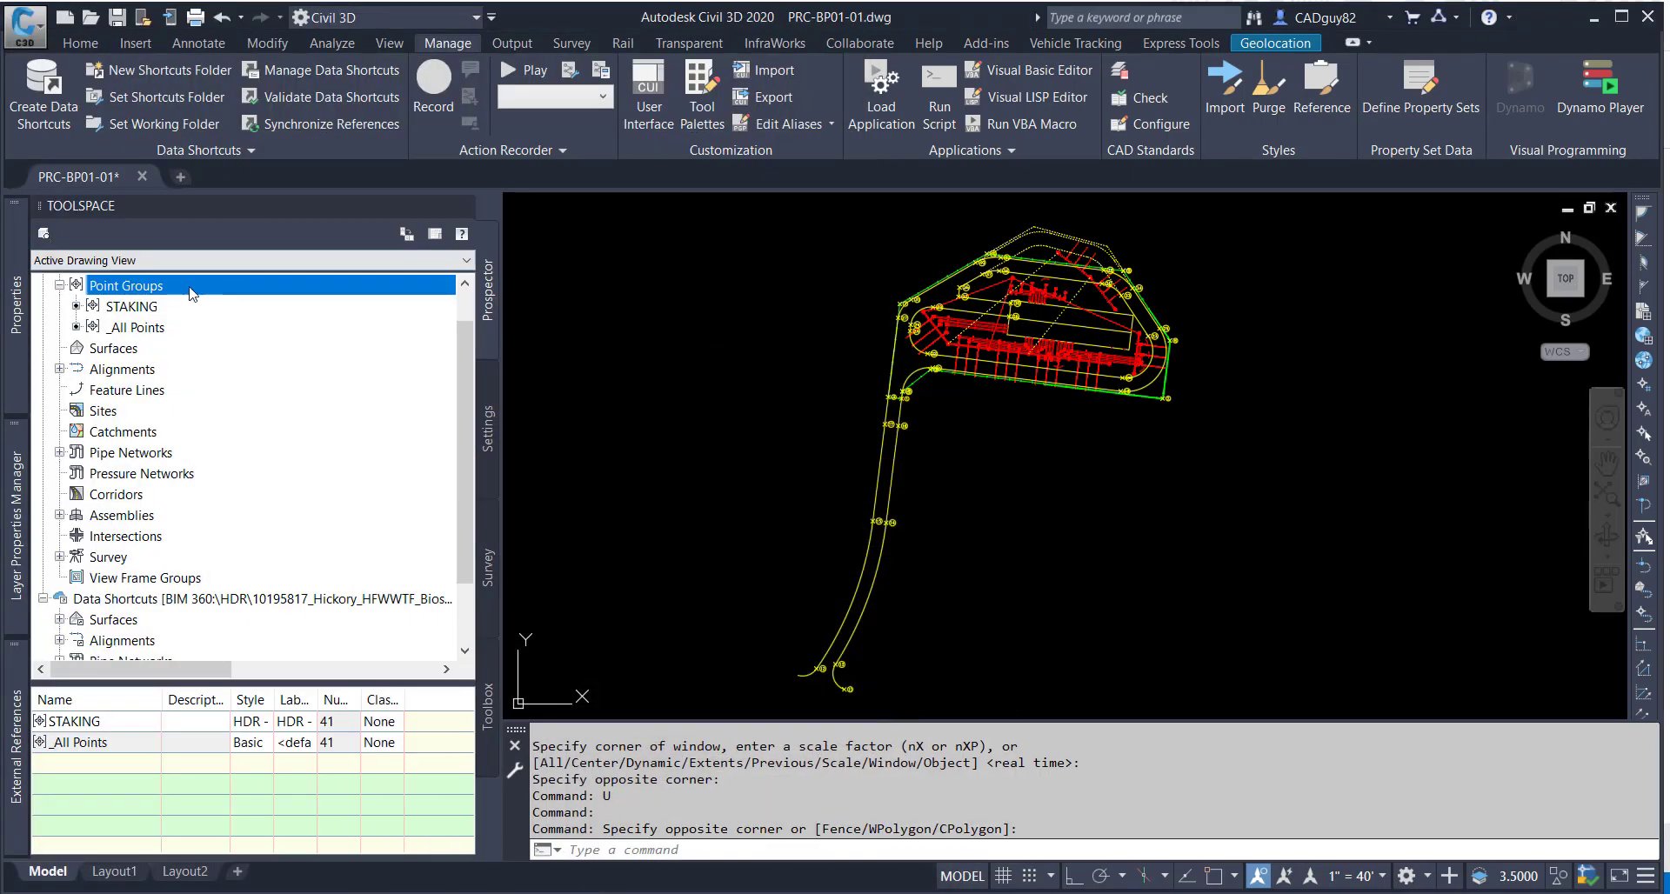
{"action": "left_click", "coordinate": [130, 306]}
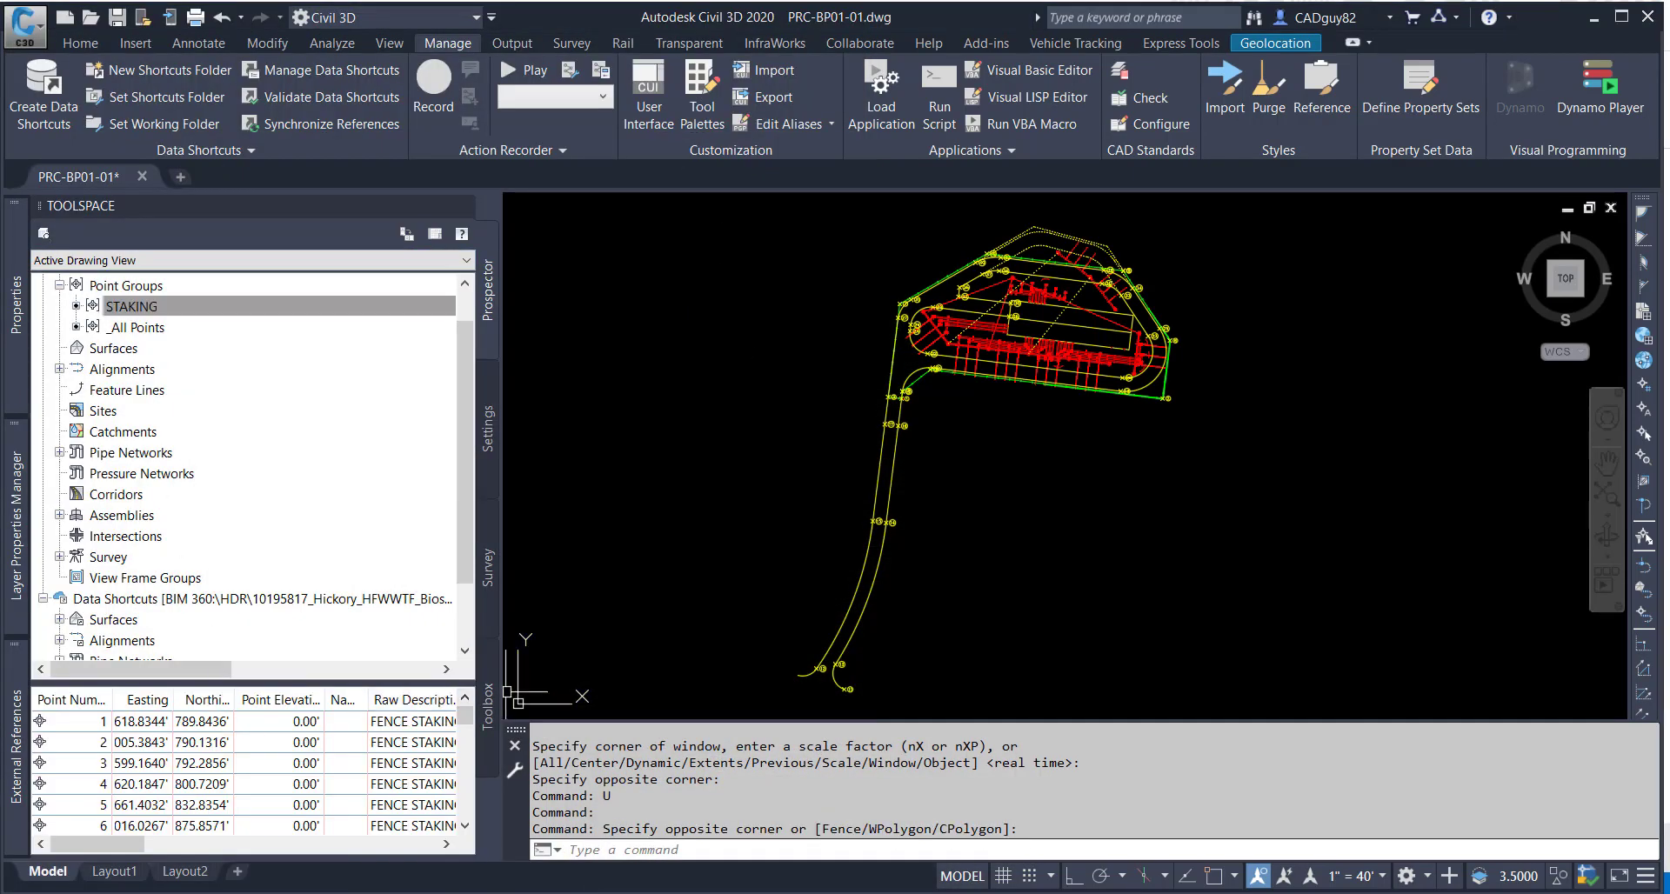
{"action": "mouse_move", "coordinate": [498, 706]}
{"action": "left_mouse_down"}
{"action": "mouse_move", "coordinate": [578, 685]}
{"action": "mouse_move", "coordinate": [543, 727]}
{"action": "mouse_move", "coordinate": [544, 835]}
{"action": "left_mouse_up"}
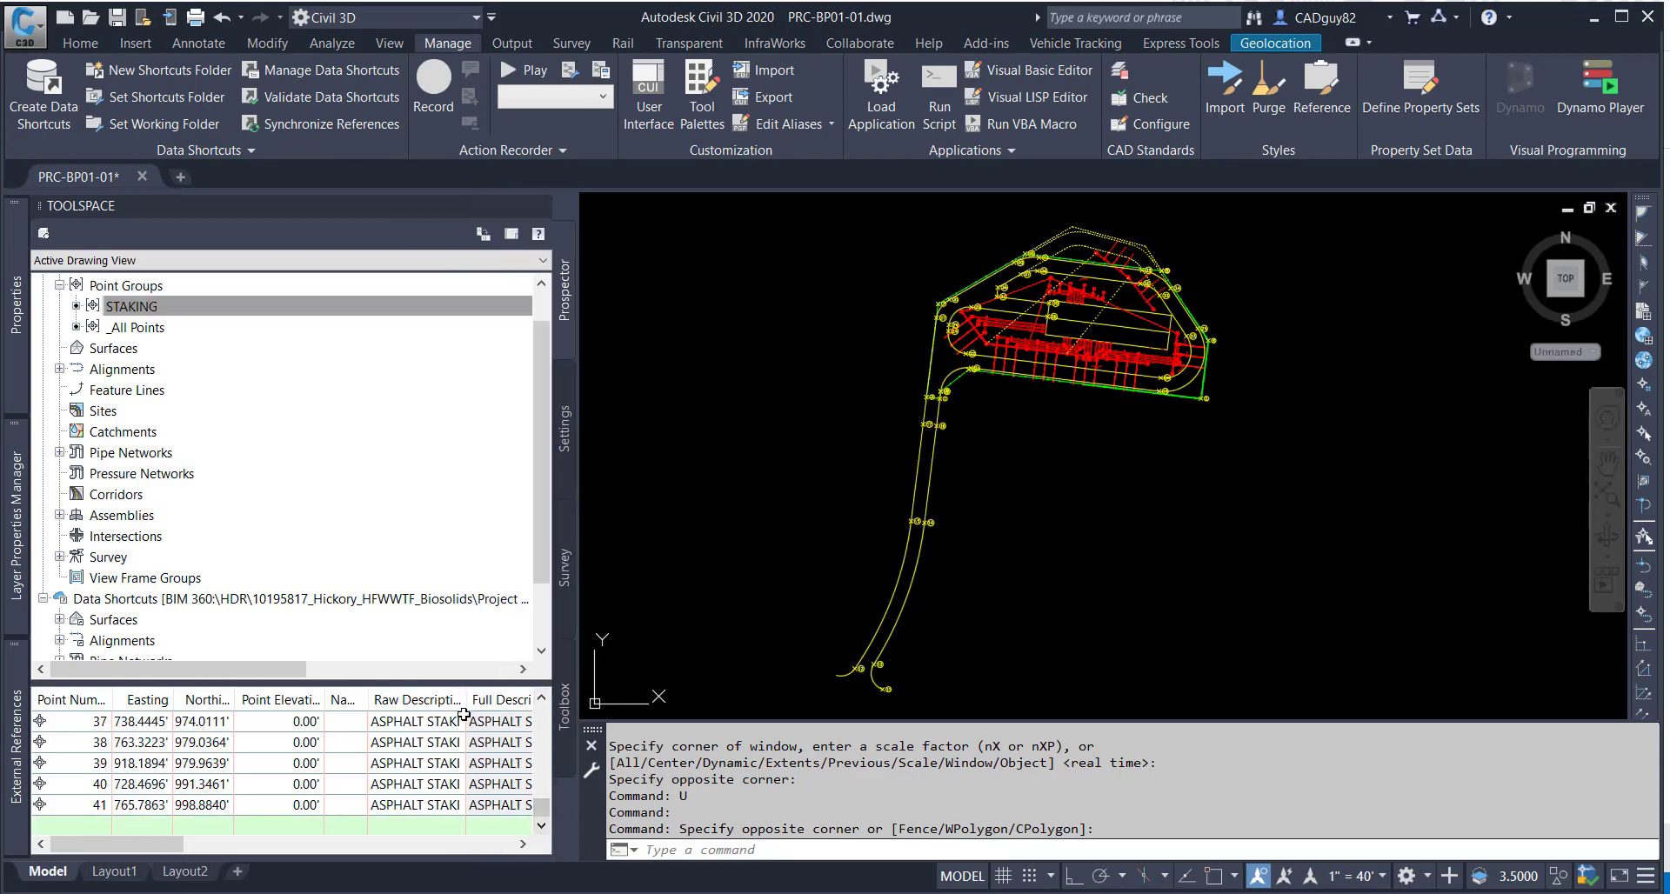
{"action": "left_click_drag", "start_coordinate": [467, 699], "coordinate": [510, 699]}
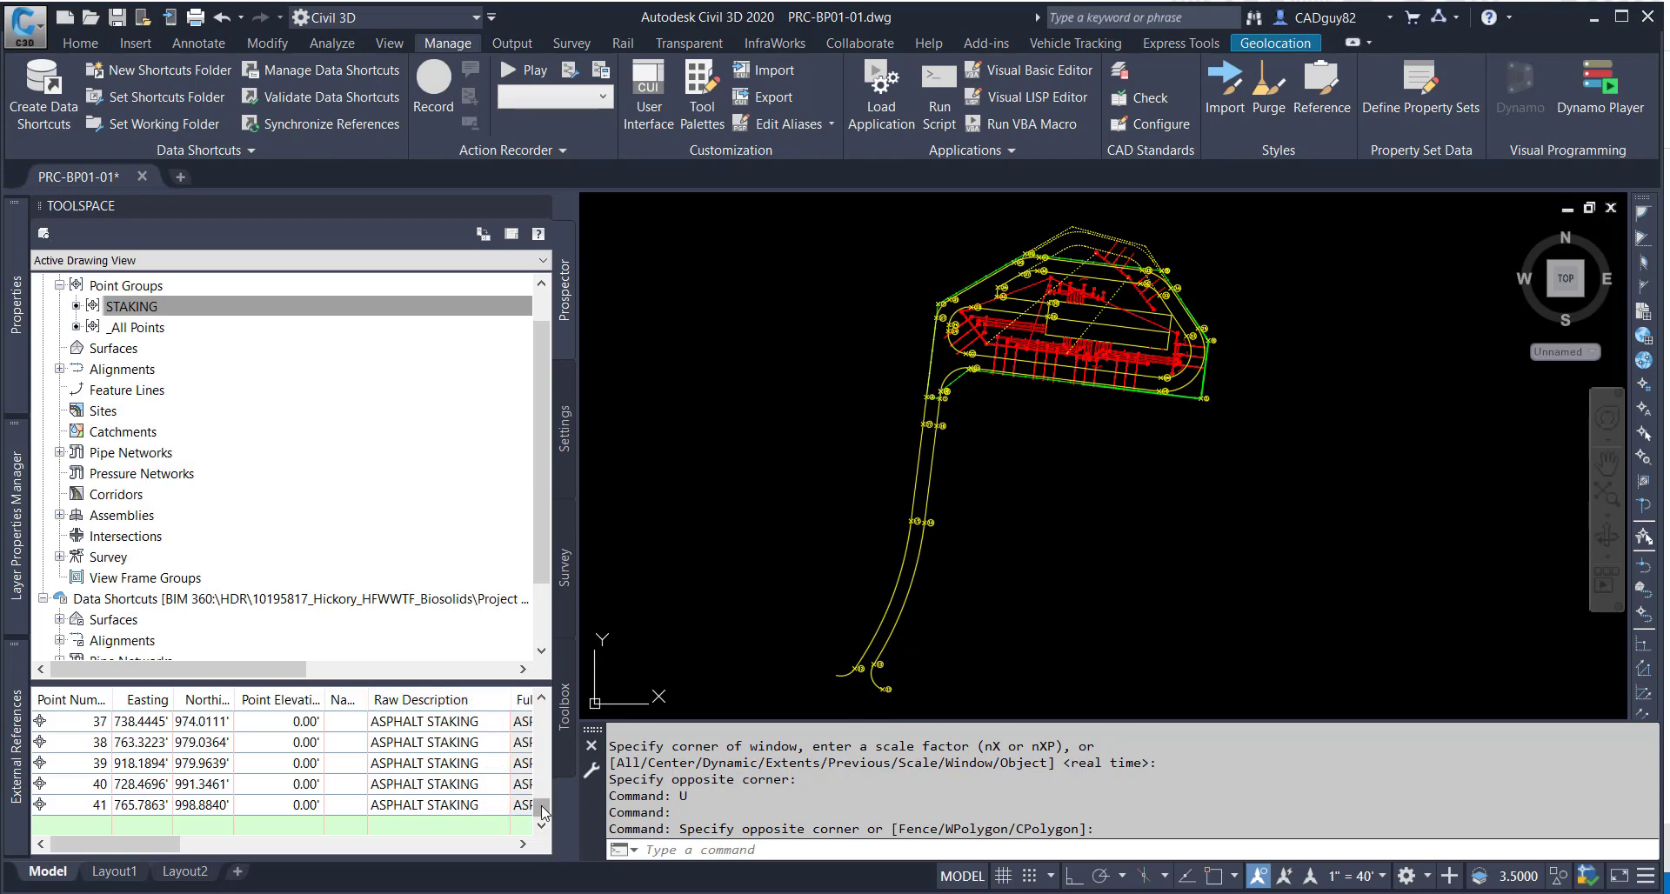
{"action": "left_click_drag", "start_coordinate": [542, 814], "coordinate": [550, 716]}
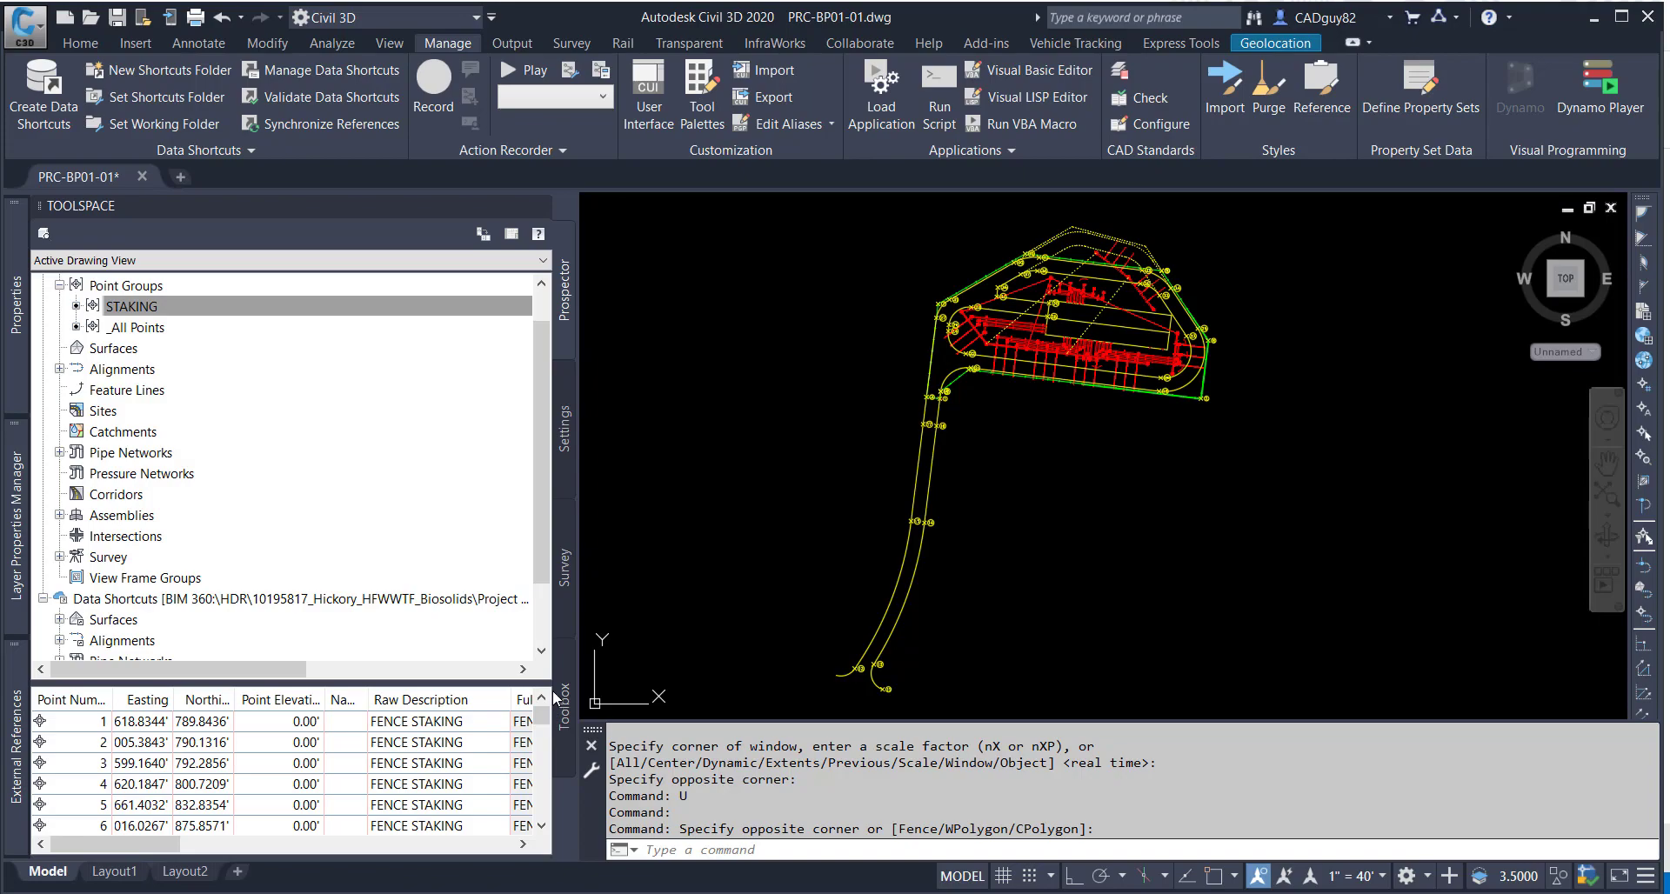
Select the EG surface in the drawing from its Prospector entry to highlight its extent, and clear the selection.
{"action": "left_click", "coordinate": [1022, 565]}
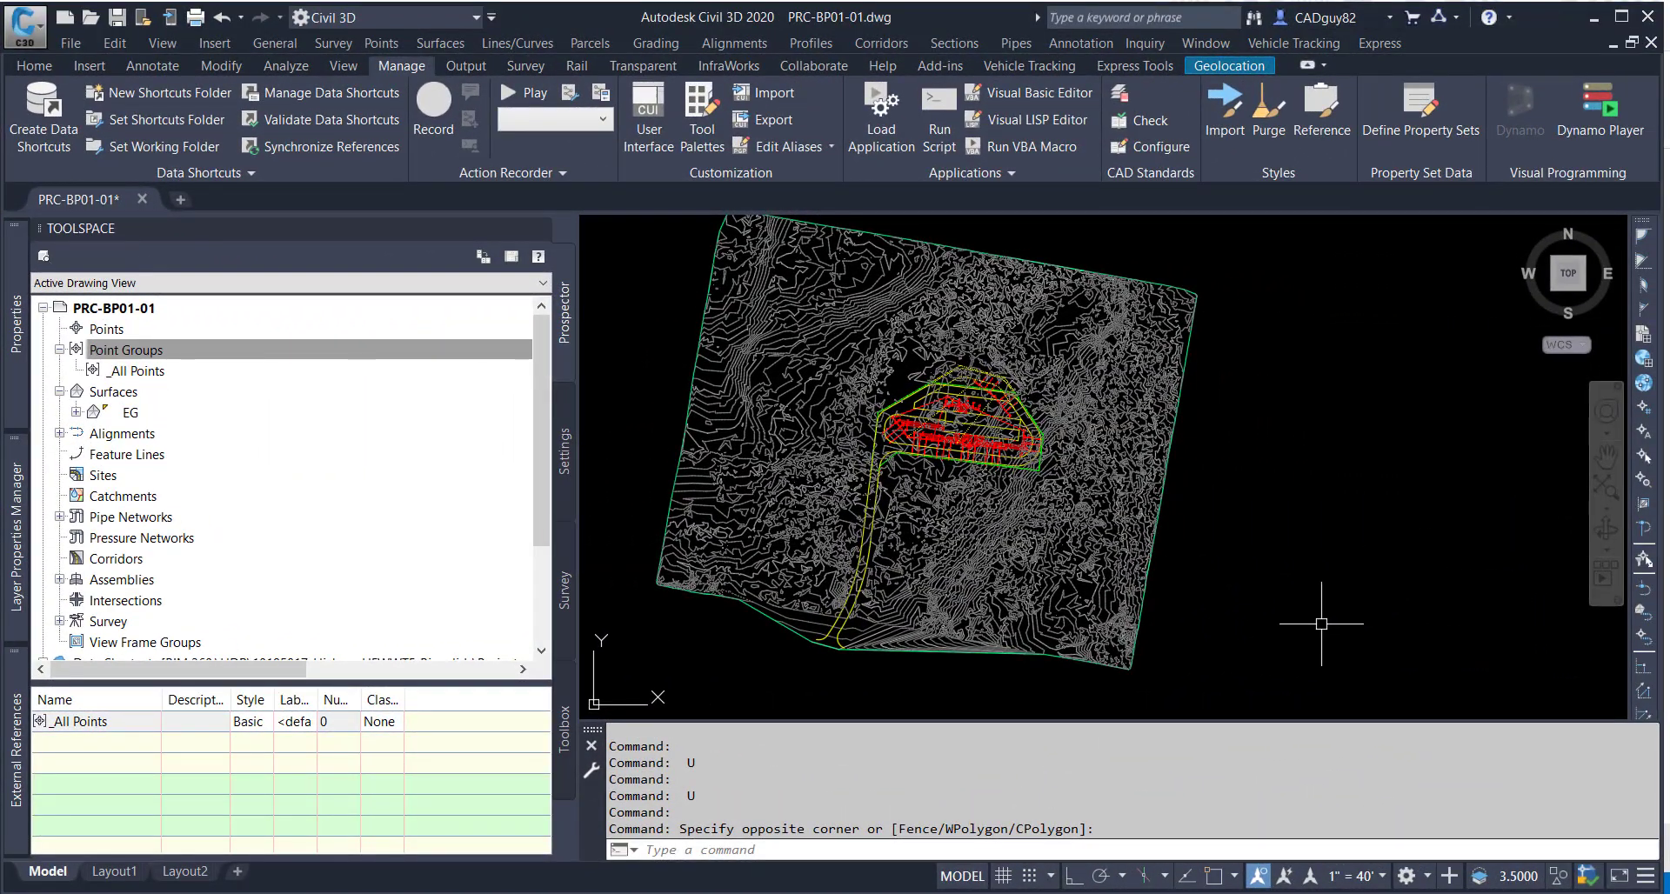
{"action": "middle_click_drag", "start_coordinate": [885, 688], "coordinate": [908, 689]}
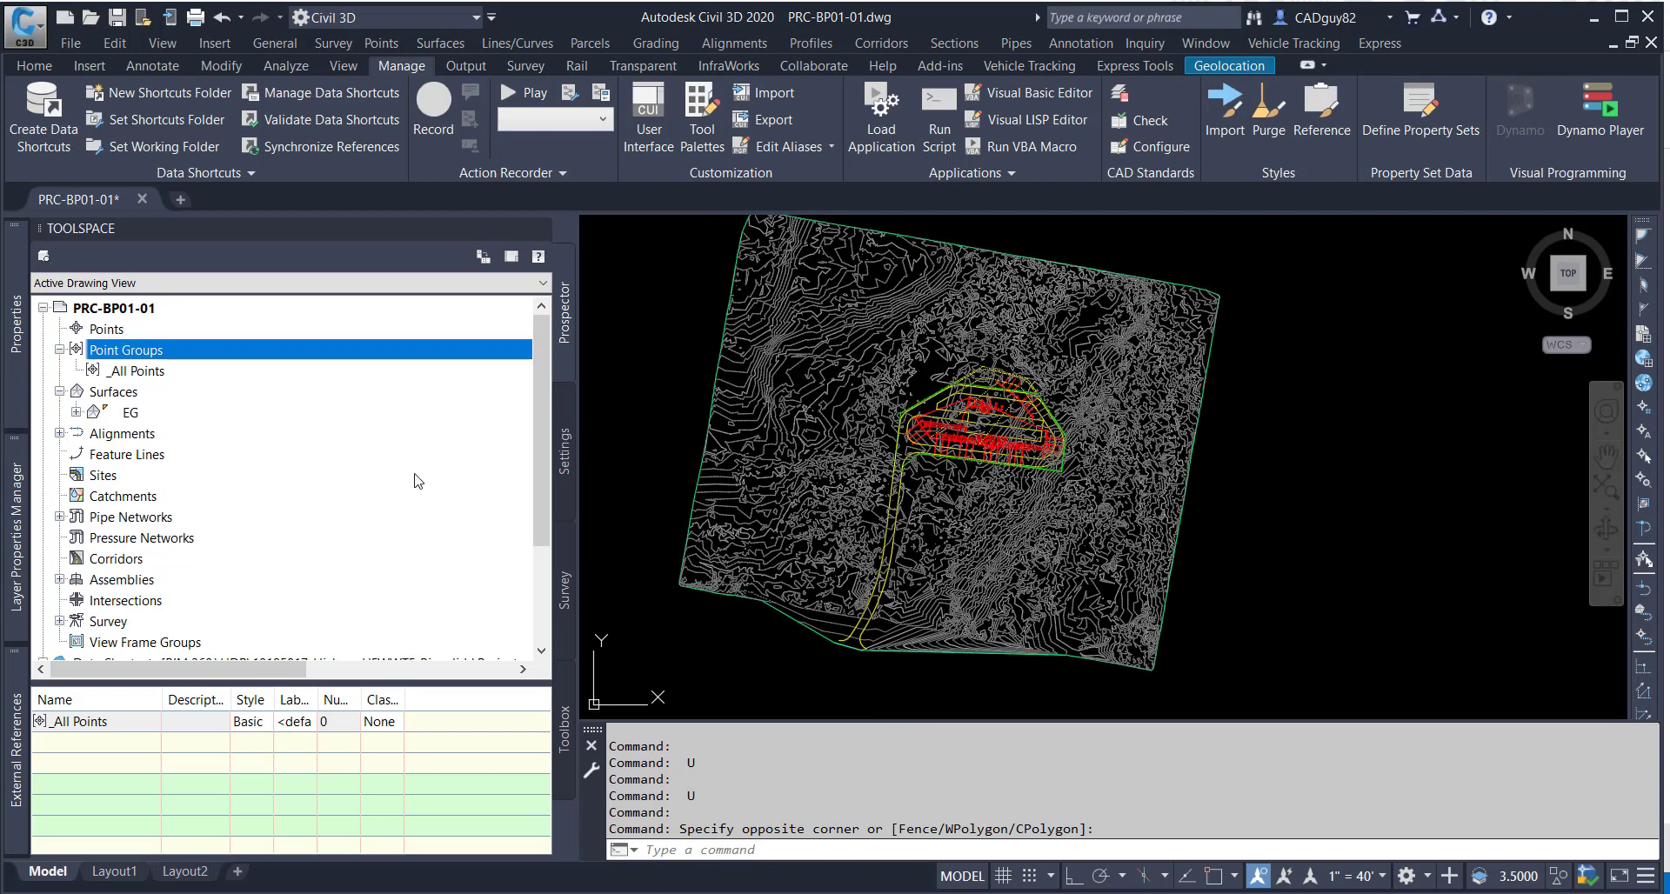
{"action": "left_click", "coordinate": [132, 414]}
{"action": "right_click", "coordinate": [135, 415]}
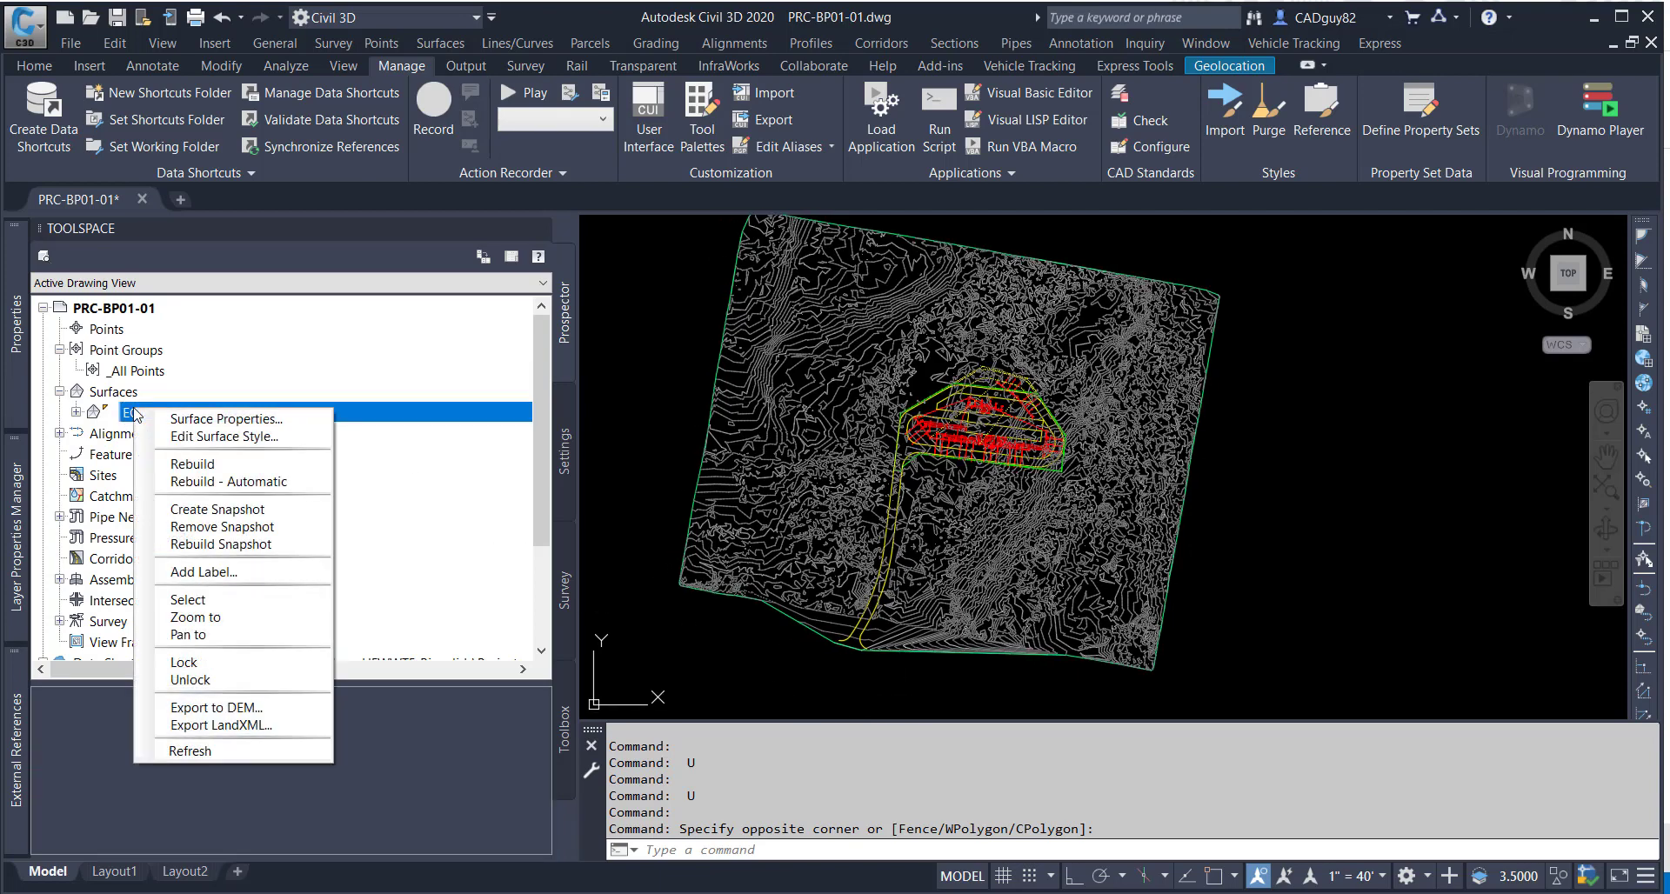
{"action": "left_click", "coordinate": [254, 601]}
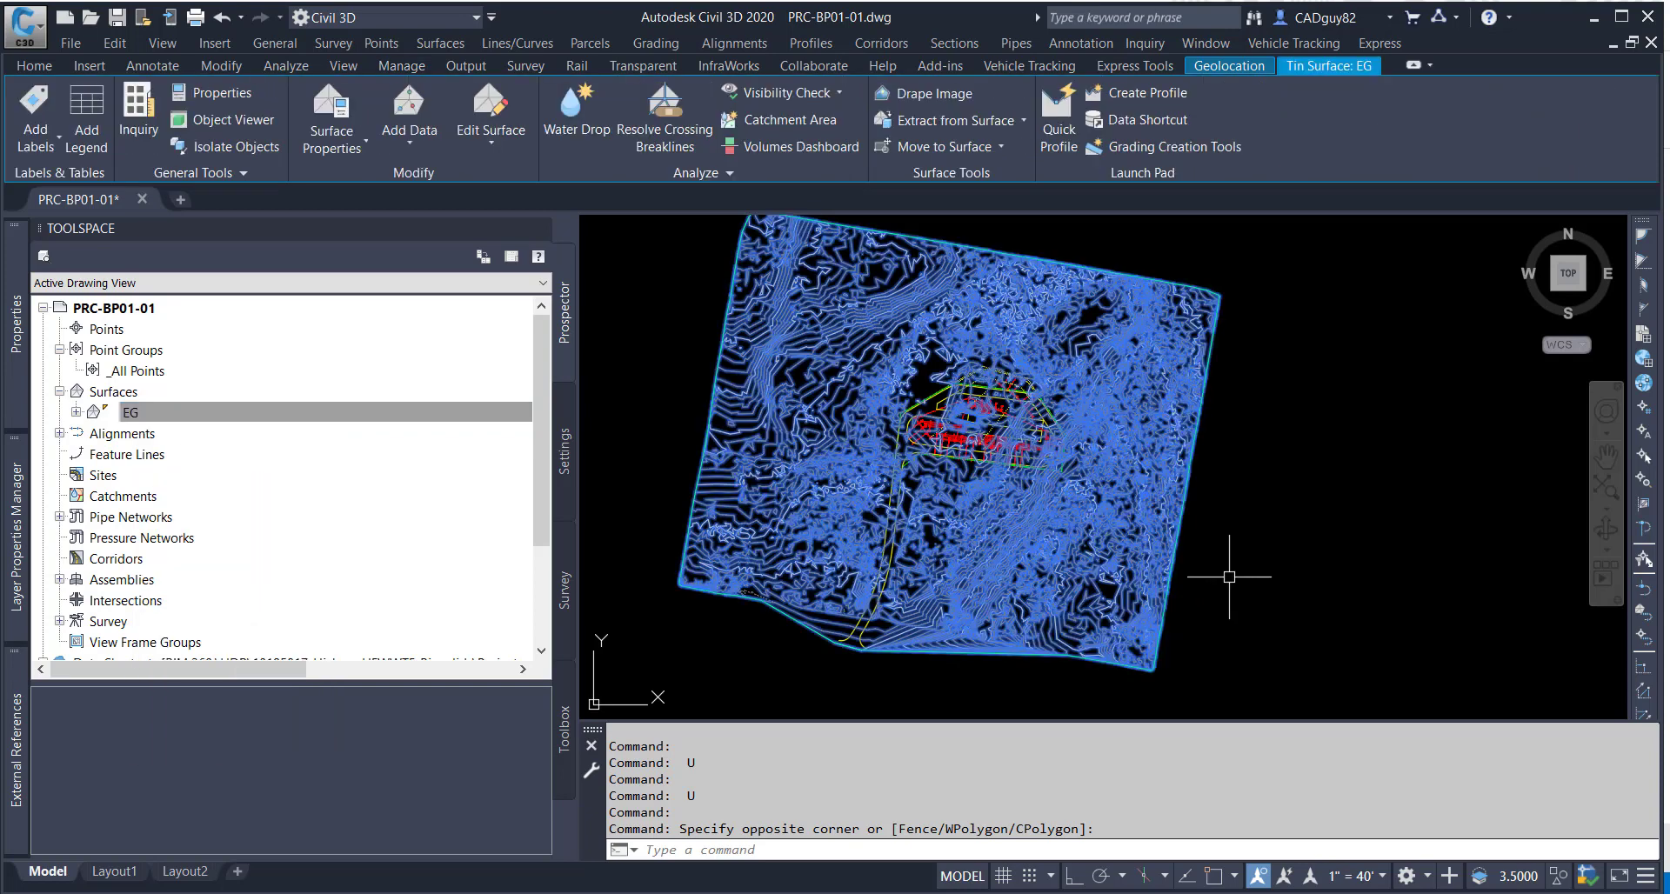
{"action": "key", "text": "Escape"}
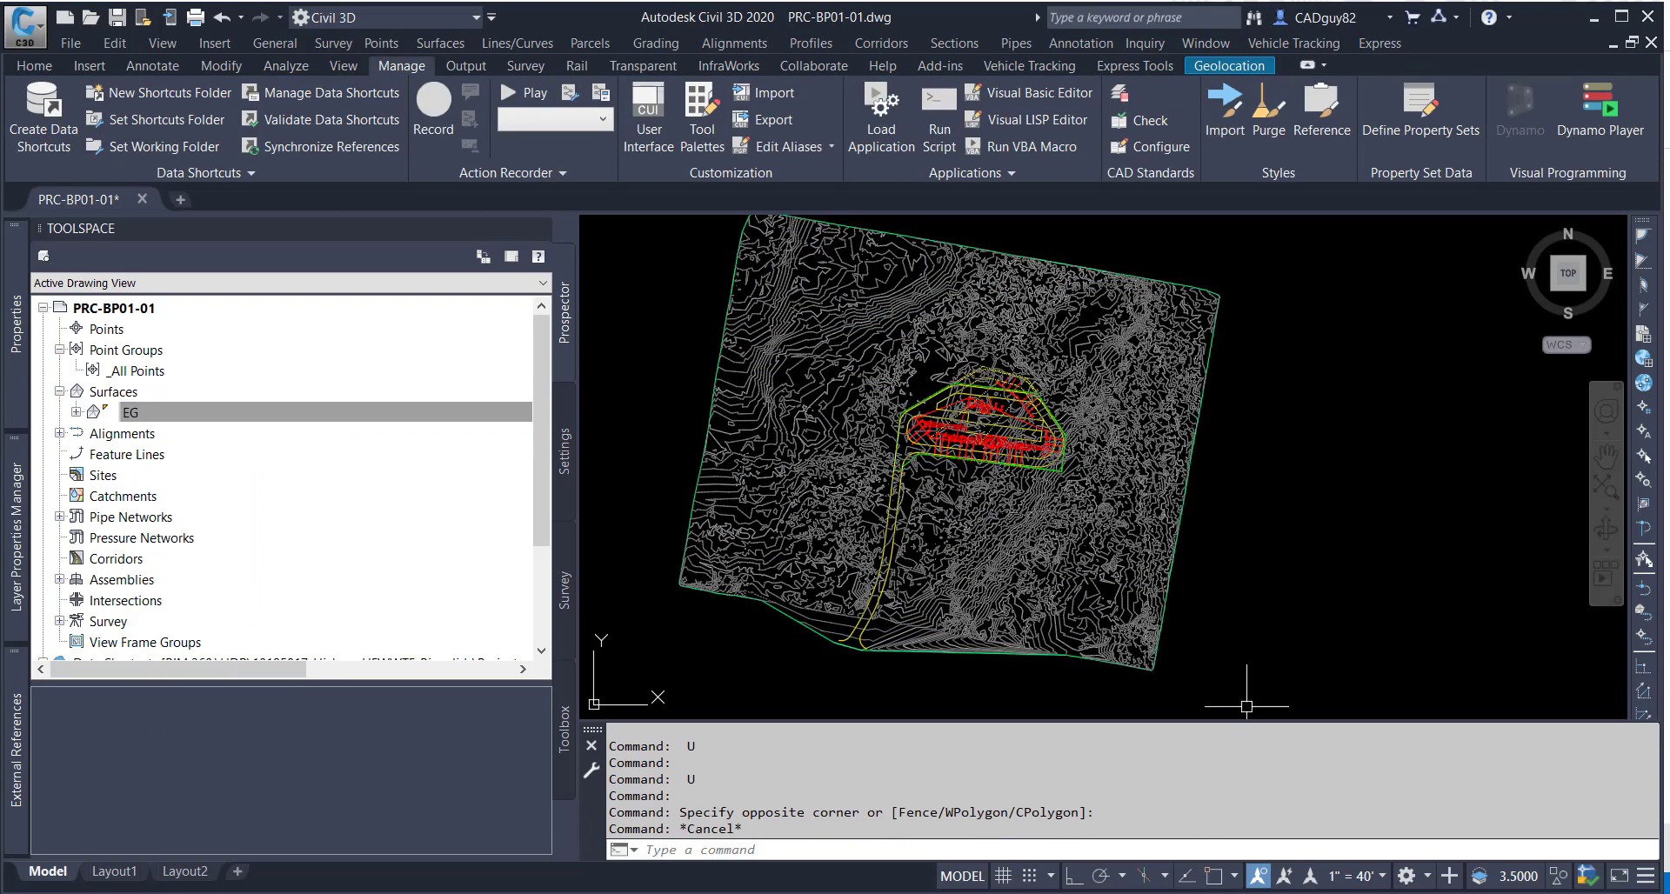
Switch to Dynamo and clear the library search, bringing the start of both layer branches into view.
{"action": "mouse_move", "coordinate": [1158, 892]}
{"action": "left_click", "coordinate": [1102, 848]}
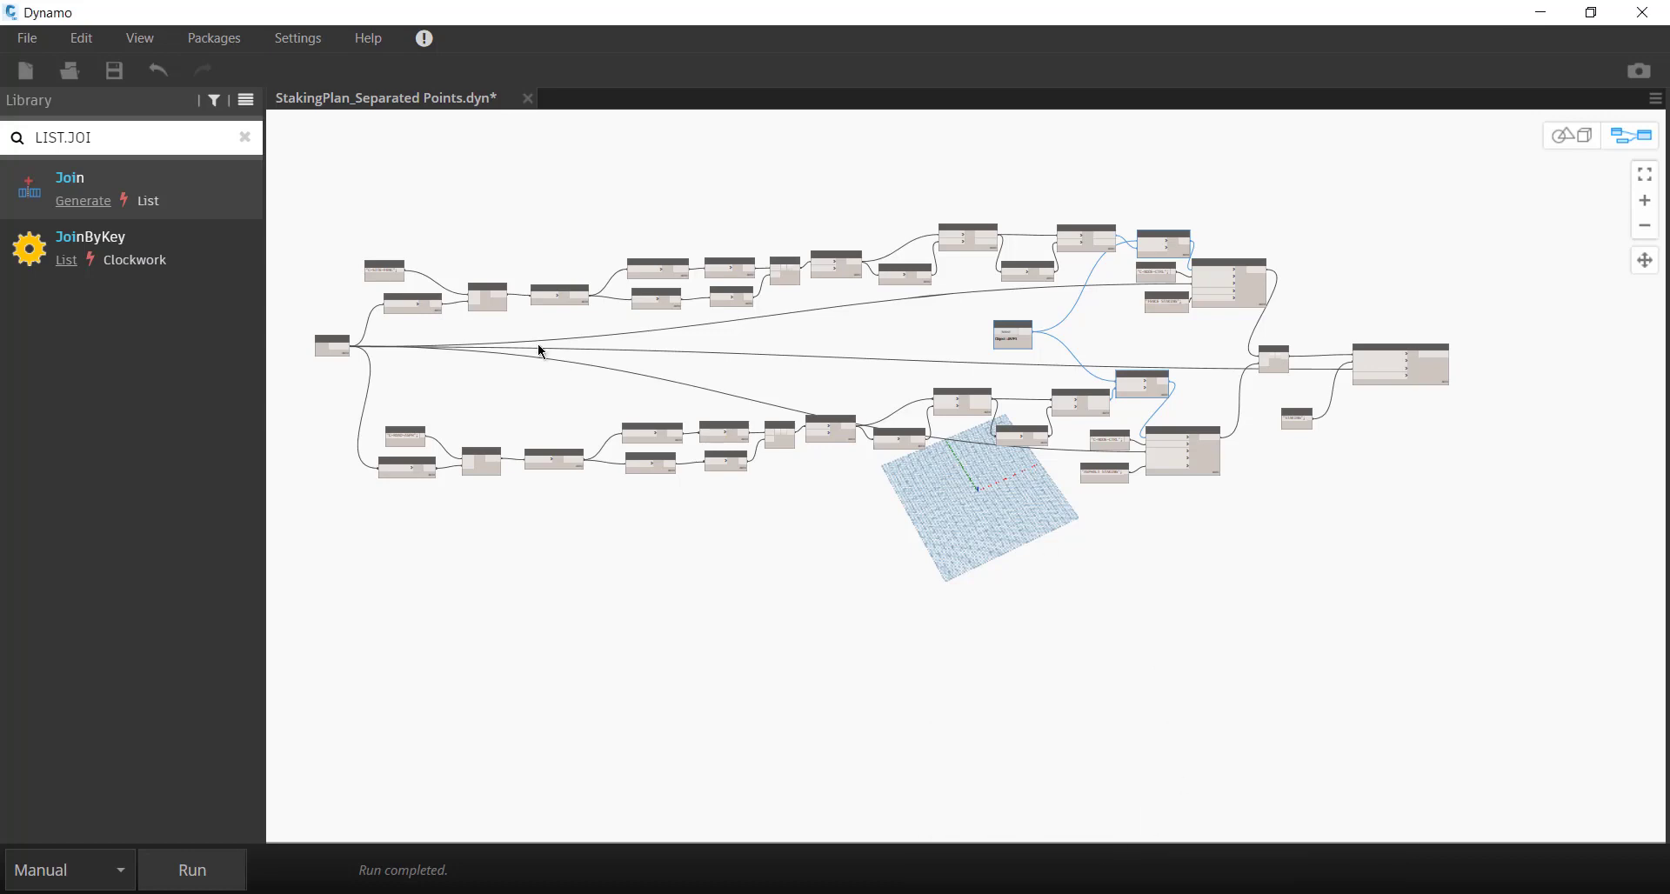
{"action": "scroll", "coordinate": [330, 346], "scroll_direction": "up", "scroll_amount": 5}
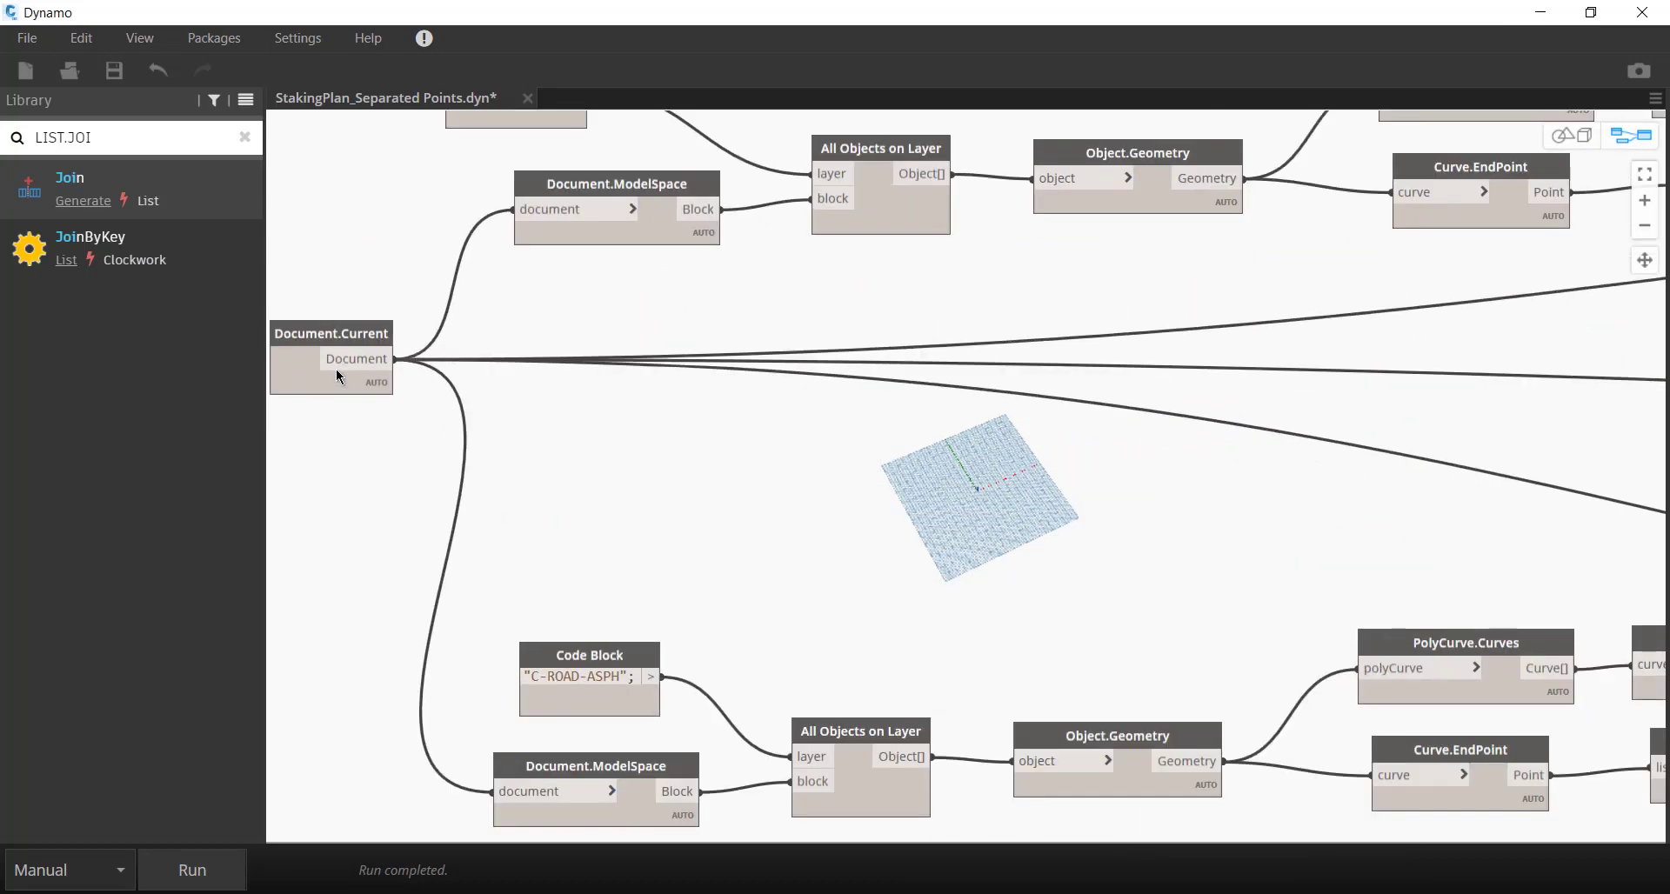
{"action": "left_click", "coordinate": [244, 137]}
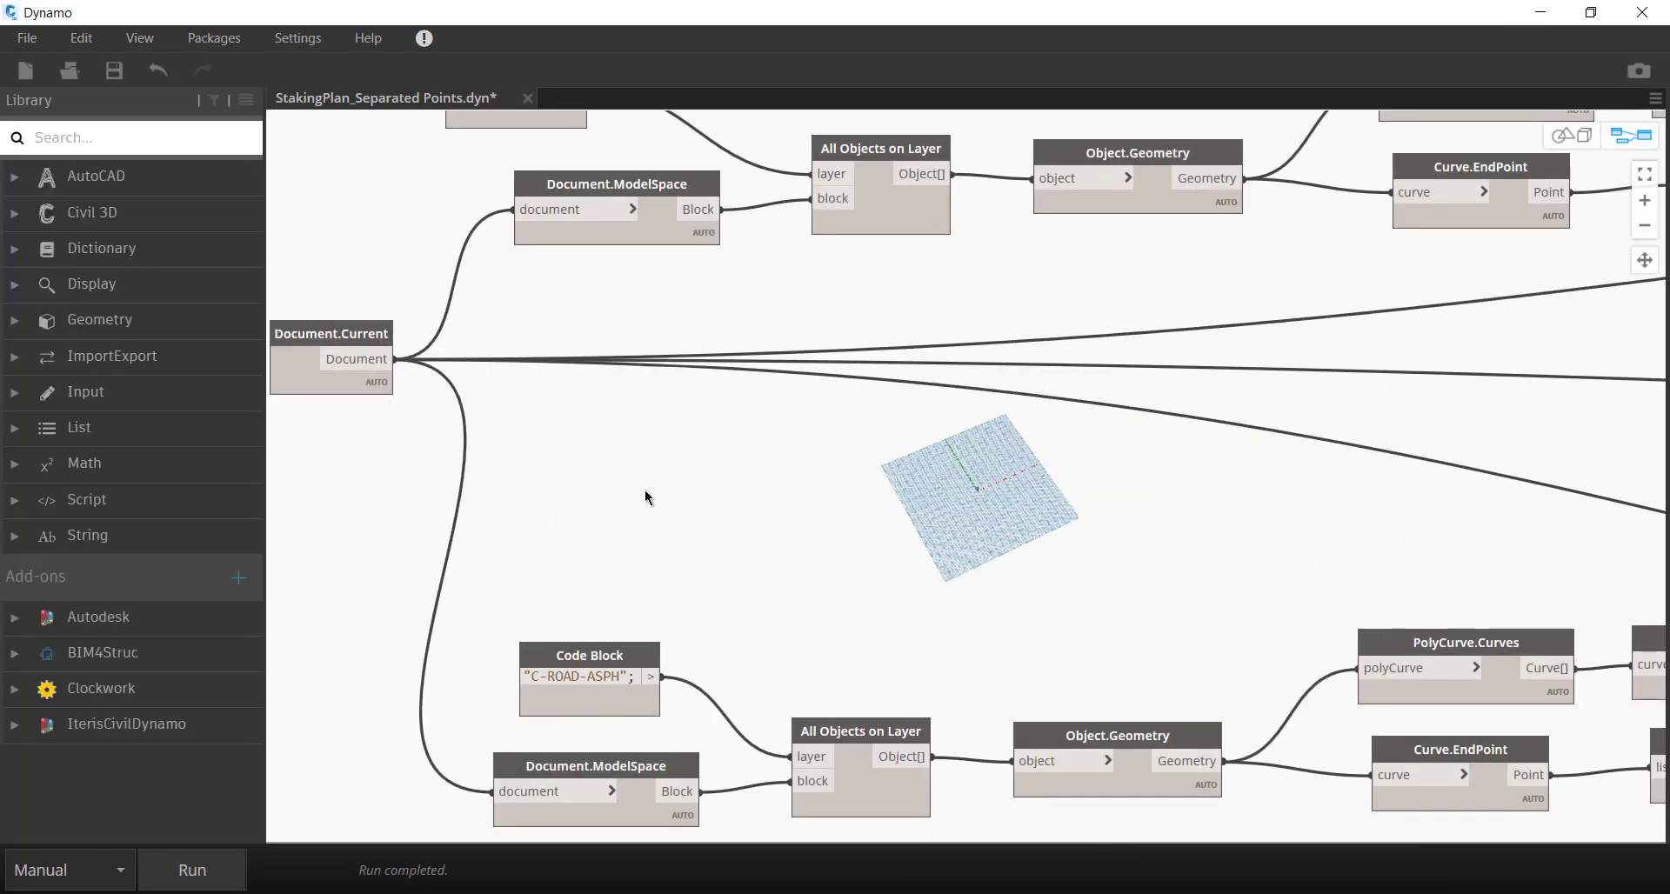
{"action": "scroll", "coordinate": [661, 501], "scroll_direction": "down", "scroll_amount": 2}
{"action": "scroll", "coordinate": [771, 509], "scroll_direction": "down", "scroll_amount": 1}
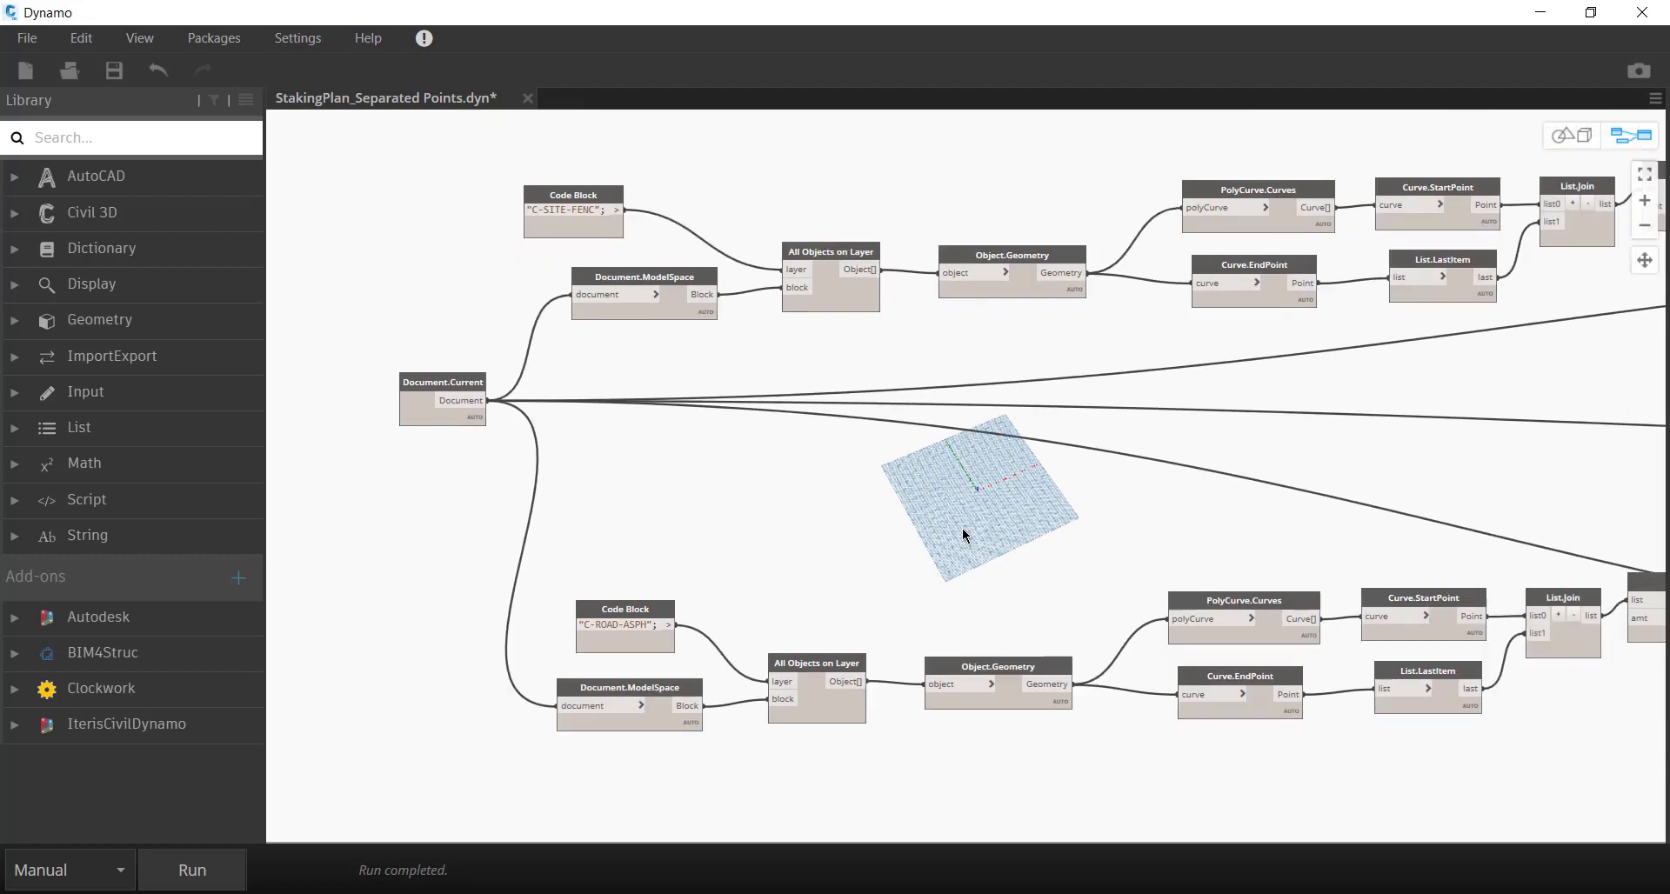
Check the X, Y and Z coordinates in the preview of the fence branch's List.Flatten node.
{"action": "middle_click_drag", "start_coordinate": [1198, 515], "coordinate": [766, 500]}
{"action": "middle_click_drag", "start_coordinate": [1204, 550], "coordinate": [900, 553]}
{"action": "middle_click_drag", "start_coordinate": [1322, 446], "coordinate": [812, 481]}
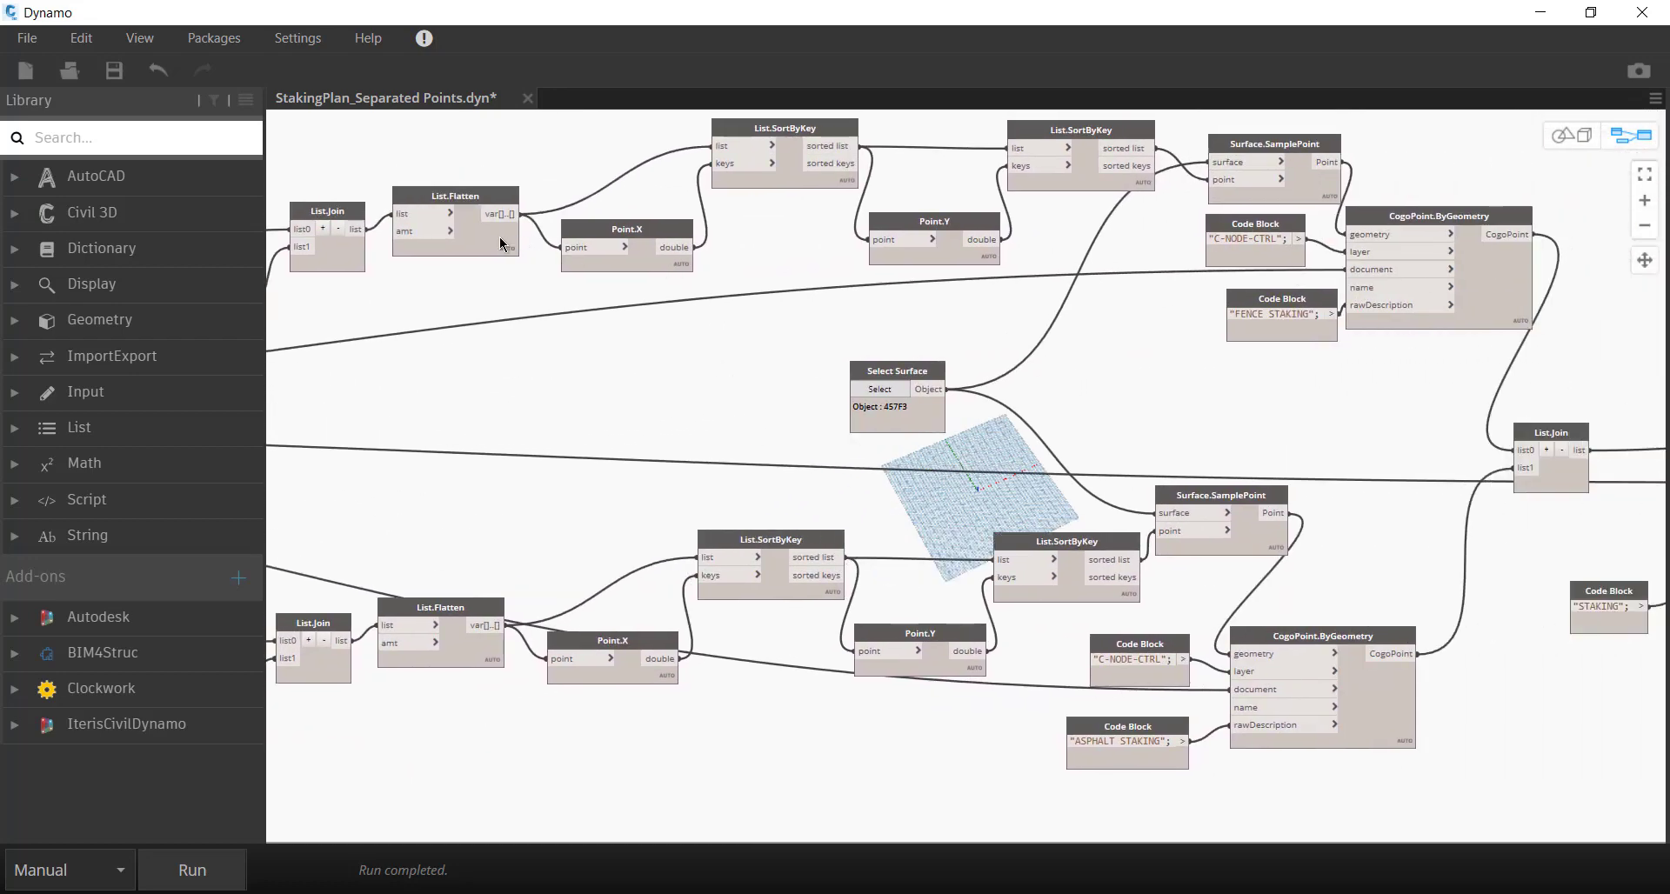
{"action": "left_click", "coordinate": [502, 270]}
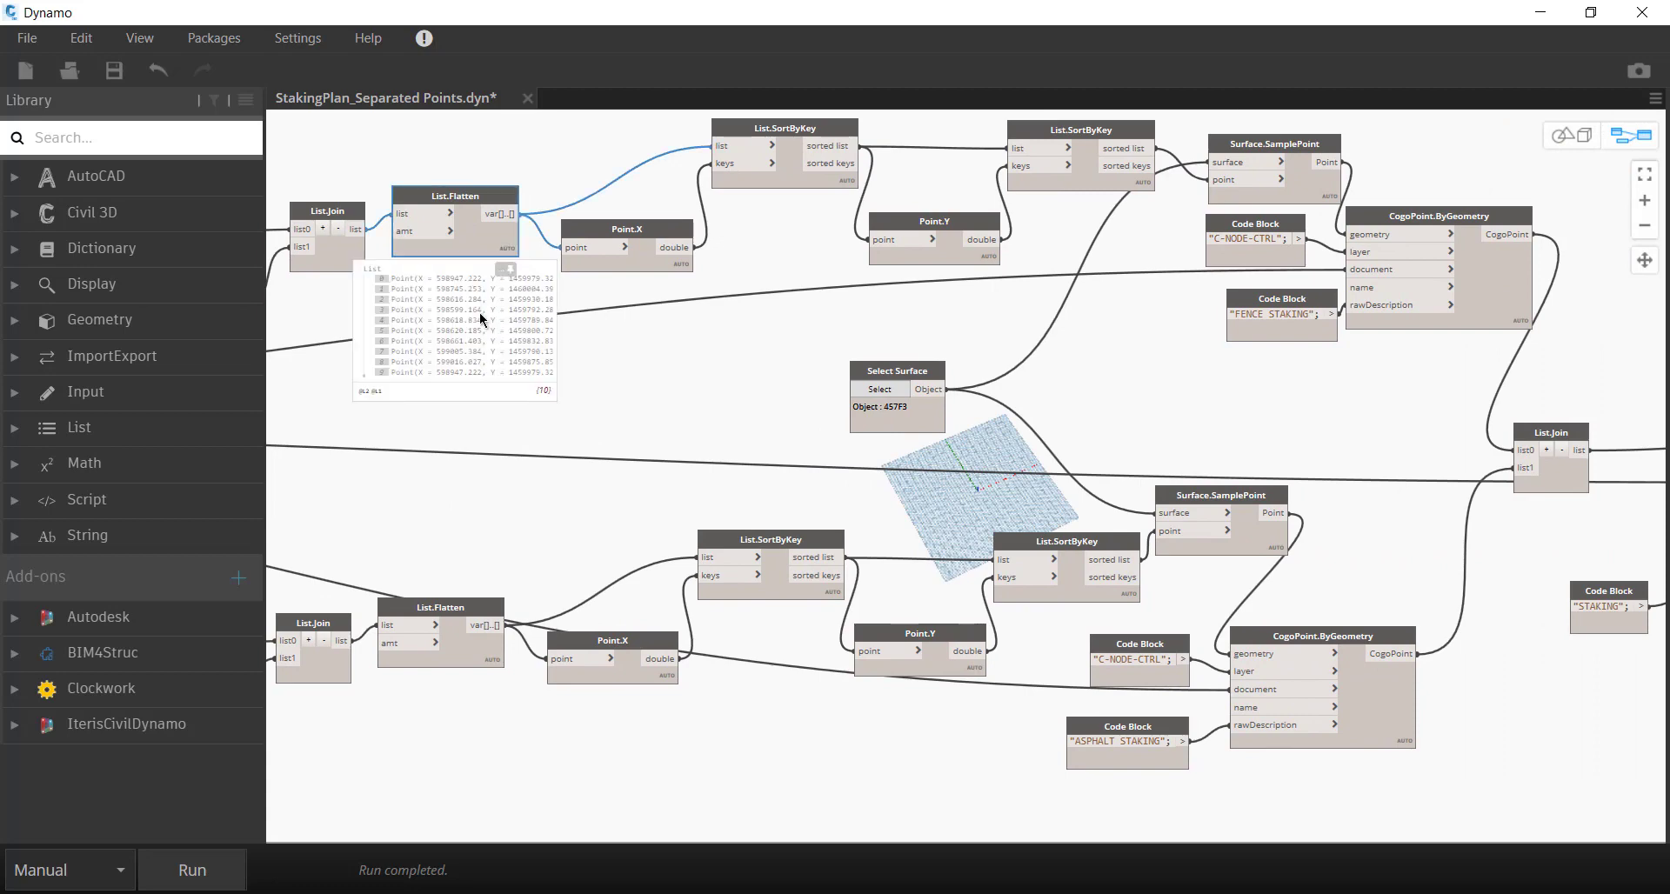
{"action": "left_click_drag", "start_coordinate": [421, 380], "coordinate": [492, 383]}
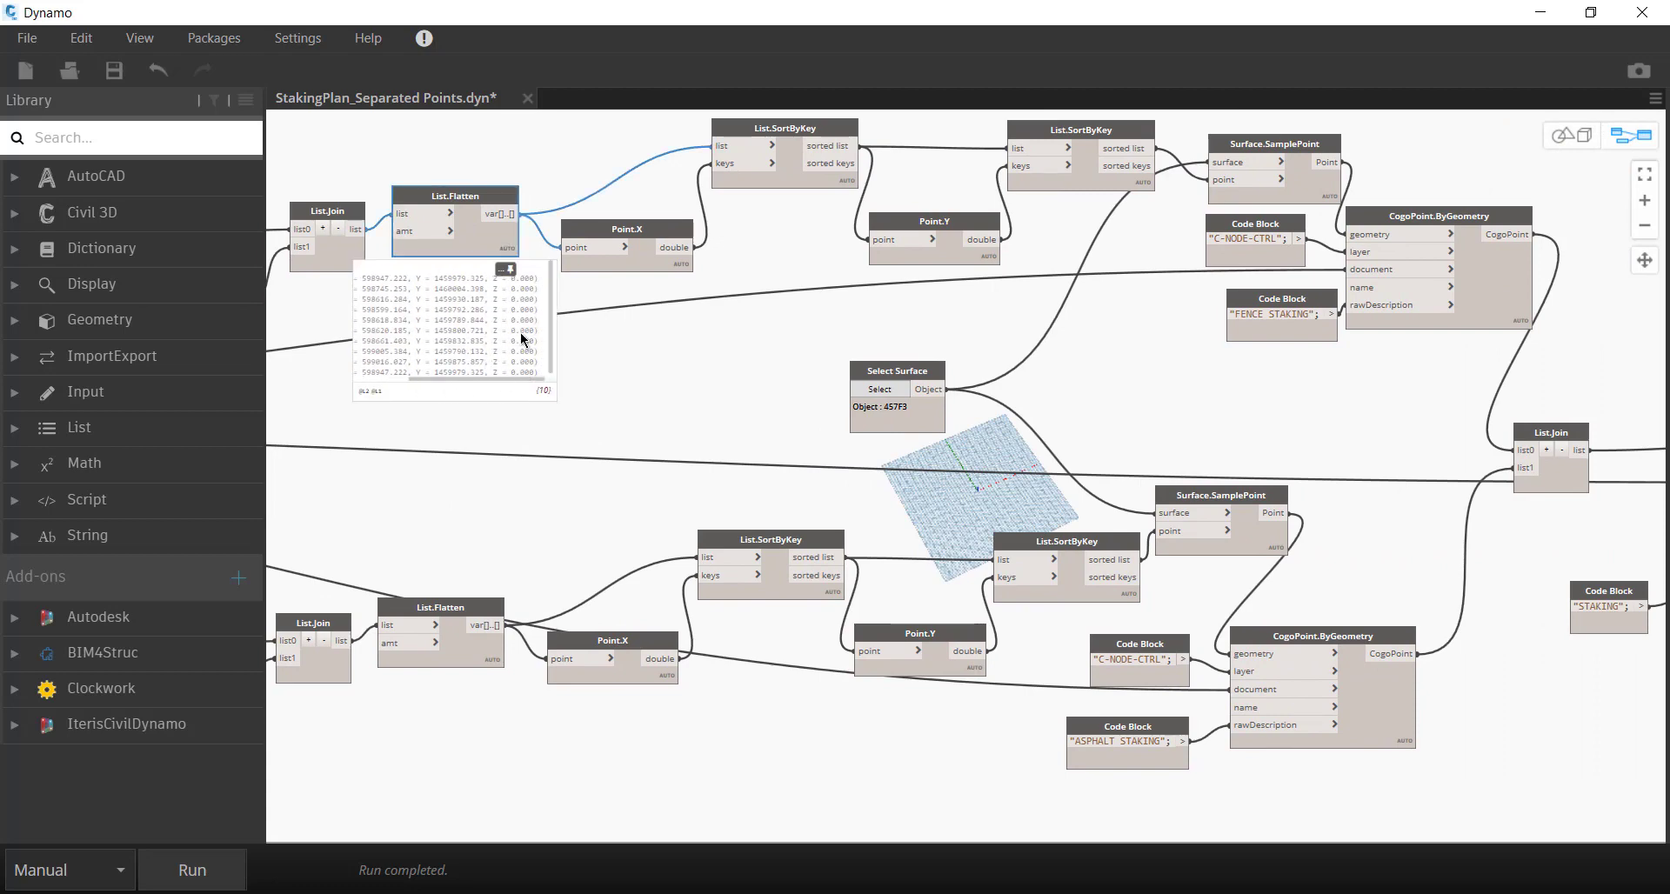
{"action": "left_click", "coordinate": [998, 333]}
Highlight both Surface.SamplePoint nodes together with the Select Surface node to show how the surface feeds them.
{"action": "middle_click_drag", "start_coordinate": [1252, 425], "coordinate": [910, 447]}
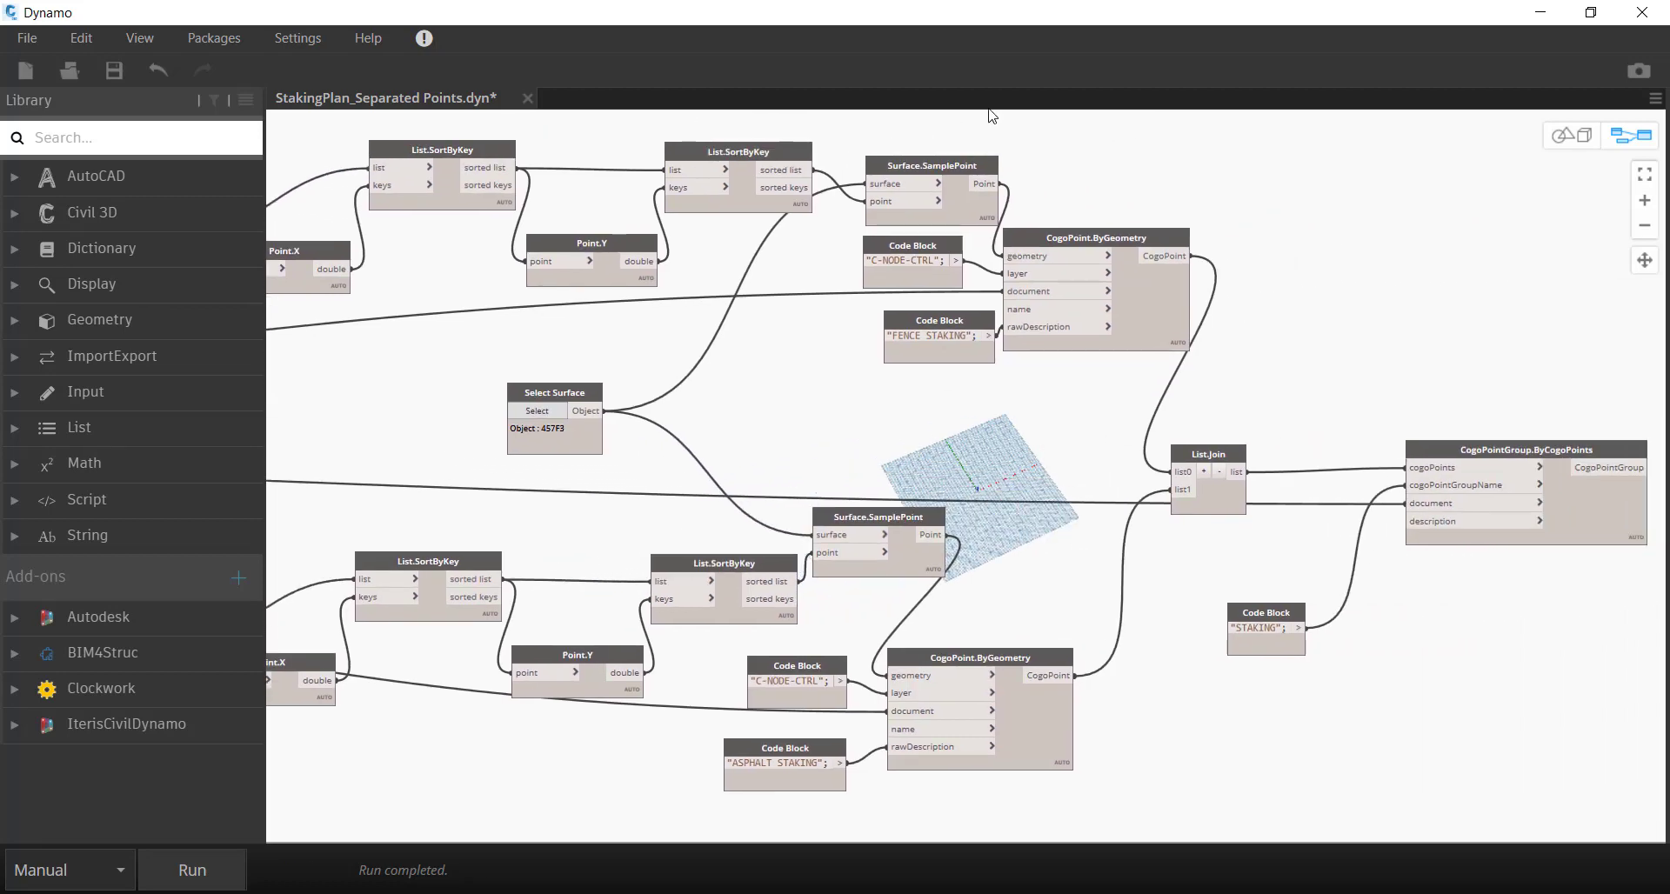
{"action": "left_click", "coordinate": [961, 165]}
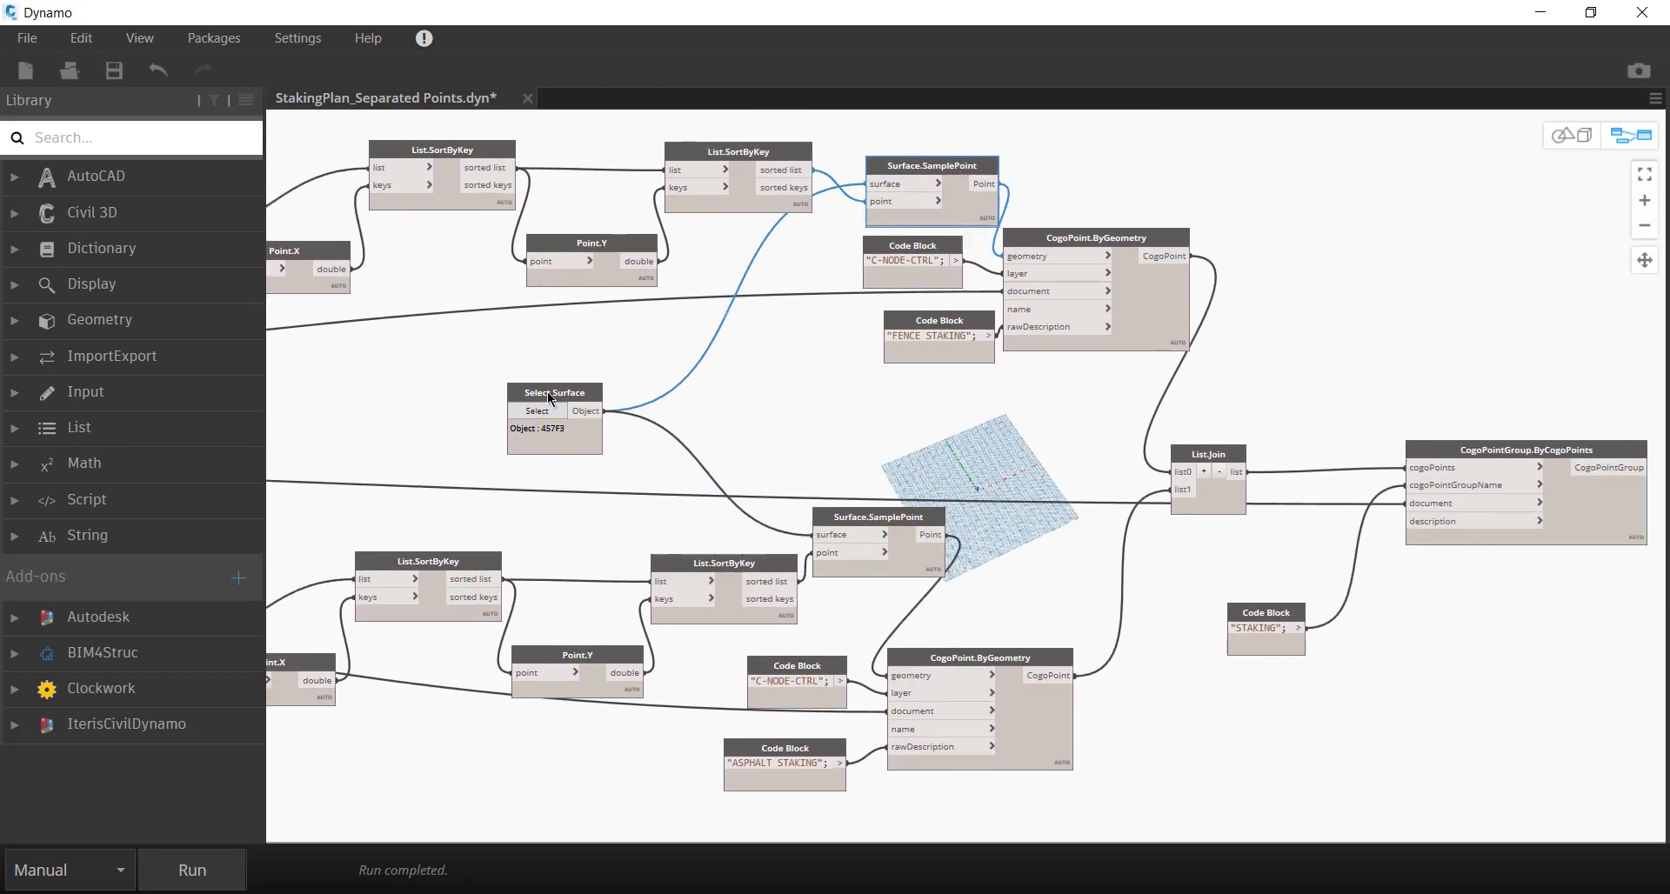
{"action": "left_click", "coordinate": [551, 396], "text": "shift"}
{"action": "left_click", "coordinate": [831, 522], "text": "shift"}
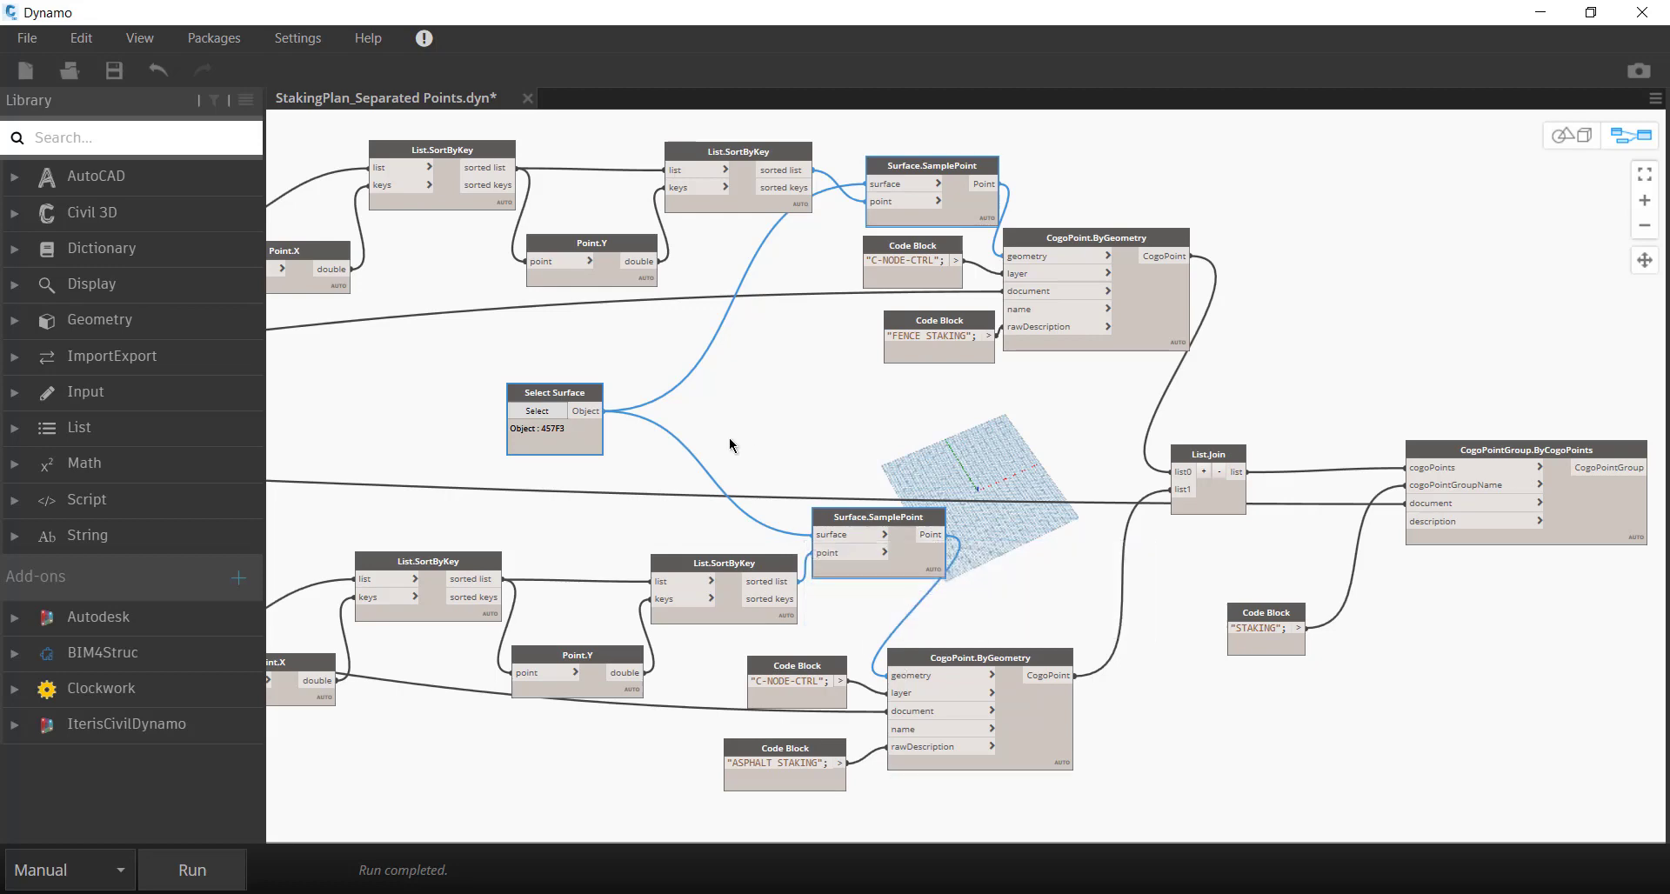
Pick the EG surface's border in the drawing for the Select Surface node, run the graph and minimize Dynamo.
{"action": "left_click", "coordinate": [541, 411]}
{"action": "left_click", "coordinate": [1590, 12]}
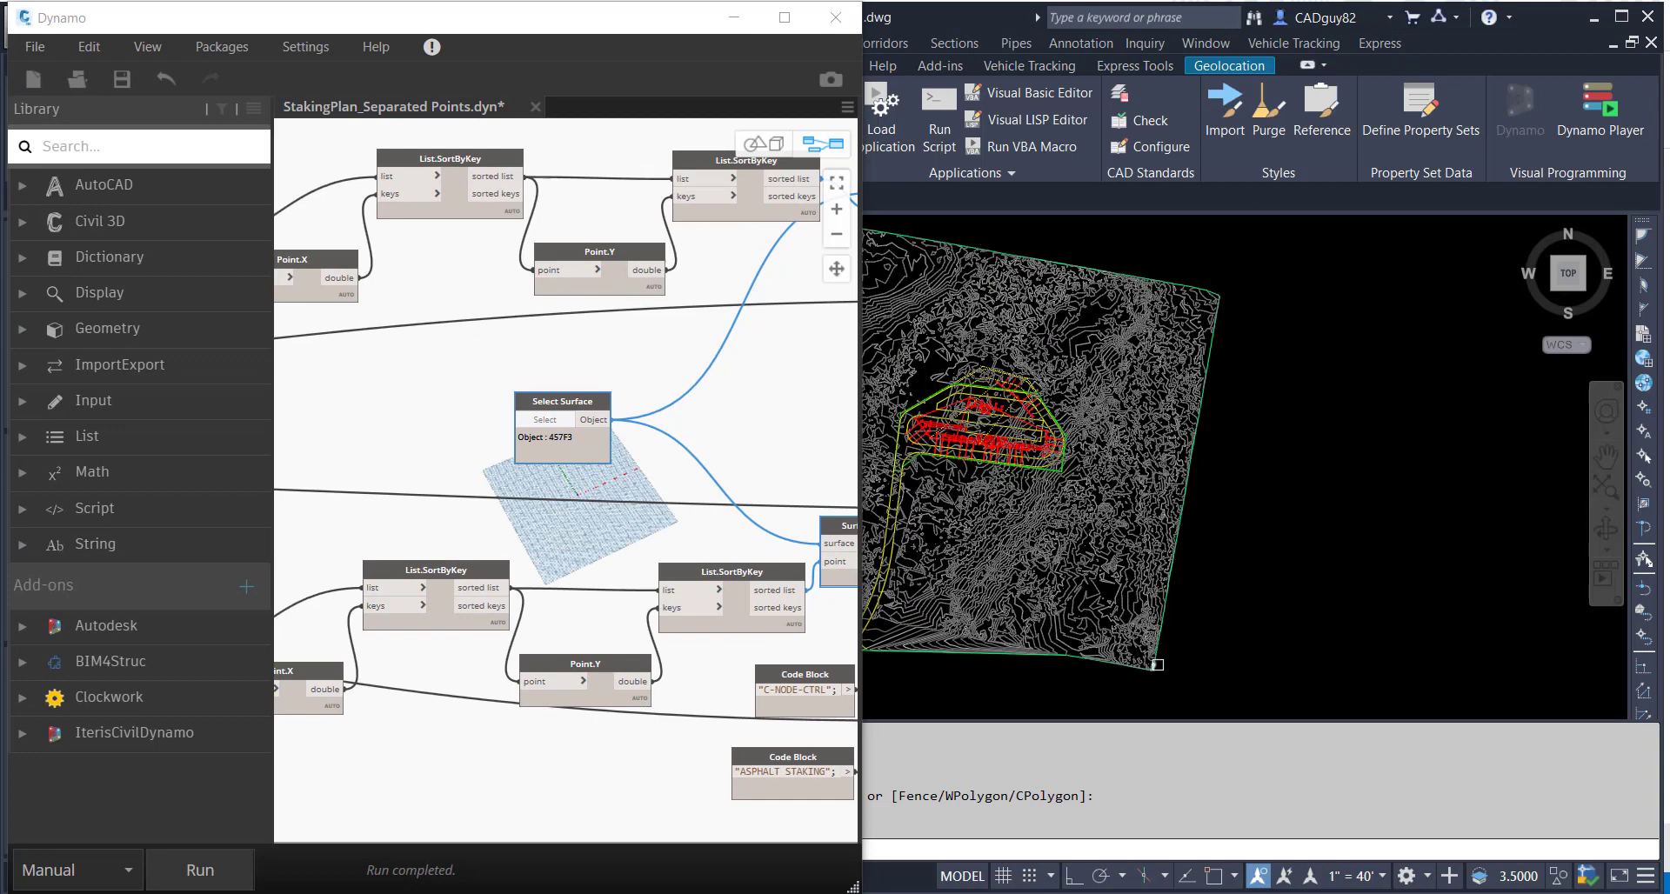
{"action": "scroll", "coordinate": [1013, 663], "scroll_direction": "up", "scroll_amount": 5}
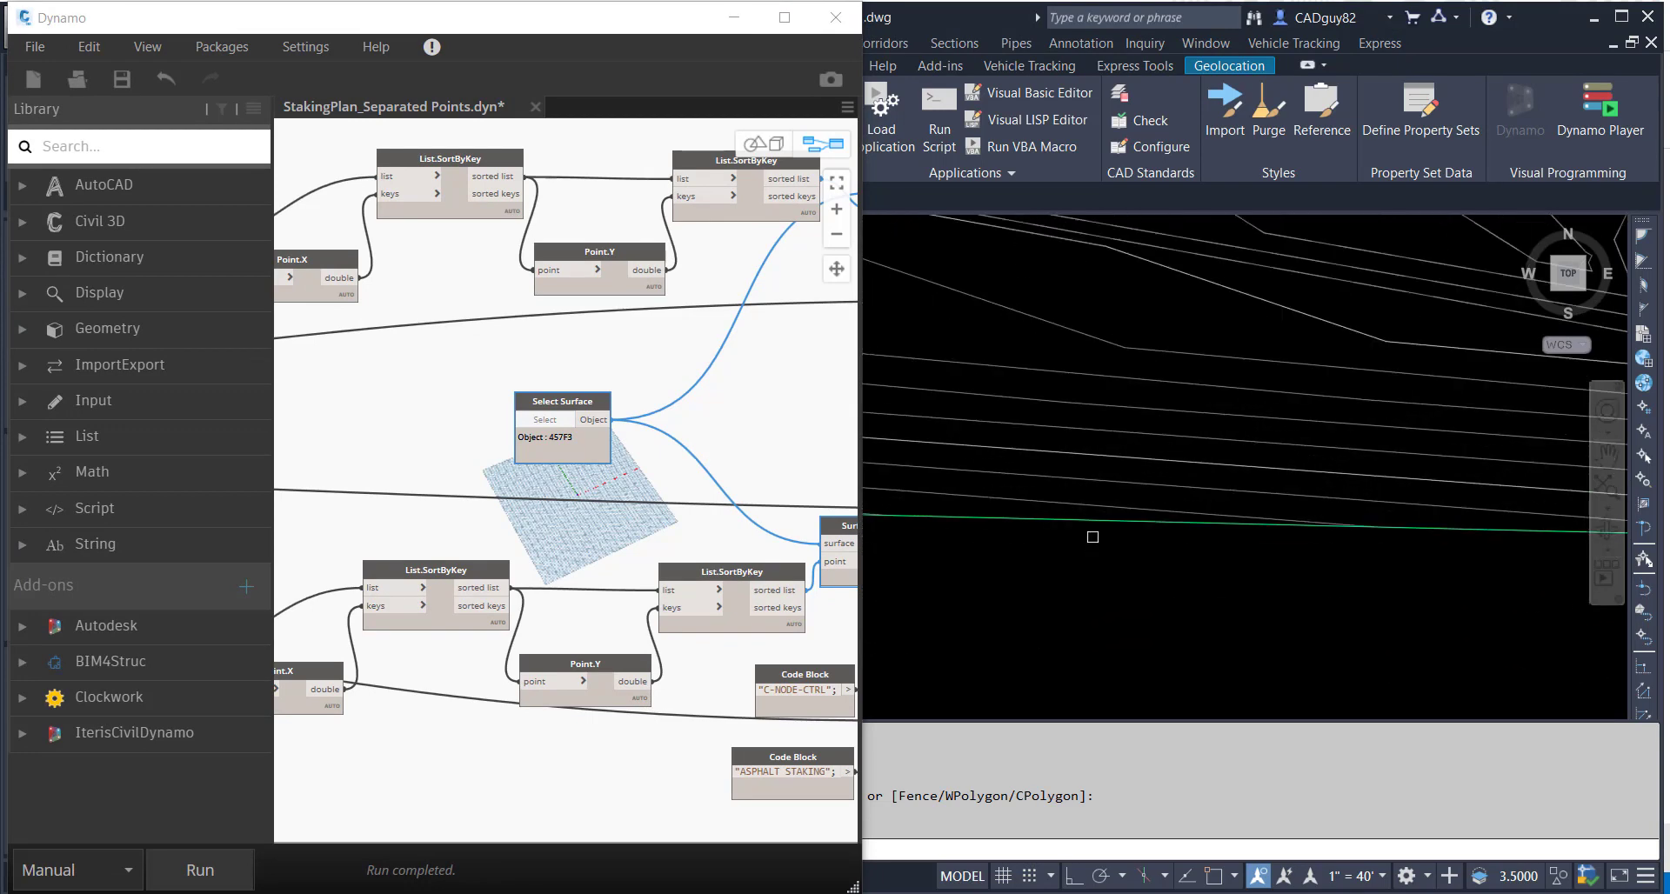
{"action": "left_click", "coordinate": [1090, 519]}
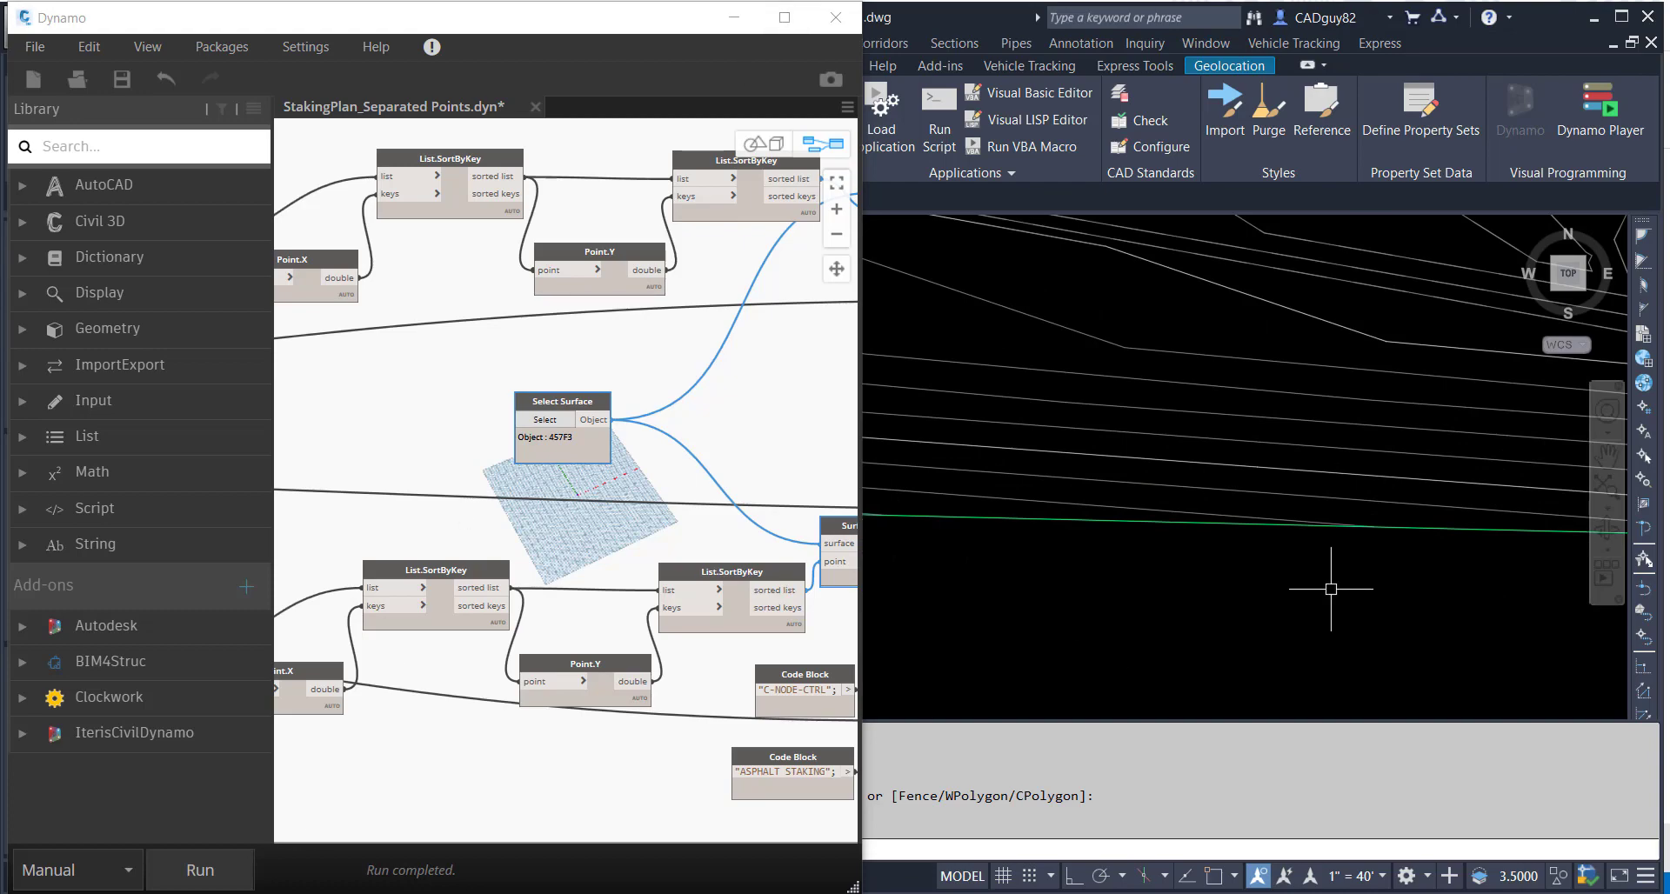
{"action": "scroll", "coordinate": [1392, 573], "scroll_direction": "down", "scroll_amount": 8}
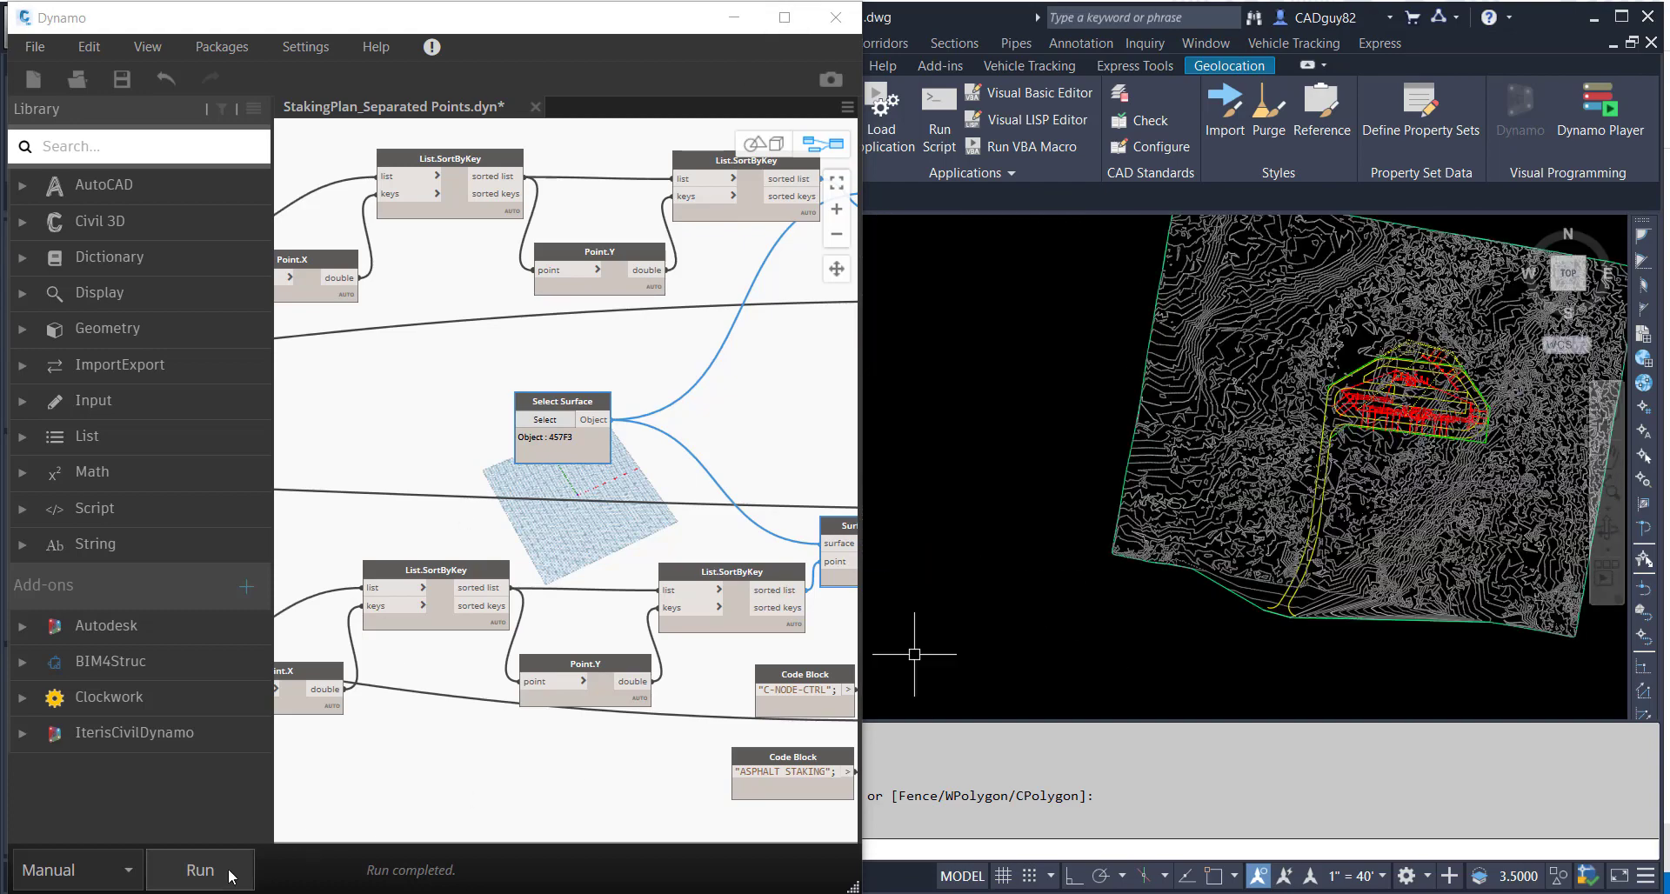
{"action": "left_click", "coordinate": [224, 869]}
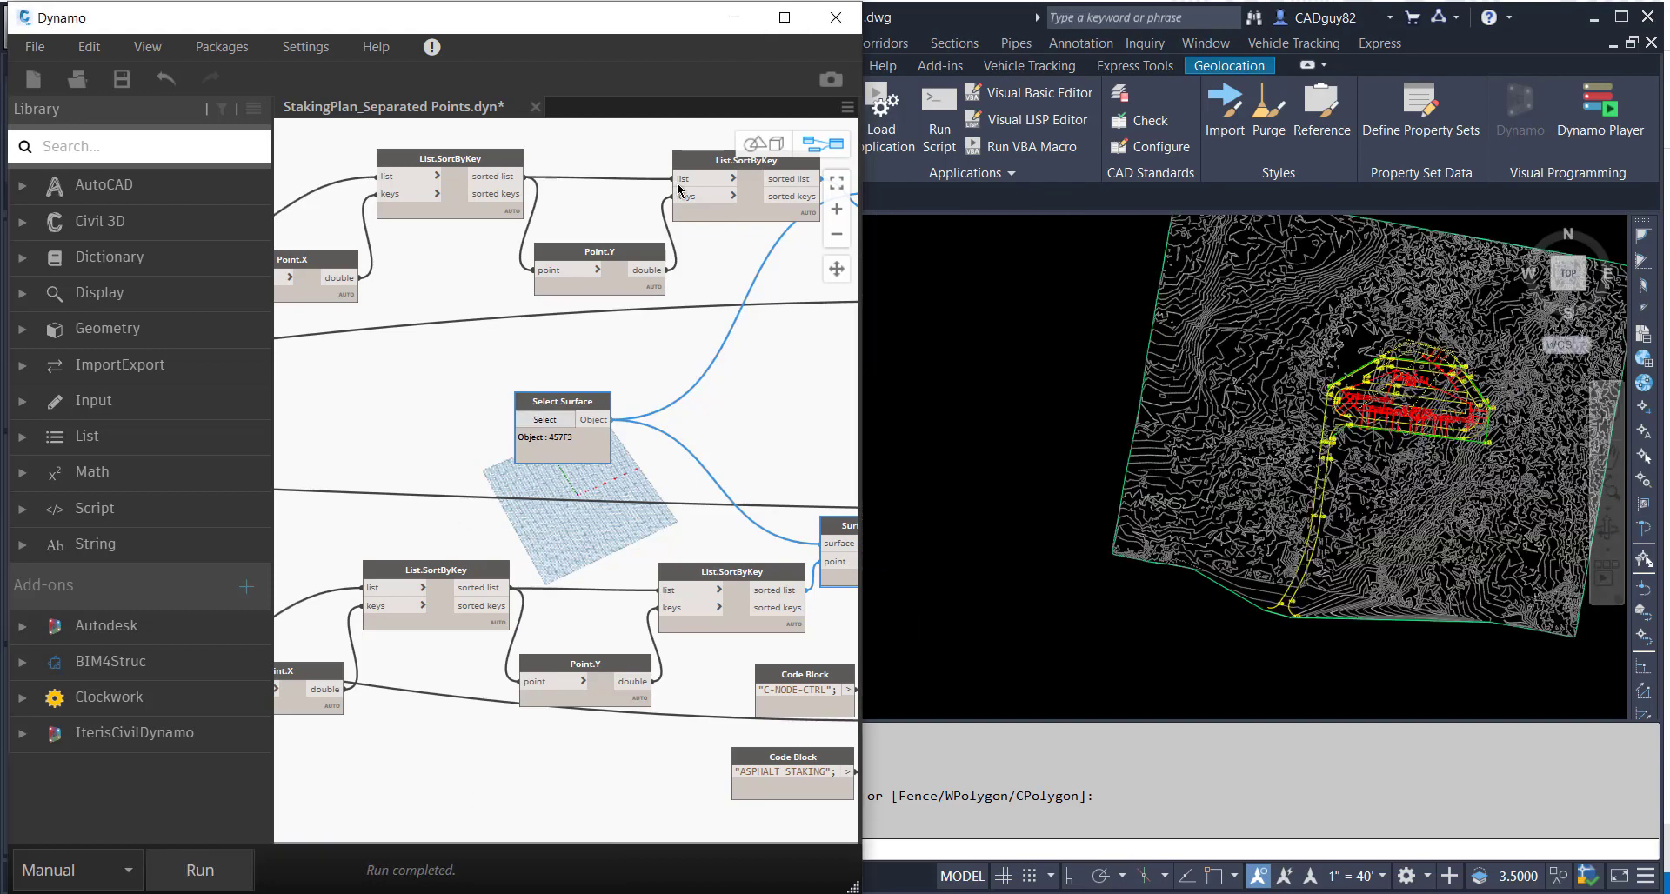
{"action": "left_click", "coordinate": [733, 17]}
Review the elevations and raw descriptions of the points in the STAKING point group.
{"action": "left_click", "coordinate": [129, 372]}
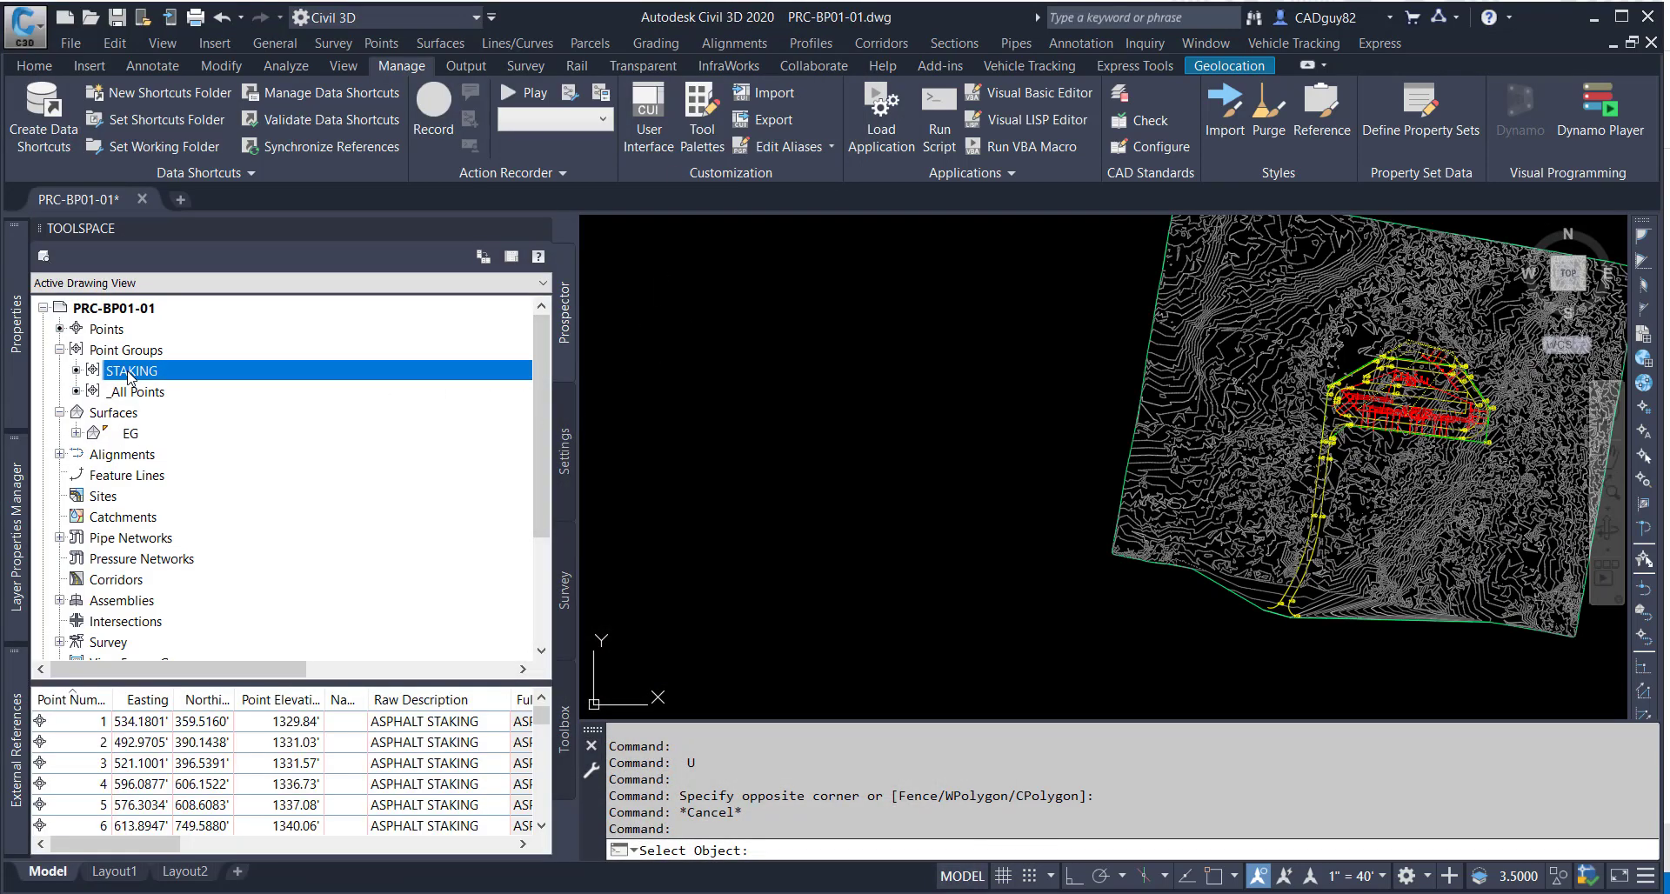
{"action": "left_click", "coordinate": [292, 722]}
{"action": "scroll", "coordinate": [355, 766], "scroll_direction": "down", "scroll_amount": 10}
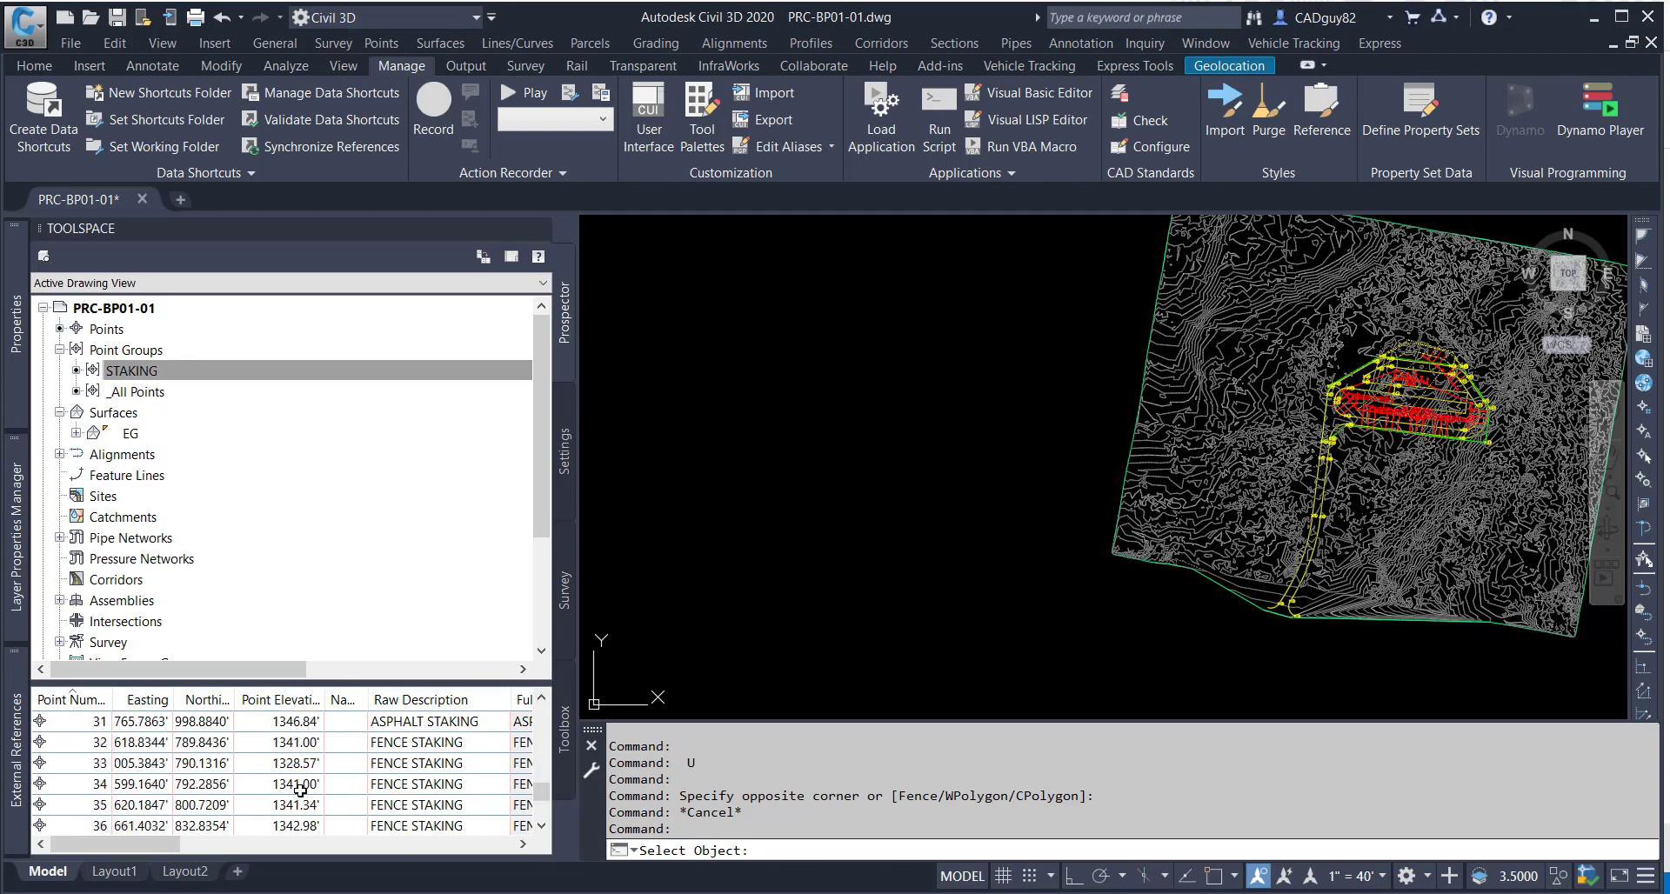
{"action": "left_click", "coordinate": [296, 804]}
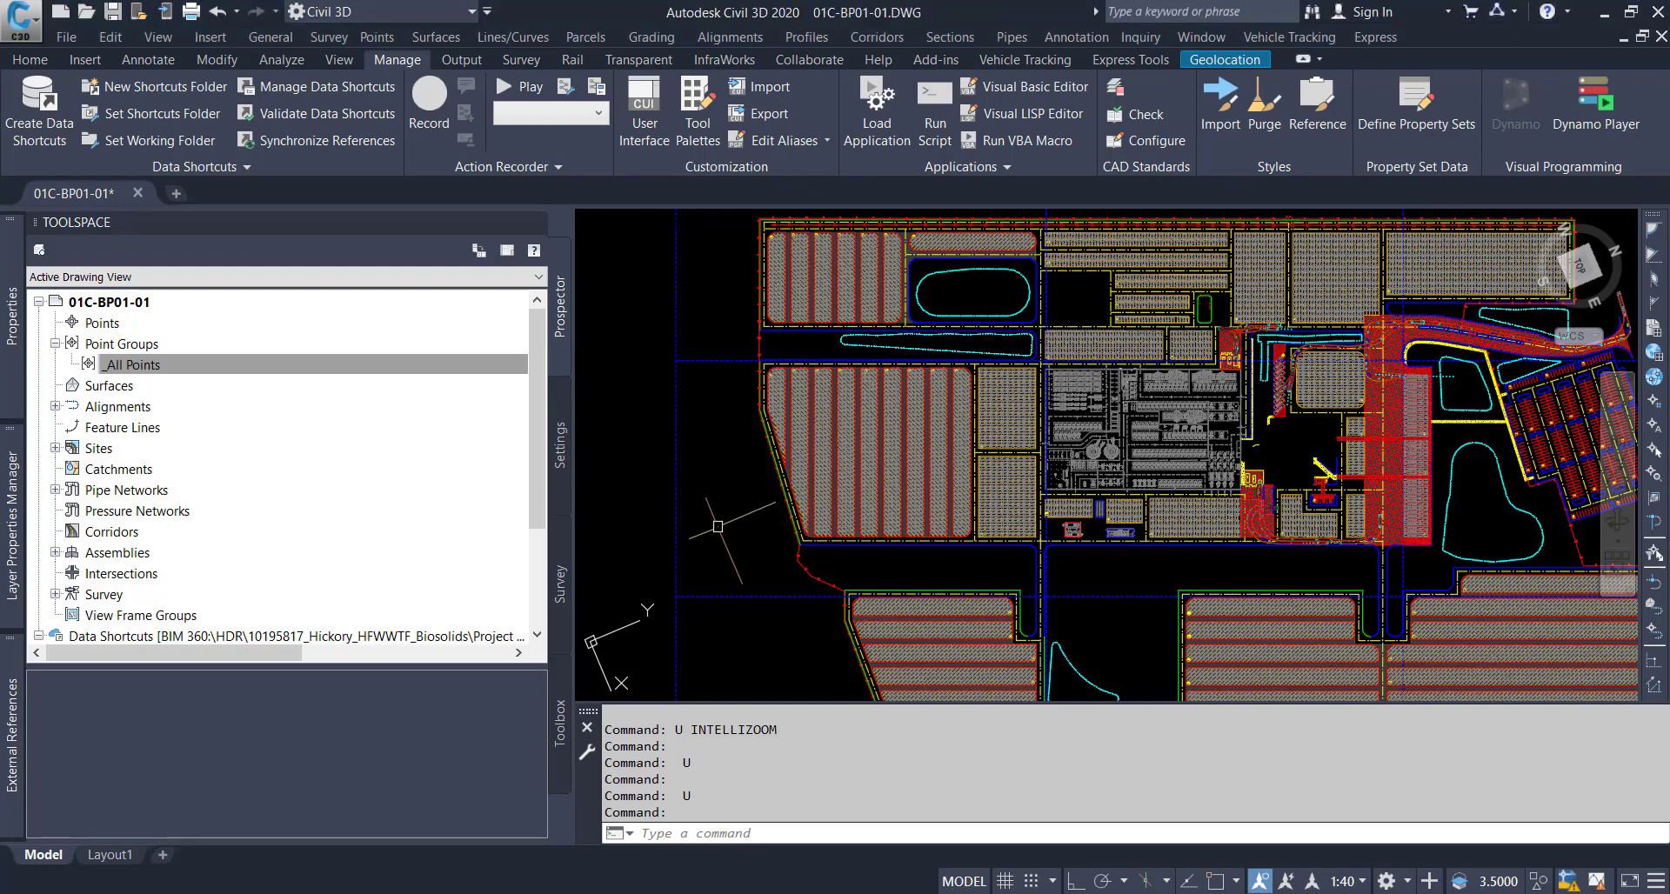
Select the rectangular frames covering the whole site in drawing 01C-BP01-01 to highlight them, and clear the selection.
{"action": "scroll", "coordinate": [719, 562], "scroll_direction": "down", "scroll_amount": 2}
{"action": "middle_click_drag", "start_coordinate": [994, 506], "coordinate": [1002, 445]}
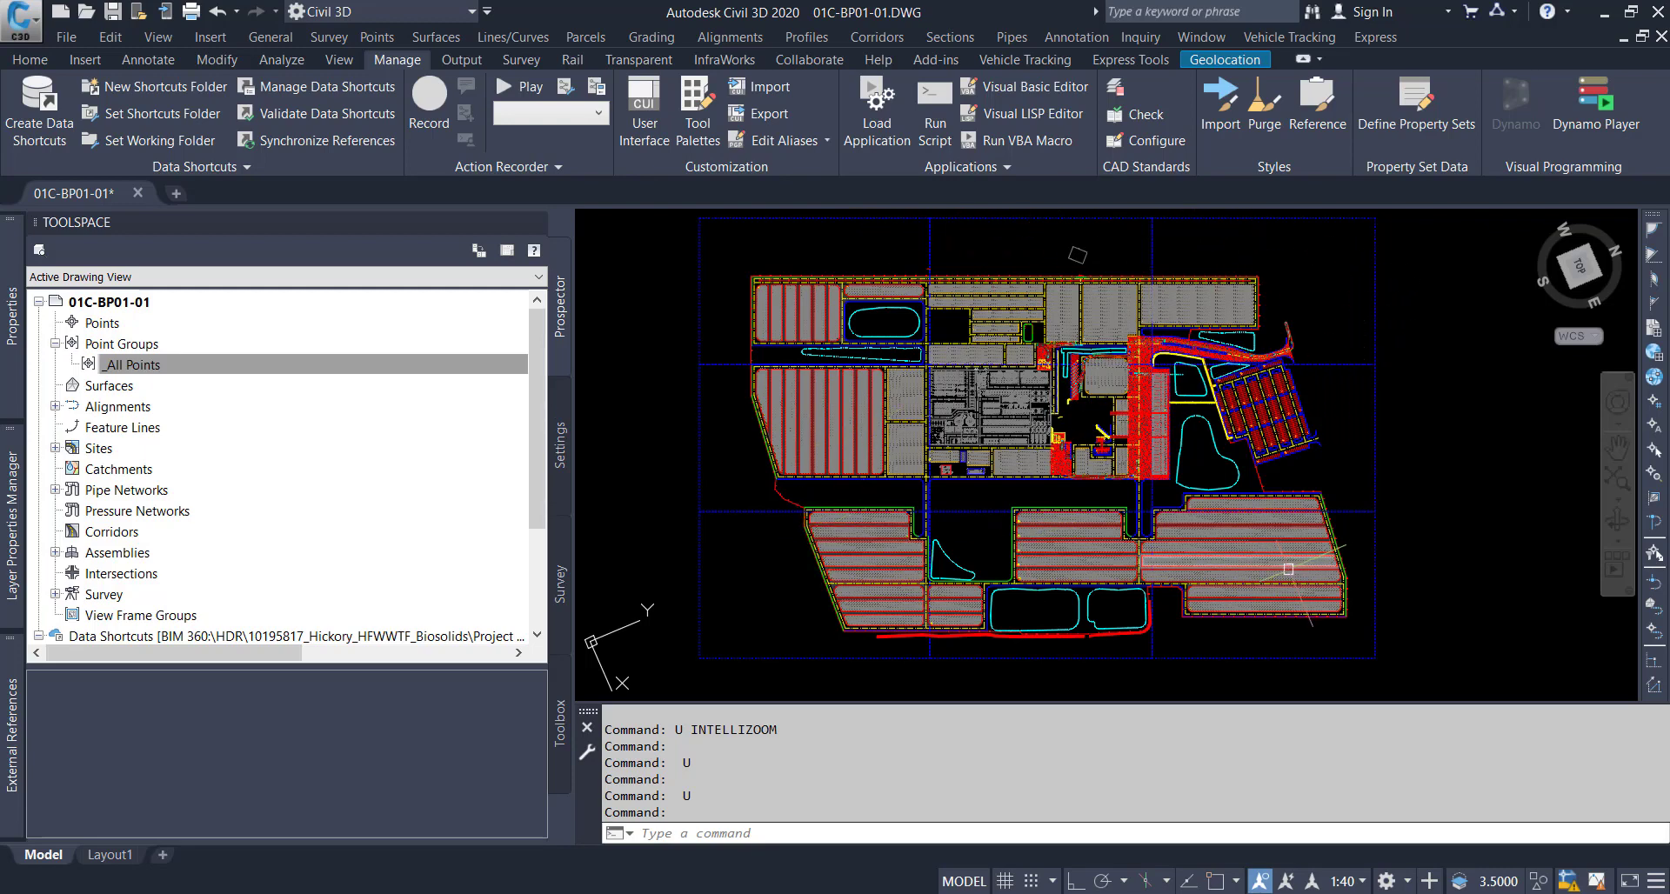
{"action": "left_click", "coordinate": [1427, 577]}
{"action": "left_click", "coordinate": [1164, 231]}
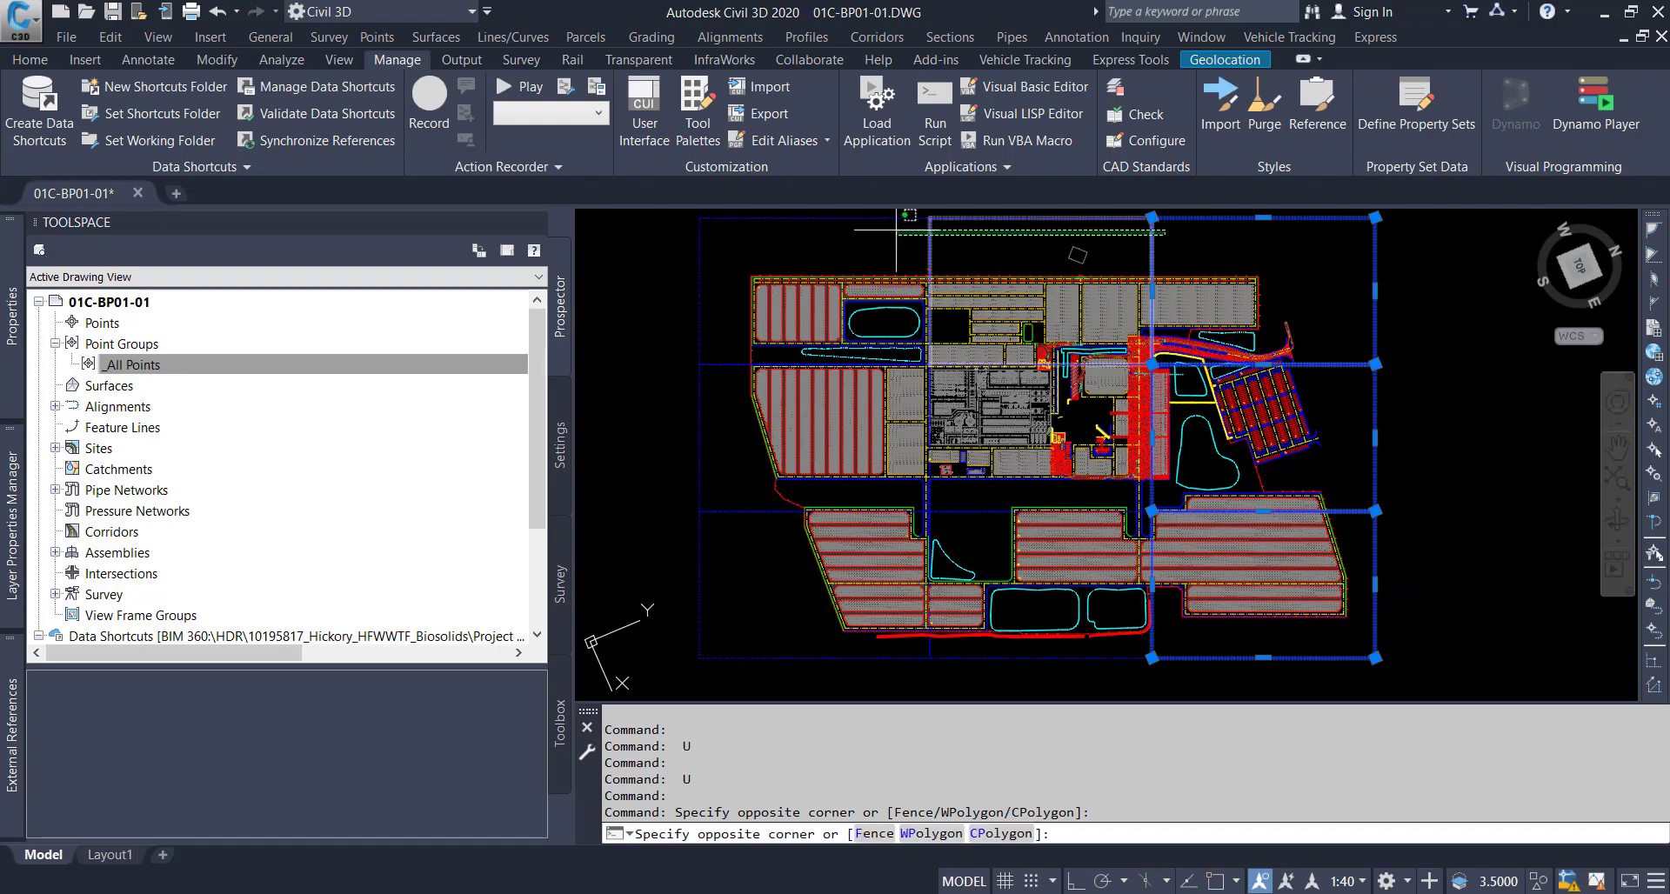
{"action": "left_click", "coordinate": [733, 250]}
{"action": "left_click", "coordinate": [715, 309]}
{"action": "left_click", "coordinate": [685, 557]}
{"action": "left_click", "coordinate": [964, 495]}
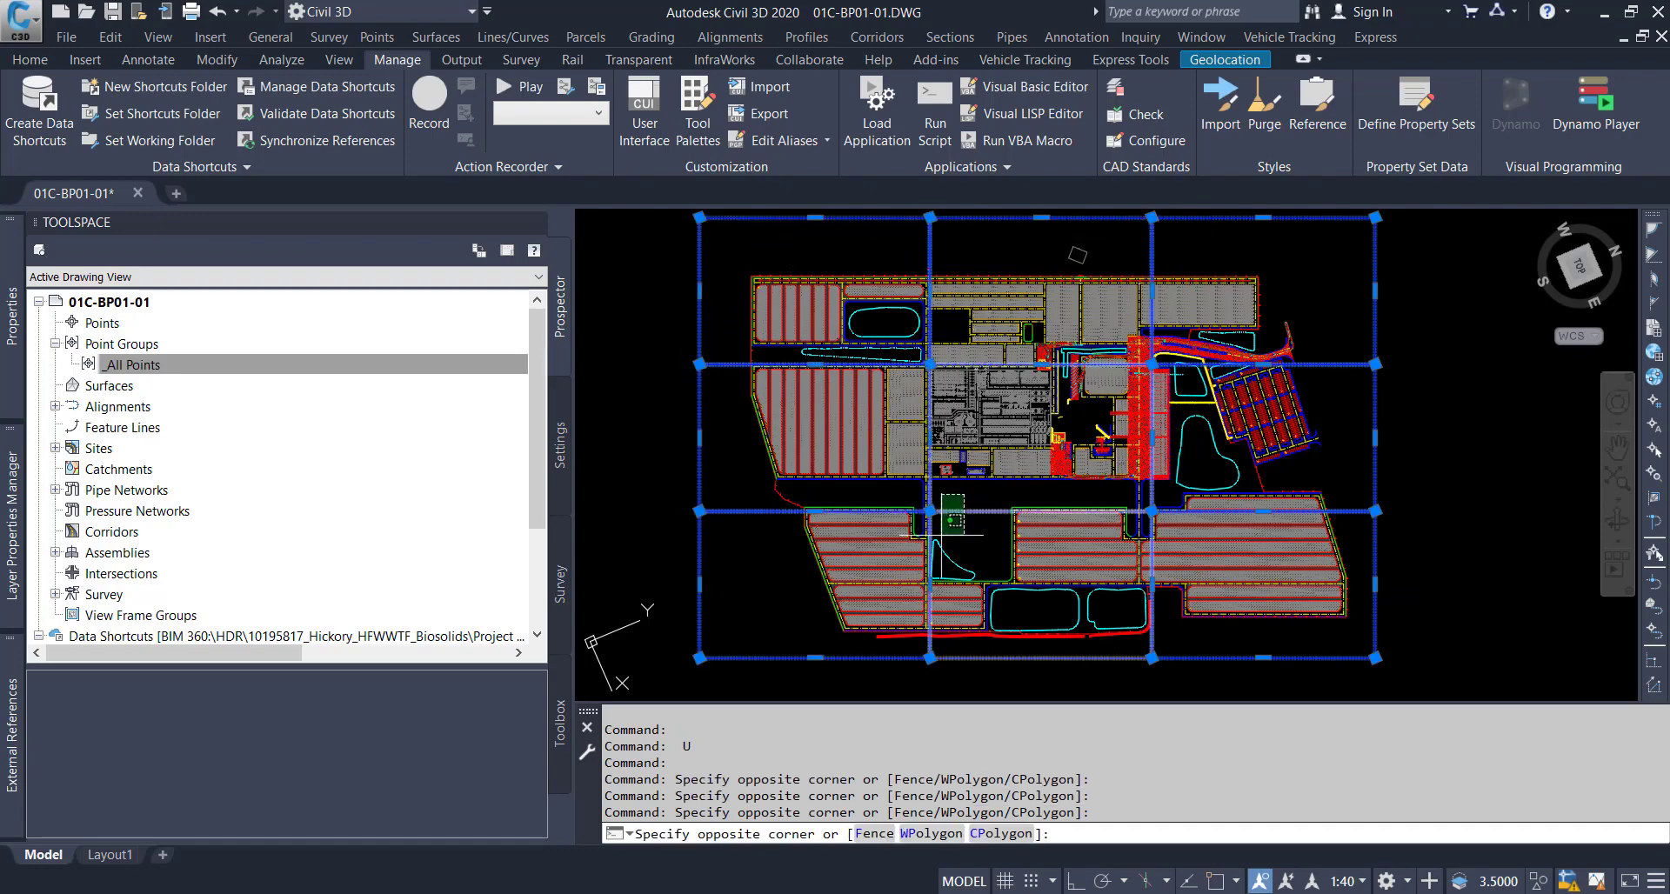
{"action": "left_click", "coordinate": [940, 531]}
{"action": "key", "text": "Escape"}
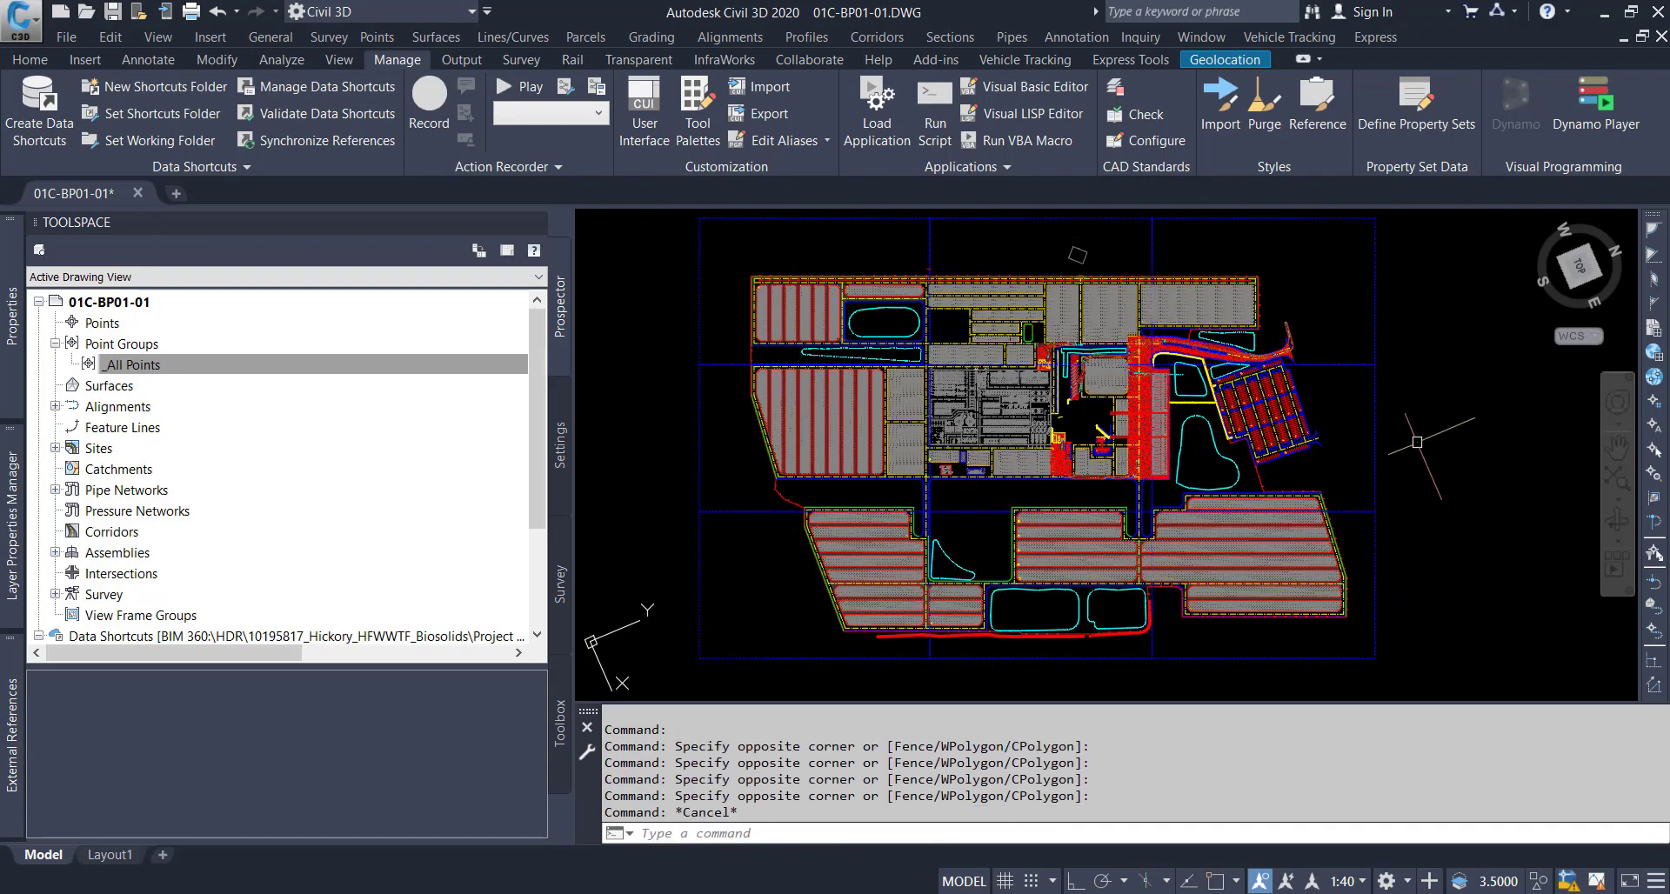
Examine the large site plan up close, from the upper road and block areas to the lower blocks and parking area.
{"action": "scroll", "coordinate": [1252, 305], "scroll_direction": "up", "scroll_amount": 6}
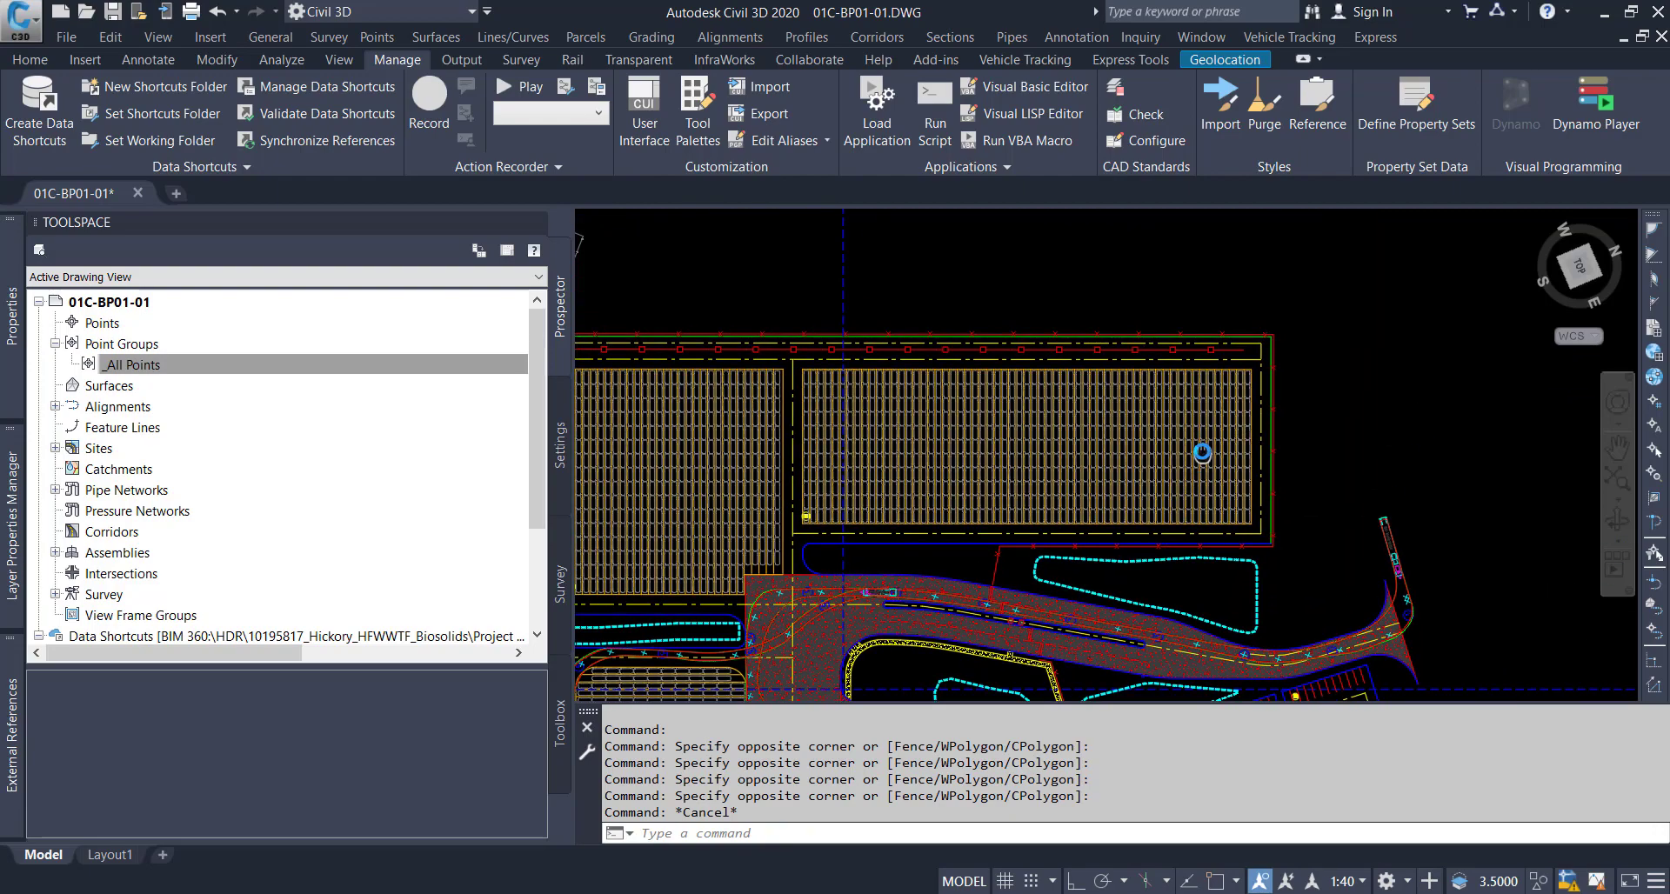
{"action": "middle_click_drag", "start_coordinate": [1203, 453], "coordinate": [1374, 430]}
{"action": "mouse_move", "coordinate": [835, 490]}
{"action": "middle_mouse_down"}
{"action": "mouse_move", "coordinate": [1234, 436]}
{"action": "mouse_move", "coordinate": [1668, 430]}
{"action": "middle_mouse_up"}
{"action": "mouse_move", "coordinate": [821, 596]}
{"action": "middle_mouse_down"}
{"action": "mouse_move", "coordinate": [1186, 579]}
{"action": "mouse_move", "coordinate": [1163, 427]}
{"action": "middle_mouse_up"}
{"action": "mouse_move", "coordinate": [1242, 603]}
{"action": "middle_mouse_down"}
{"action": "mouse_move", "coordinate": [1115, 366]}
{"action": "mouse_move", "coordinate": [1209, 538]}
{"action": "mouse_move", "coordinate": [932, 533]}
{"action": "mouse_move", "coordinate": [988, 388]}
{"action": "mouse_move", "coordinate": [1166, 347]}
{"action": "mouse_move", "coordinate": [1019, 132]}
{"action": "middle_mouse_up"}
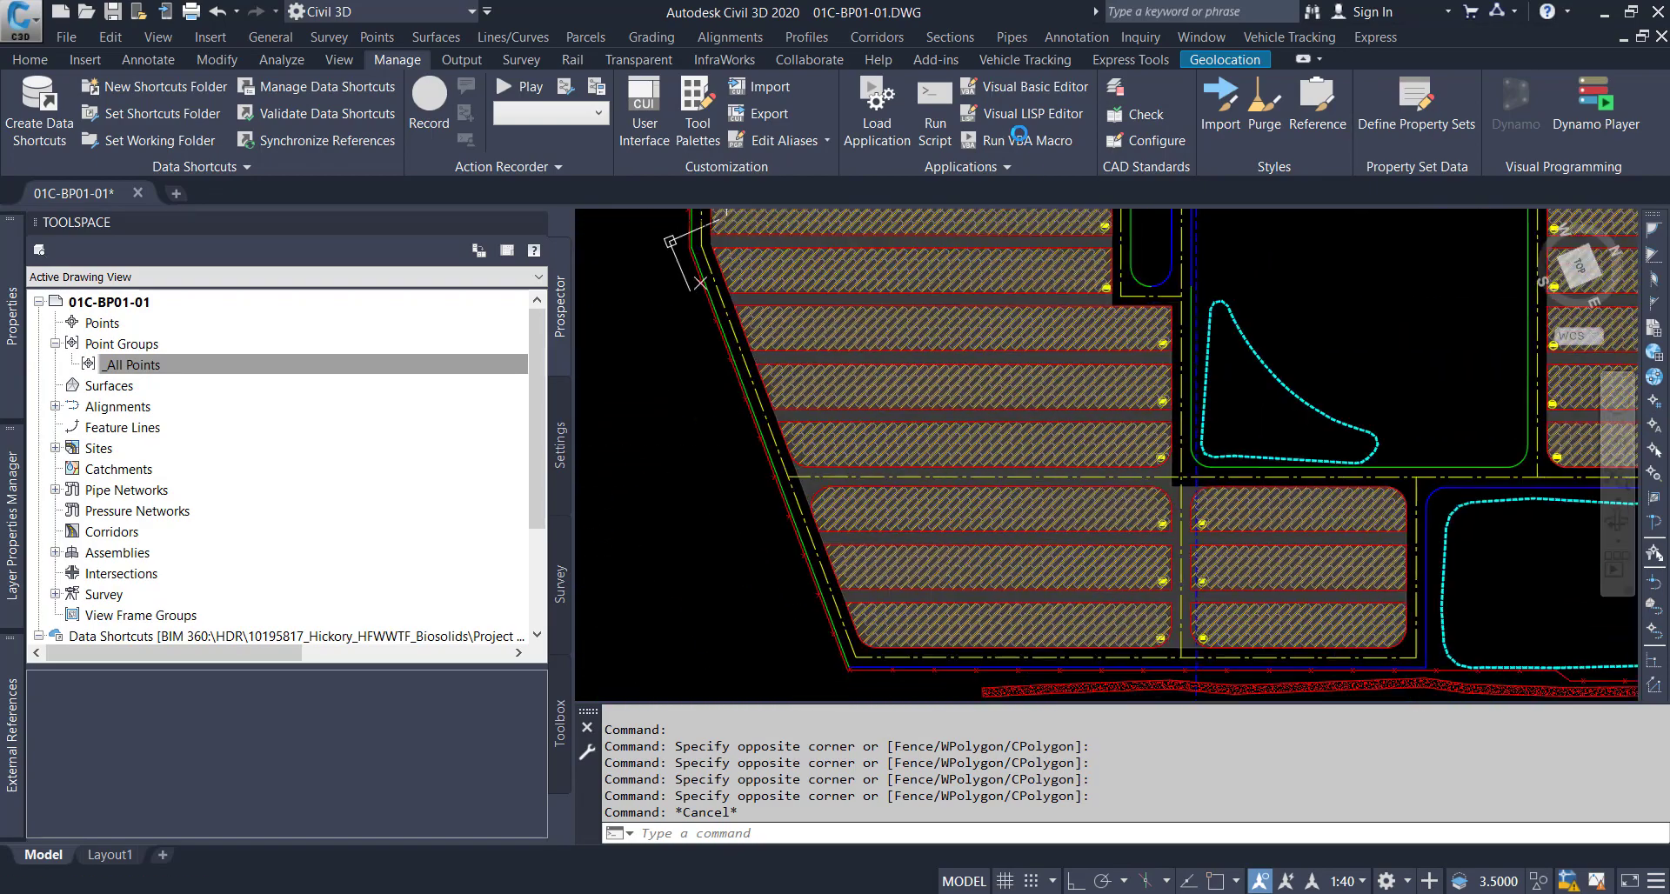
{"action": "mouse_move", "coordinate": [1318, 431]}
{"action": "middle_mouse_down"}
{"action": "mouse_move", "coordinate": [1466, 535]}
{"action": "mouse_move", "coordinate": [722, 488]}
{"action": "mouse_move", "coordinate": [1122, 482]}
{"action": "mouse_move", "coordinate": [814, 503]}
{"action": "middle_mouse_up"}
{"action": "scroll", "coordinate": [1036, 496], "scroll_direction": "down", "scroll_amount": 4}
{"action": "scroll", "coordinate": [1059, 232], "scroll_direction": "up", "scroll_amount": 4}
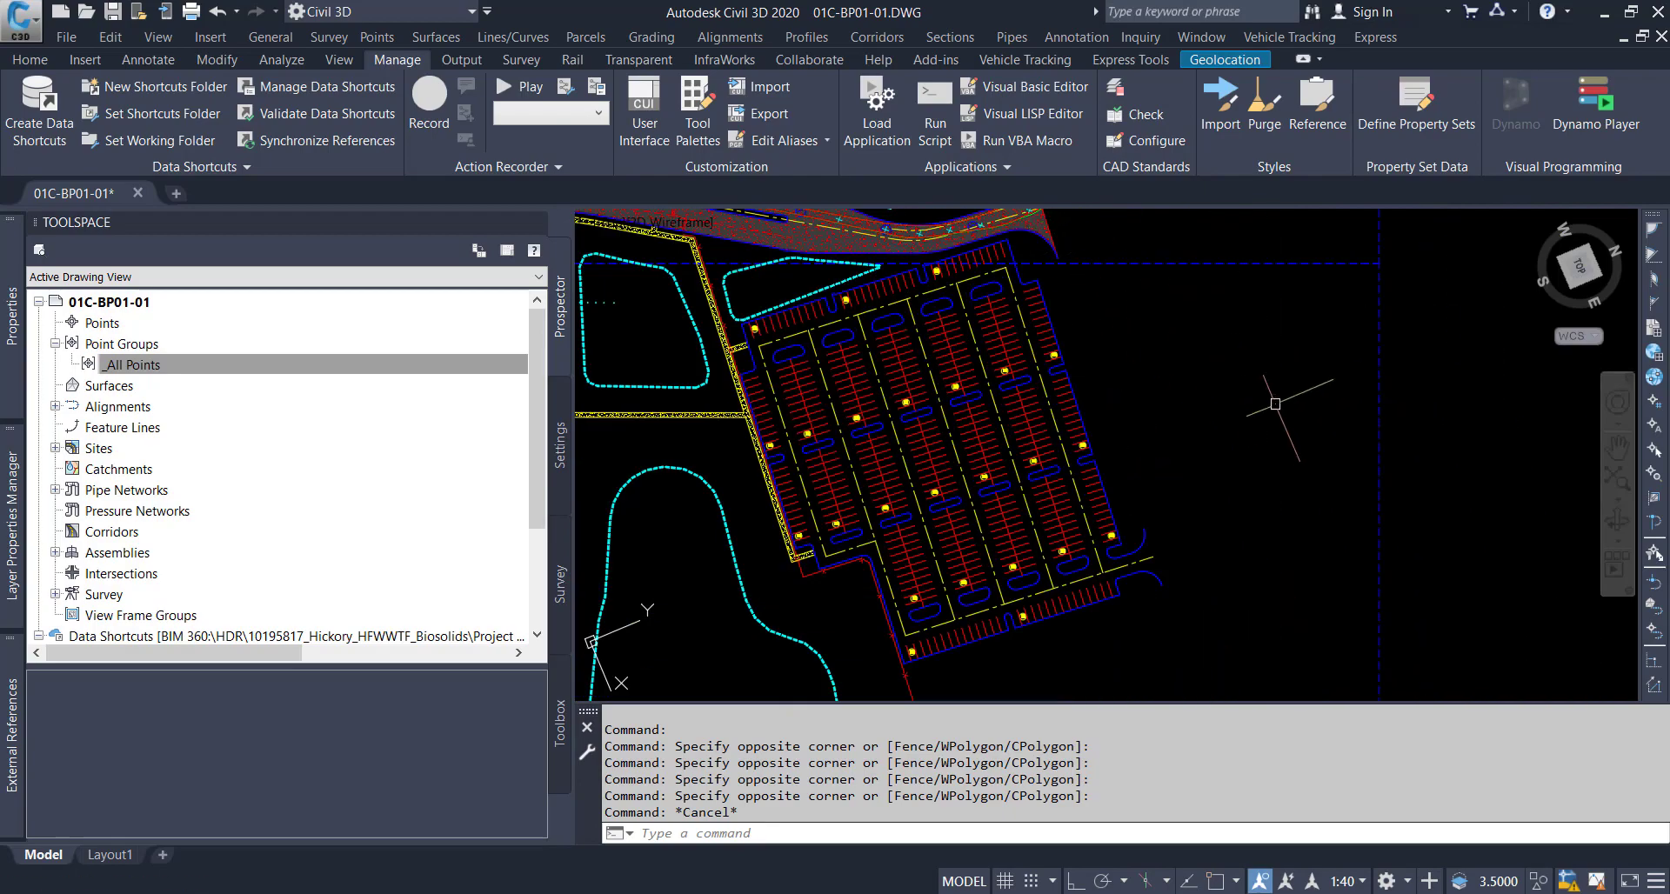
Examine the parking area and the full site plan, and check the Point Groups collection for existing point groups.
{"action": "scroll", "coordinate": [1275, 404], "scroll_direction": "down", "scroll_amount": 3}
{"action": "scroll", "coordinate": [1217, 395], "scroll_direction": "up", "scroll_amount": 5}
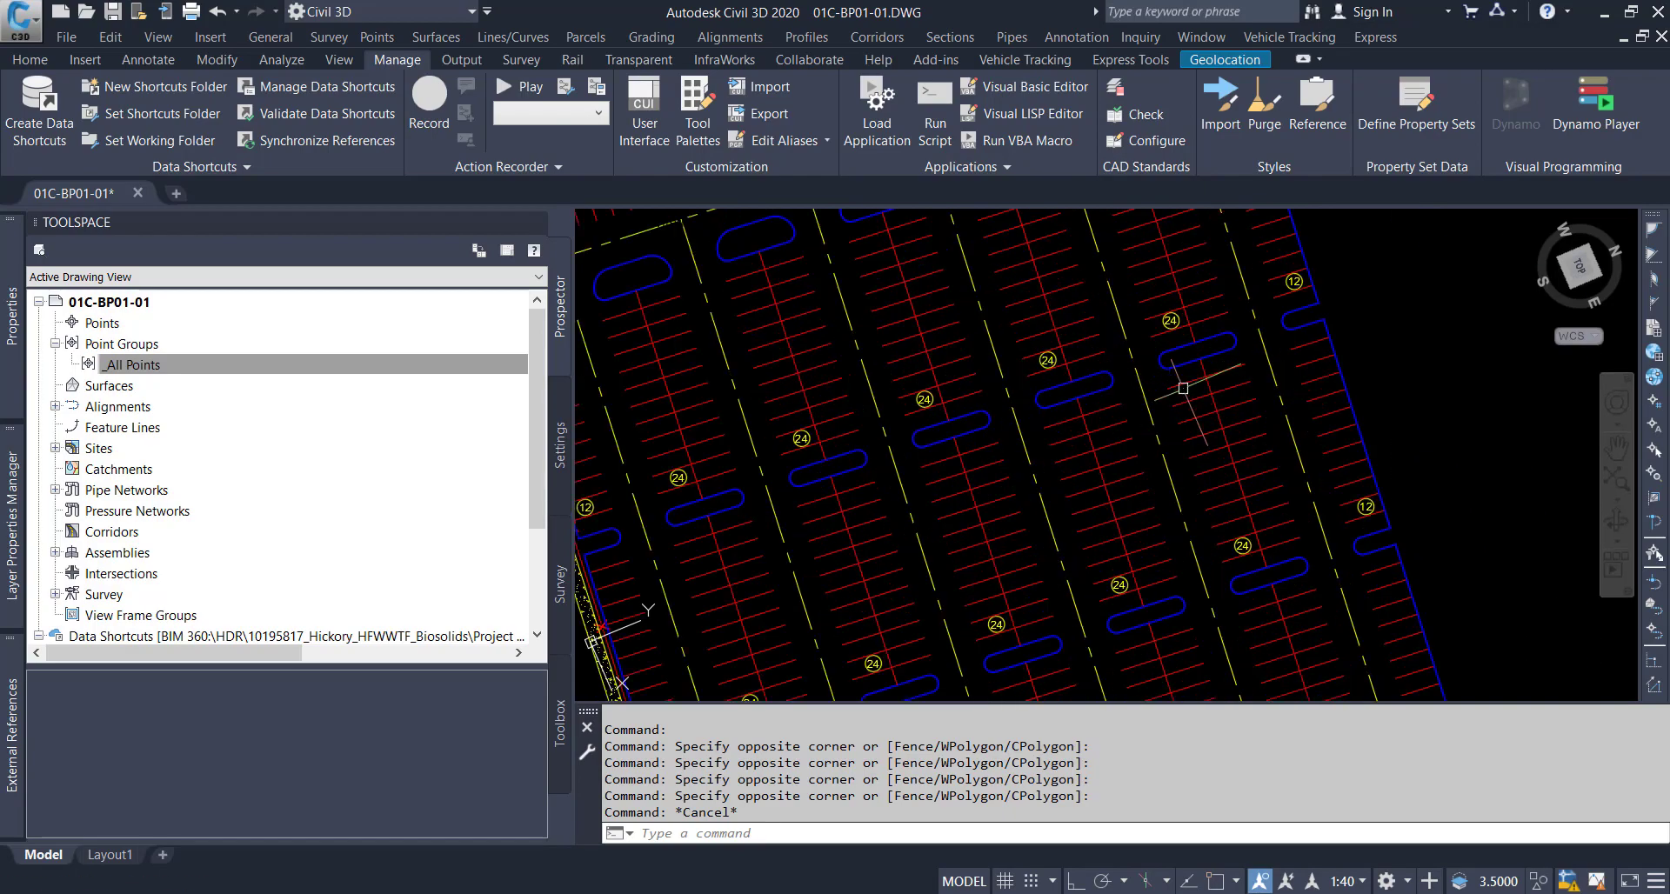
{"action": "scroll", "coordinate": [1313, 361], "scroll_direction": "down", "scroll_amount": 6}
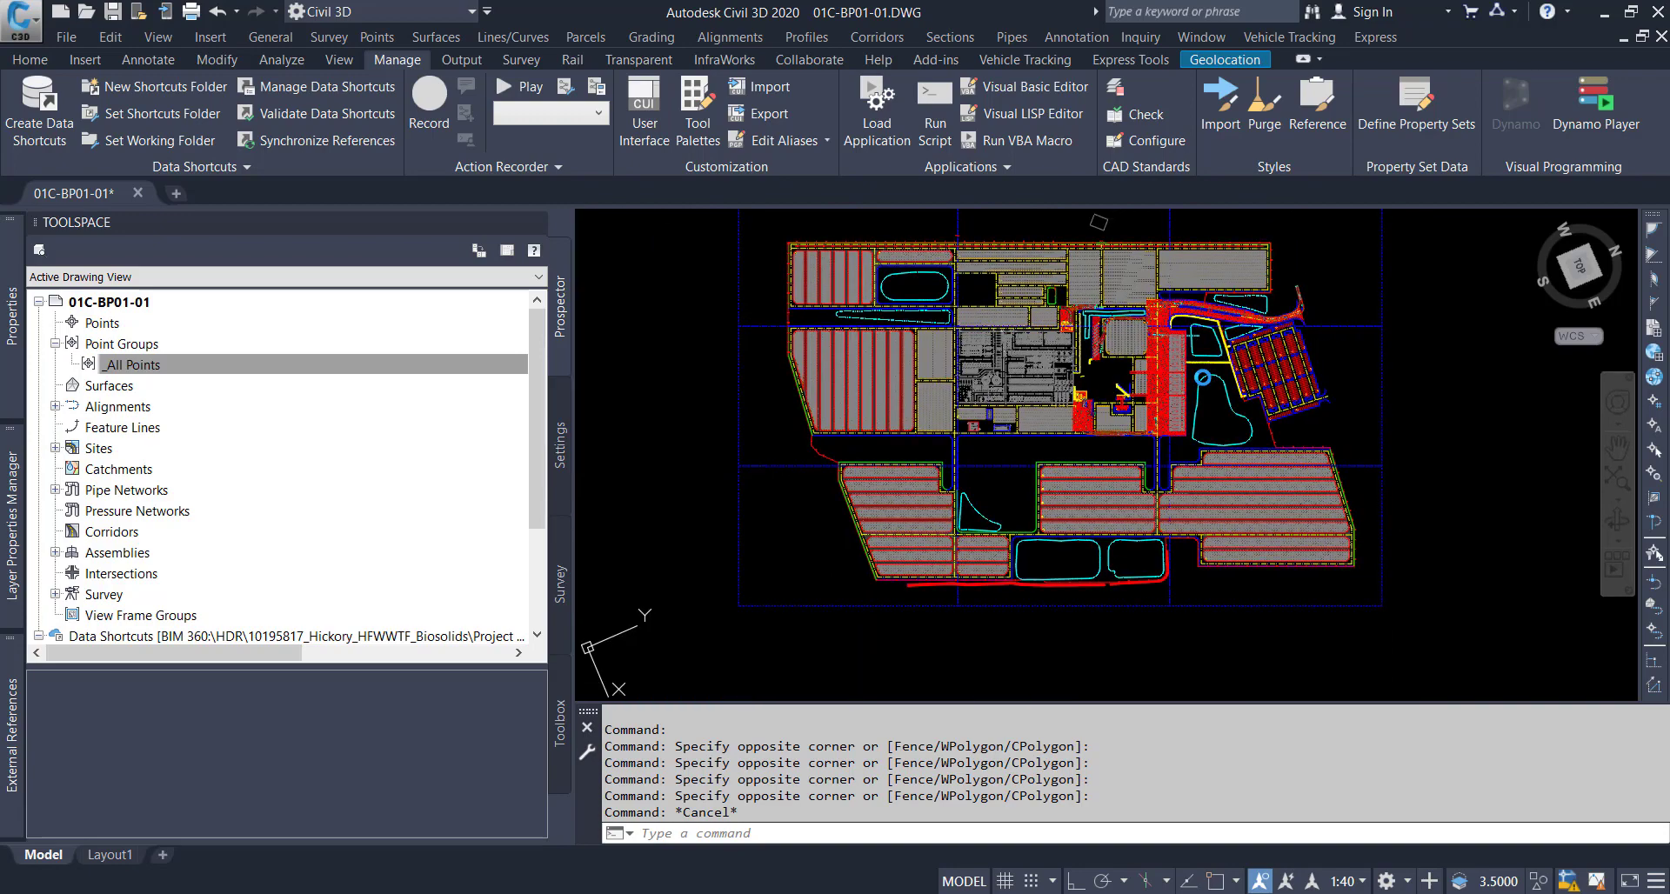
{"action": "middle_click_drag", "start_coordinate": [1203, 376], "coordinate": [1192, 408]}
{"action": "left_click", "coordinate": [359, 364]}
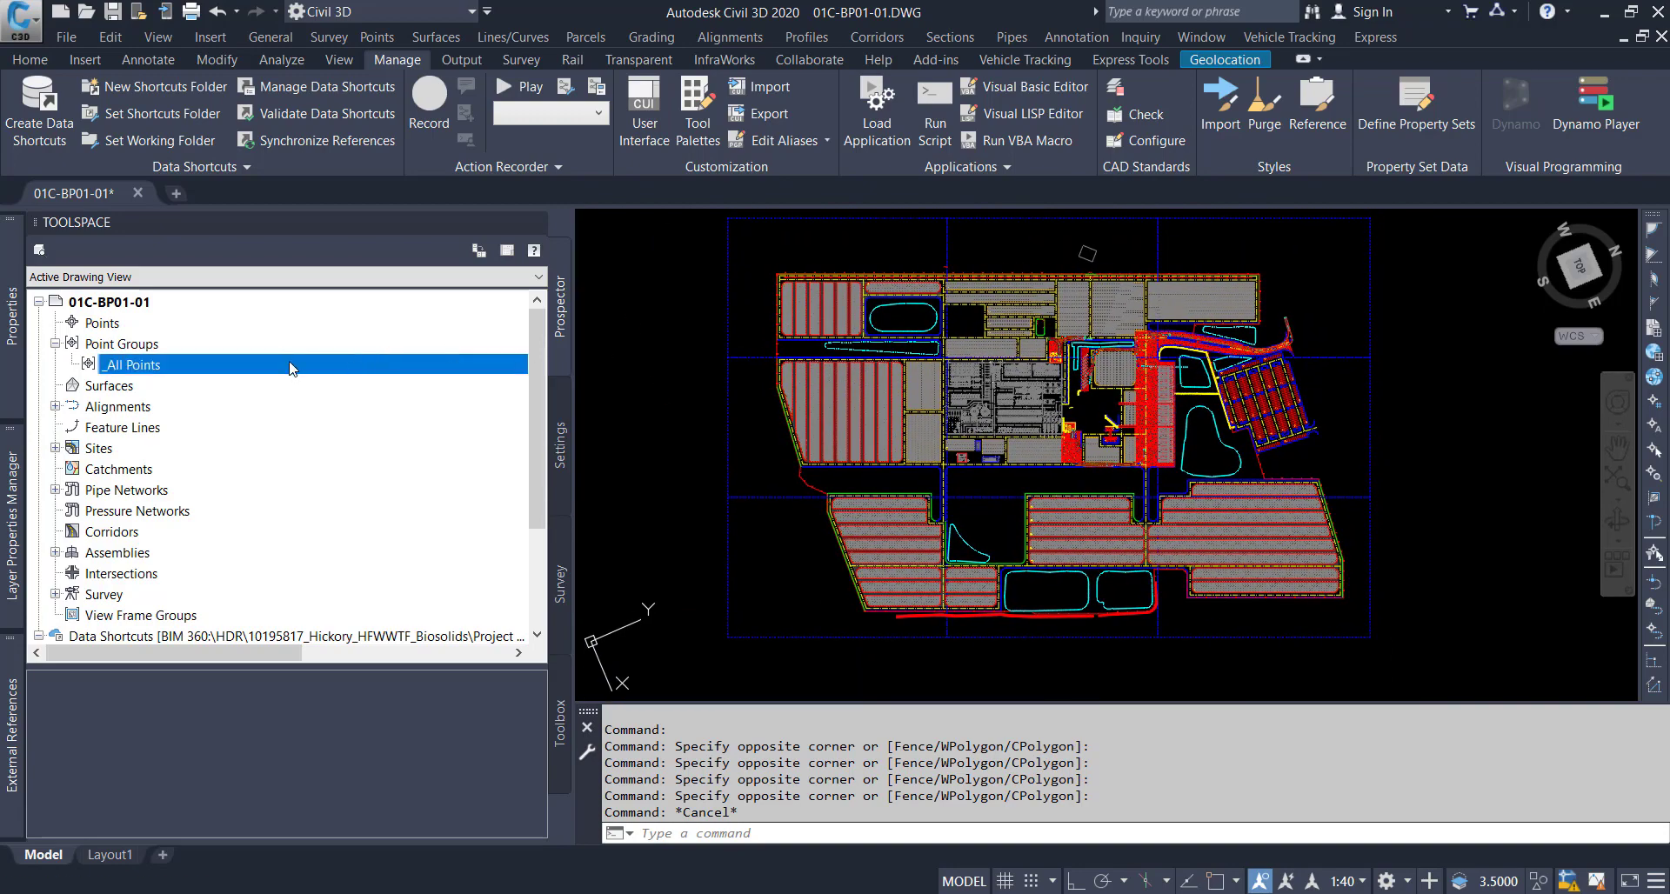
{"action": "left_click", "coordinate": [105, 348]}
{"action": "left_click", "coordinate": [113, 368]}
Switch to the StakingPlan graph in Dynamo, clear the library search, and select the Code Block listing the layer names.
{"action": "left_click", "coordinate": [1252, 844]}
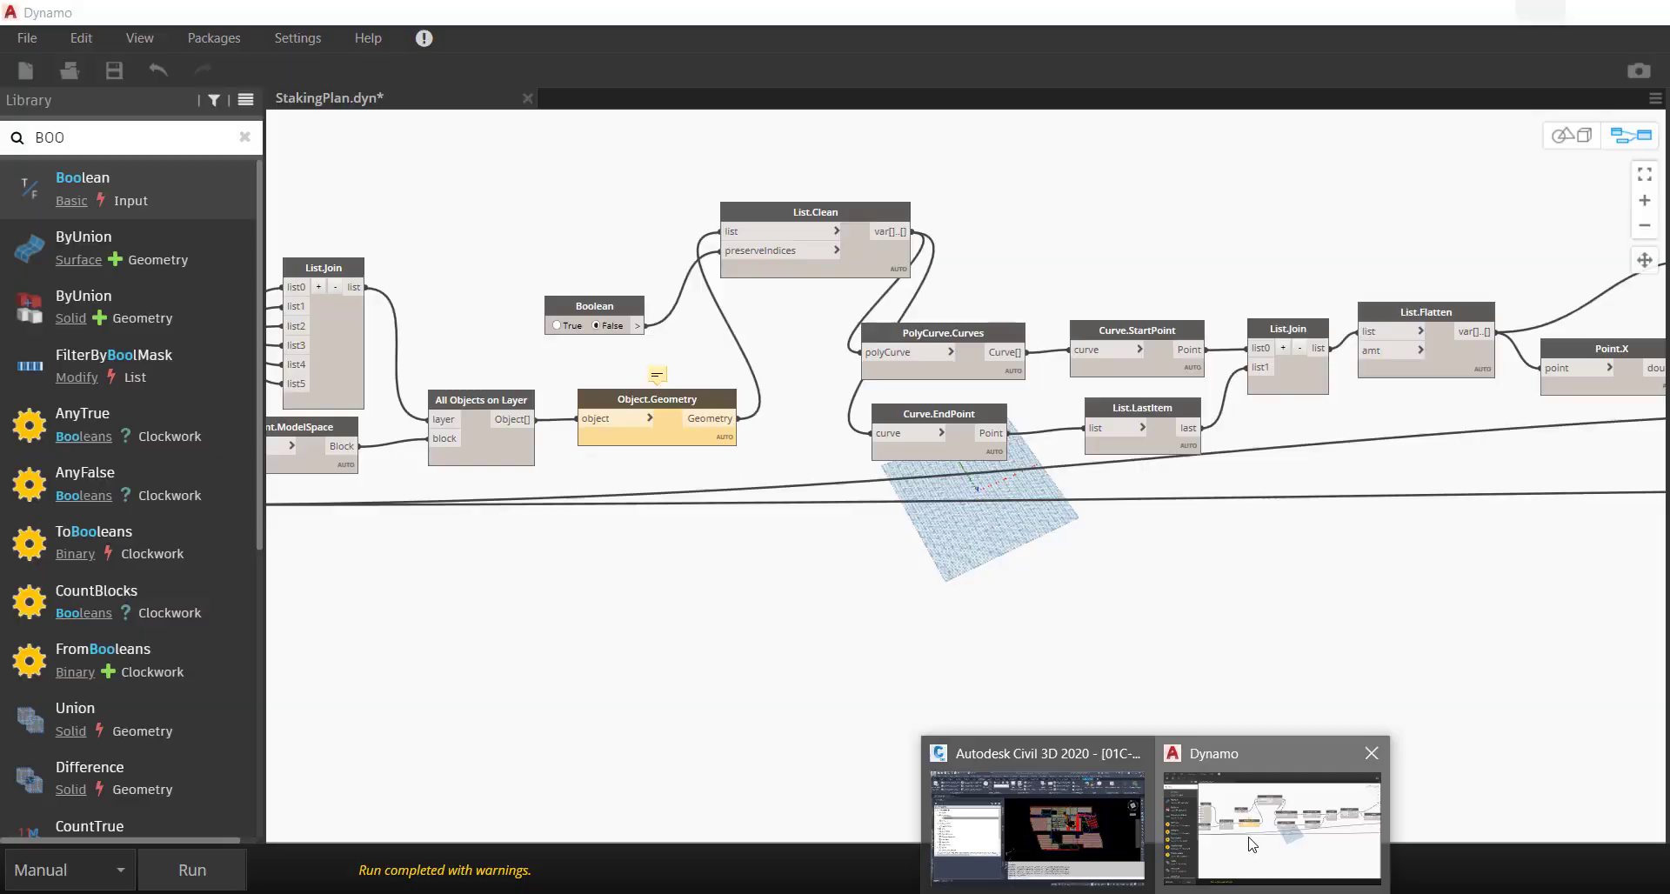
{"action": "scroll", "coordinate": [1119, 675], "scroll_direction": "down", "scroll_amount": 1}
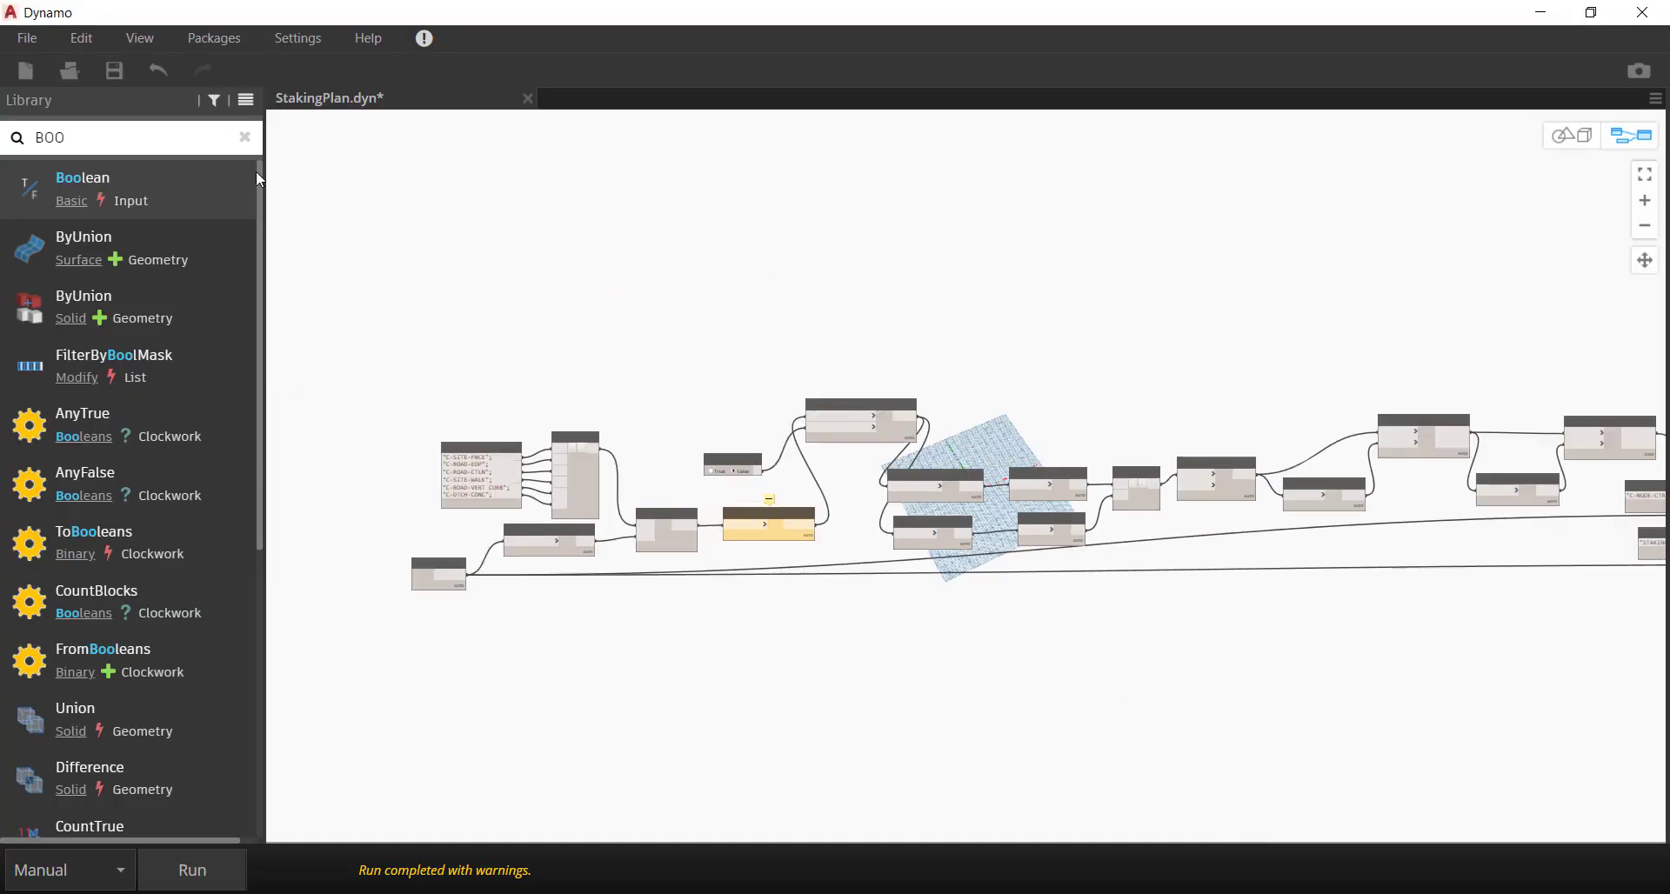
{"action": "left_click", "coordinate": [244, 136]}
{"action": "scroll", "coordinate": [383, 537], "scroll_direction": "up", "scroll_amount": 3}
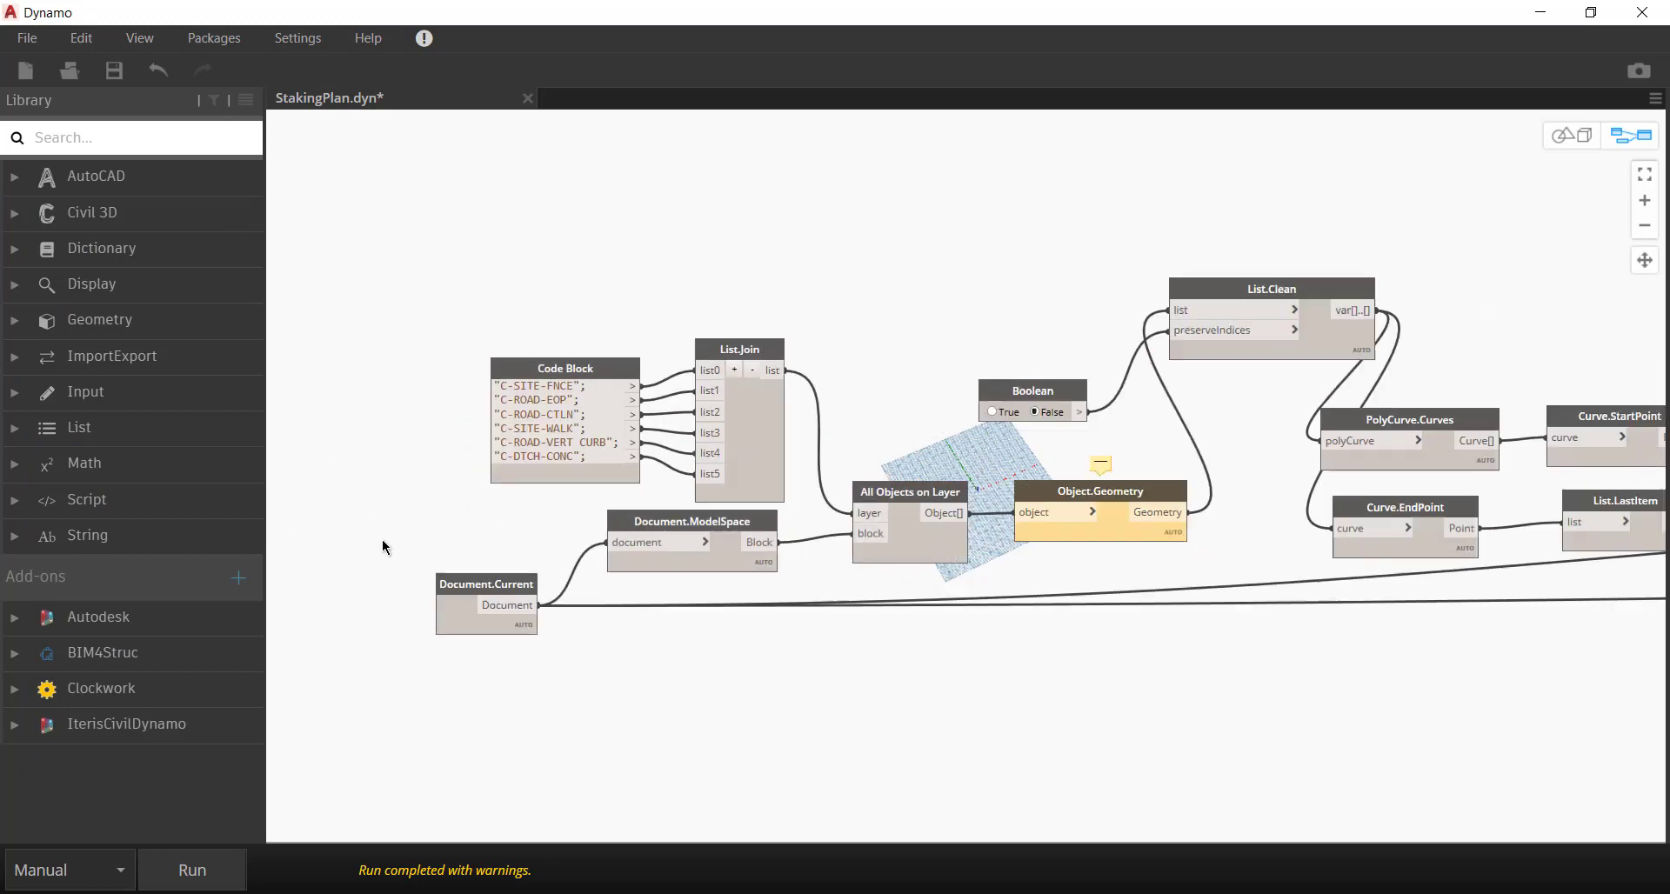
{"action": "left_click_drag", "start_coordinate": [603, 320], "coordinate": [472, 497]}
{"action": "mouse_move", "coordinate": [535, 474]}
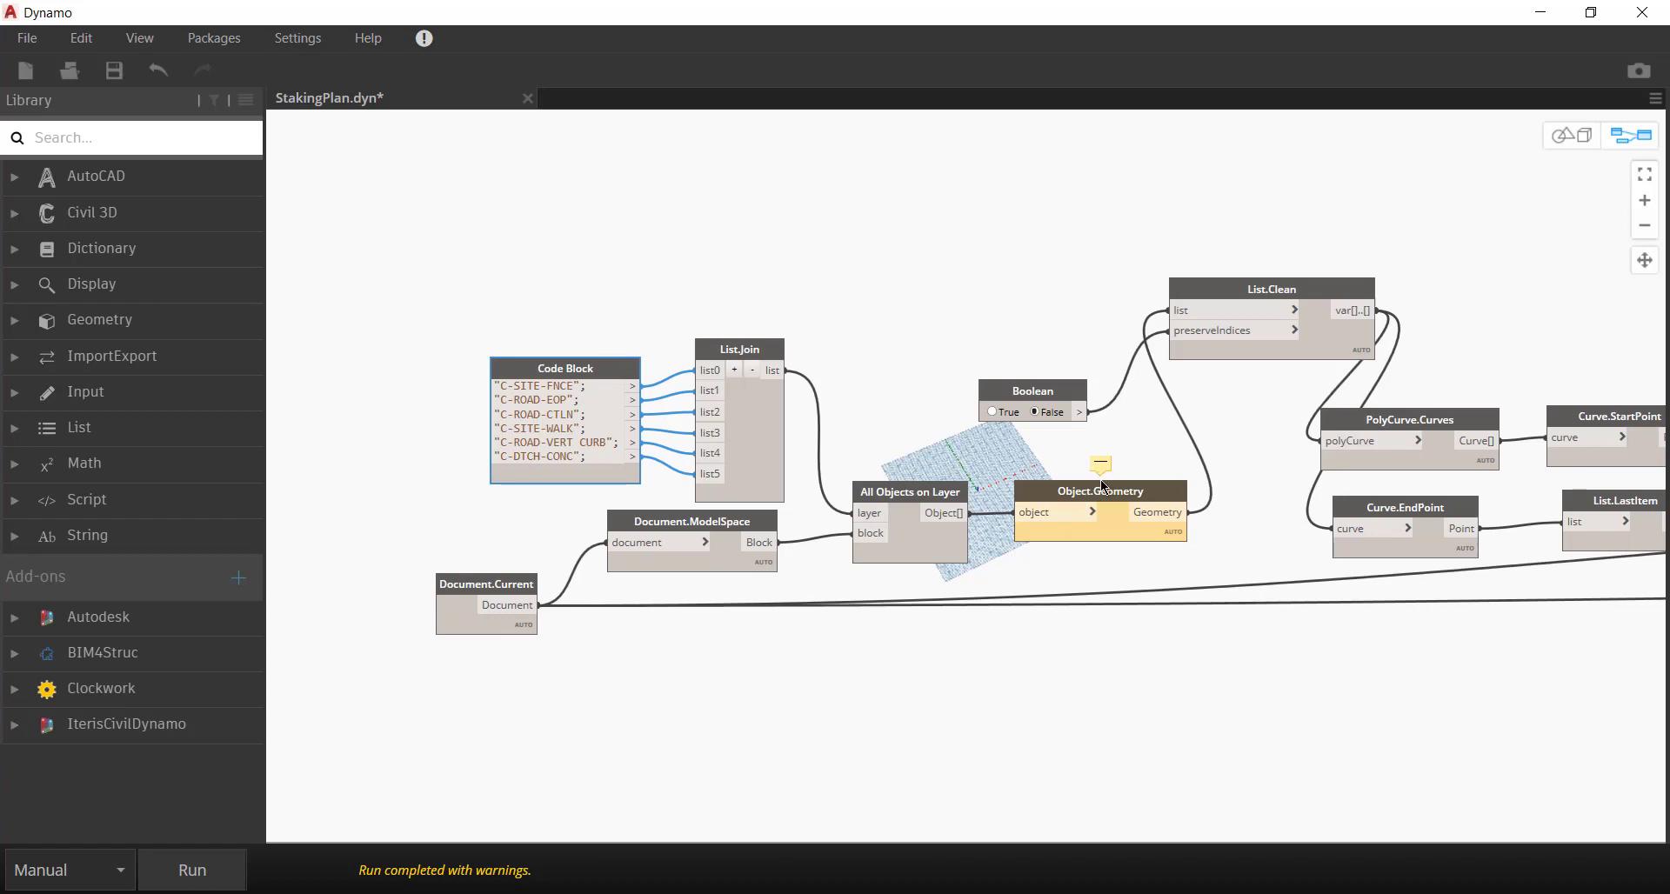
Pin the Object.Geometry node's output preview and look through its list for null entries.
{"action": "mouse_move", "coordinate": [1165, 562]}
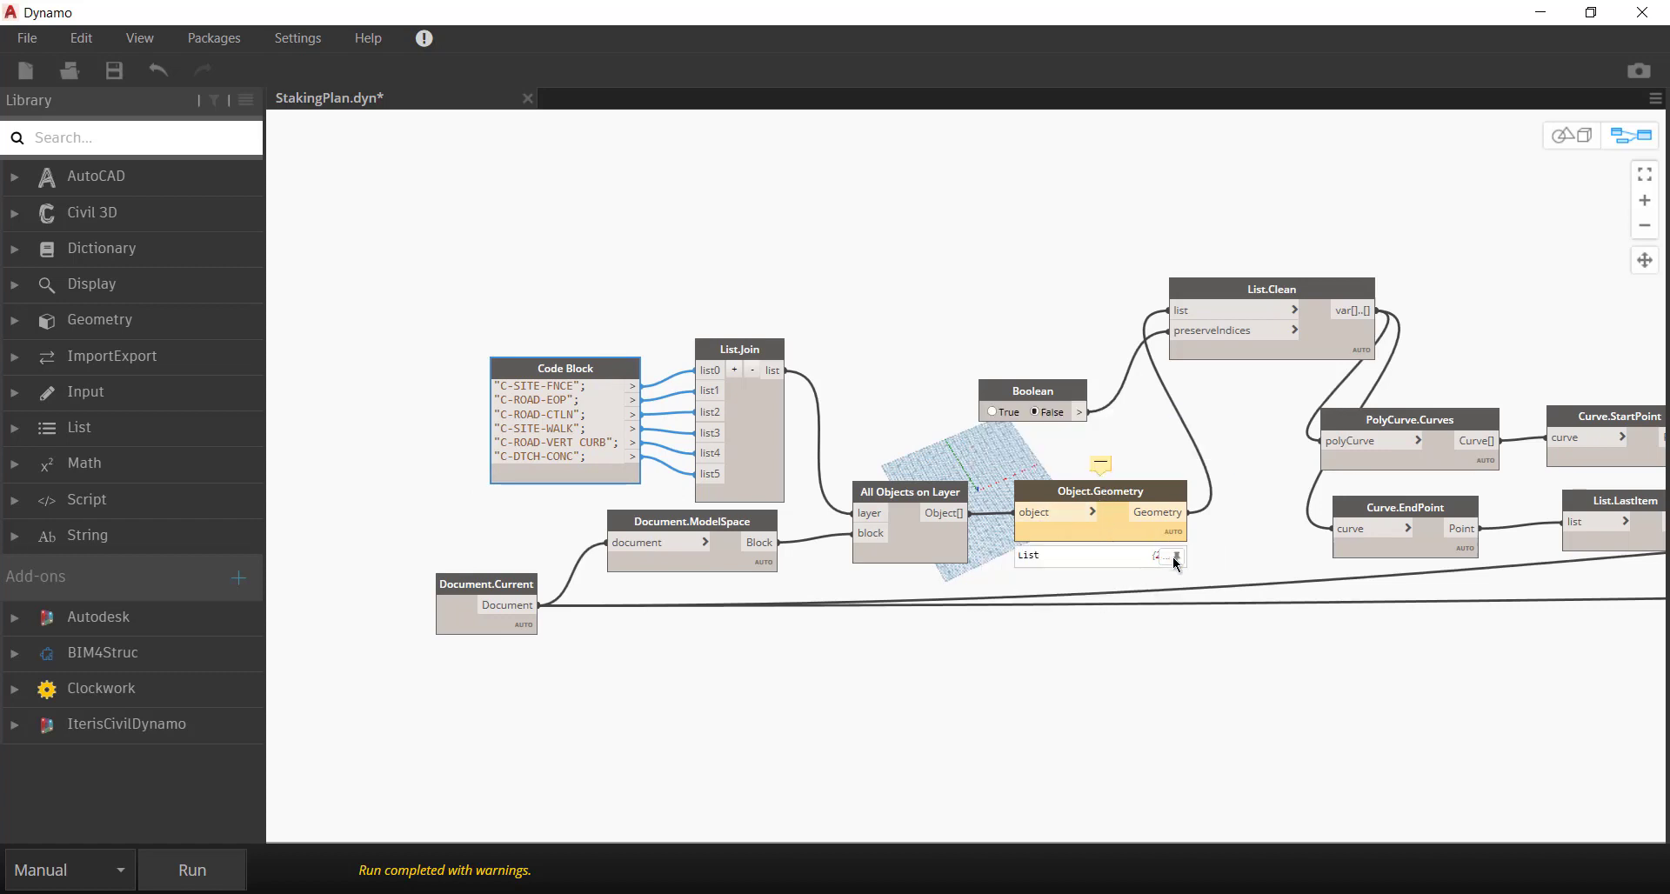
{"action": "left_click", "coordinate": [1174, 561]}
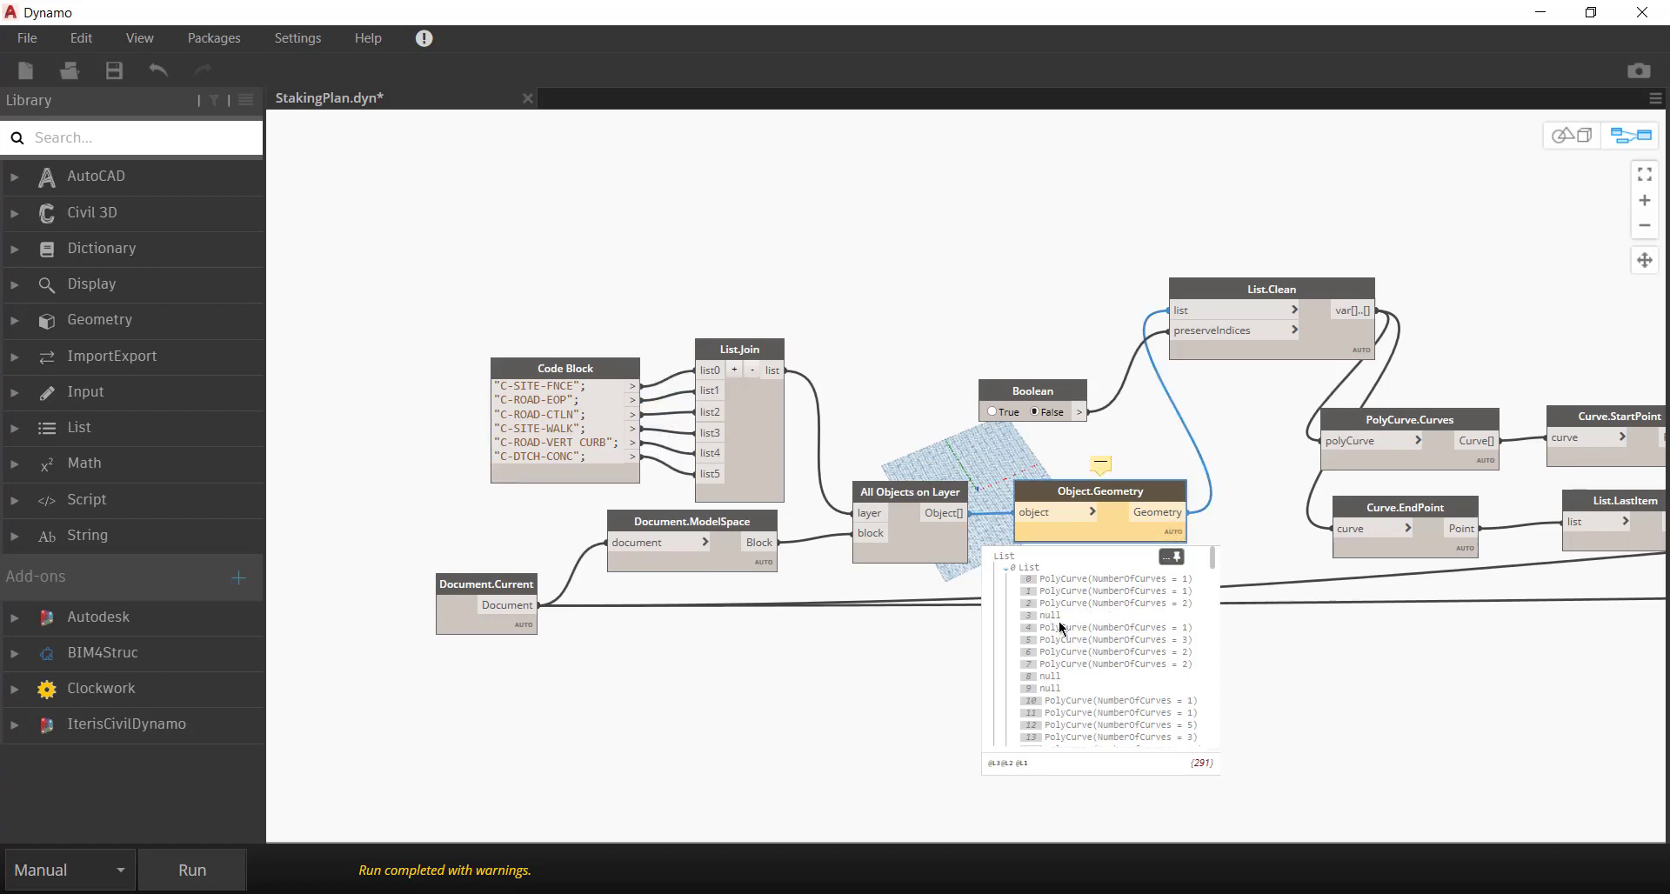
{"action": "scroll", "coordinate": [1059, 690], "scroll_direction": "down", "scroll_amount": 10}
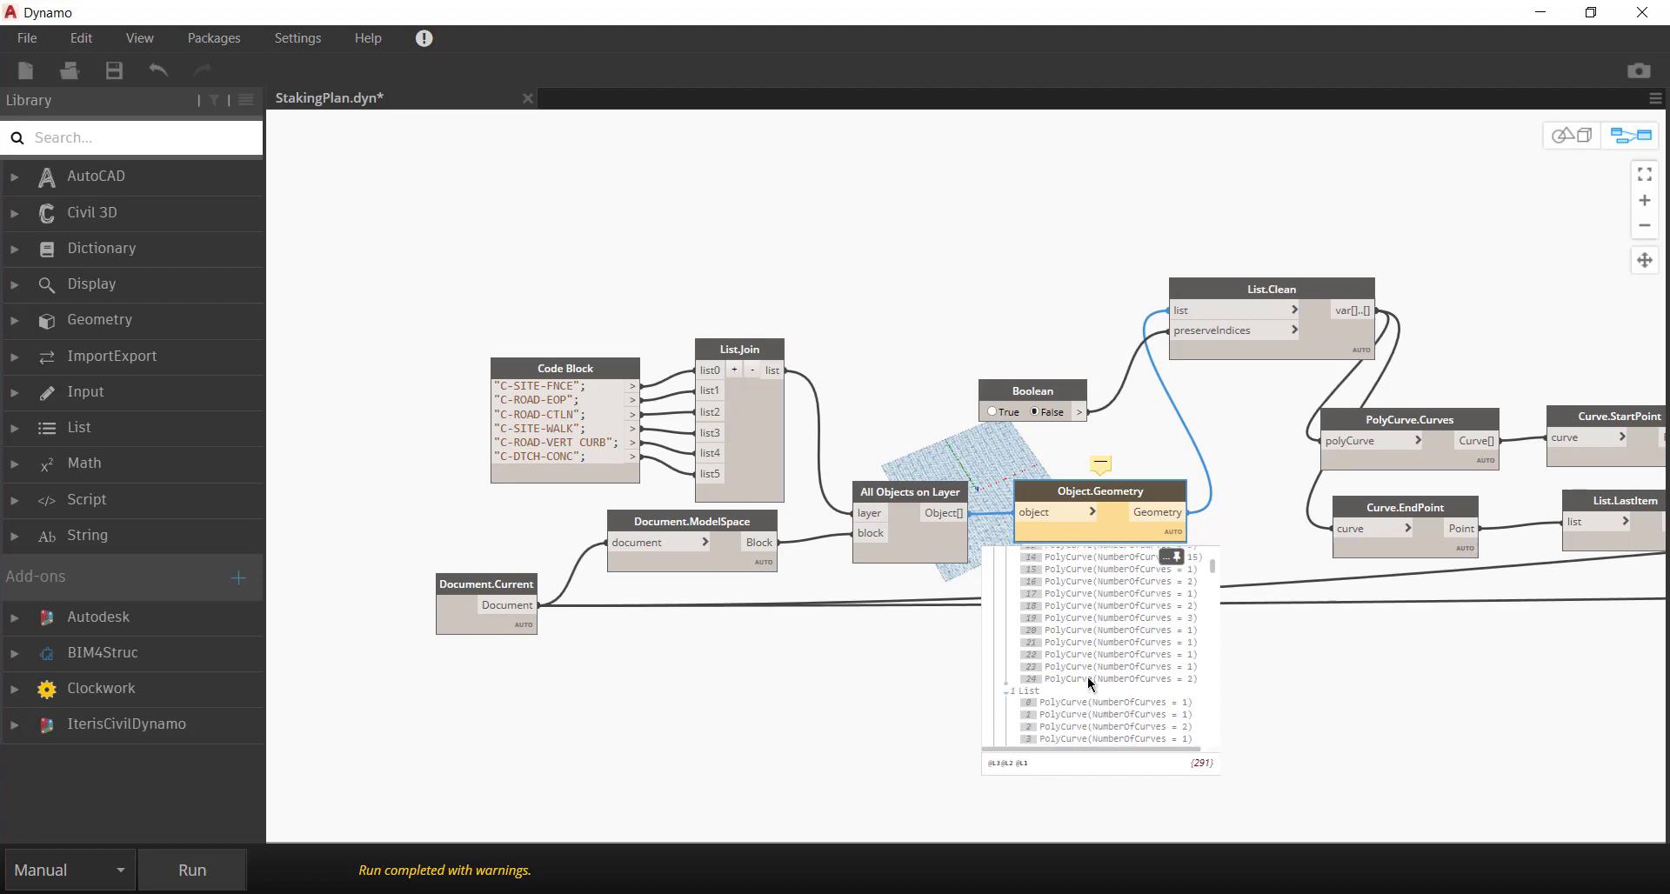
{"action": "scroll", "coordinate": [1094, 677], "scroll_direction": "down", "scroll_amount": 13}
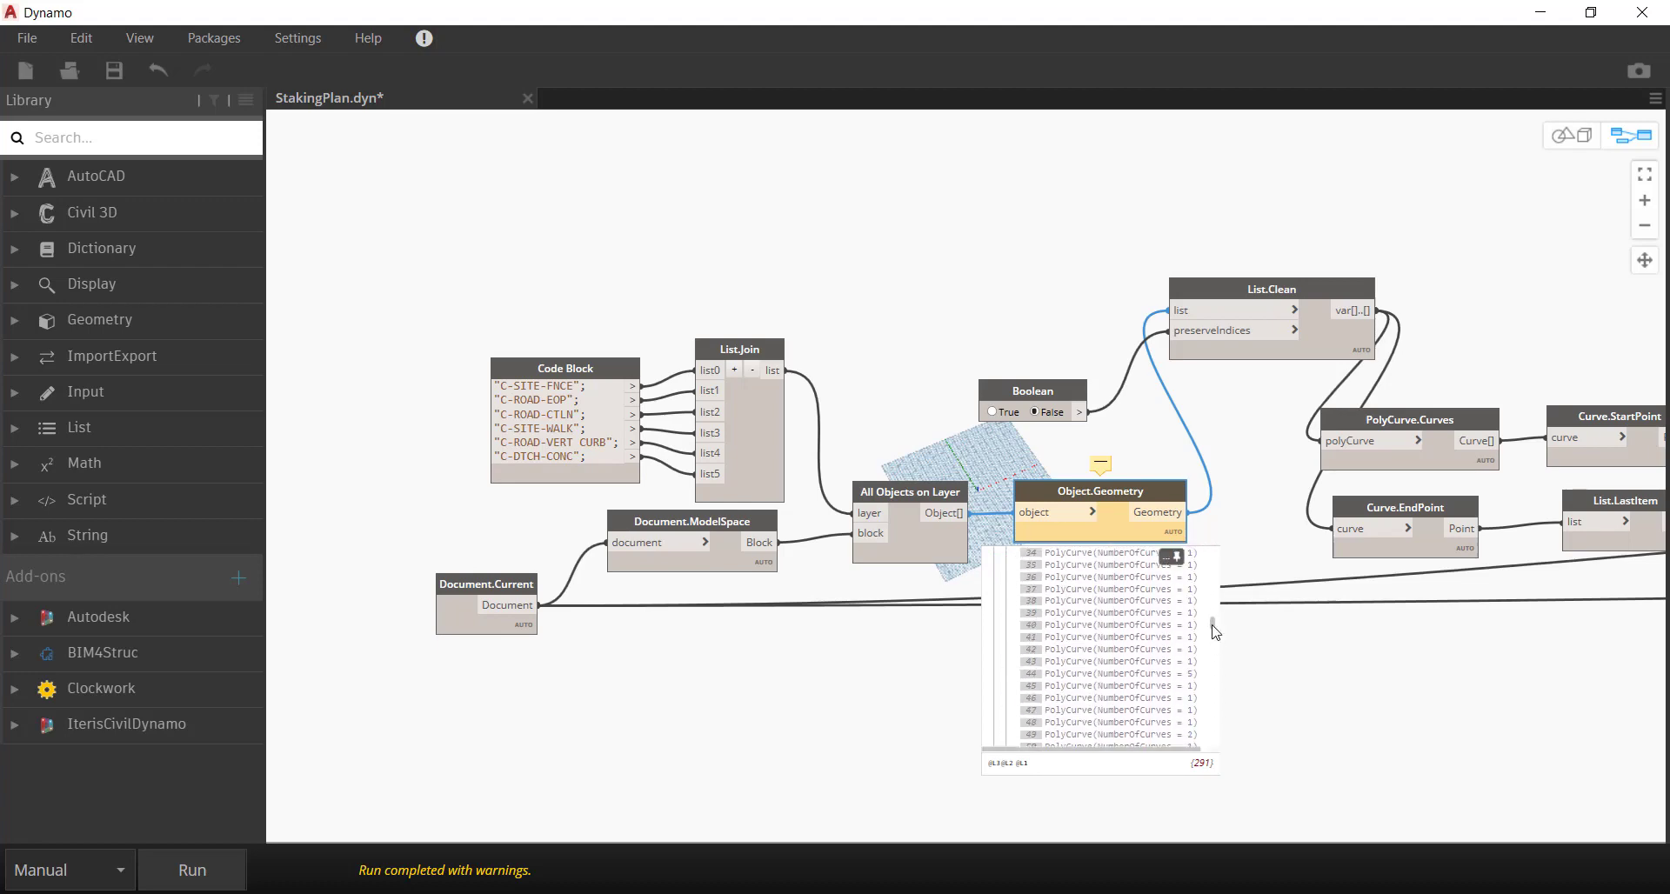
{"action": "left_click_drag", "start_coordinate": [1215, 632], "coordinate": [1214, 693]}
{"action": "left_click", "coordinate": [1319, 678]}
Pin the List.Clean node's output preview and move the node clear of Object.Geometry to compare both lists.
{"action": "mouse_move", "coordinate": [1324, 343]}
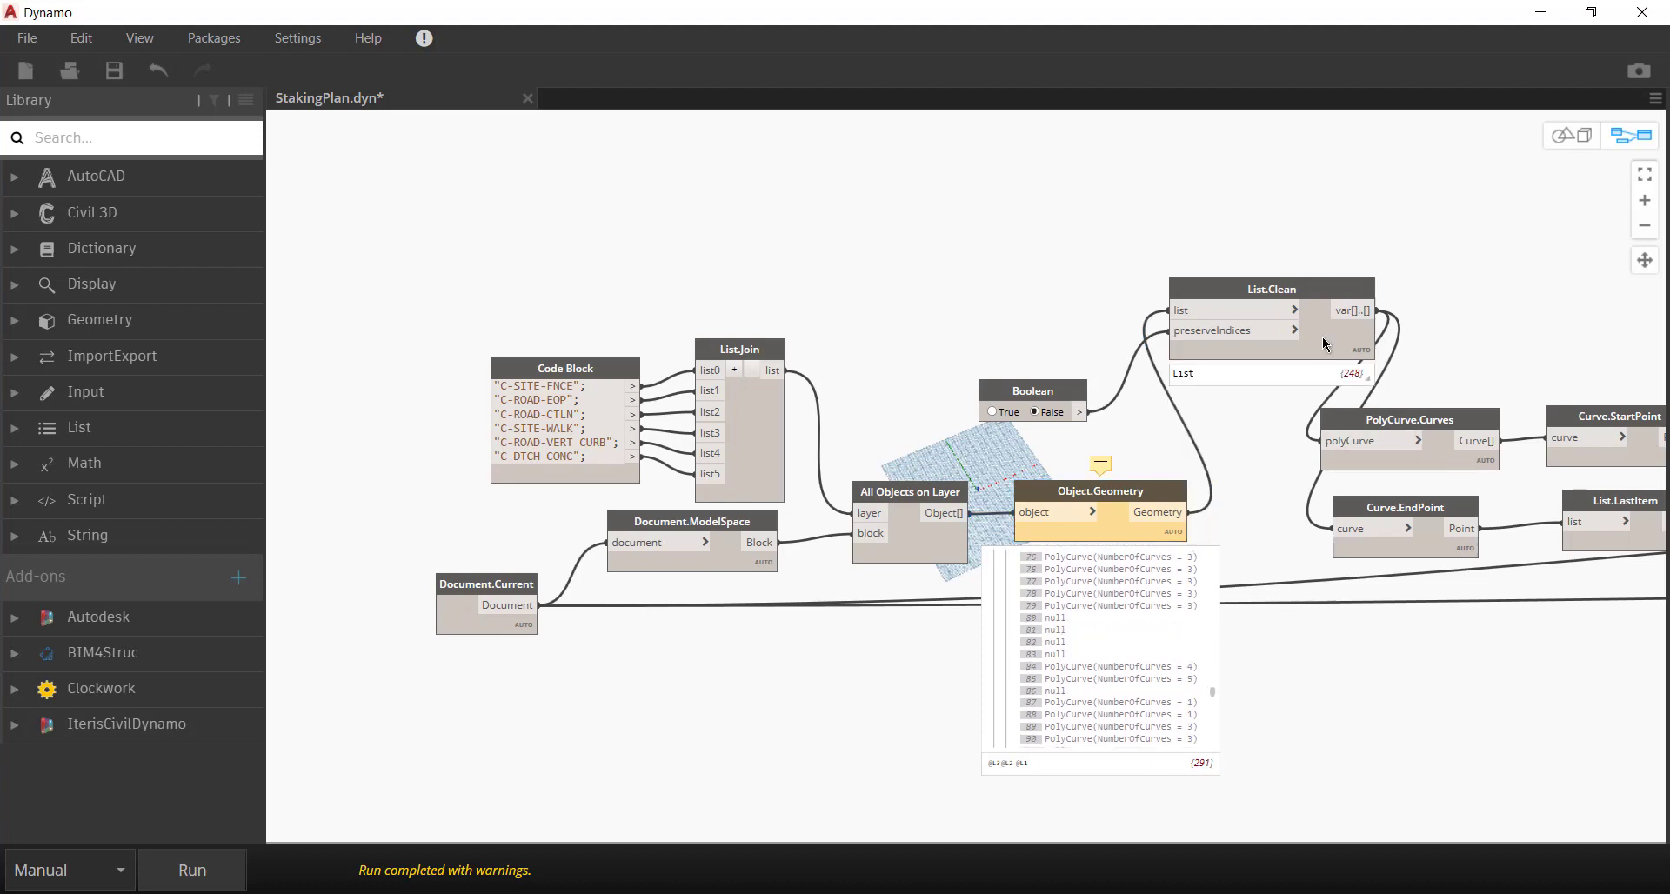
{"action": "mouse_move", "coordinate": [1361, 375]}
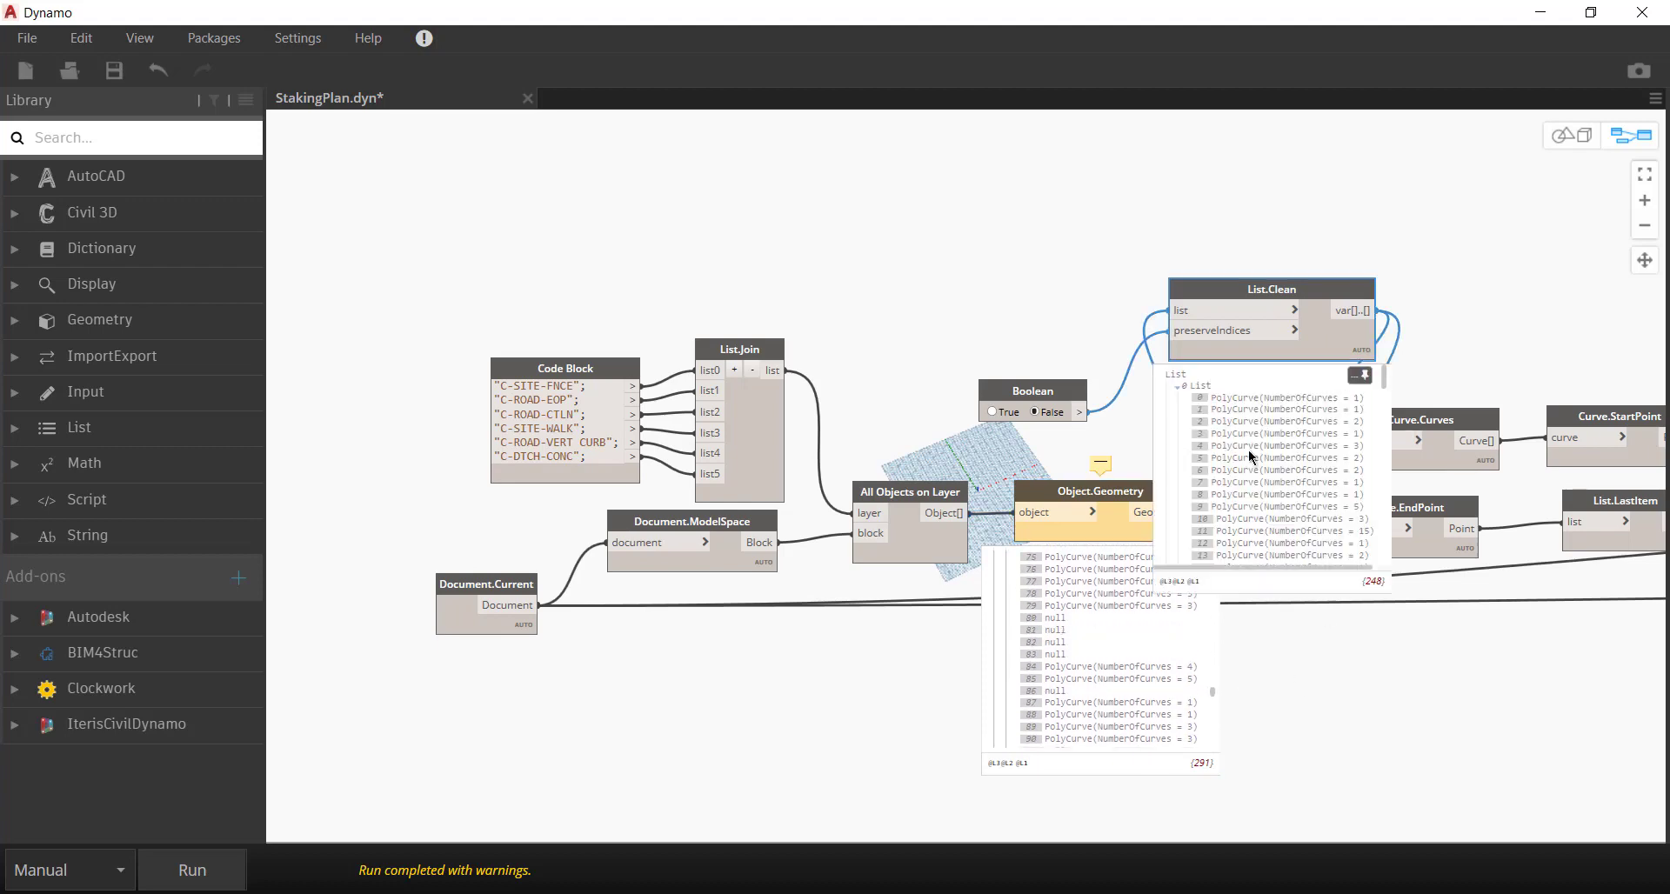
{"action": "left_click", "coordinate": [1271, 294]}
{"action": "left_click_drag", "start_coordinate": [1271, 293], "coordinate": [1332, 157]}
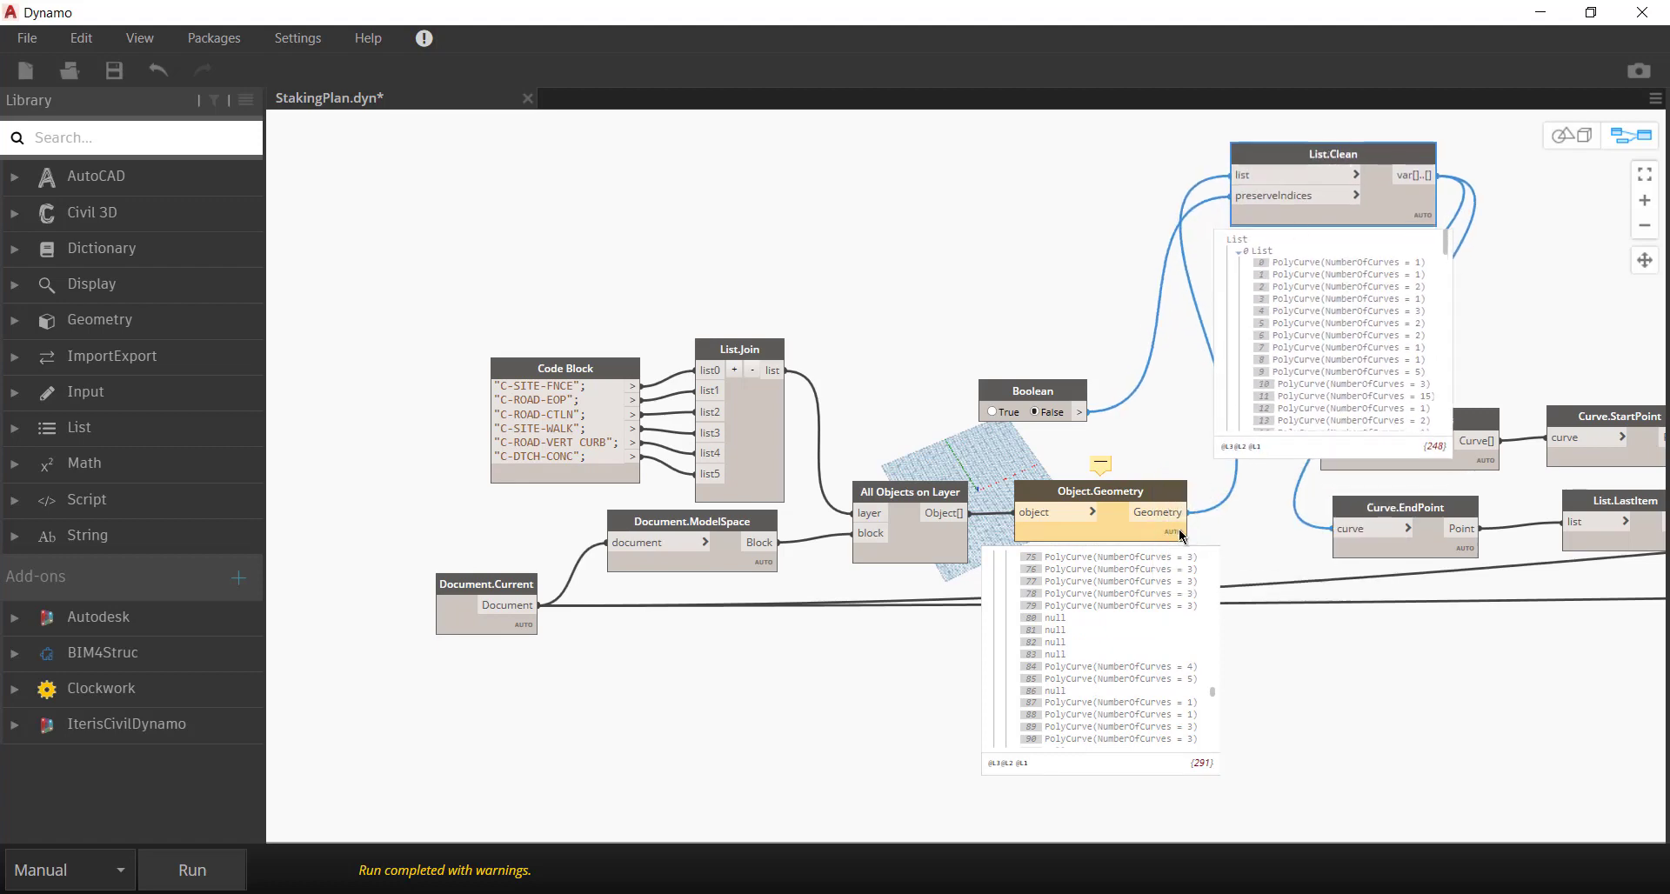
{"action": "left_click", "coordinate": [1172, 554]}
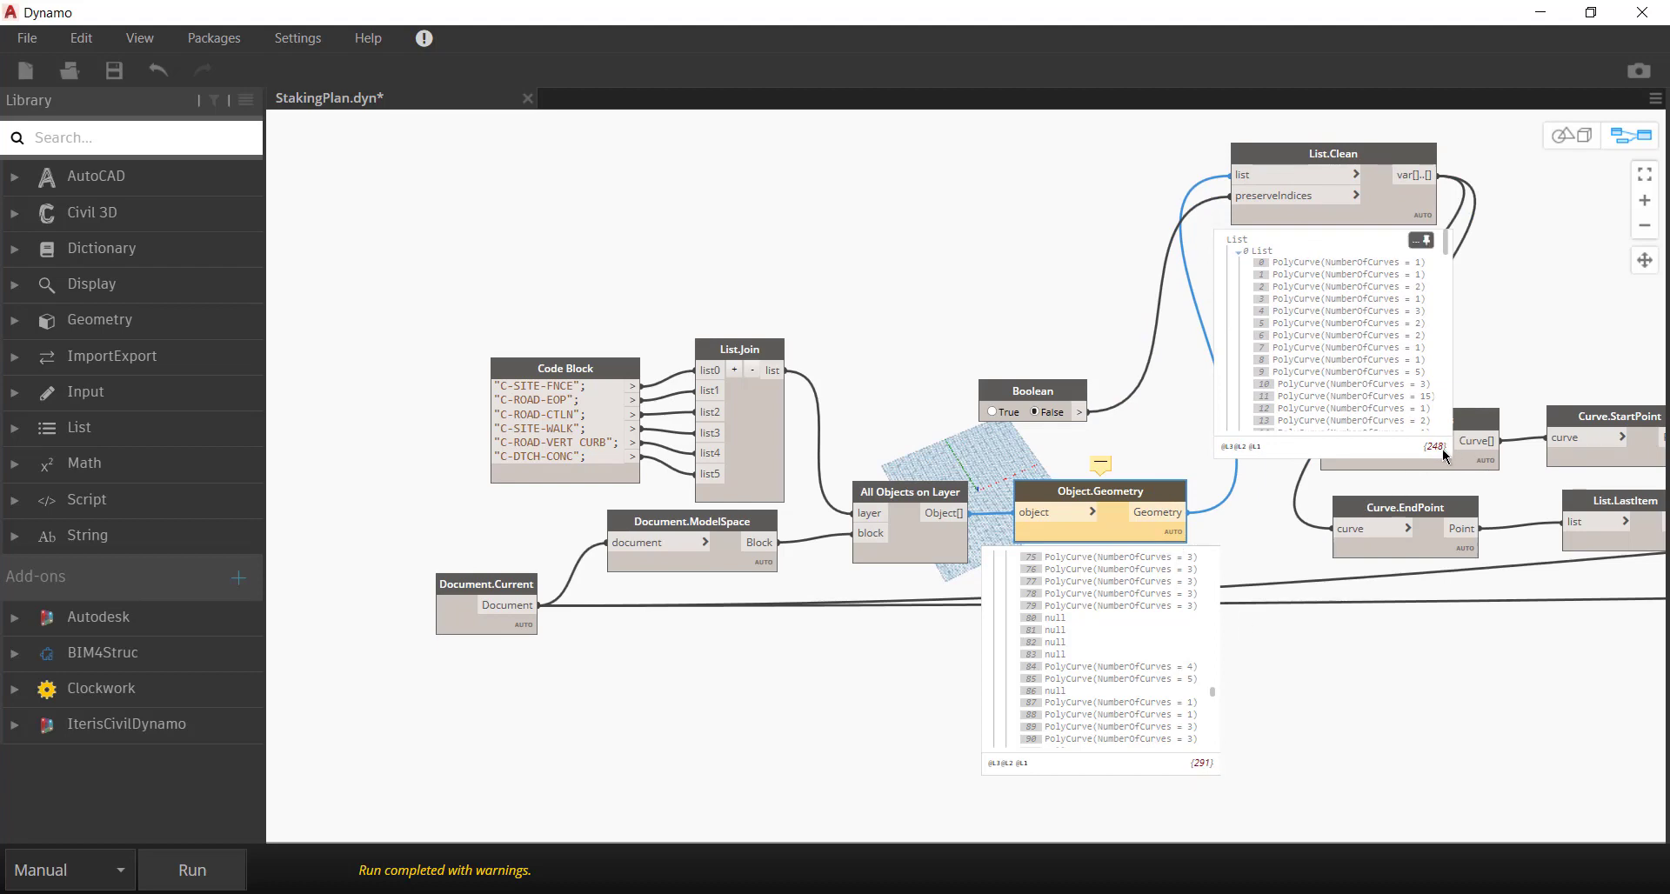
Unpin the List.Clean and Object.Geometry previews and place List.Clean back above the Object.Geometry node.
{"action": "left_click_drag", "start_coordinate": [1359, 159], "coordinate": [1223, 145]}
{"action": "left_click", "coordinate": [1283, 227]}
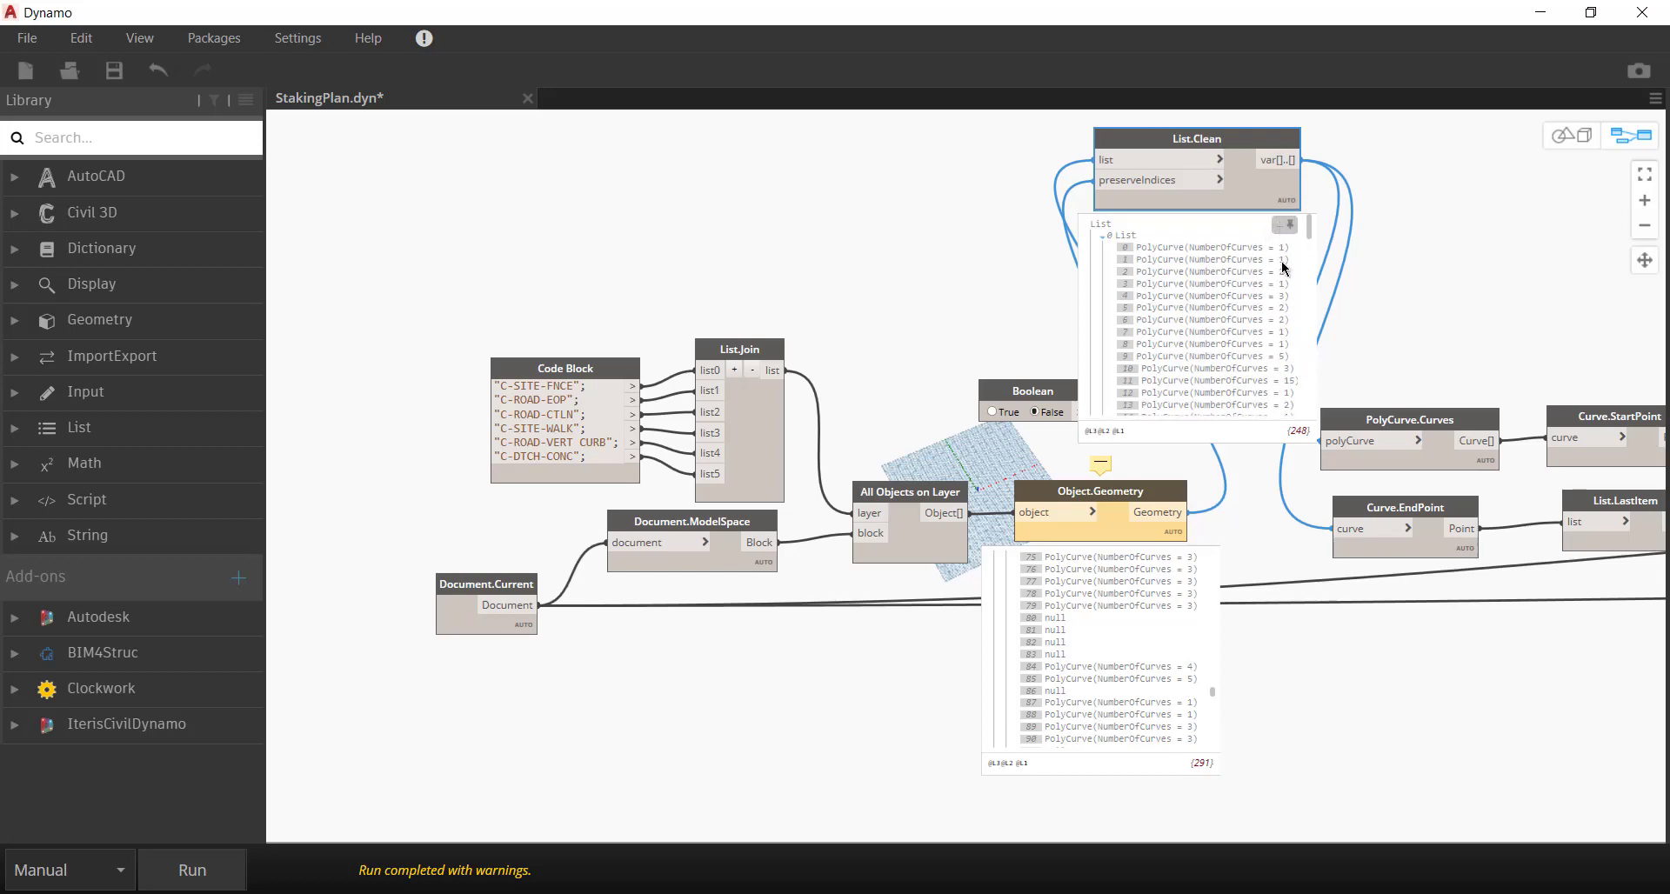
{"action": "left_click", "coordinate": [1172, 555]}
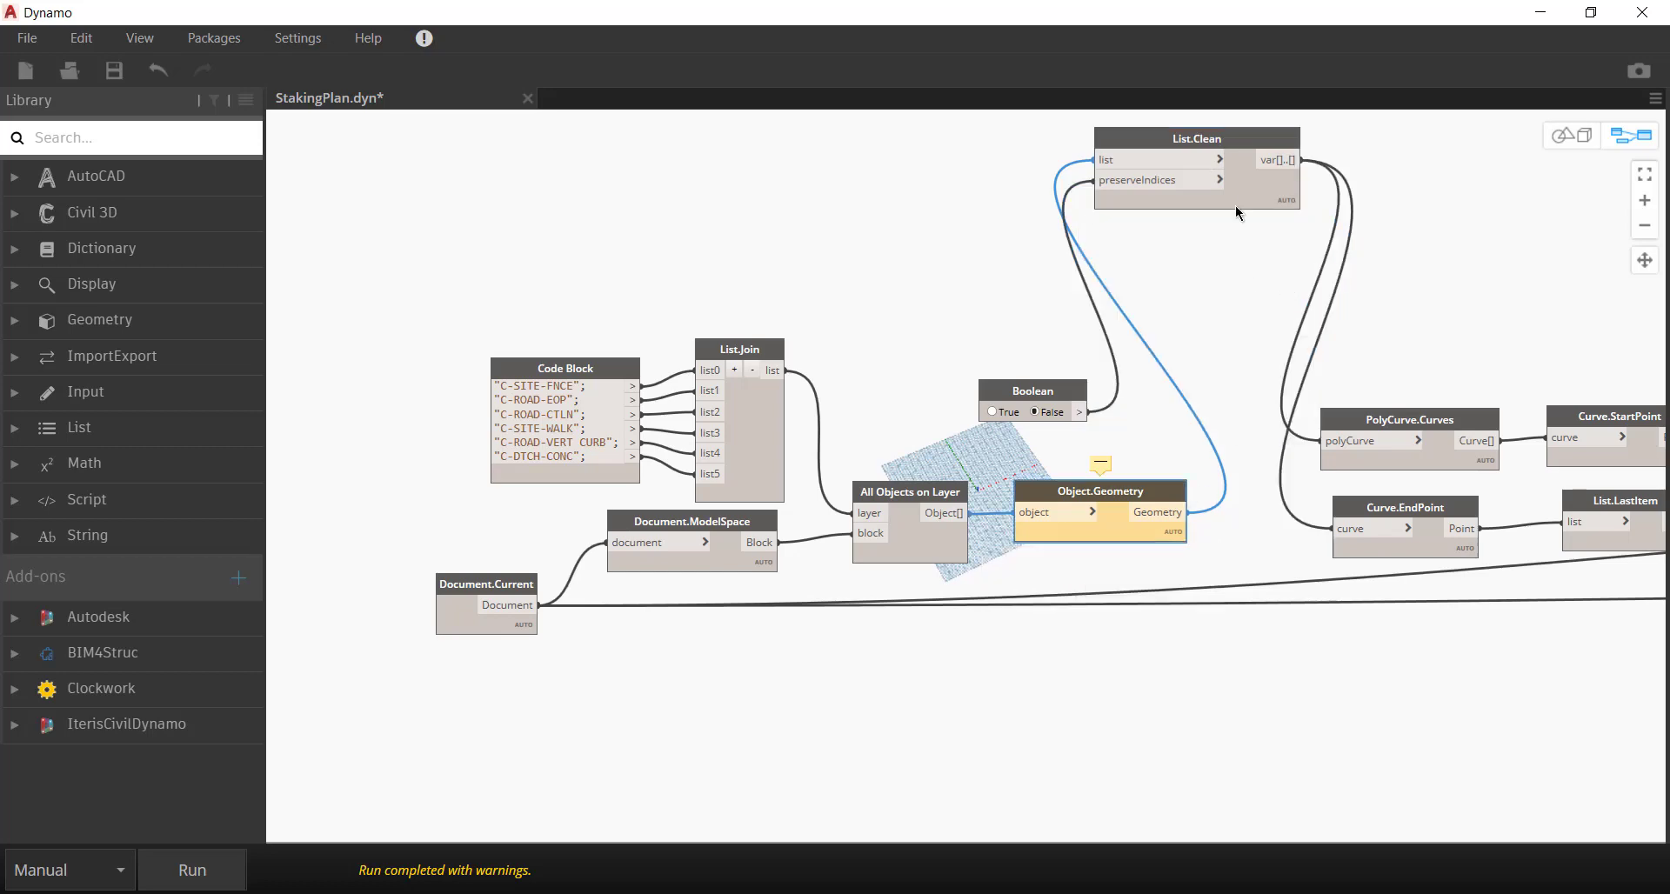
{"action": "left_click_drag", "start_coordinate": [1211, 145], "coordinate": [1182, 309]}
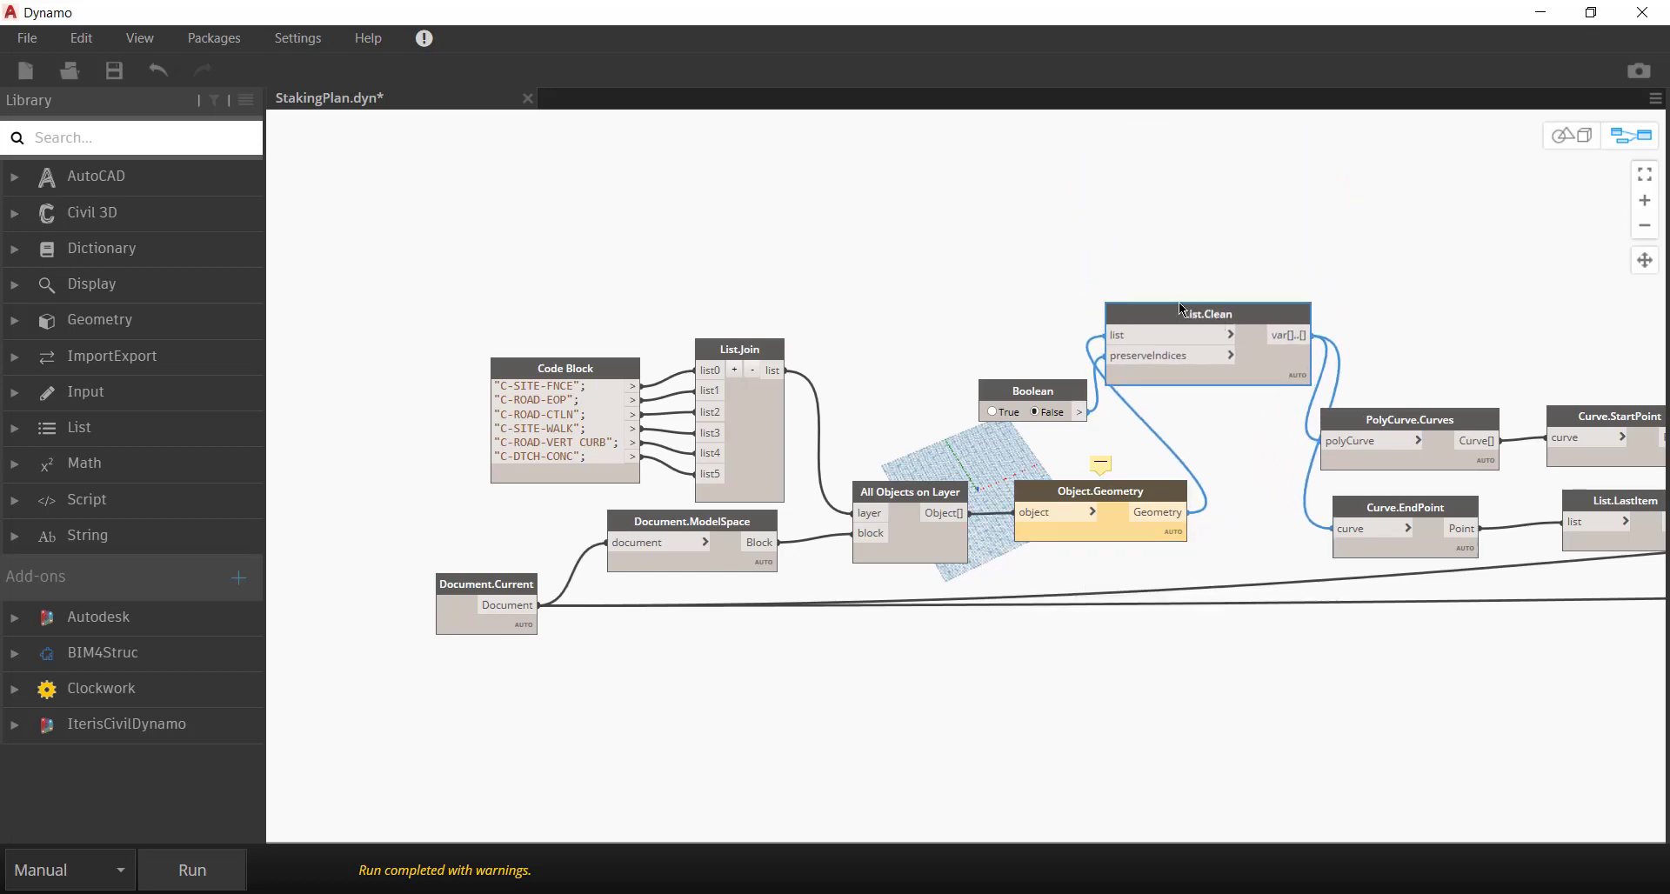
Follow the graph through to the CogoPointGroup.ByCogoPoints node, run it on the site drawing, and minimize Dynamo.
{"action": "middle_click_drag", "start_coordinate": [1373, 657], "coordinate": [1003, 628]}
{"action": "middle_click_drag", "start_coordinate": [1414, 700], "coordinate": [1140, 708]}
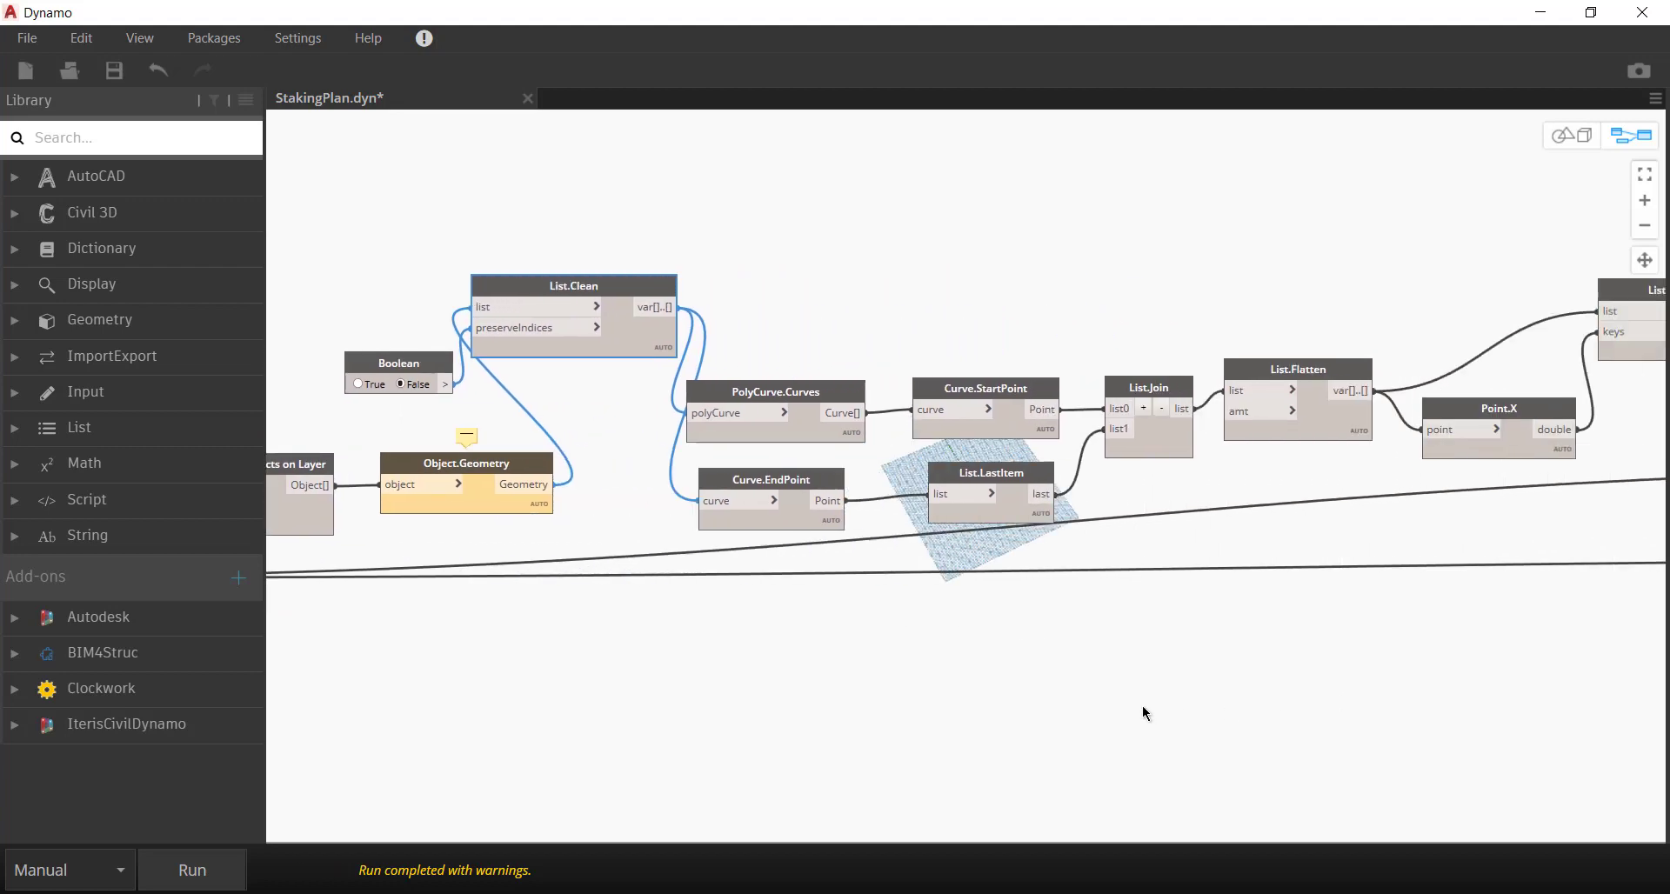
{"action": "middle_click_drag", "start_coordinate": [1566, 708], "coordinate": [1340, 711]}
{"action": "middle_click_drag", "start_coordinate": [1503, 708], "coordinate": [1137, 717]}
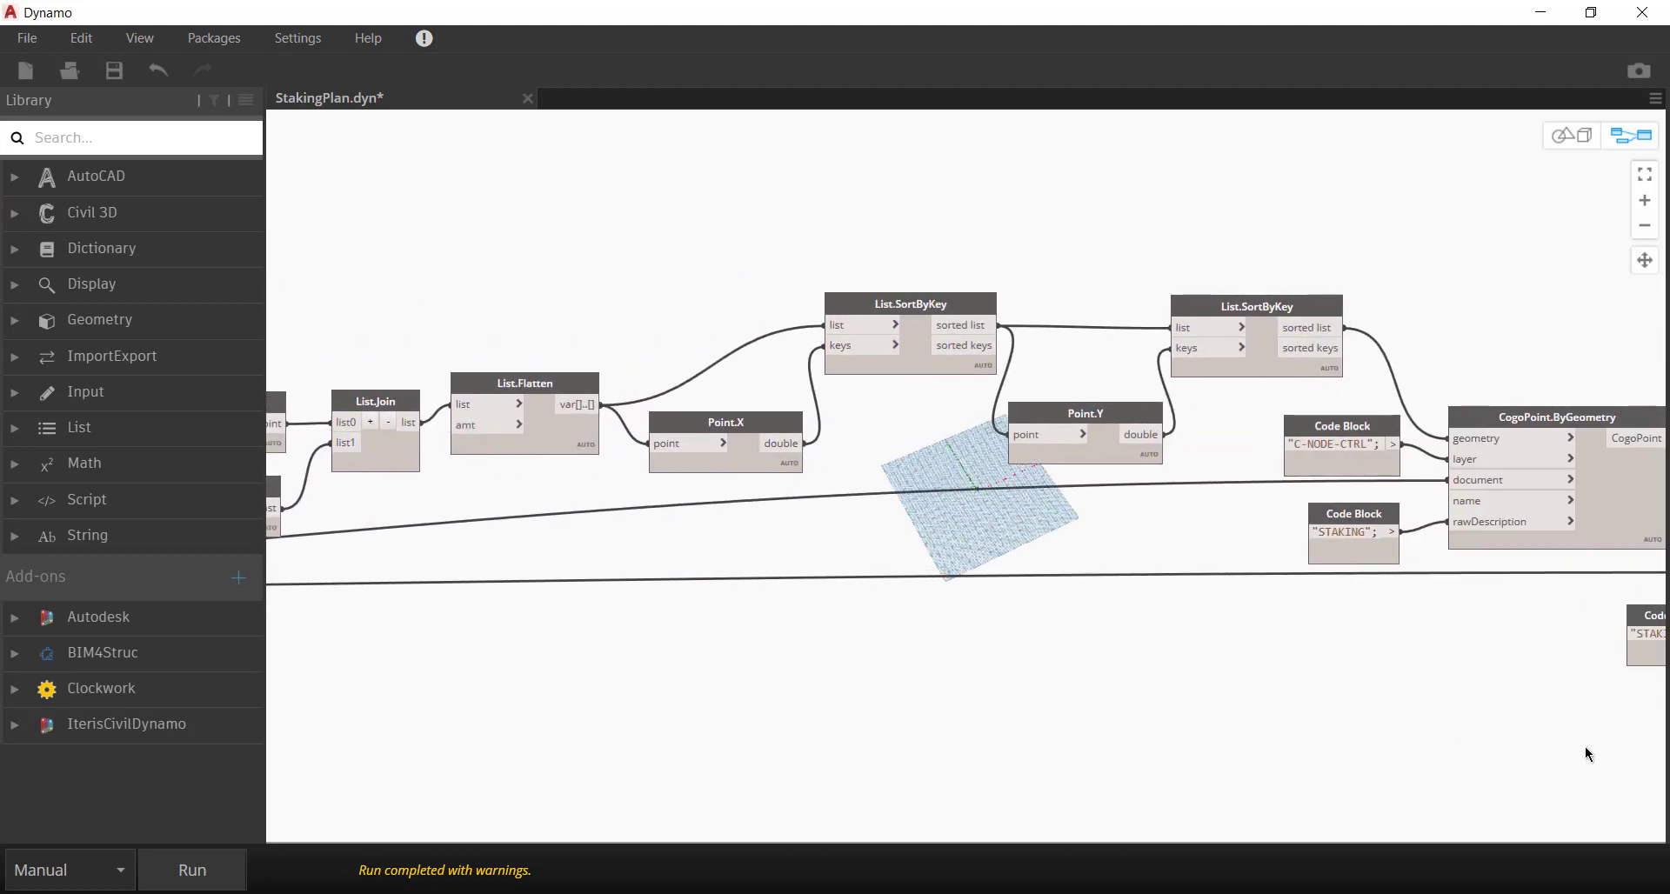
{"action": "middle_click_drag", "start_coordinate": [1584, 746], "coordinate": [1007, 677]}
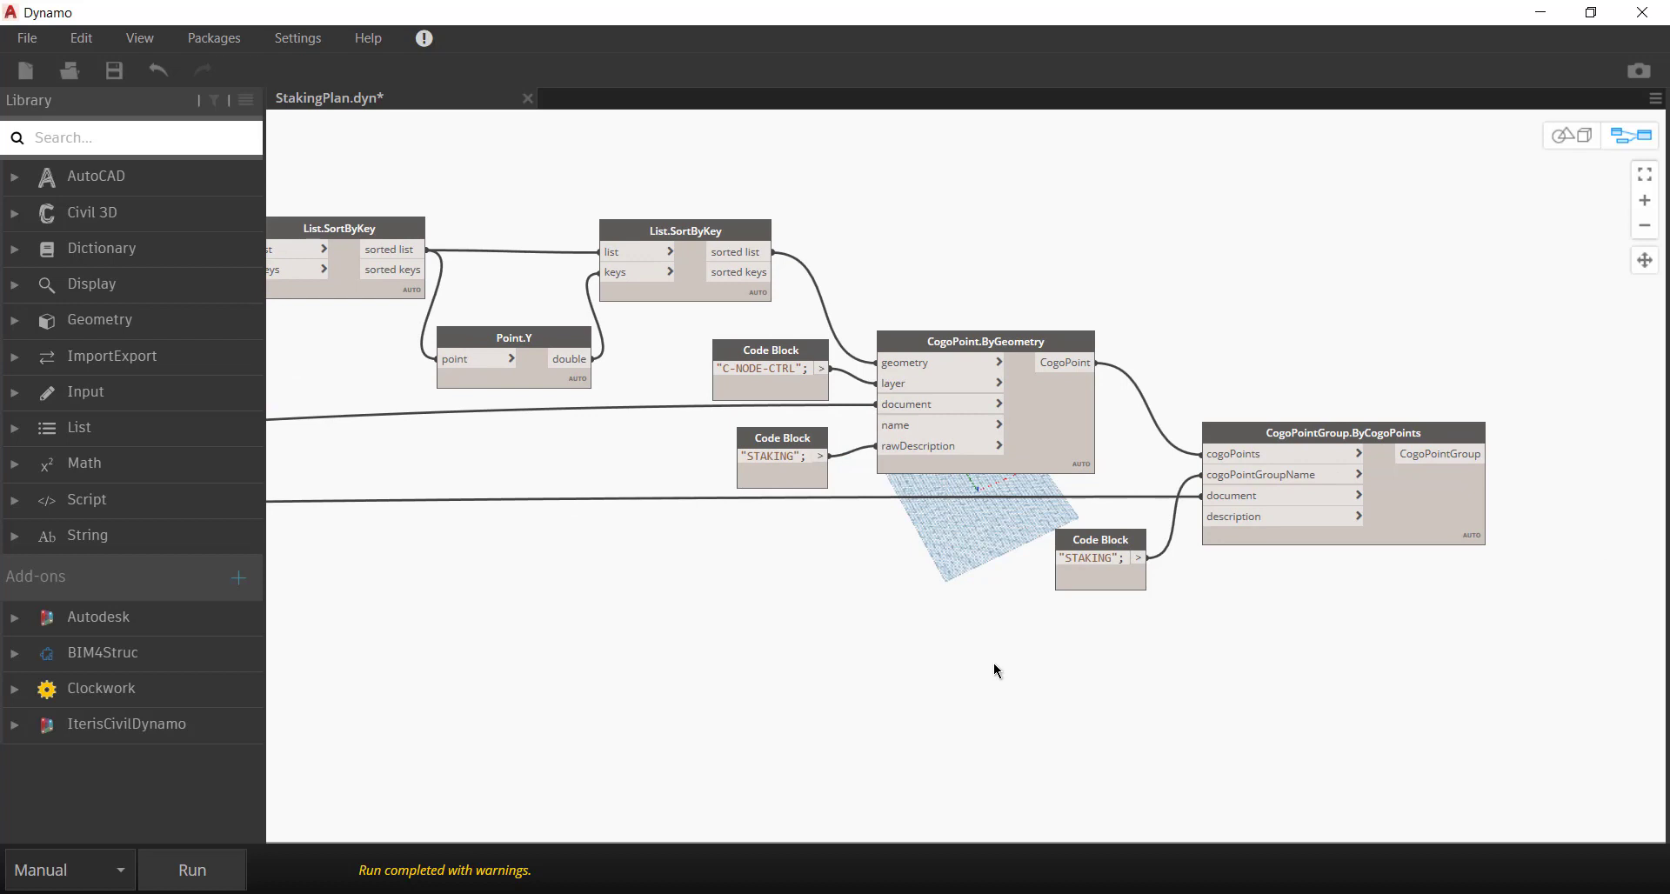
{"action": "left_click", "coordinate": [202, 871]}
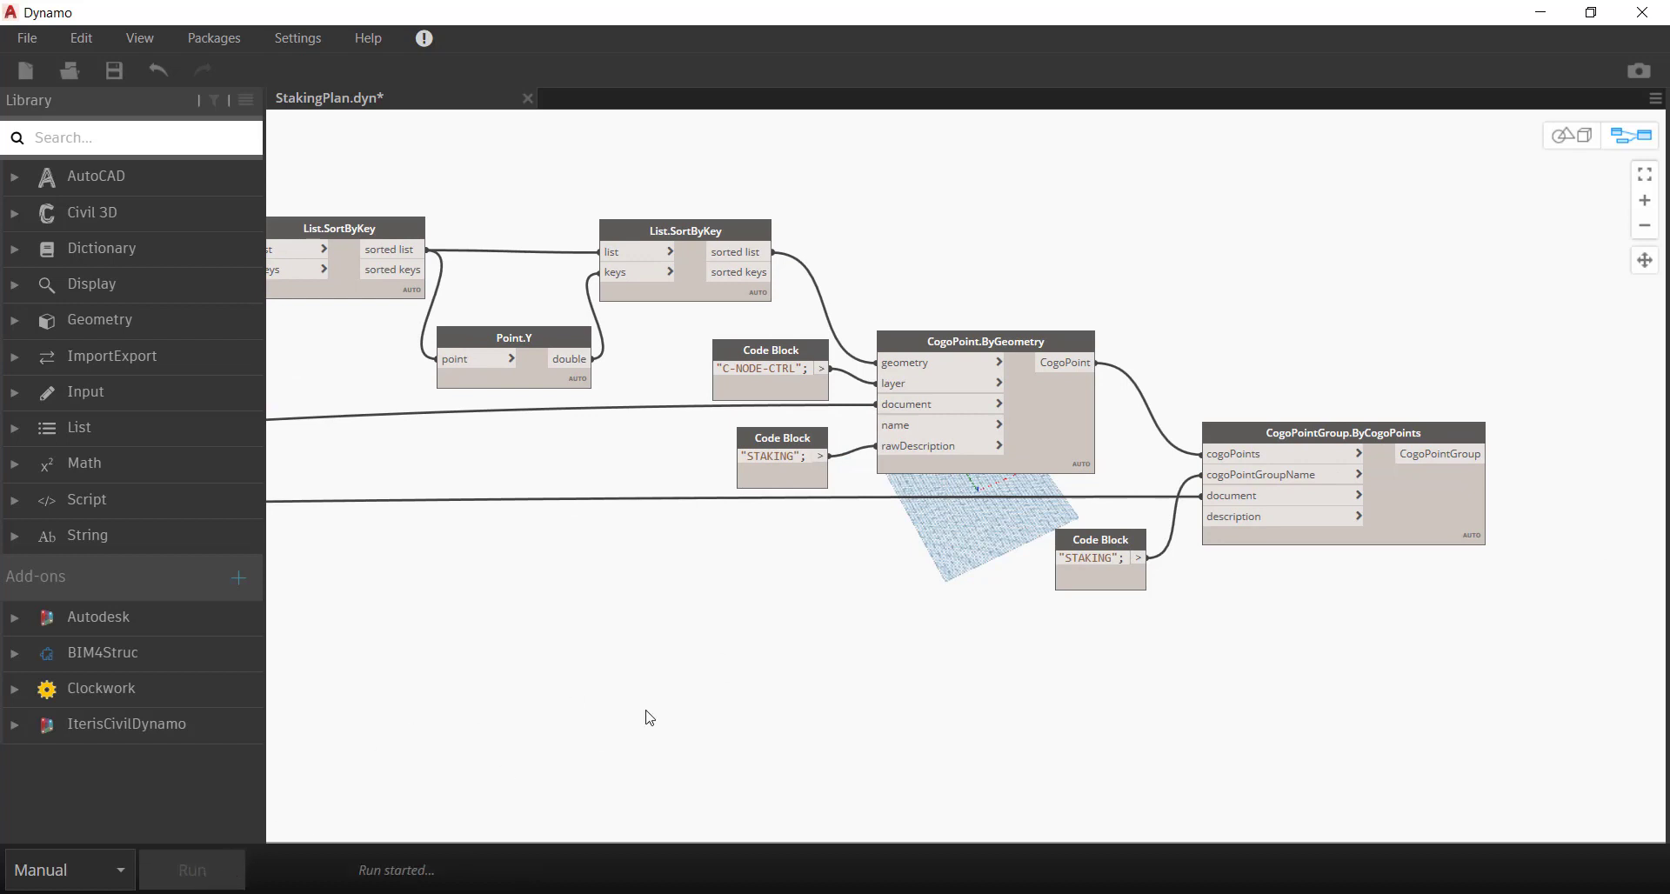
{"action": "left_click", "coordinate": [1539, 13]}
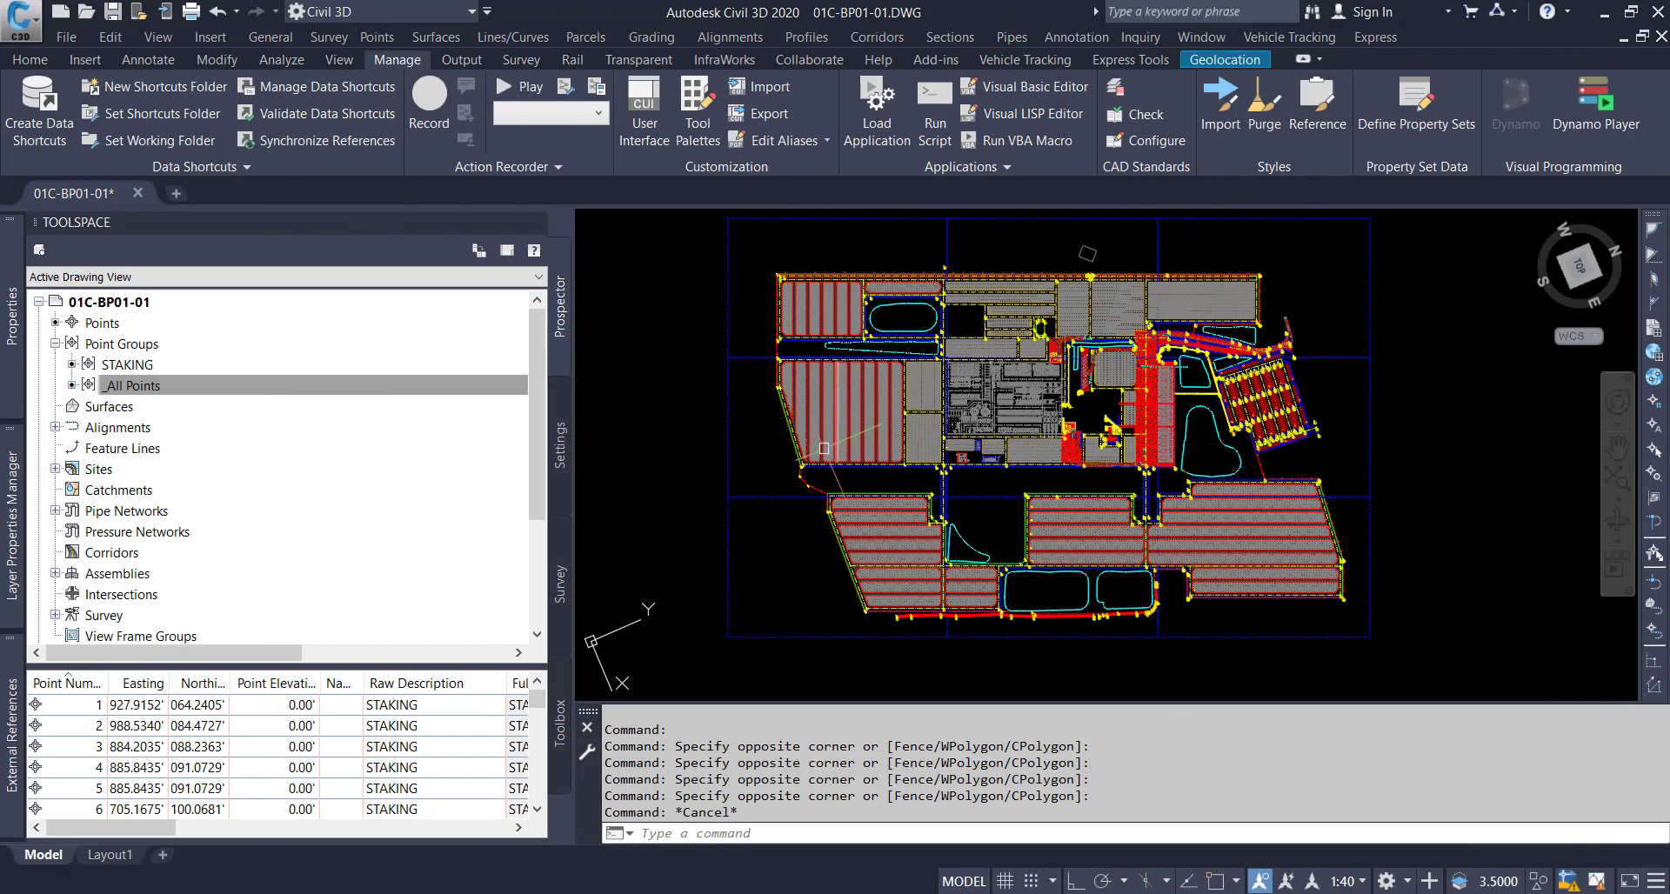
Open the STAKING point group's list, go to its last points, and select all listed points in the drawing.
{"action": "mouse_move", "coordinate": [12, 337]}
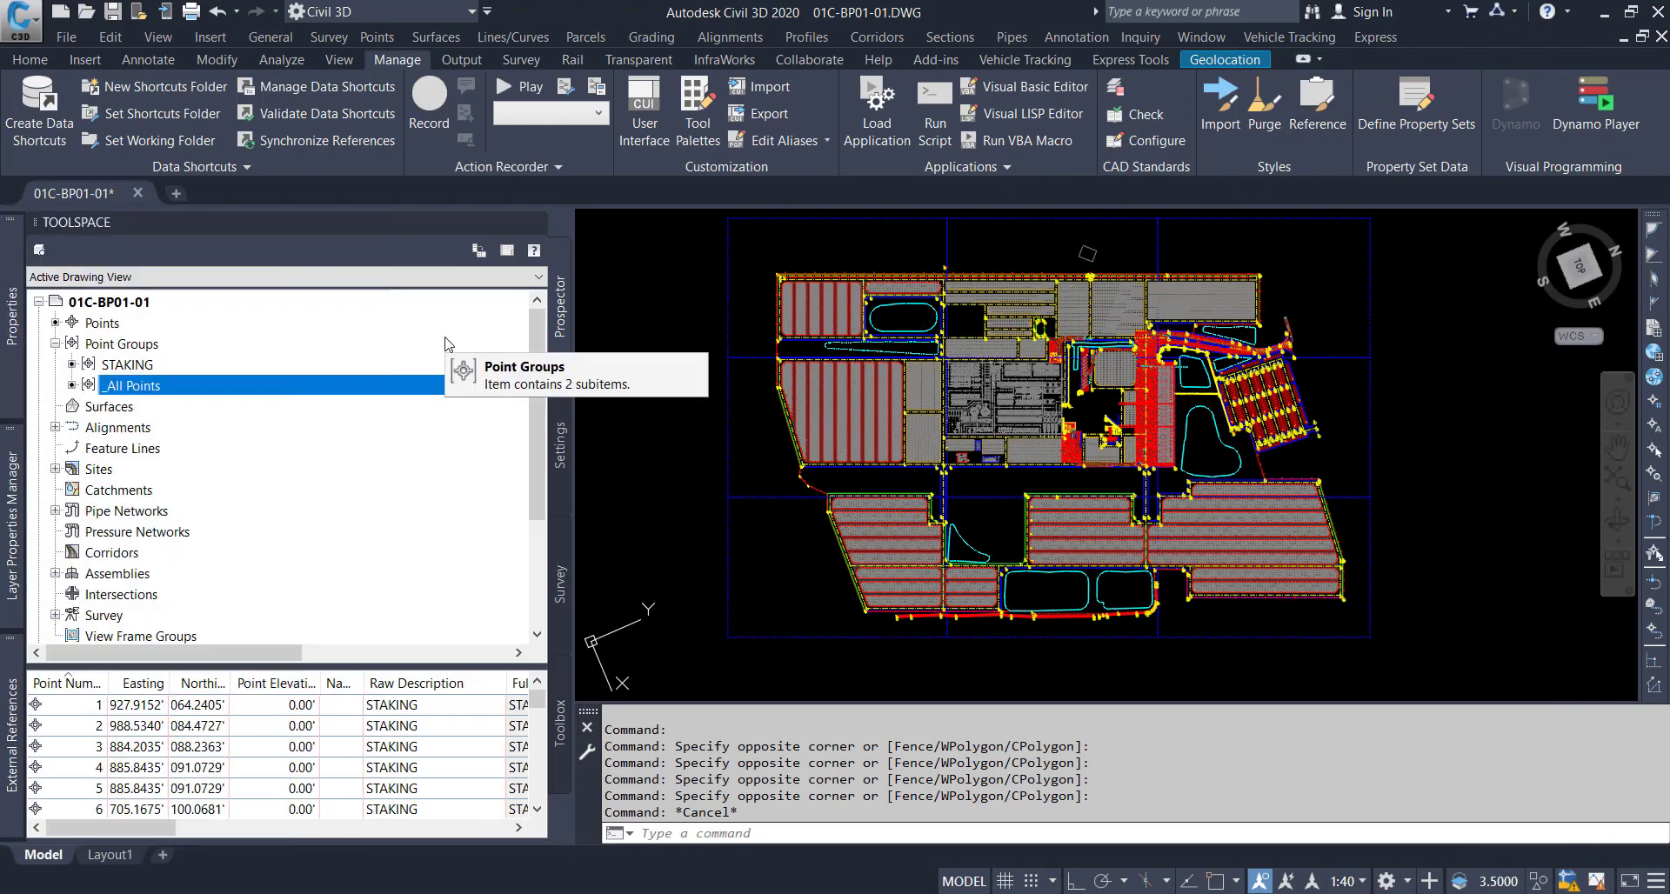
{"action": "left_click", "coordinate": [128, 366]}
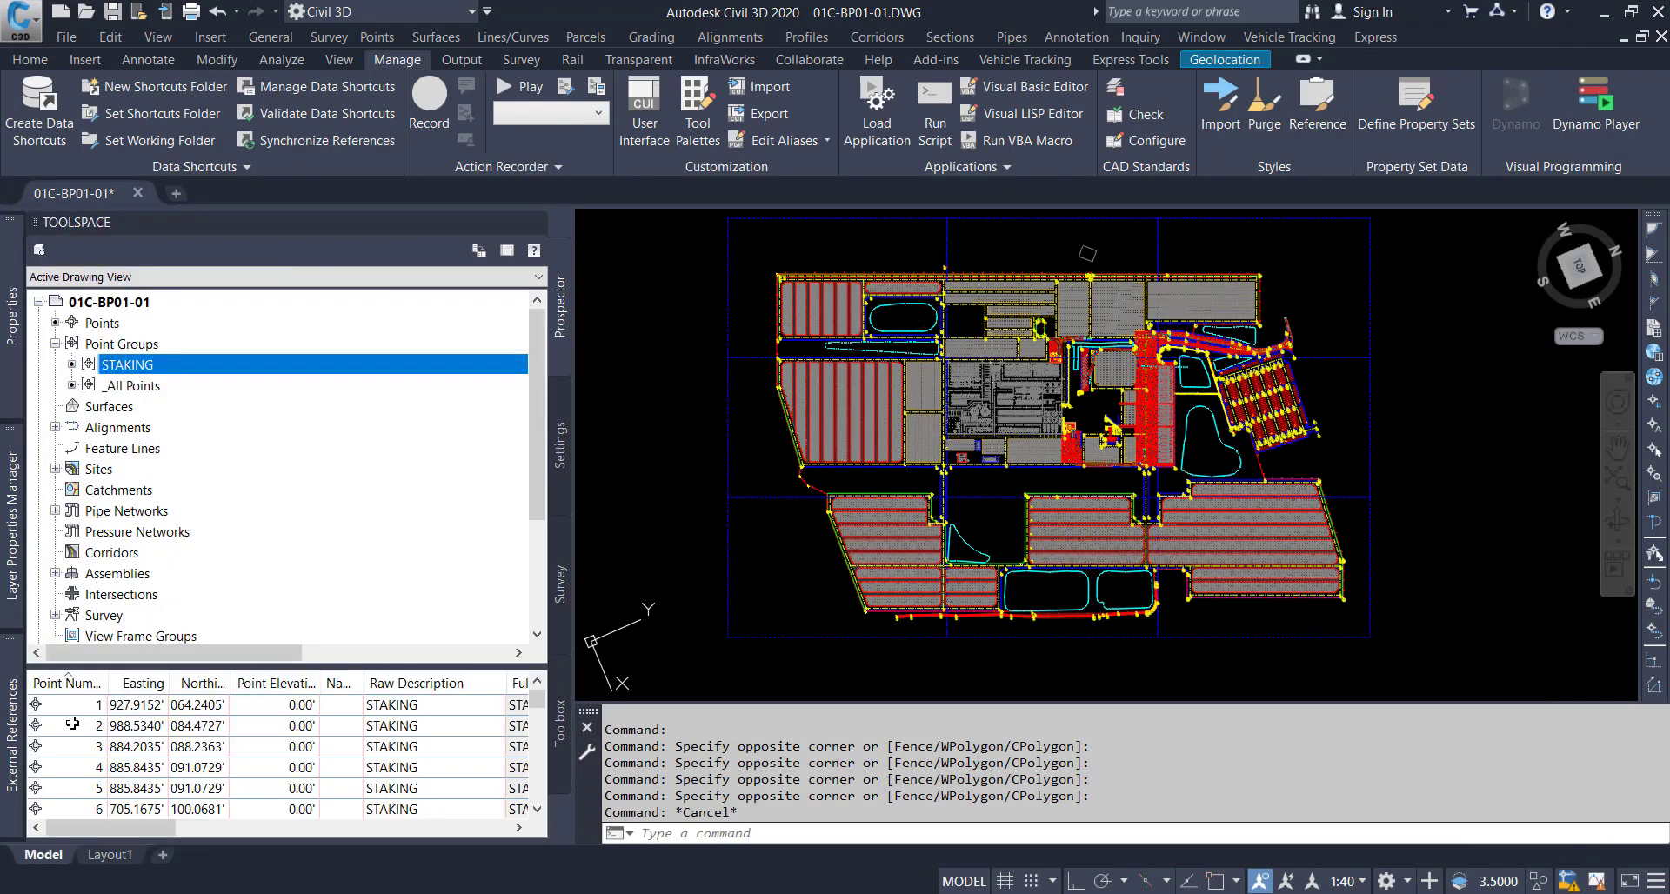
{"action": "left_click_drag", "start_coordinate": [541, 704], "coordinate": [539, 790]}
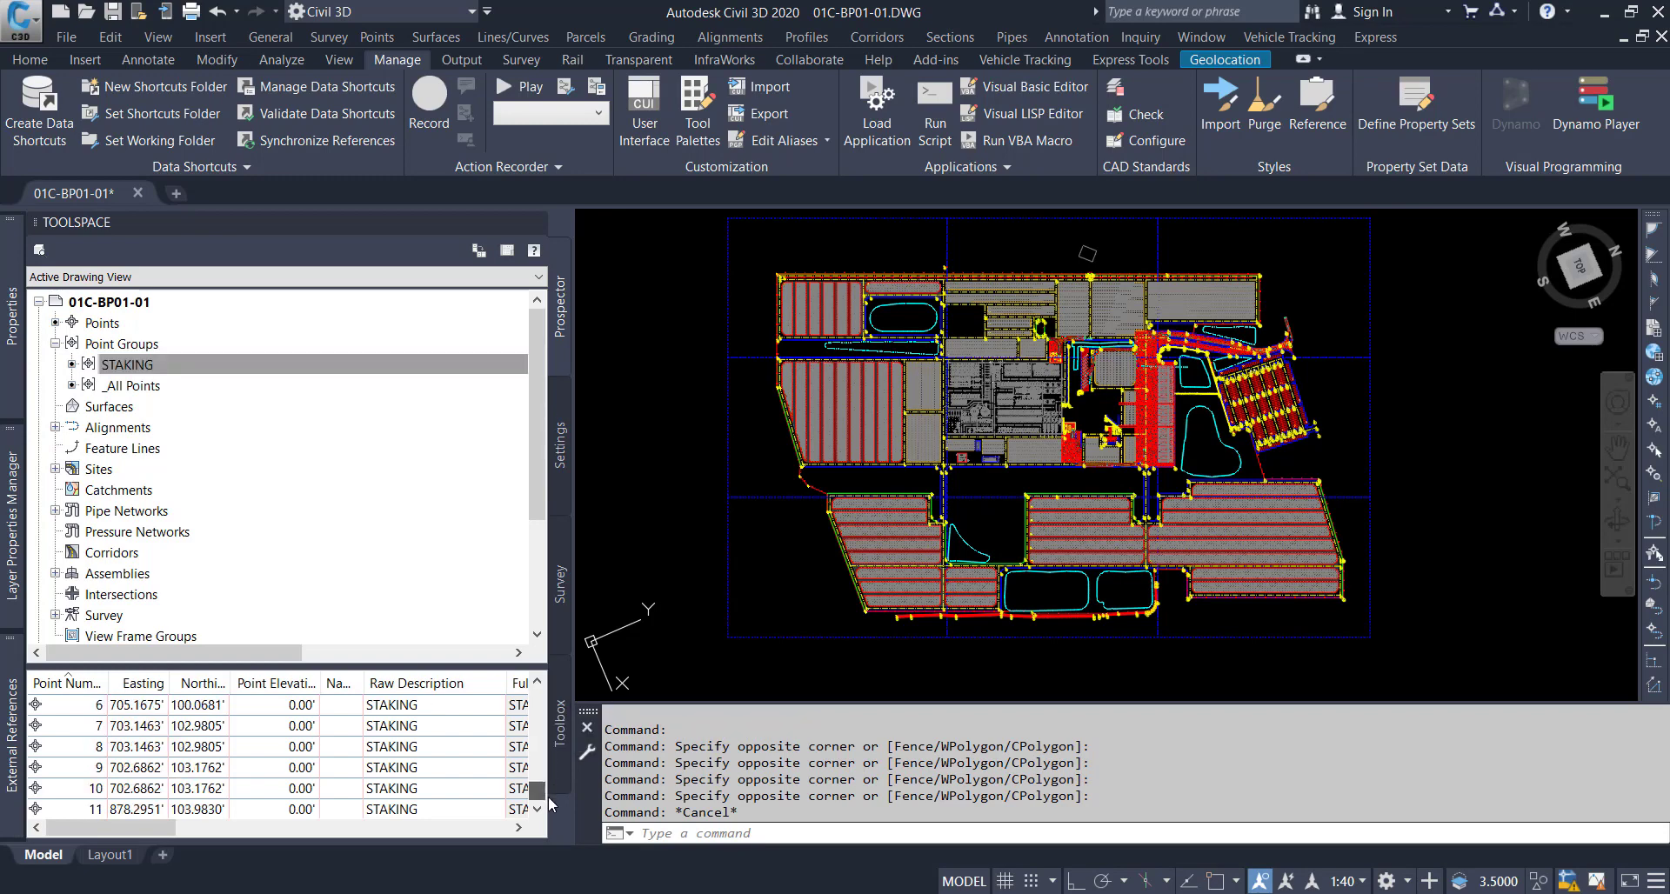
{"action": "left_click", "coordinate": [88, 766]}
{"action": "key", "text": "ctrl+a"}
{"action": "right_click", "coordinate": [88, 744]}
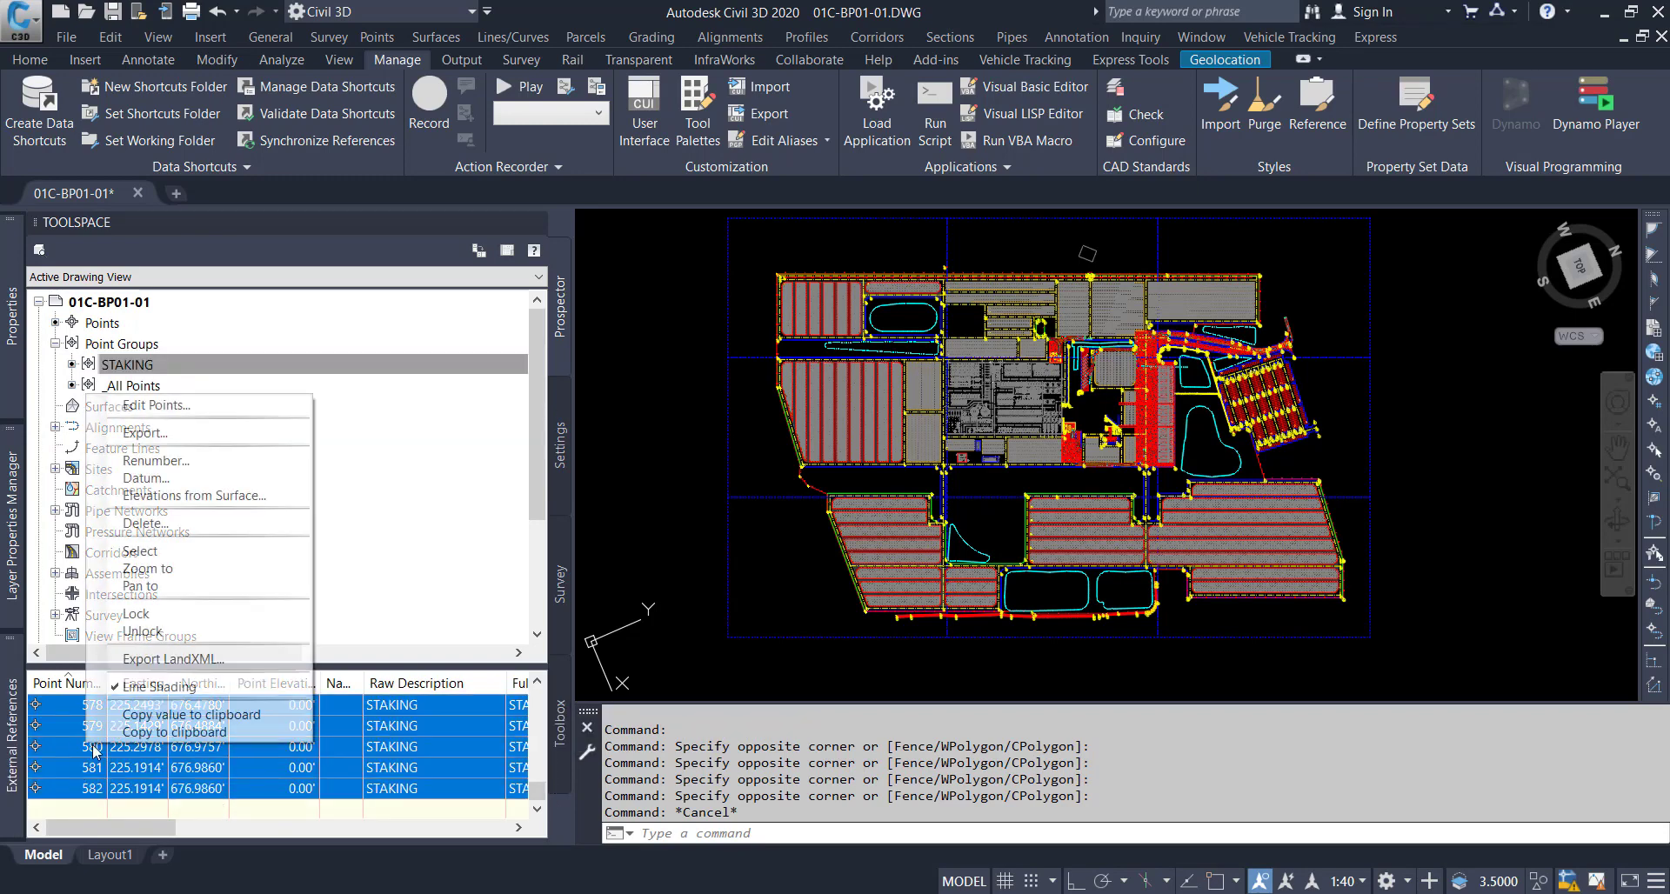
{"action": "left_click", "coordinate": [166, 551]}
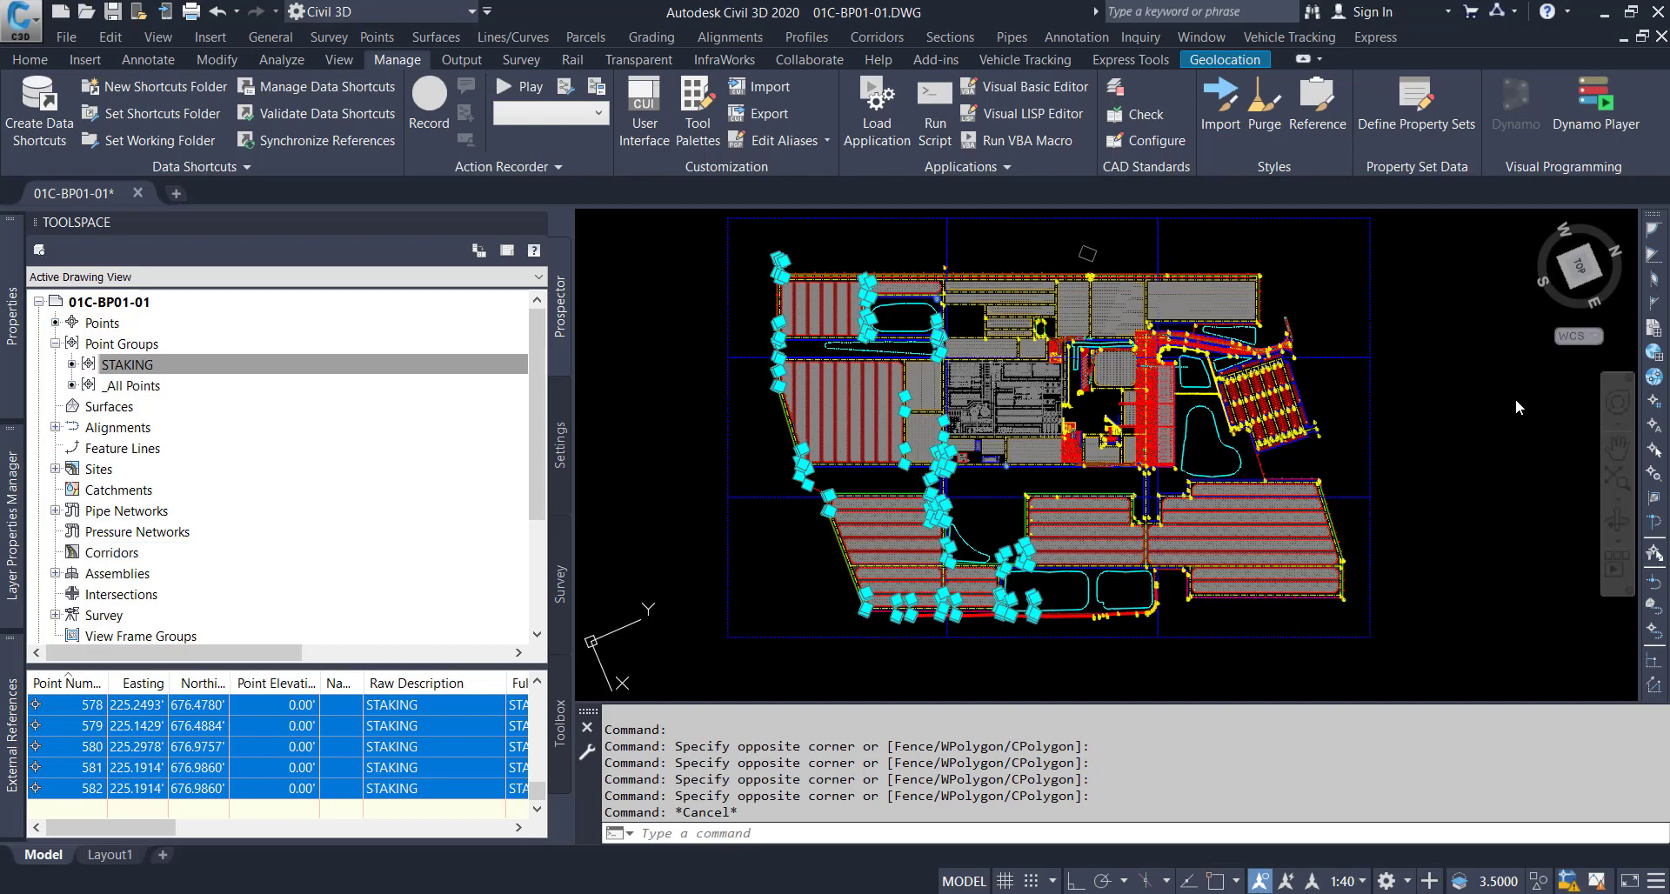